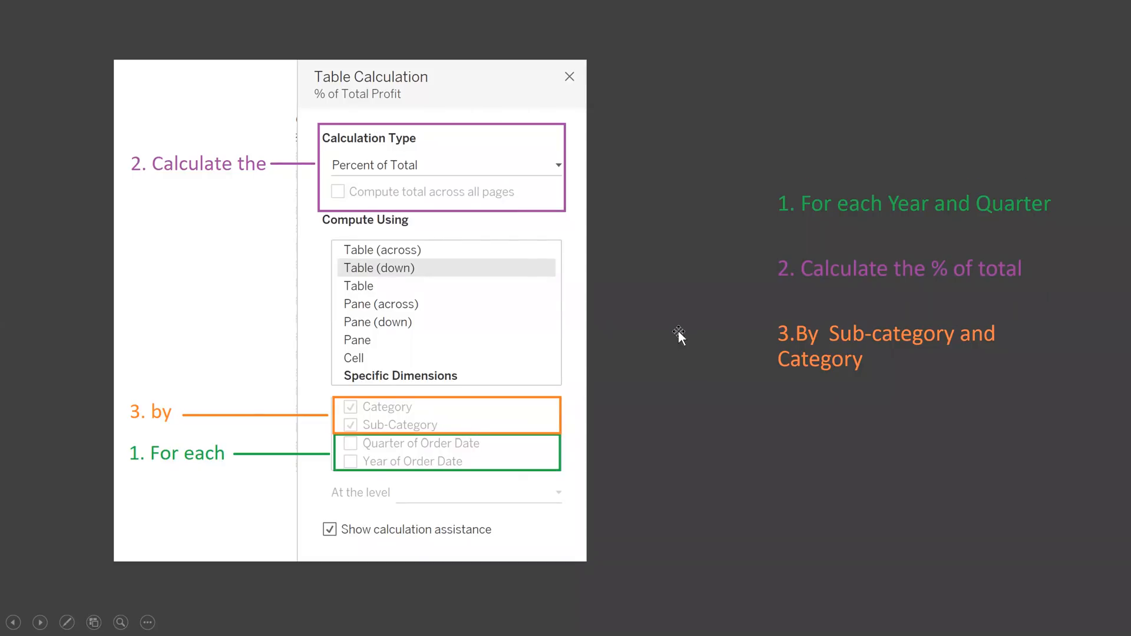
- End the PowerPoint slideshow to return to slide 8 in Normal view
key(Escape)
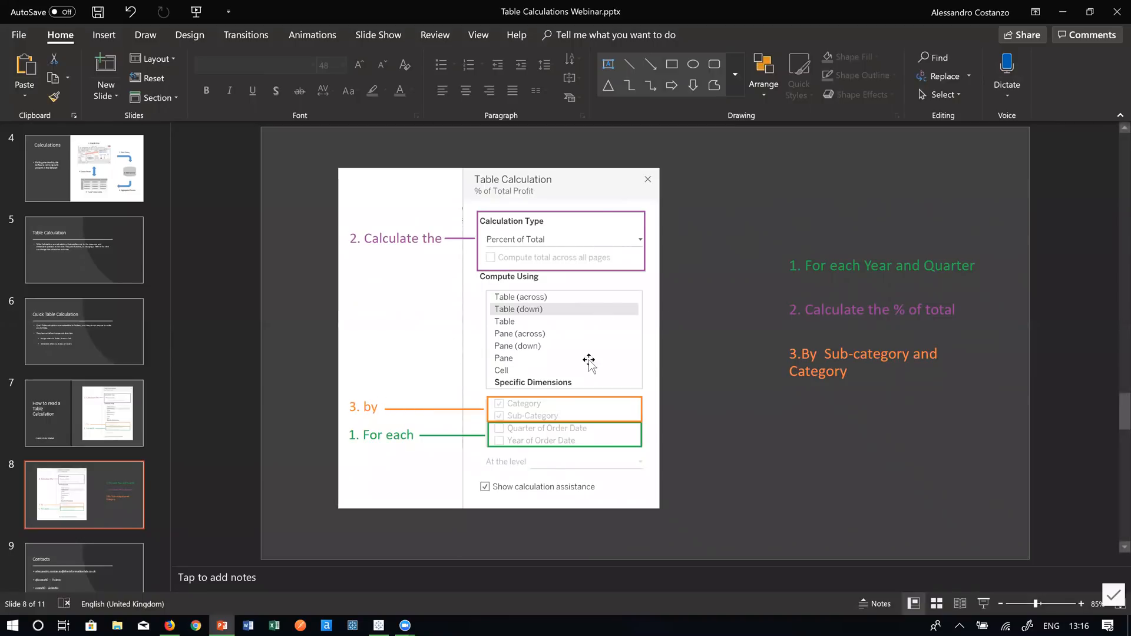
- Back in Tableau, move the Table Calculation dialog off the Difference in Sales crosstab and list calculation types
click(1064, 22)
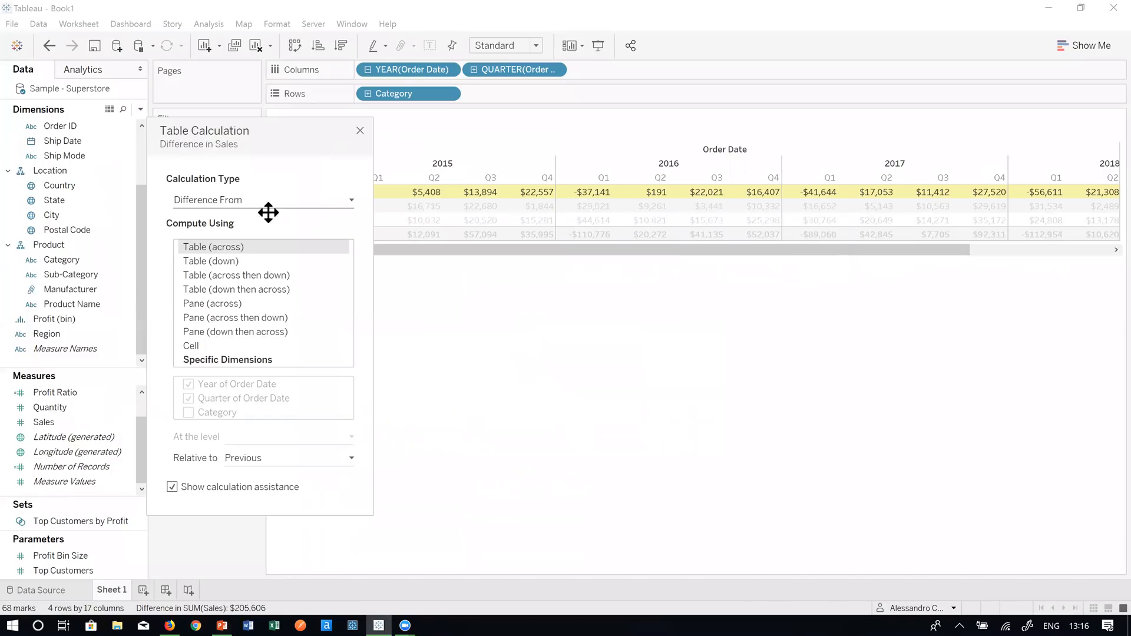
drag(327, 146, 211, 142)
drag(429, 255, 627, 247)
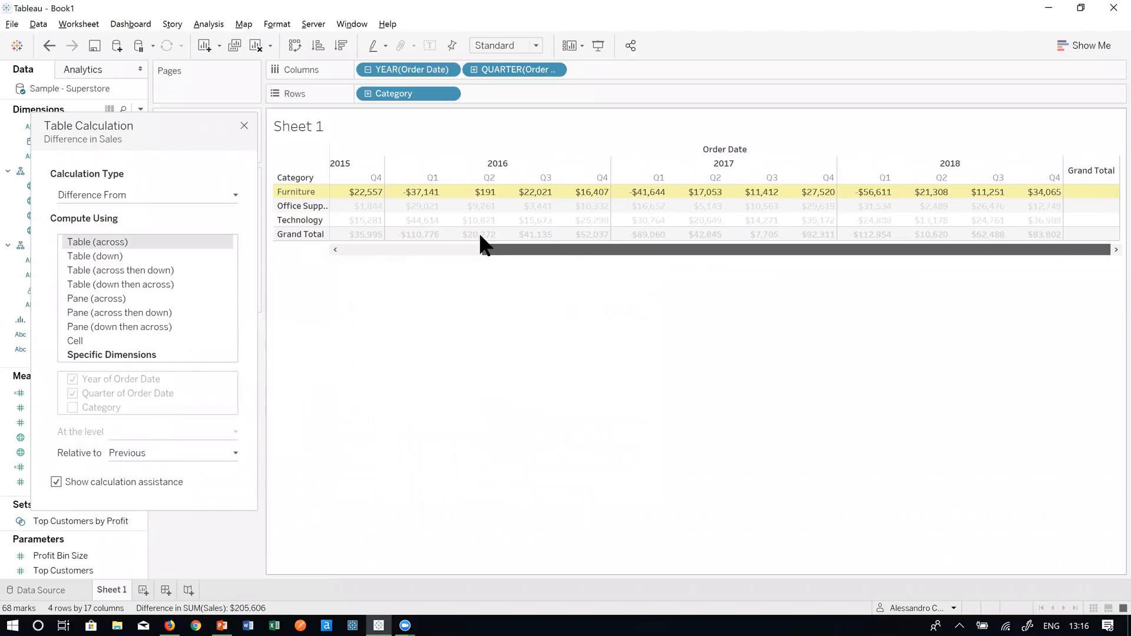
drag(480, 235, 359, 242)
drag(205, 139, 163, 117)
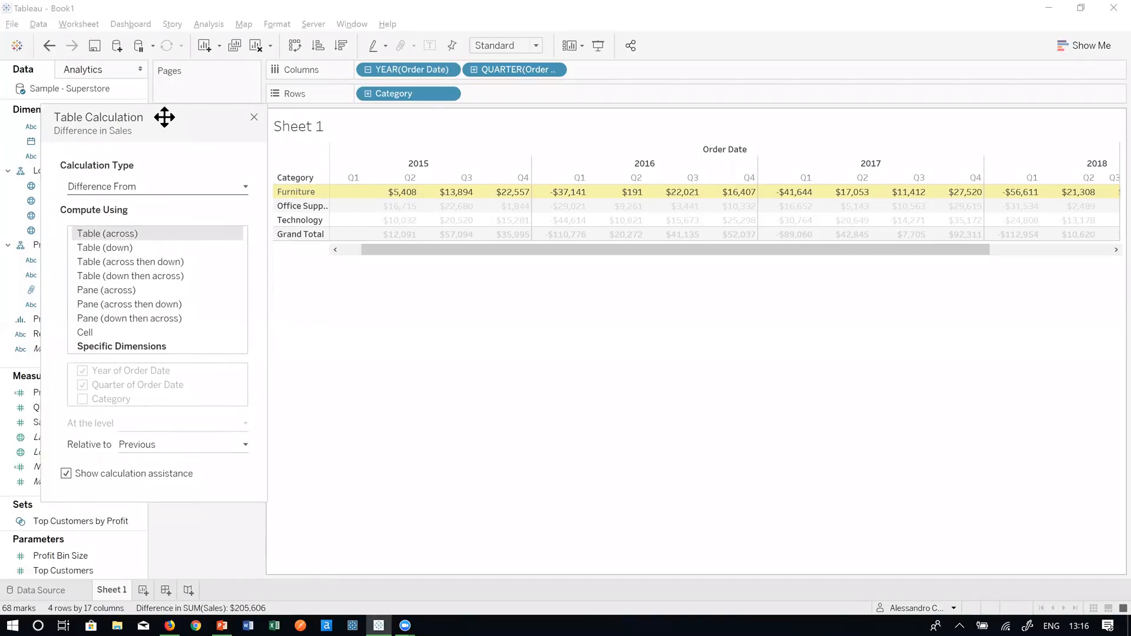
click(203, 186)
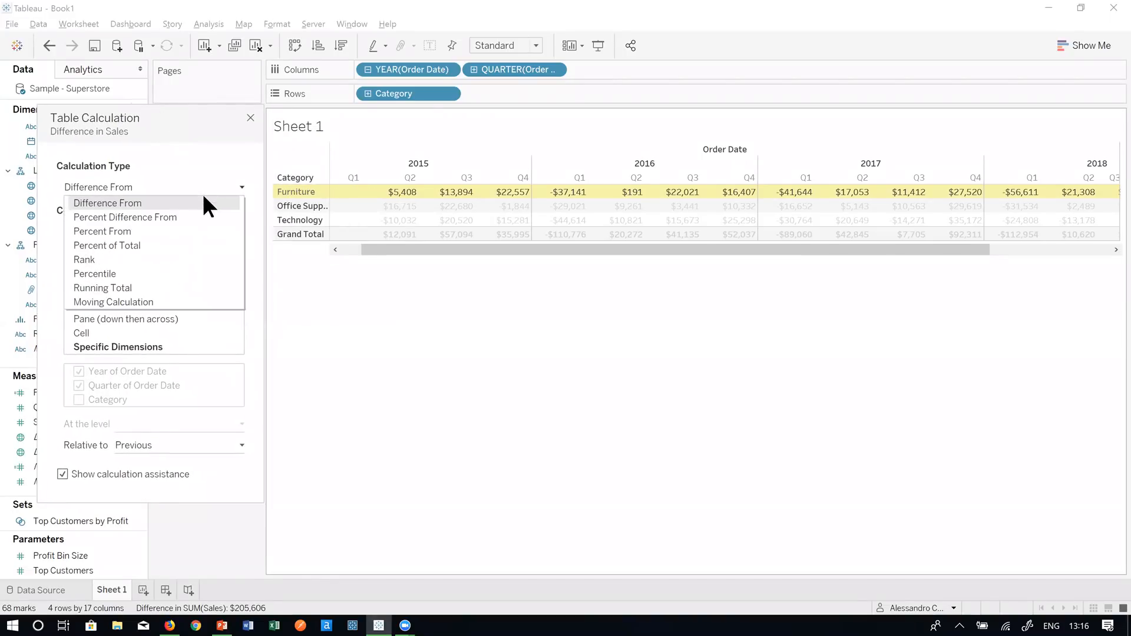
- Change the calculation type to Percent of Total and select the Office Supplies 2016 Q1 value
click(193, 245)
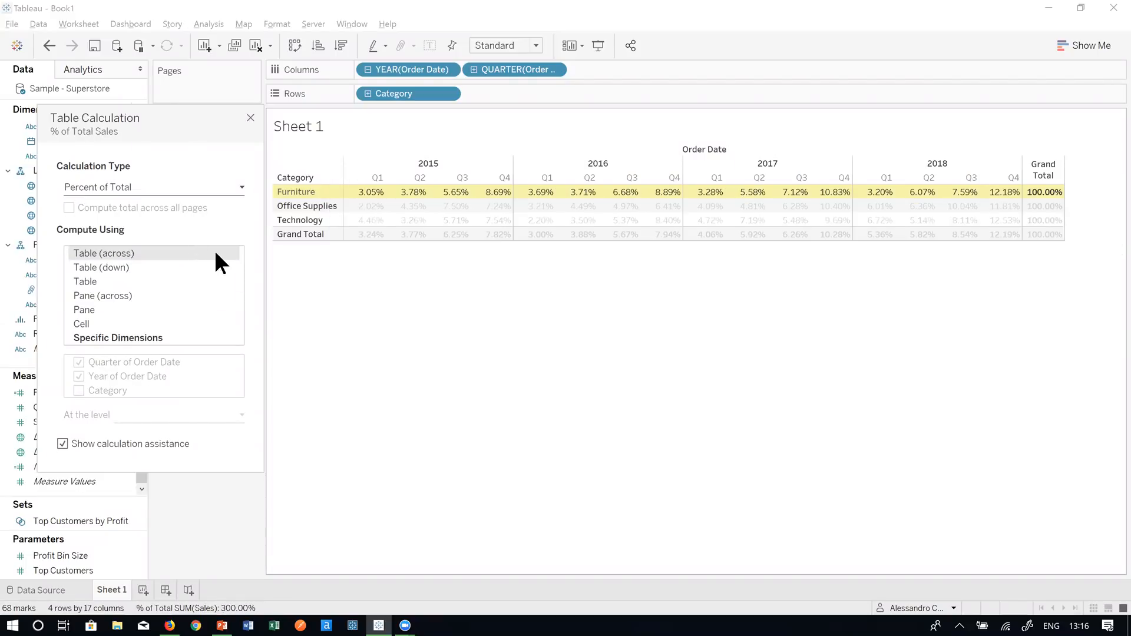
mouse_move(366, 197)
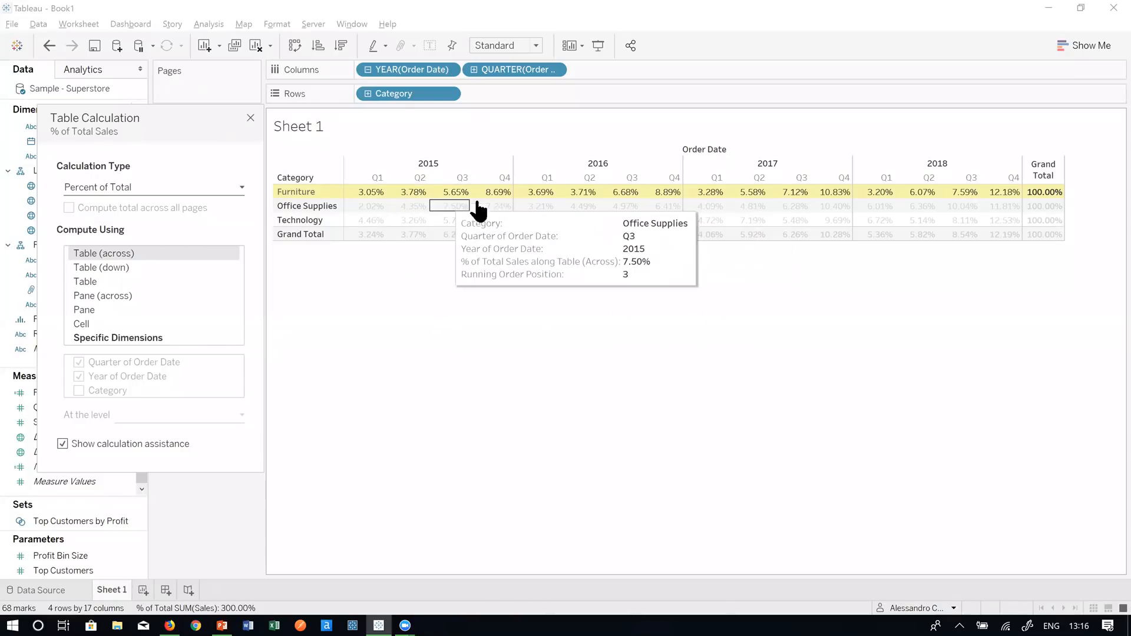
right_click(539, 207)
click(557, 132)
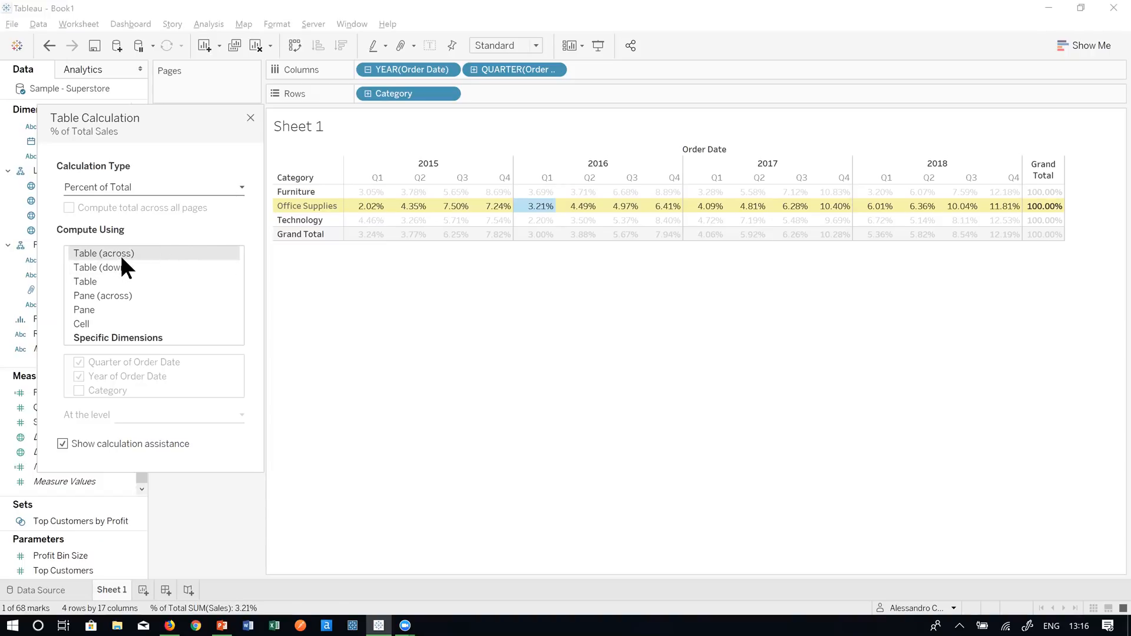
- Compare Table (down) against Table (across), keep across, and clear the selected mark
click(158, 265)
click(152, 254)
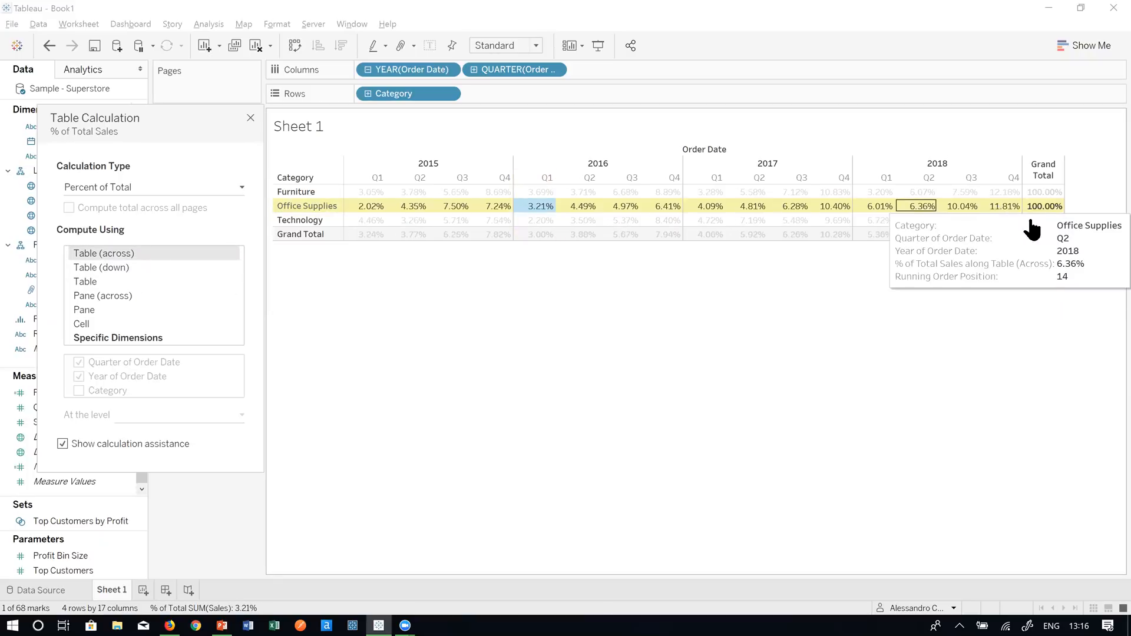
mouse_move(1051, 213)
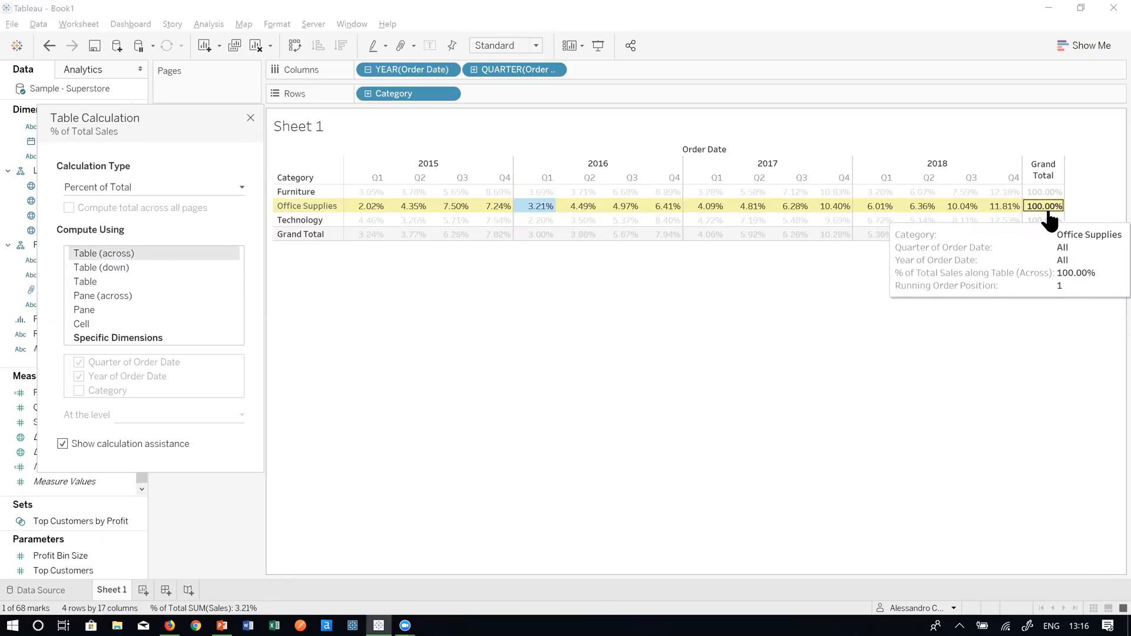
click(481, 358)
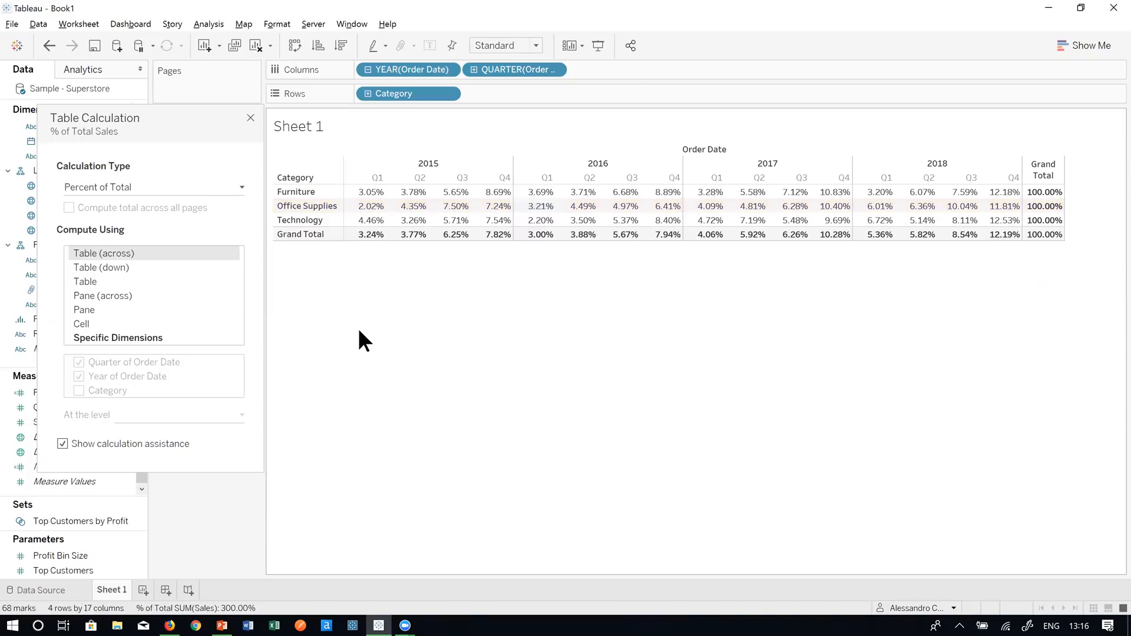
click(187, 248)
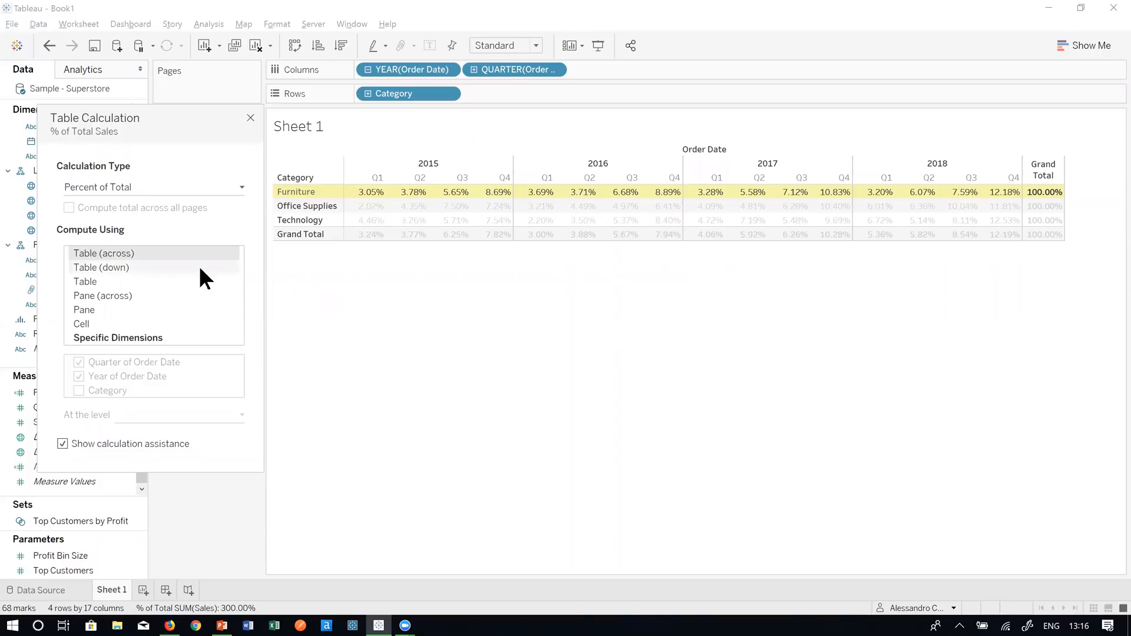
mouse_move(368, 198)
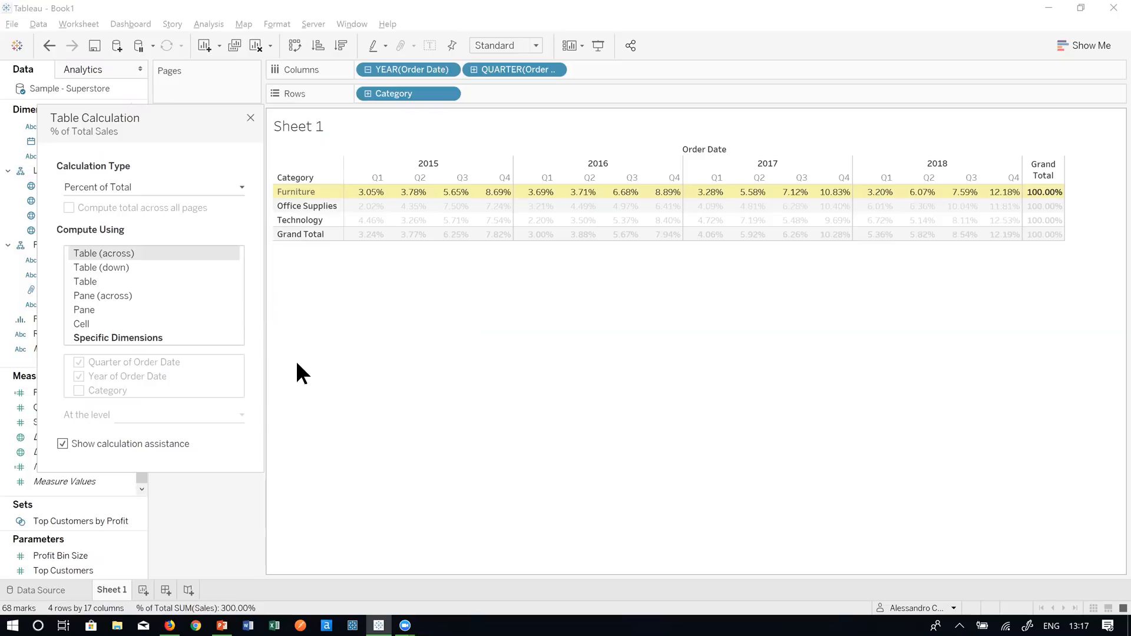
click(108, 268)
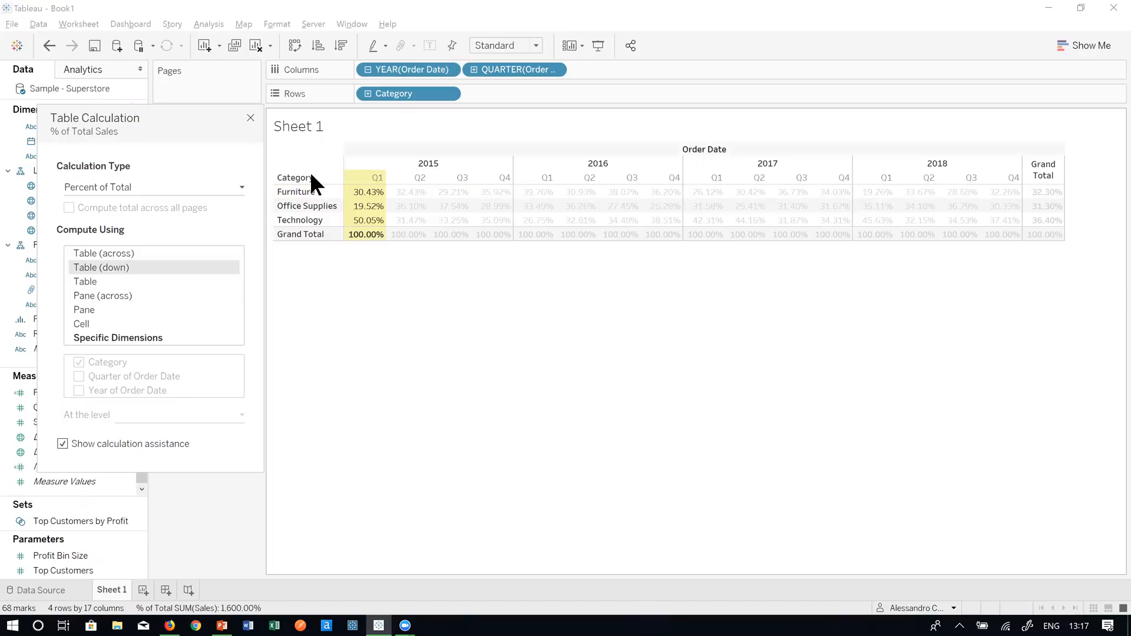
mouse_move(430, 231)
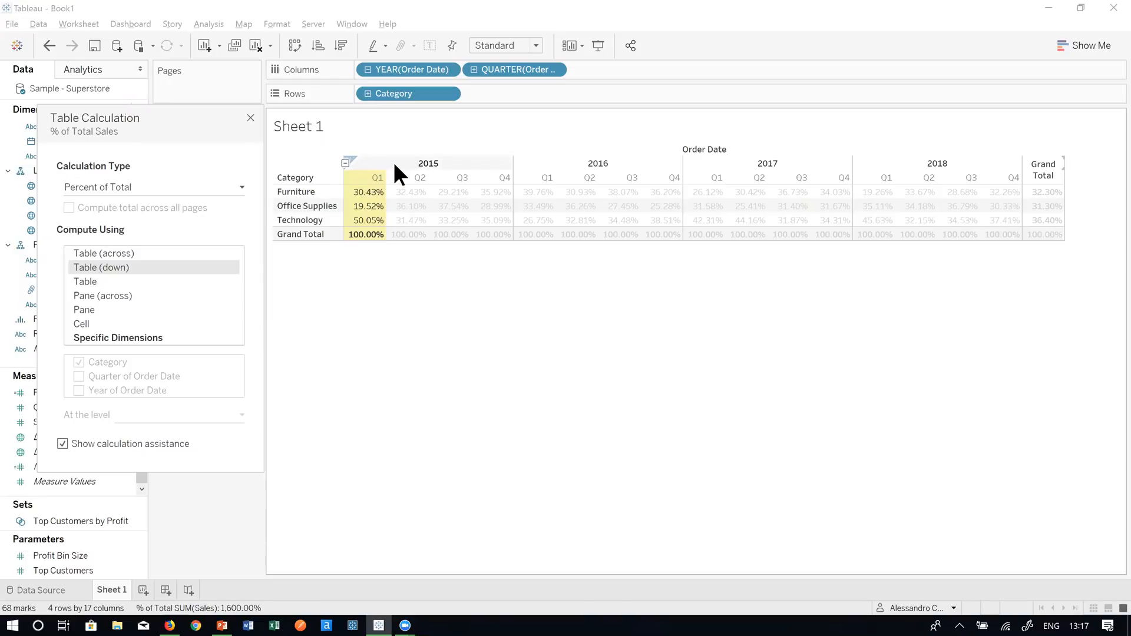
right_click(383, 277)
click(364, 270)
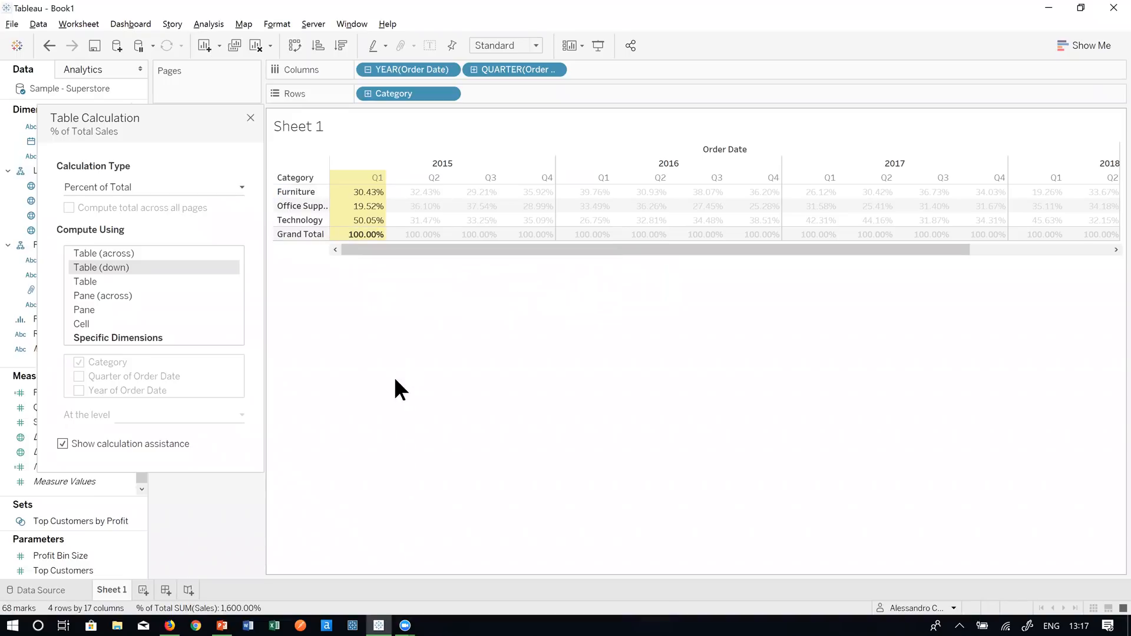
drag(146, 132, 572, 159)
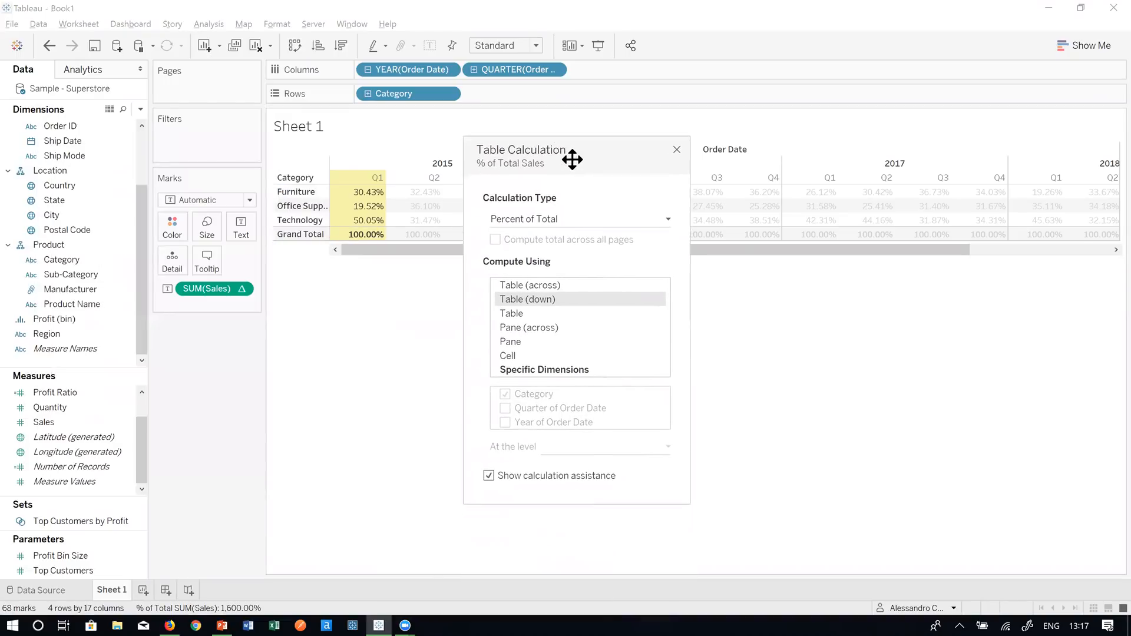
click(578, 308)
click(582, 324)
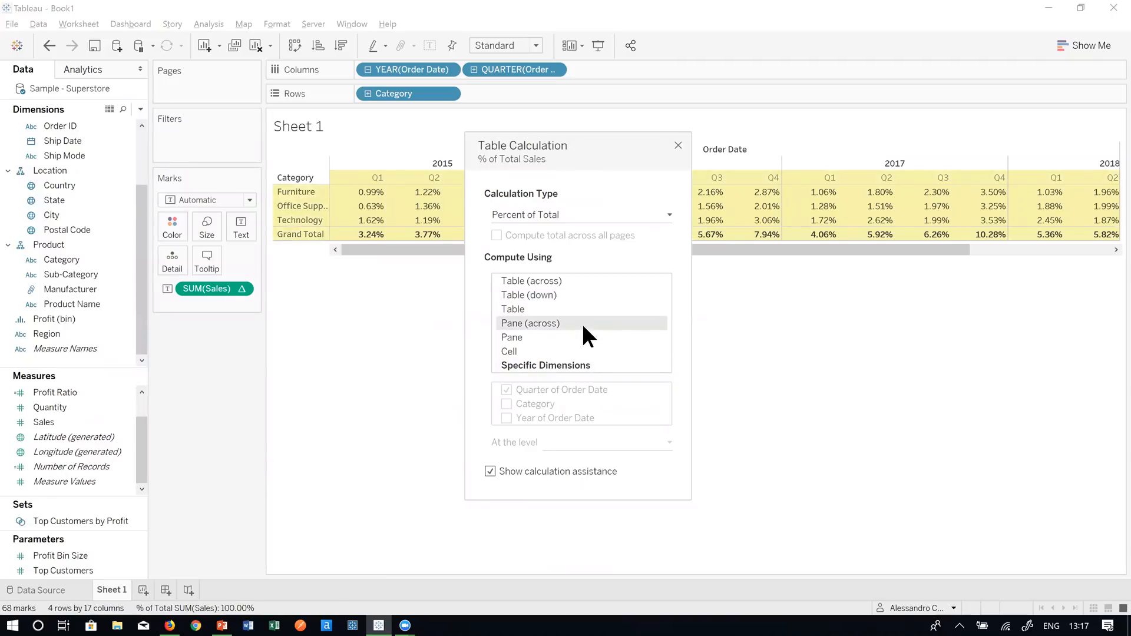
click(579, 347)
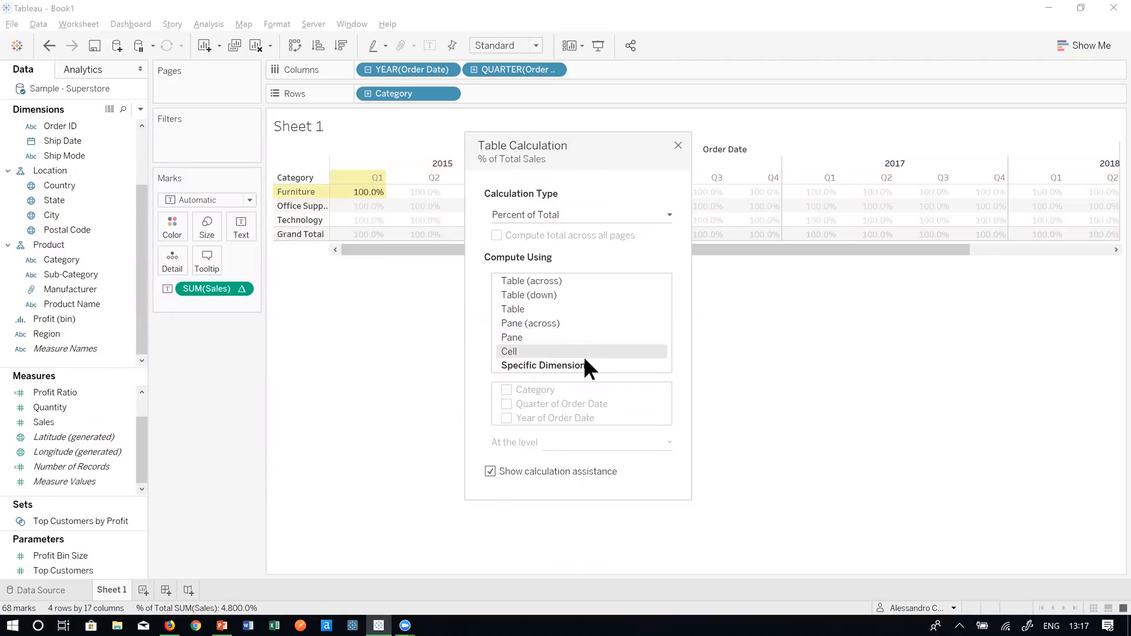
click(560, 281)
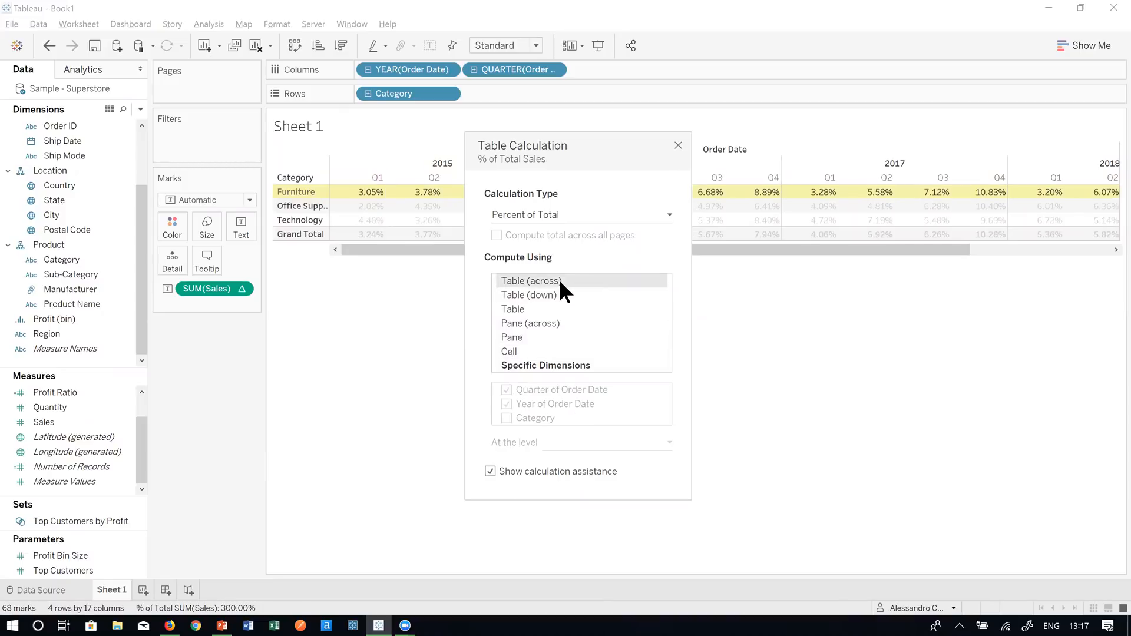
drag(601, 157, 189, 131)
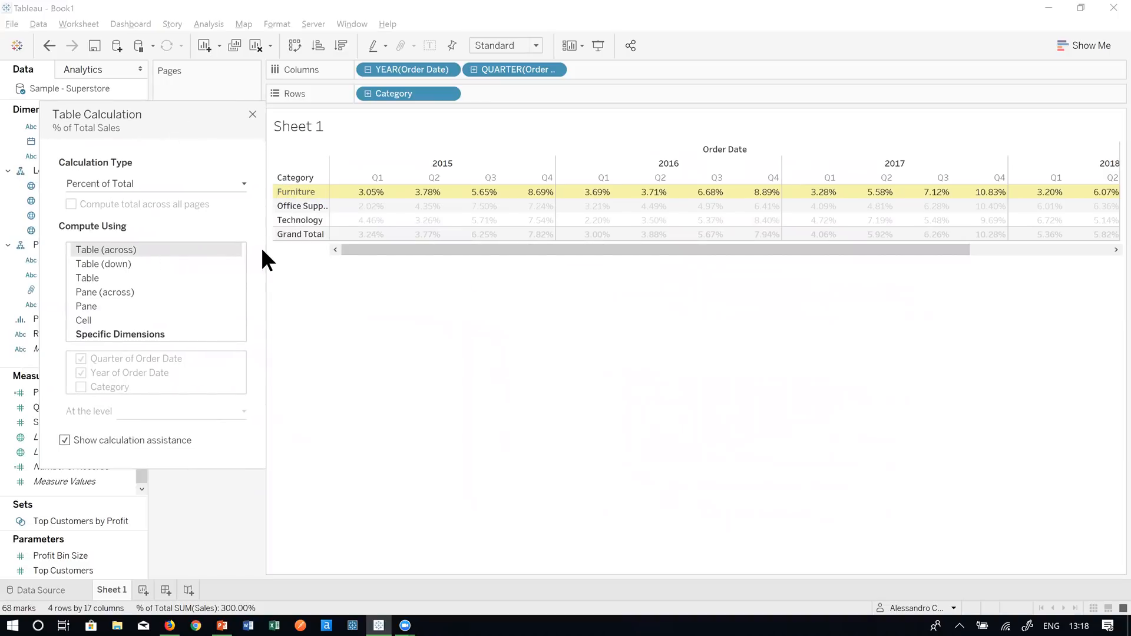
- Compute % of Total Sales by Table (down), then by Specific Dimensions with only Category checked
drag(378, 250, 483, 288)
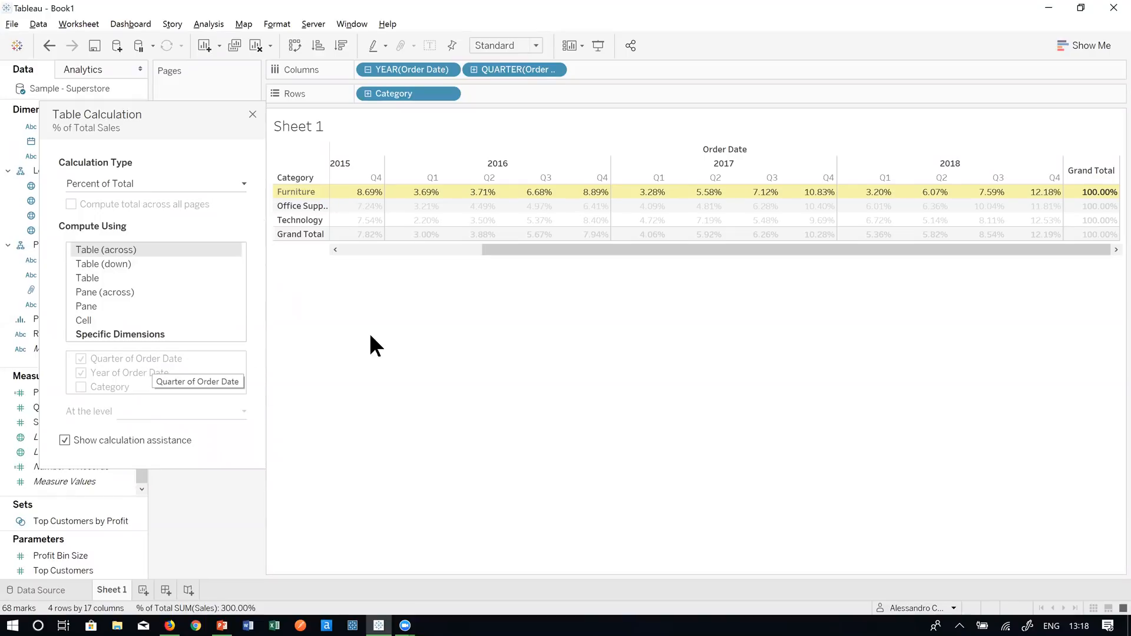
click(115, 263)
click(358, 223)
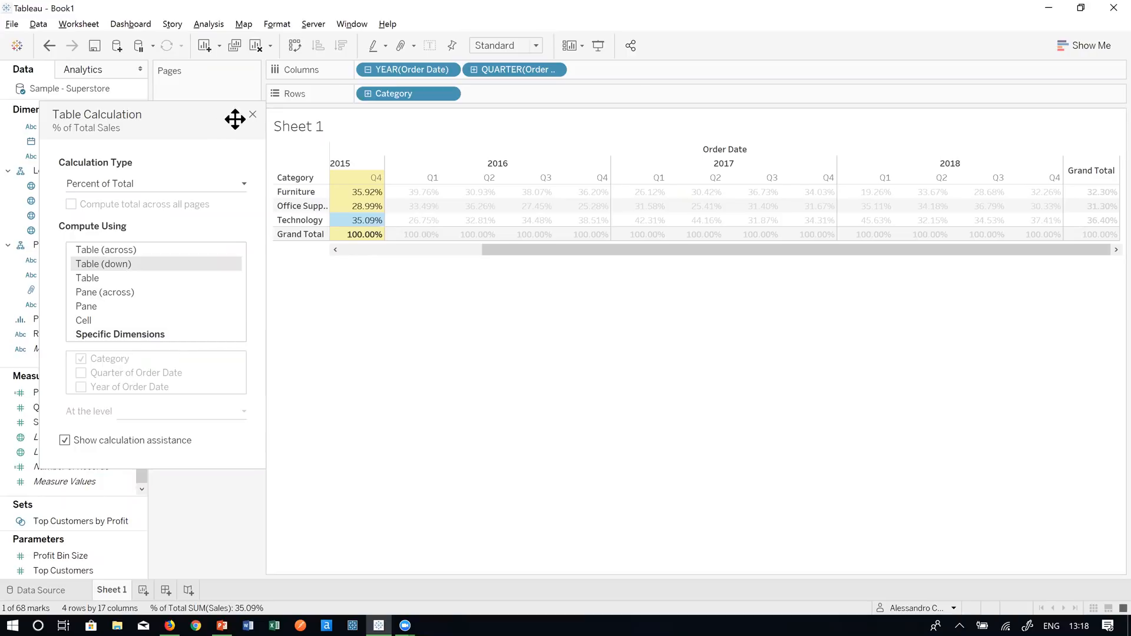
drag(235, 120, 747, 131)
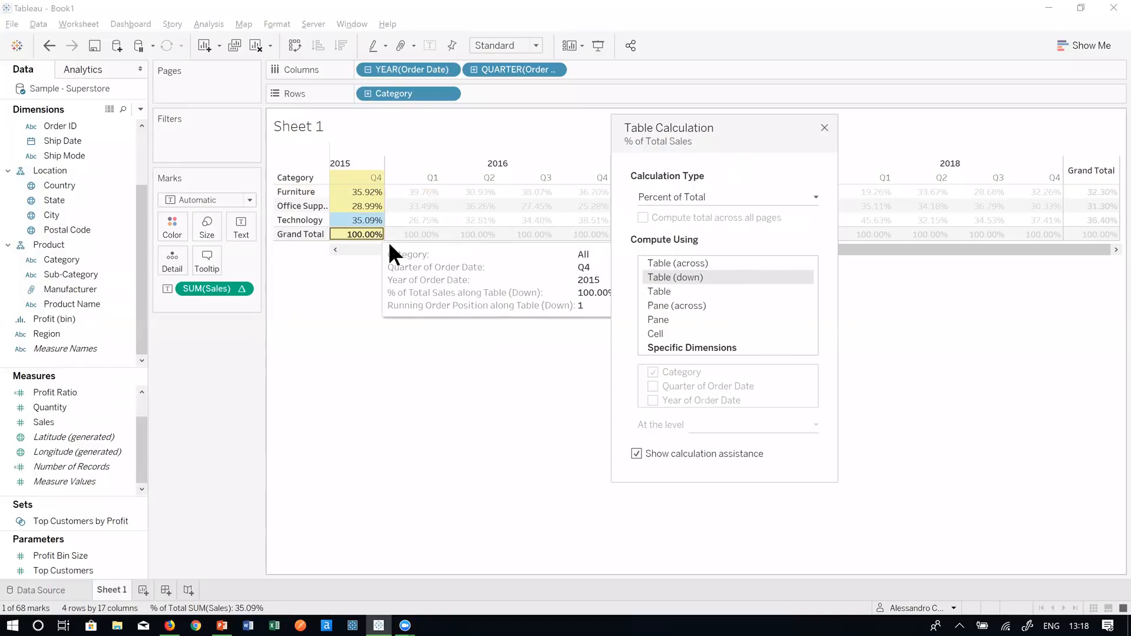
click(708, 348)
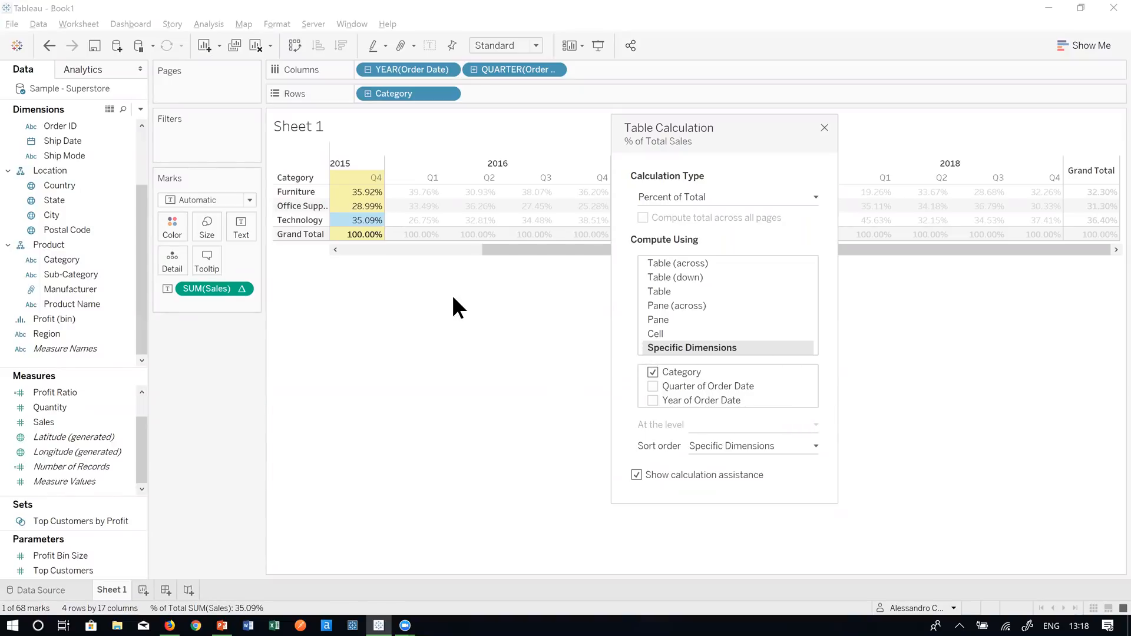
- Close the Table Calculation dialog and move SUM(Sales) to Rows to draw category lines
click(825, 127)
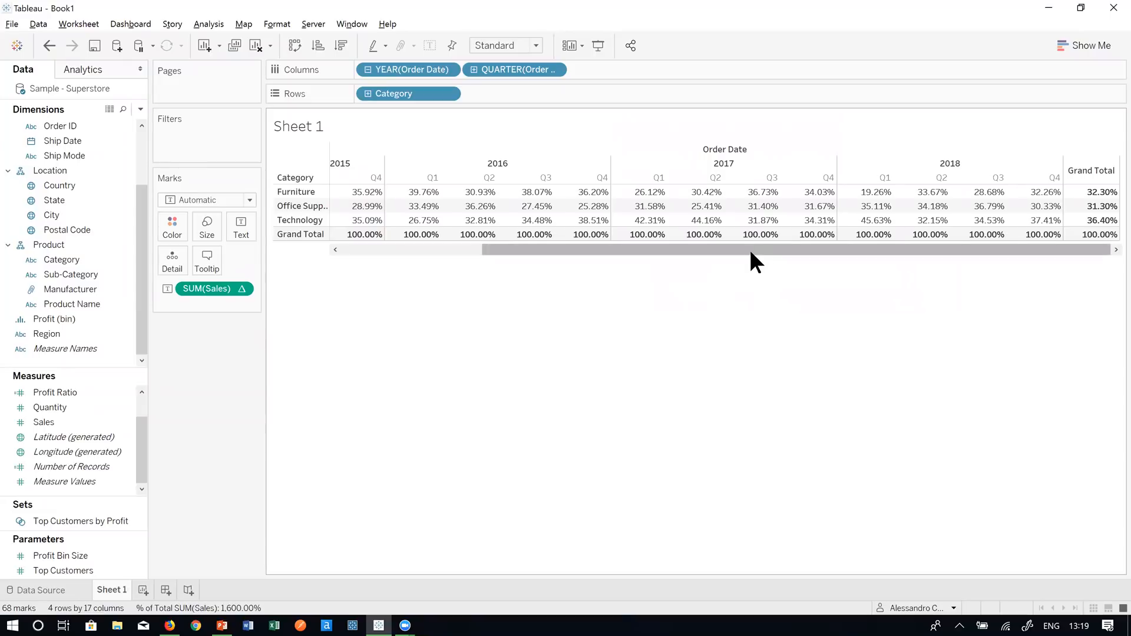
drag(589, 253, 547, 254)
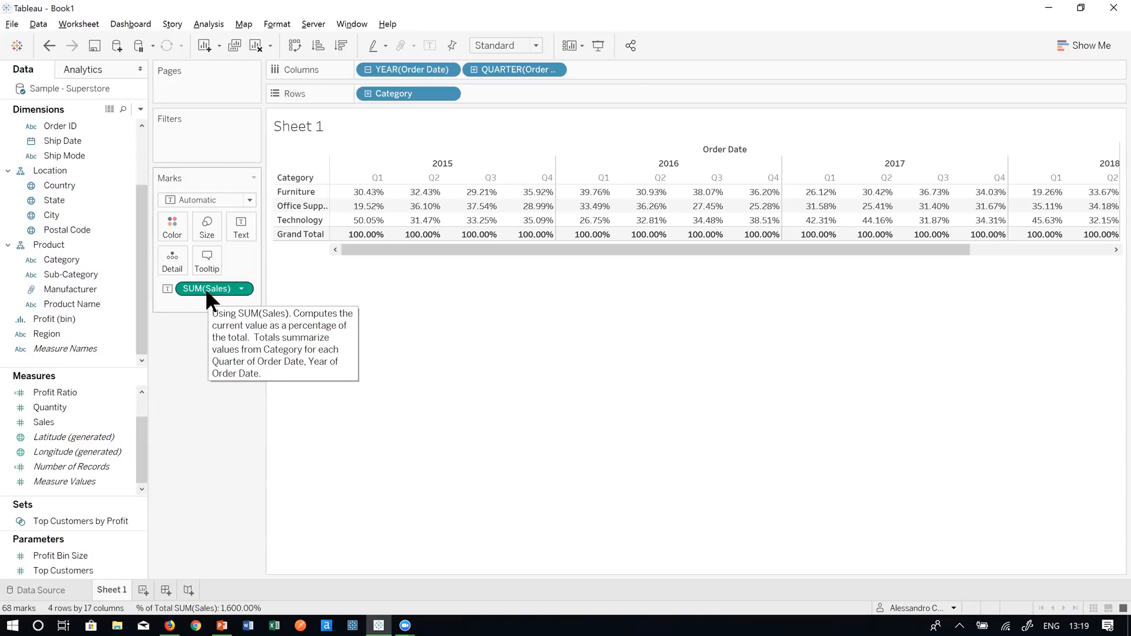
drag(205, 288, 538, 95)
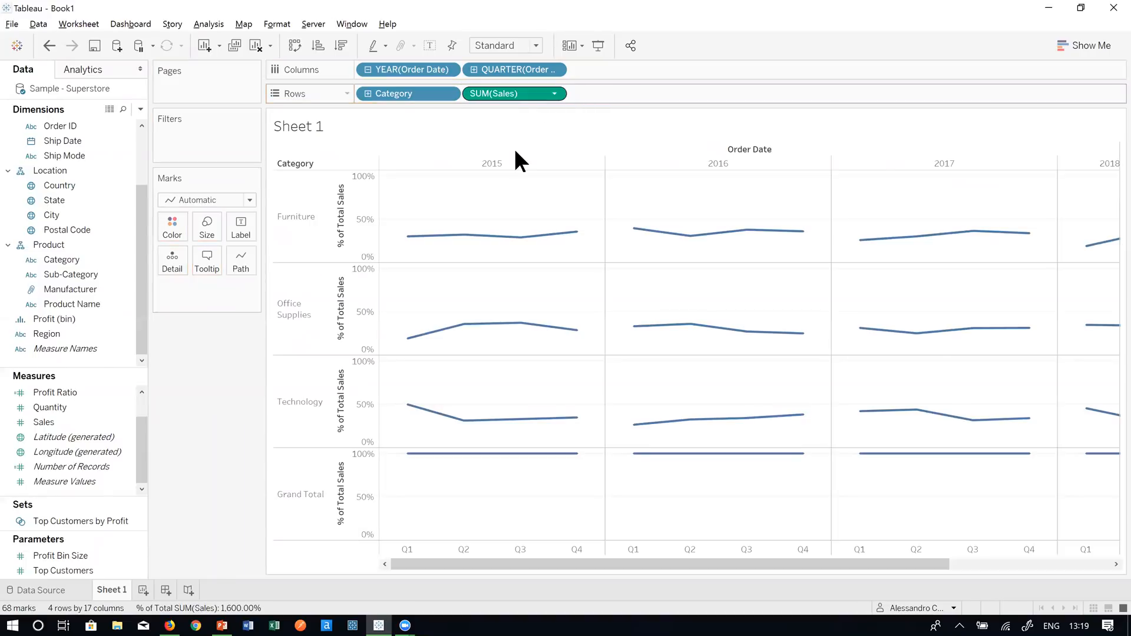
- Move Category from Rows onto the Marks card and switch the mark type to Bar
drag(399, 96, 170, 218)
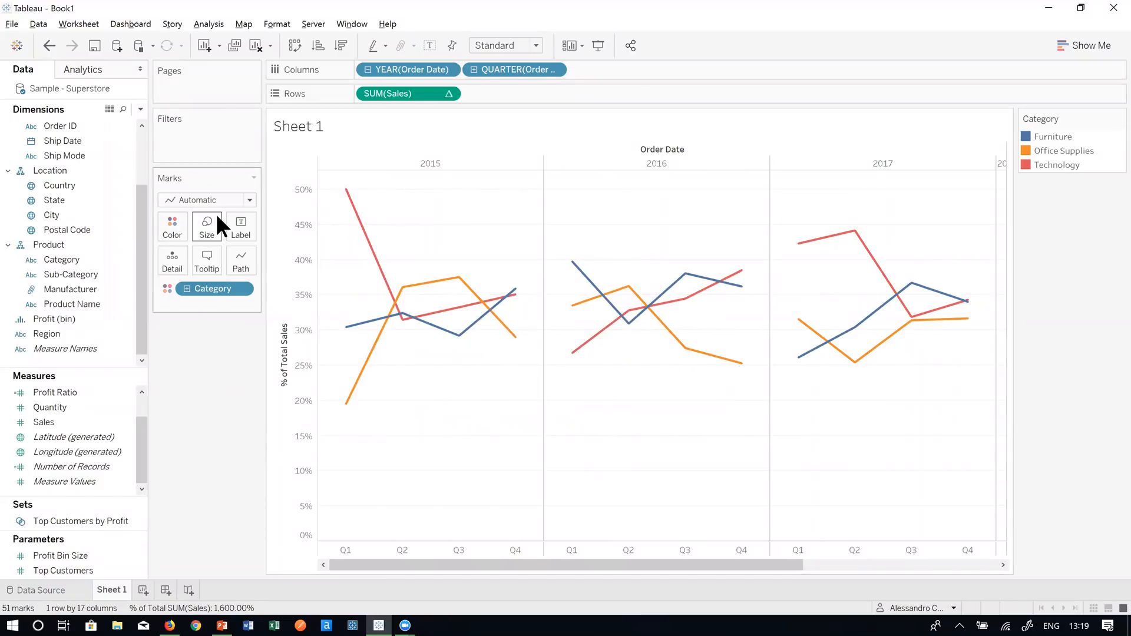
click(213, 196)
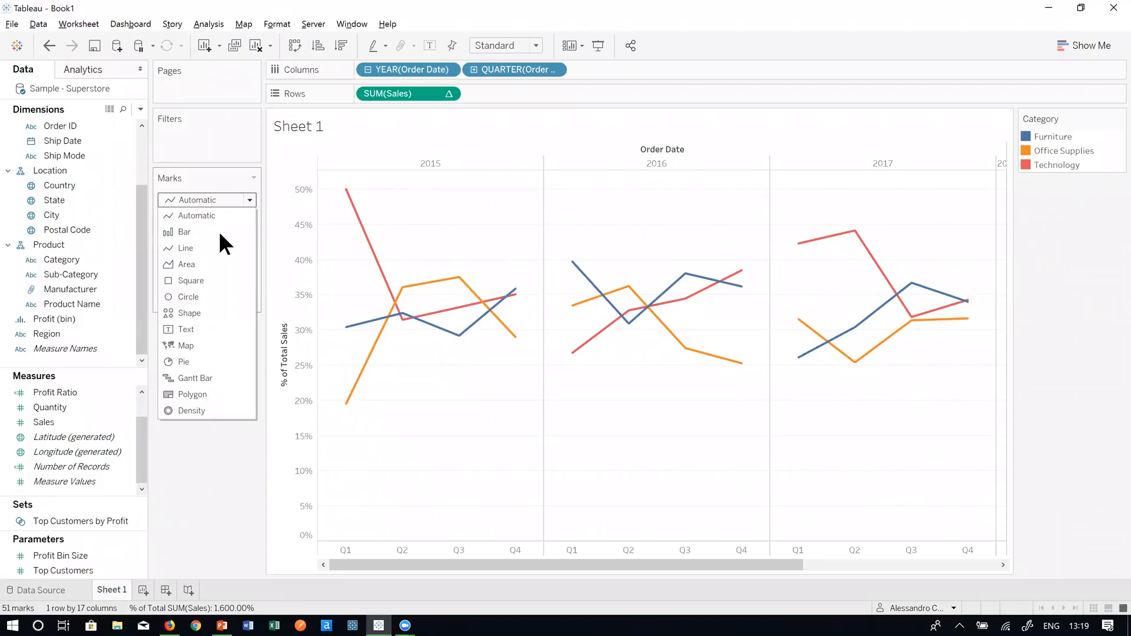
click(218, 233)
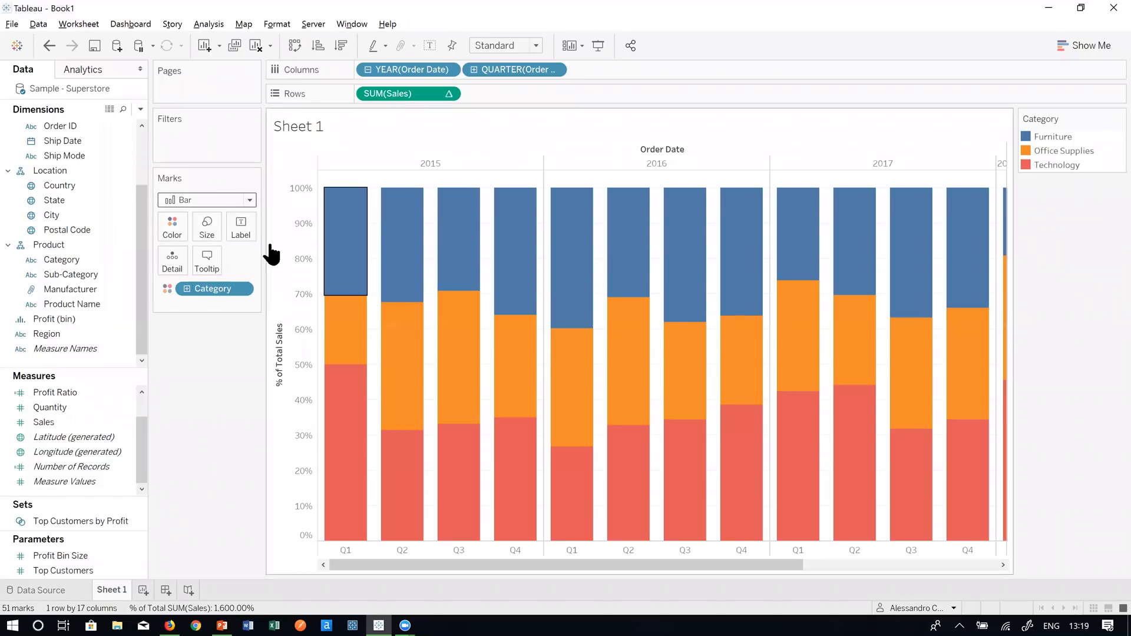
drag(491, 561, 738, 562)
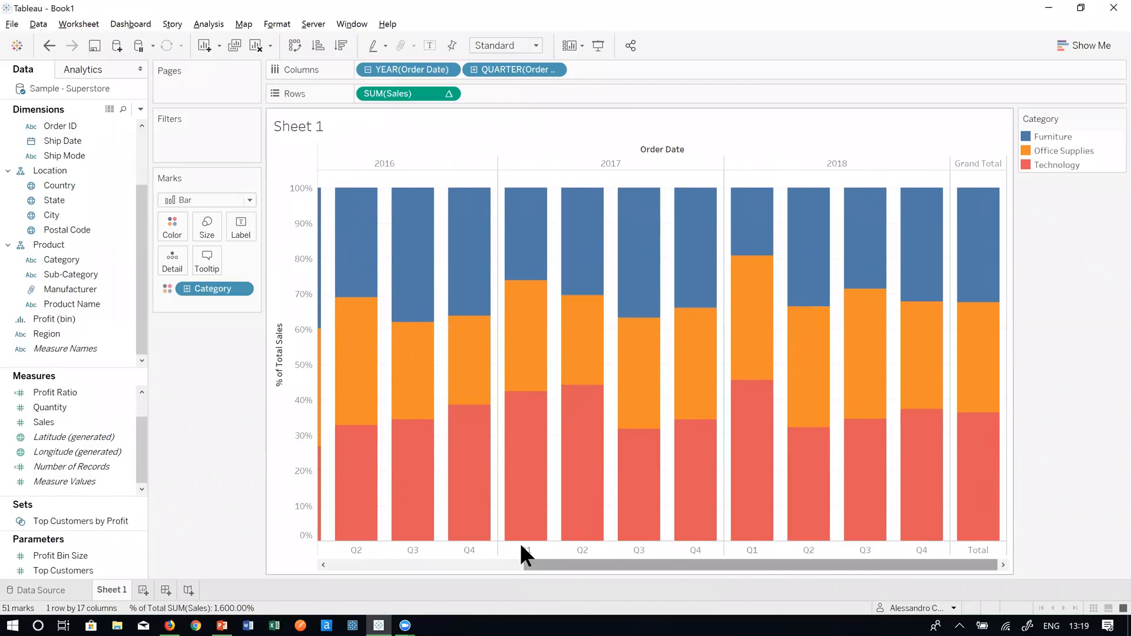
mouse_move(533, 517)
drag(563, 560, 354, 569)
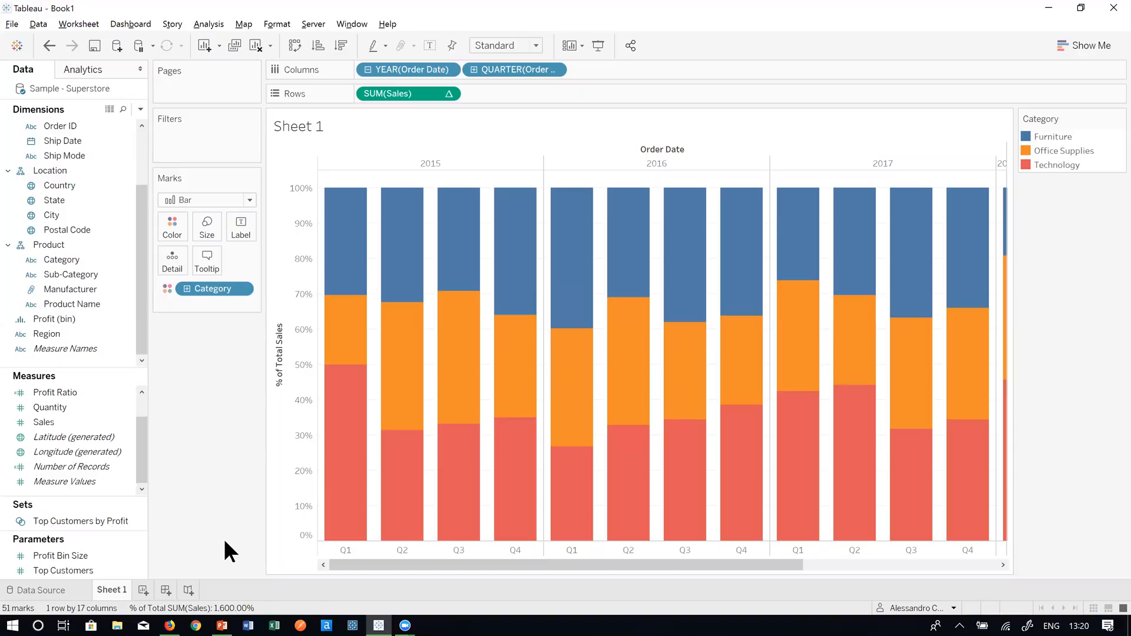
mouse_move(125, 583)
mouse_down()
mouse_move(198, 618)
mouse_move(253, 606)
mouse_move(225, 595)
mouse_move(201, 607)
mouse_up()
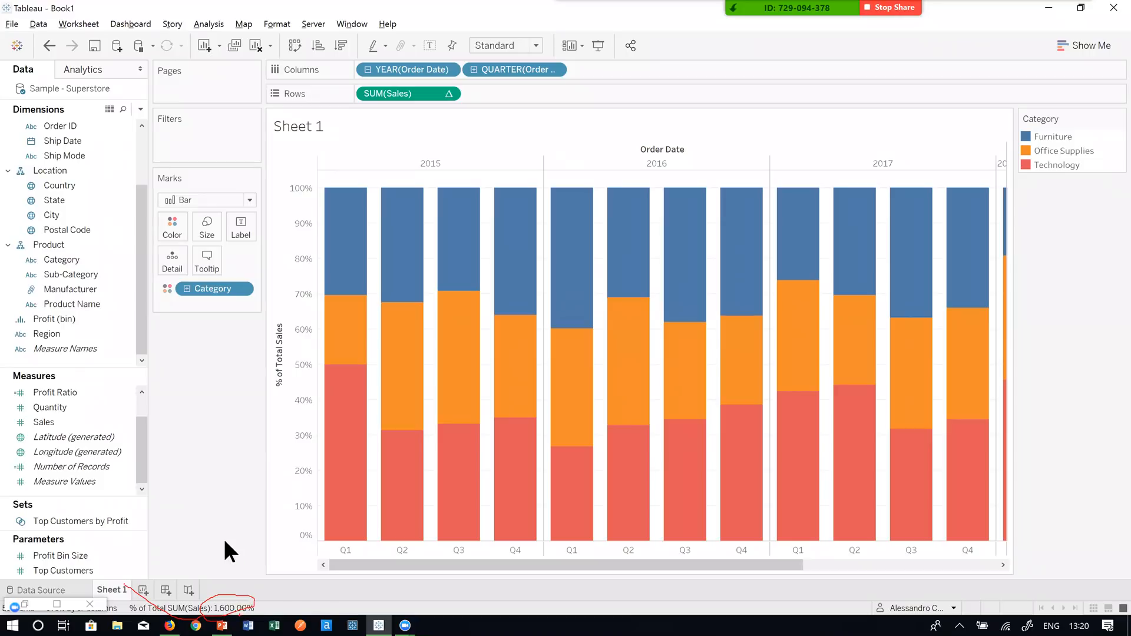
key(Escape)
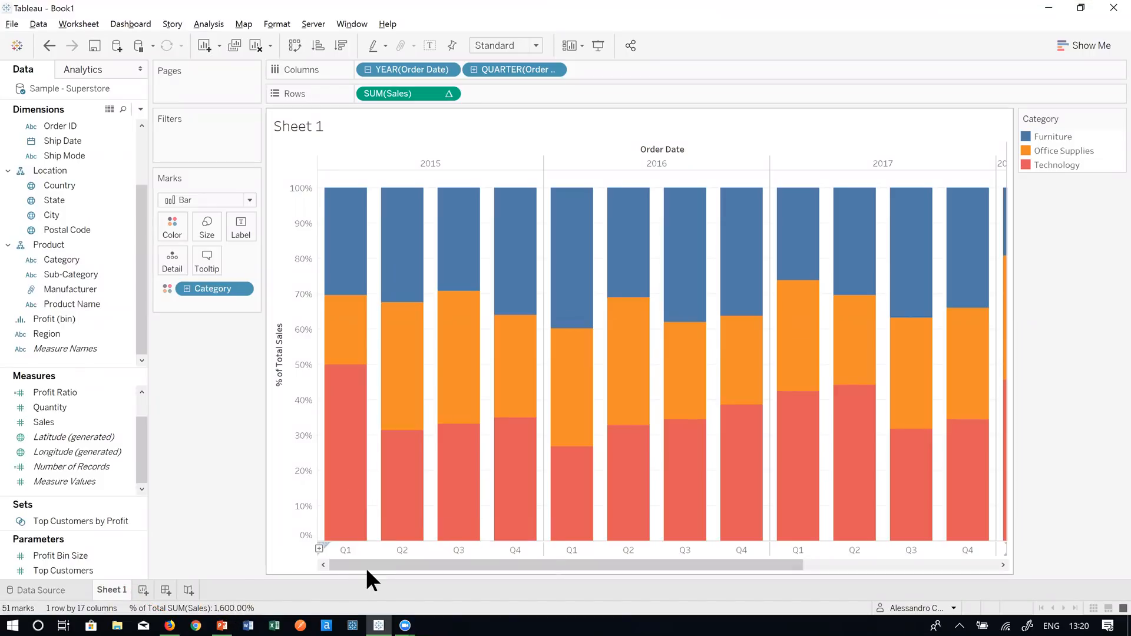
drag(362, 563, 620, 568)
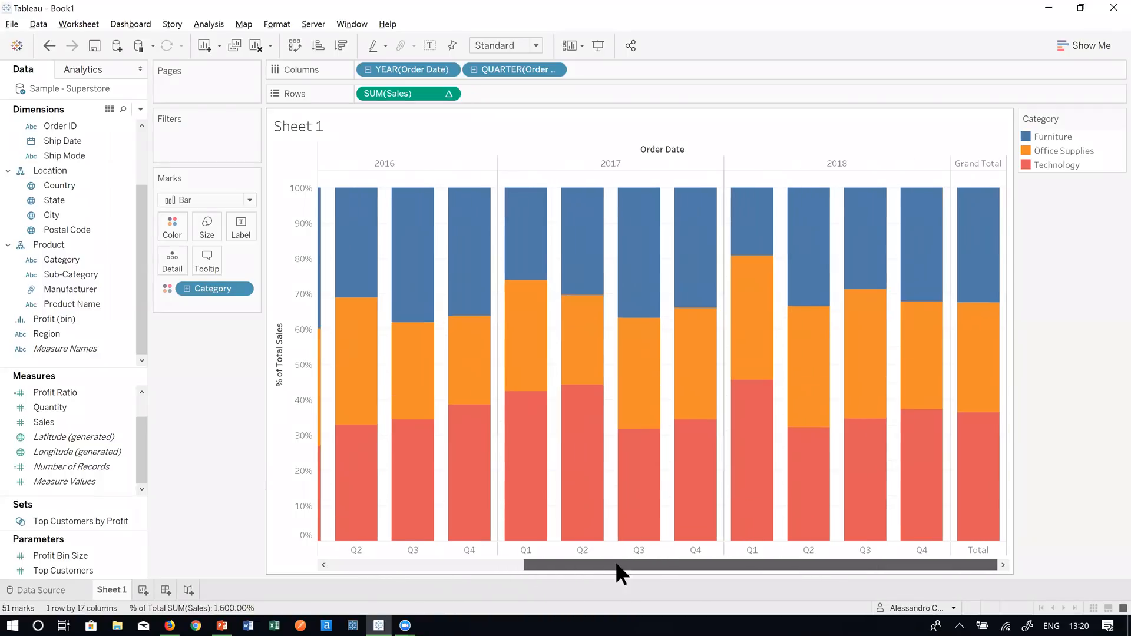
drag(488, 568, 340, 571)
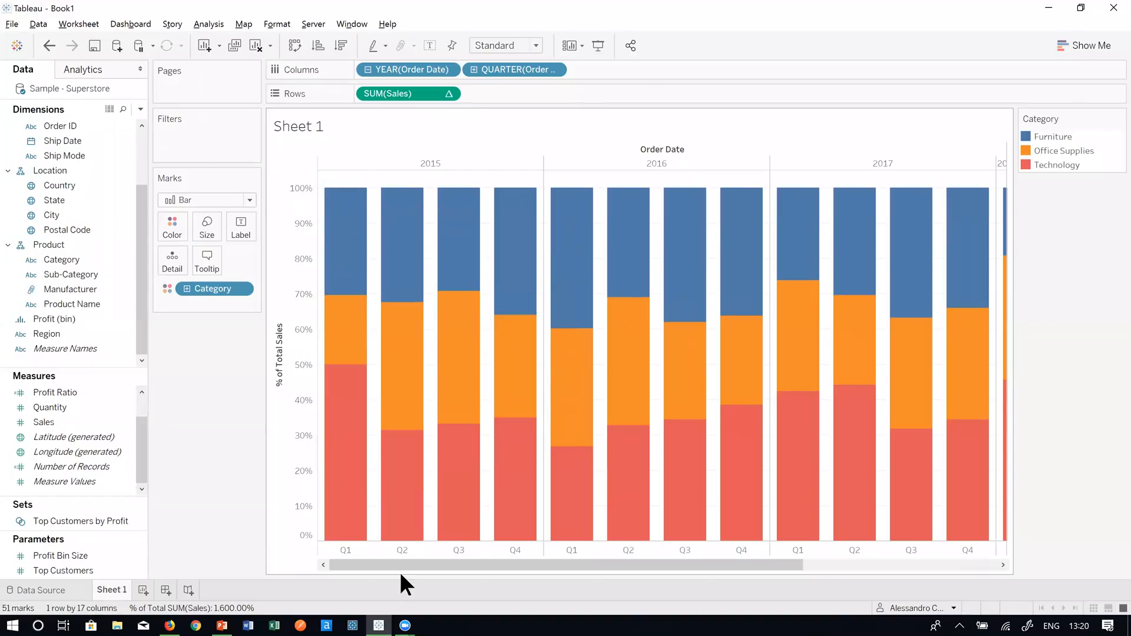
mouse_move(399, 568)
mouse_down()
mouse_move(616, 565)
mouse_move(387, 563)
mouse_up()
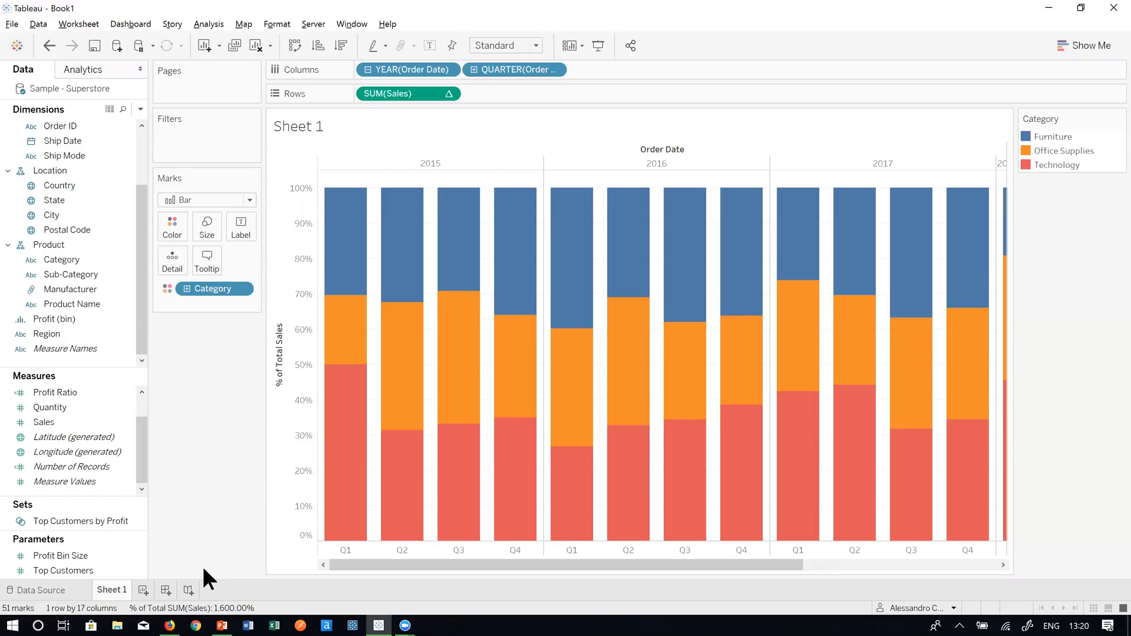
- Add a new blank worksheet, Sheet 2
click(141, 587)
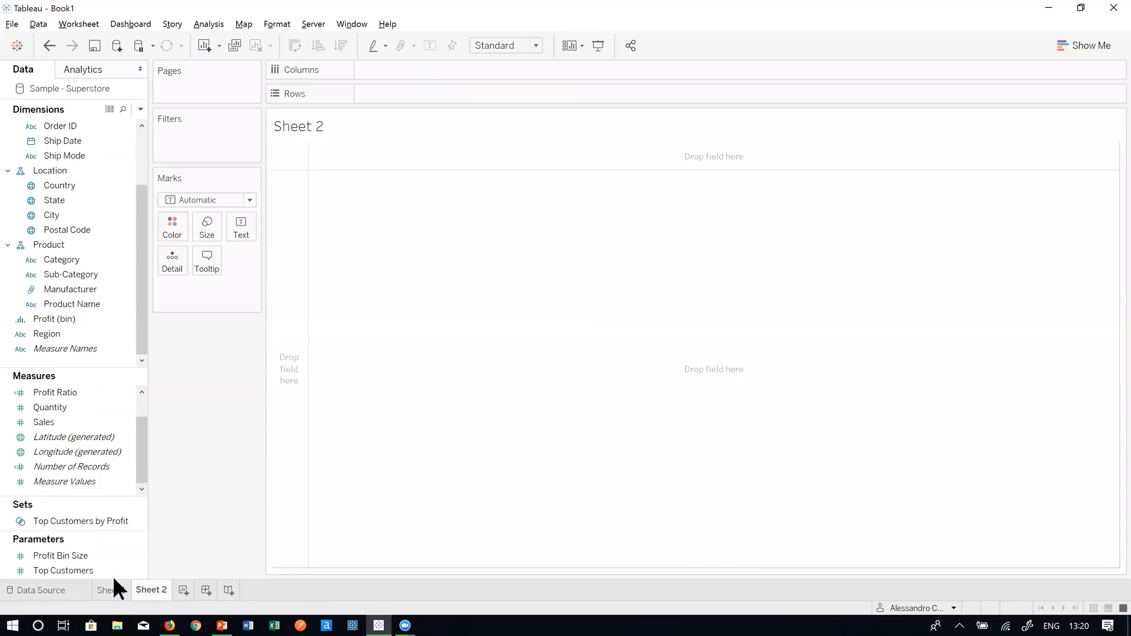
right_click(101, 585)
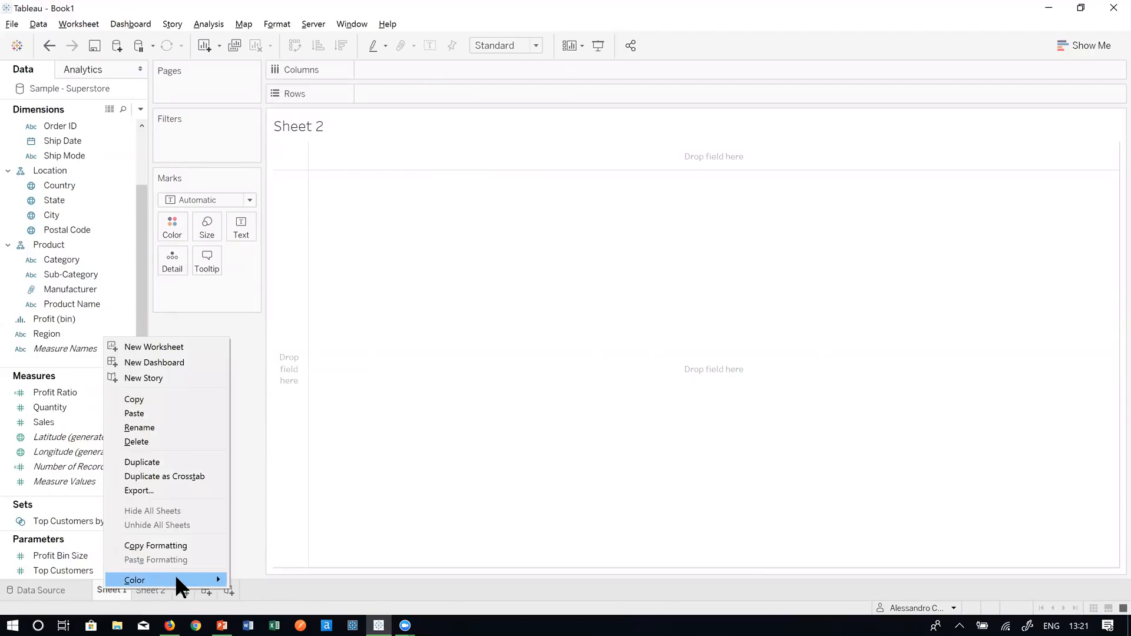
click(158, 585)
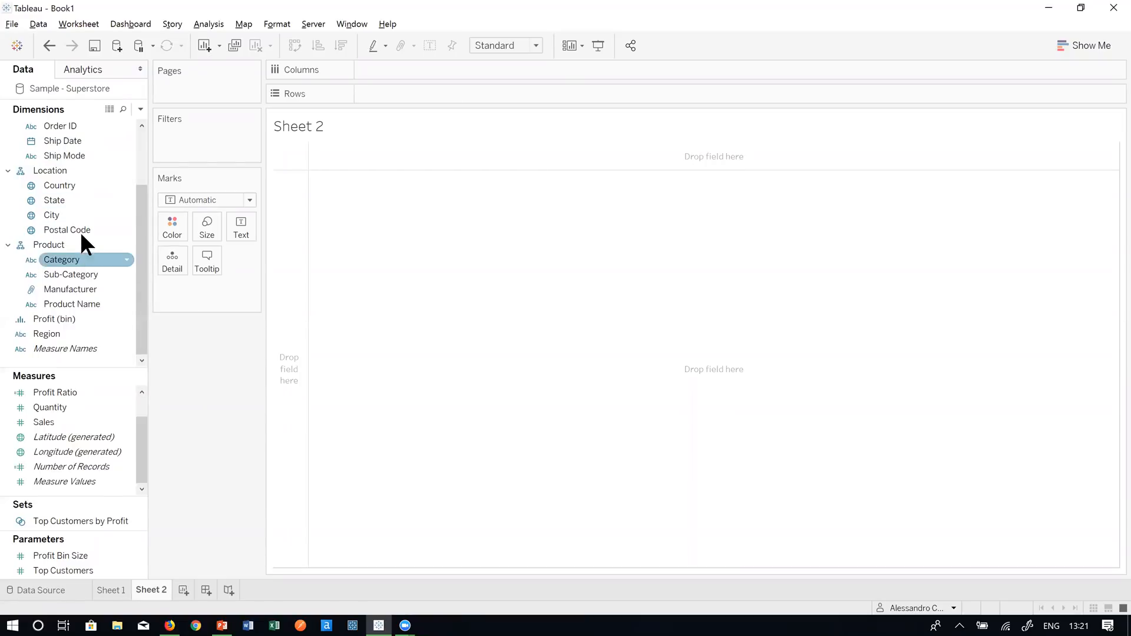
- Put Order Date quarters on Columns, Category on Rows, and Sales values in the table
scroll(83, 235, up, 3)
drag(86, 185, 422, 76)
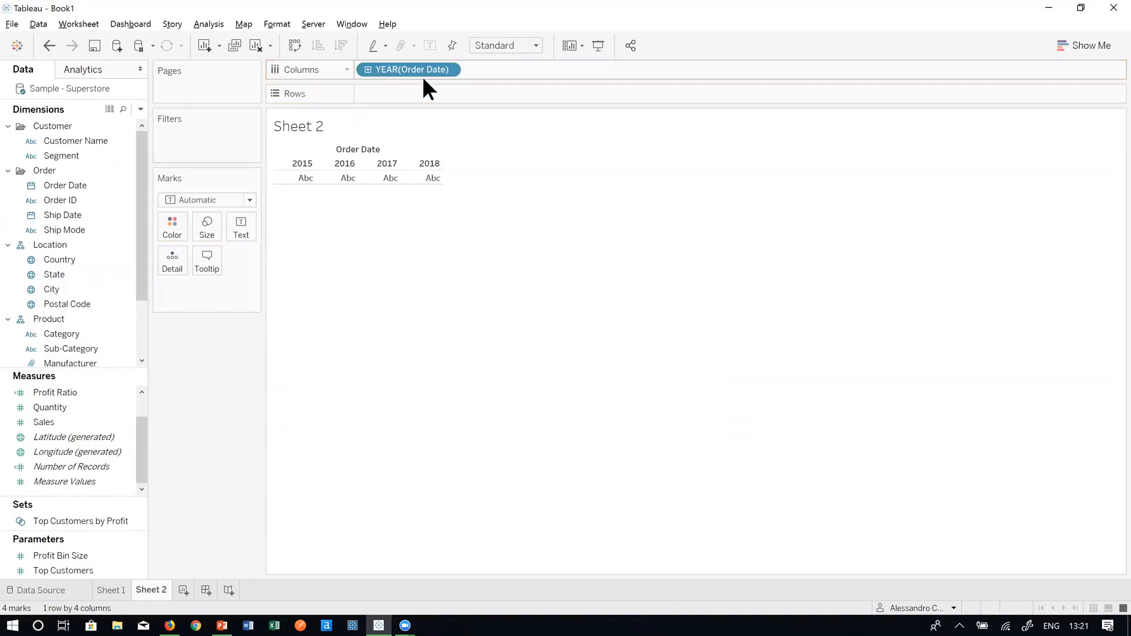
click(368, 70)
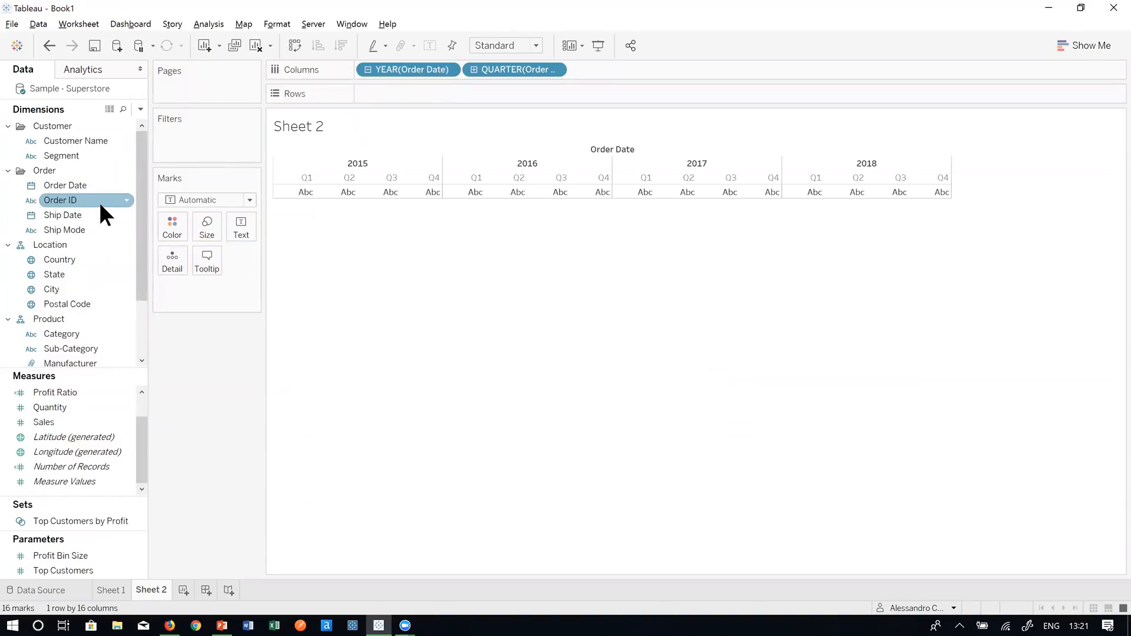
scroll(99, 295, down, 3)
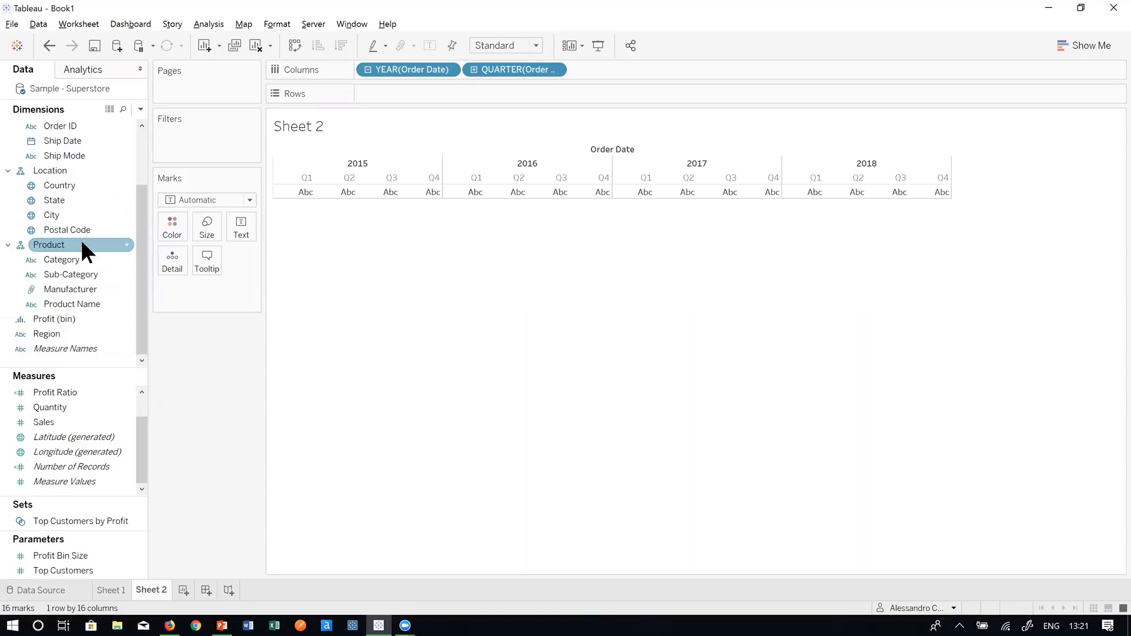
drag(83, 261, 404, 94)
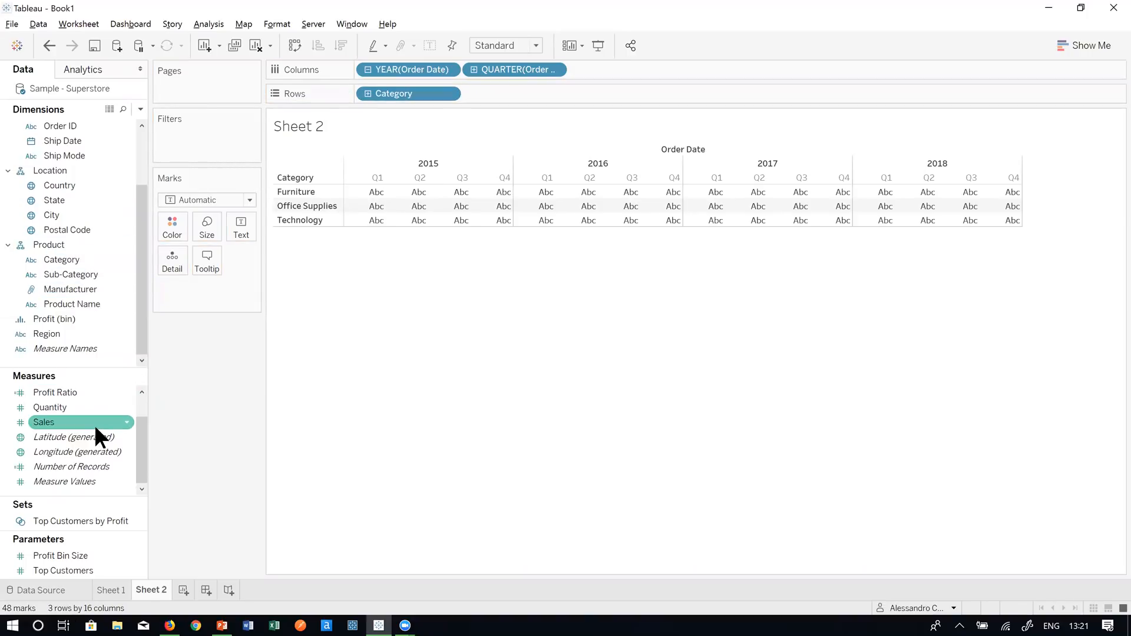
drag(92, 425, 452, 212)
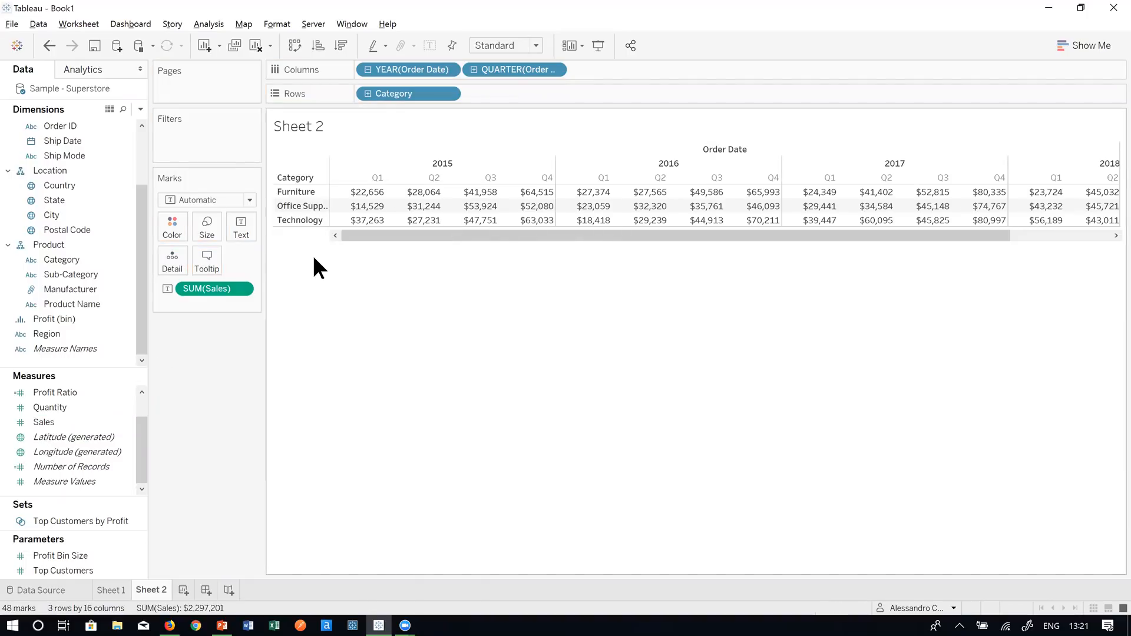
- Add a Percent of Total table calculation to SUM(Sales)
right_click(221, 286)
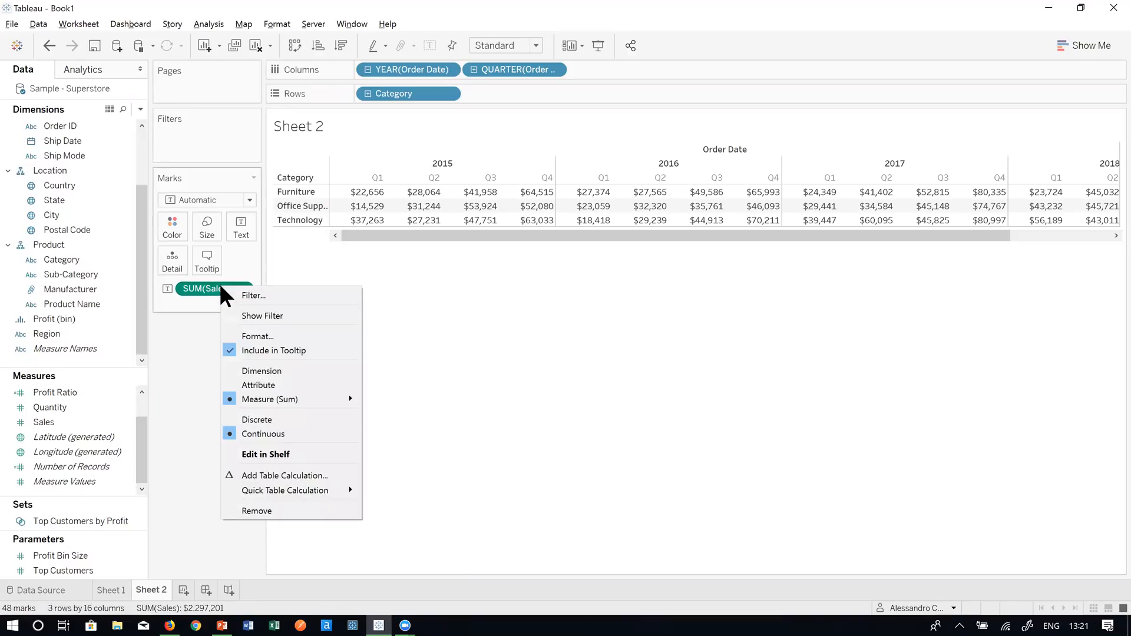
click(298, 470)
drag(696, 155, 168, 154)
click(218, 220)
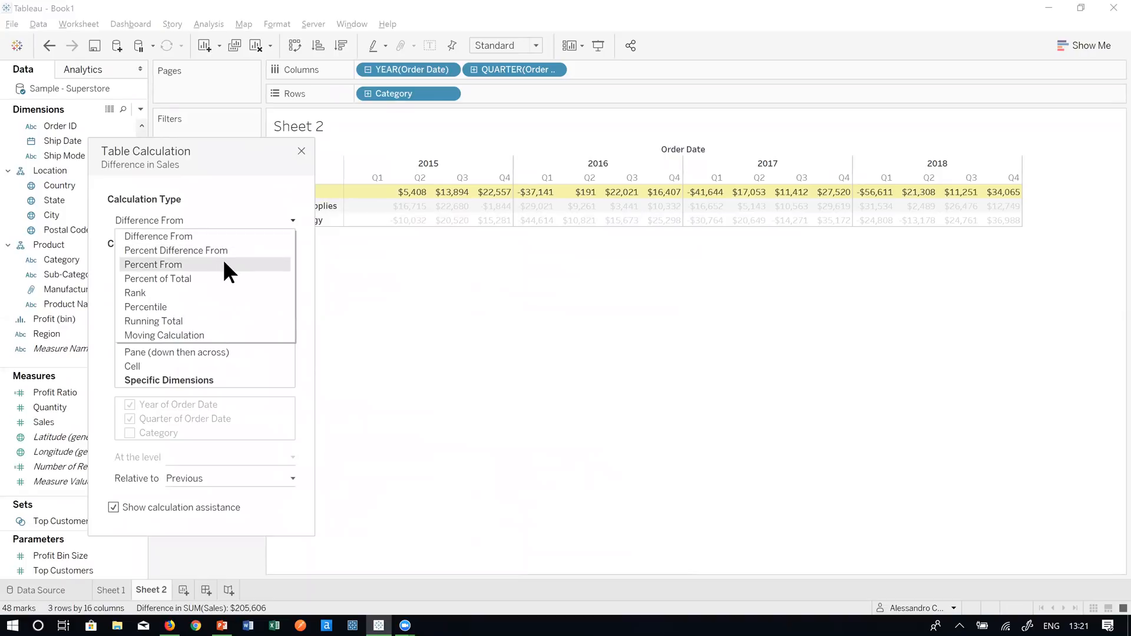
click(229, 277)
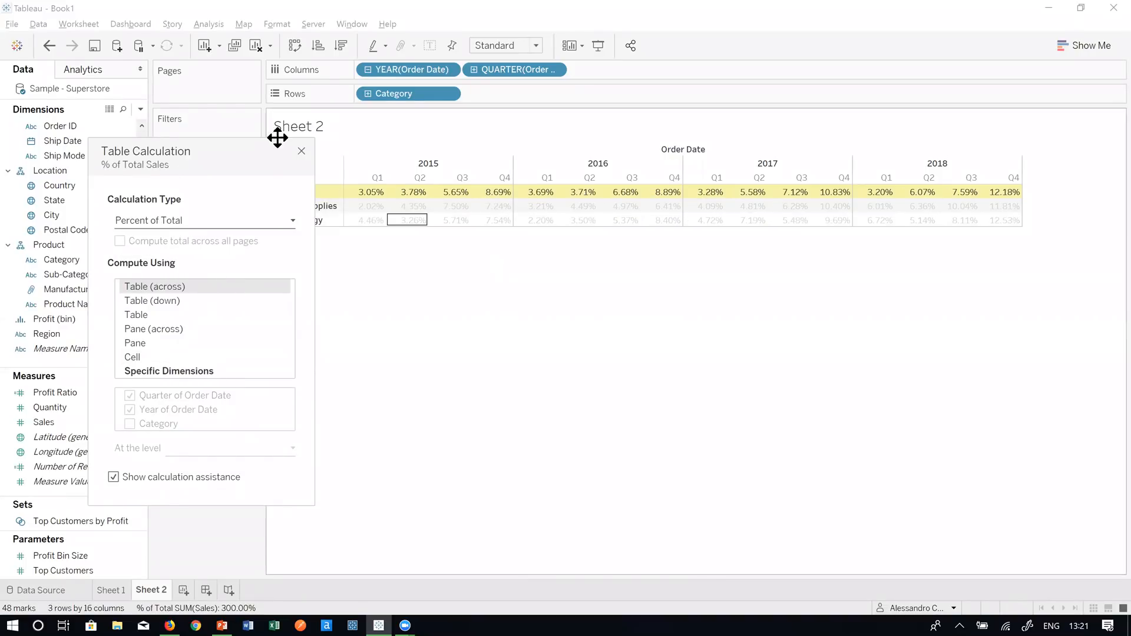
drag(250, 161, 227, 179)
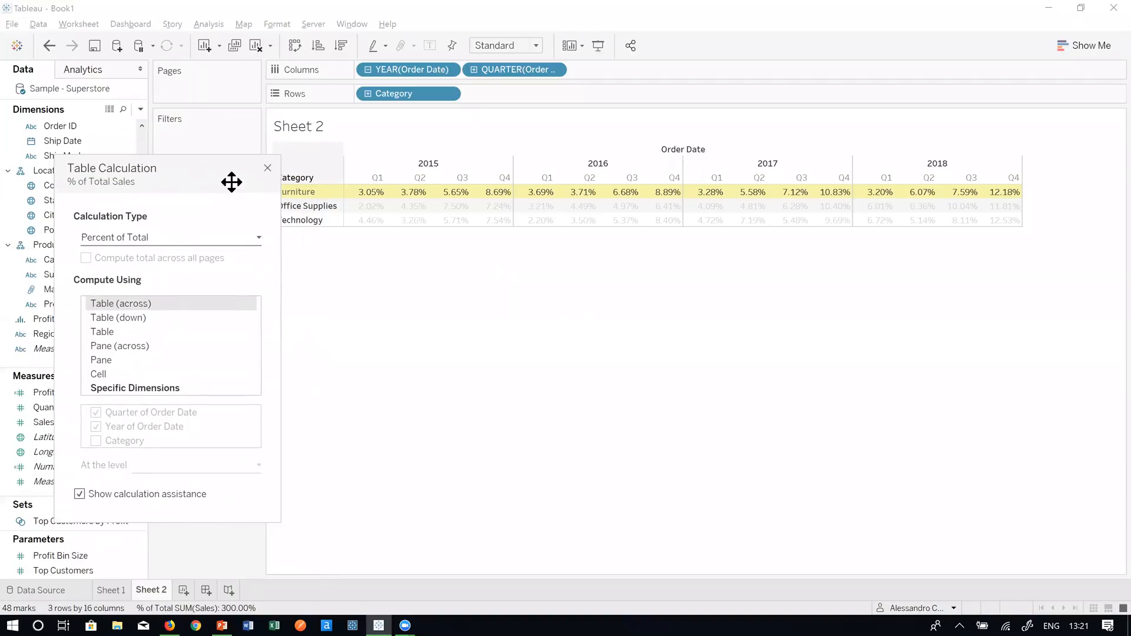
click(267, 168)
- Show both row and column Grand Totals from Analysis > Totals
click(218, 23)
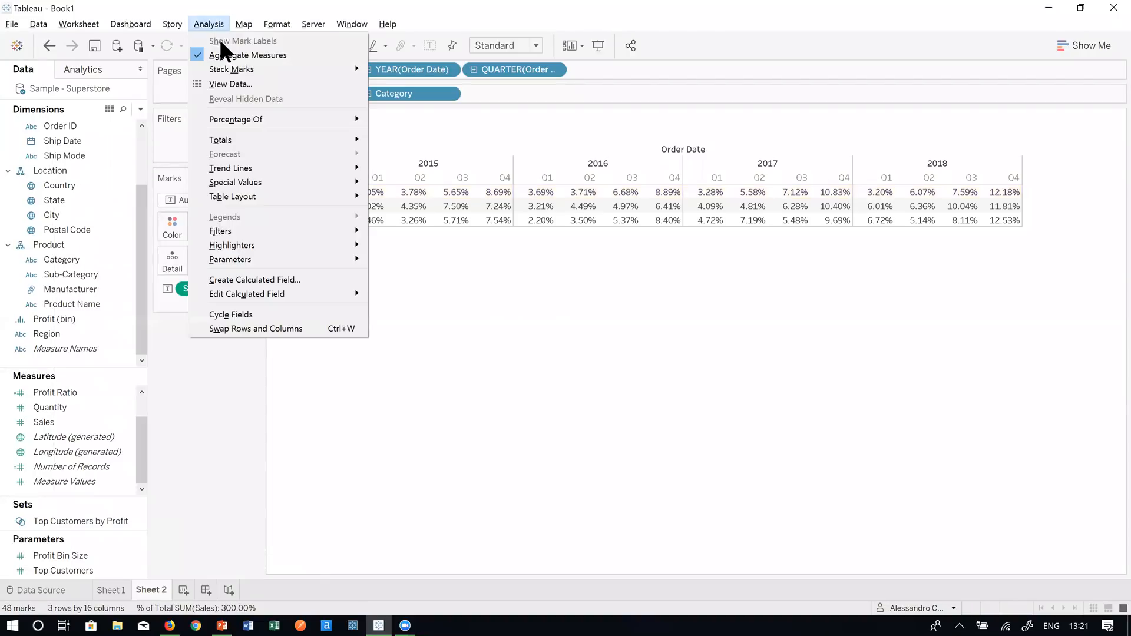
mouse_move(254, 142)
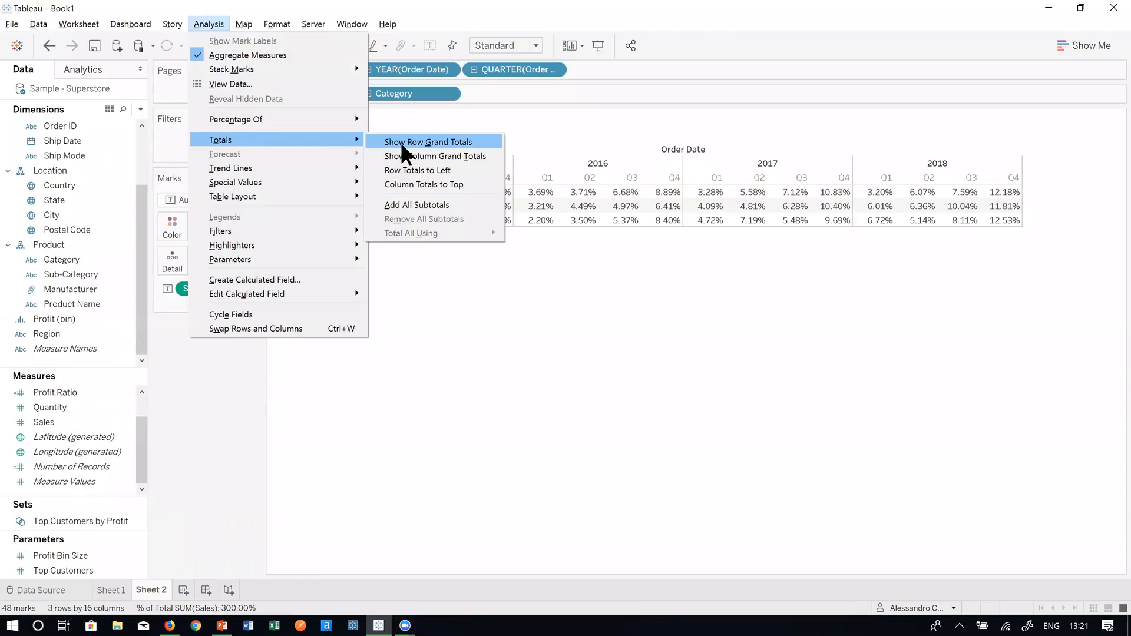
click(405, 143)
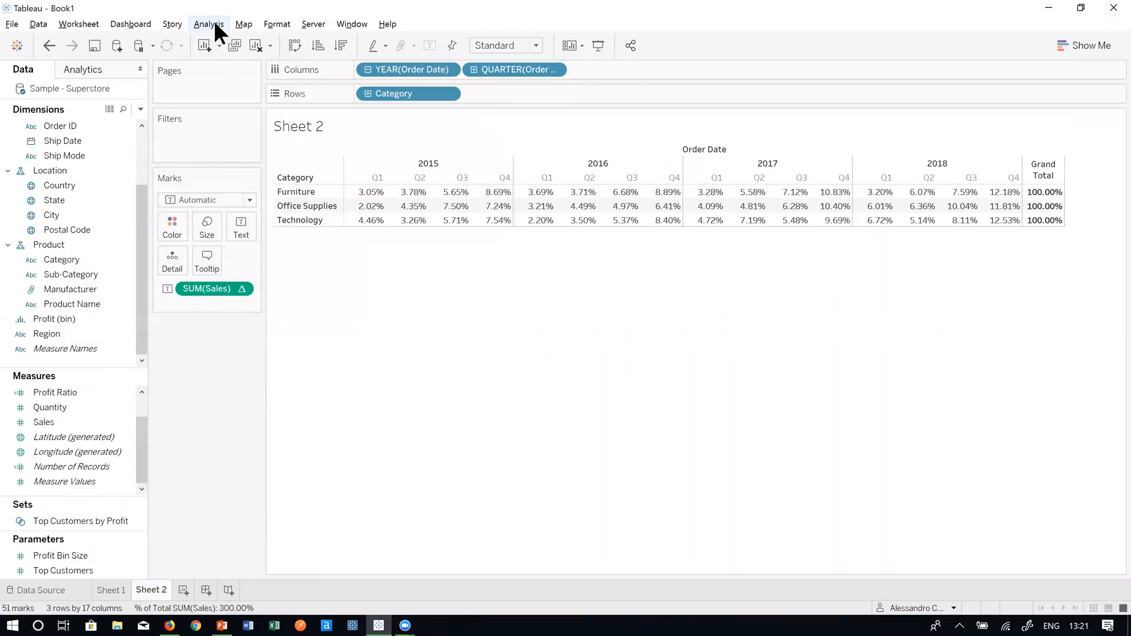
click(215, 24)
mouse_move(247, 140)
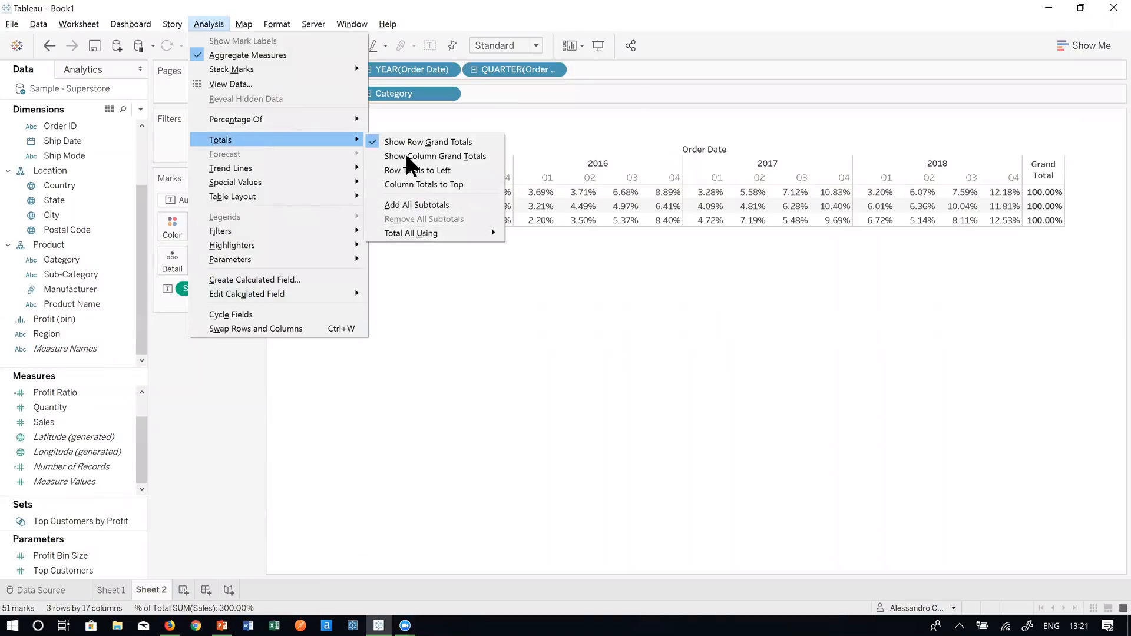
click(412, 156)
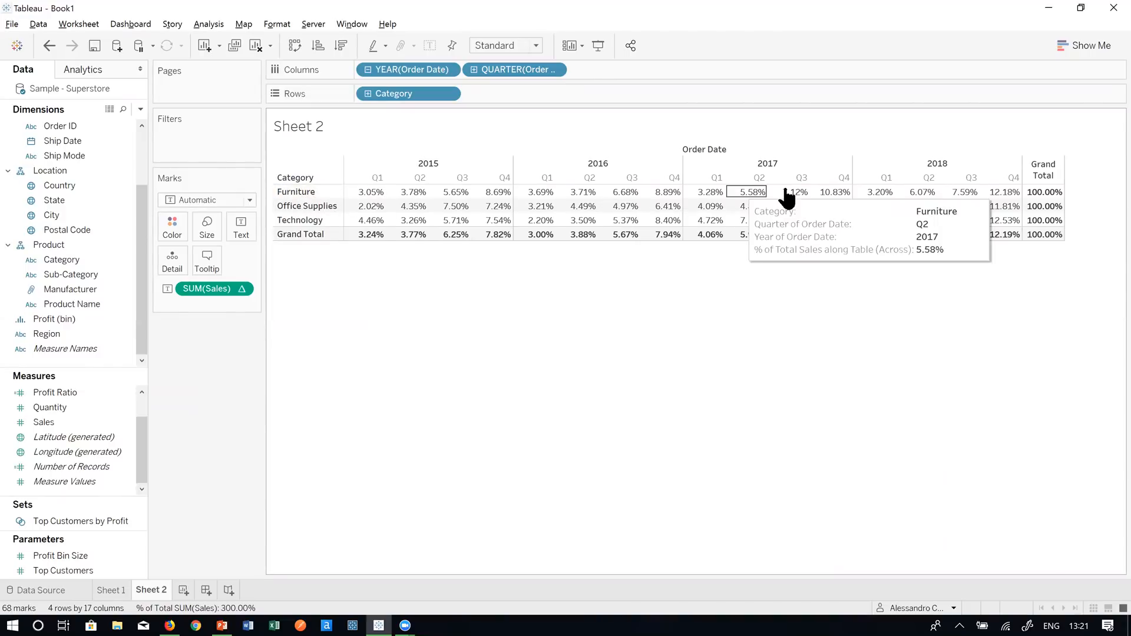
- Reopen the Sales table calculation and try Table (down), Table (across) and Table
right_click(220, 285)
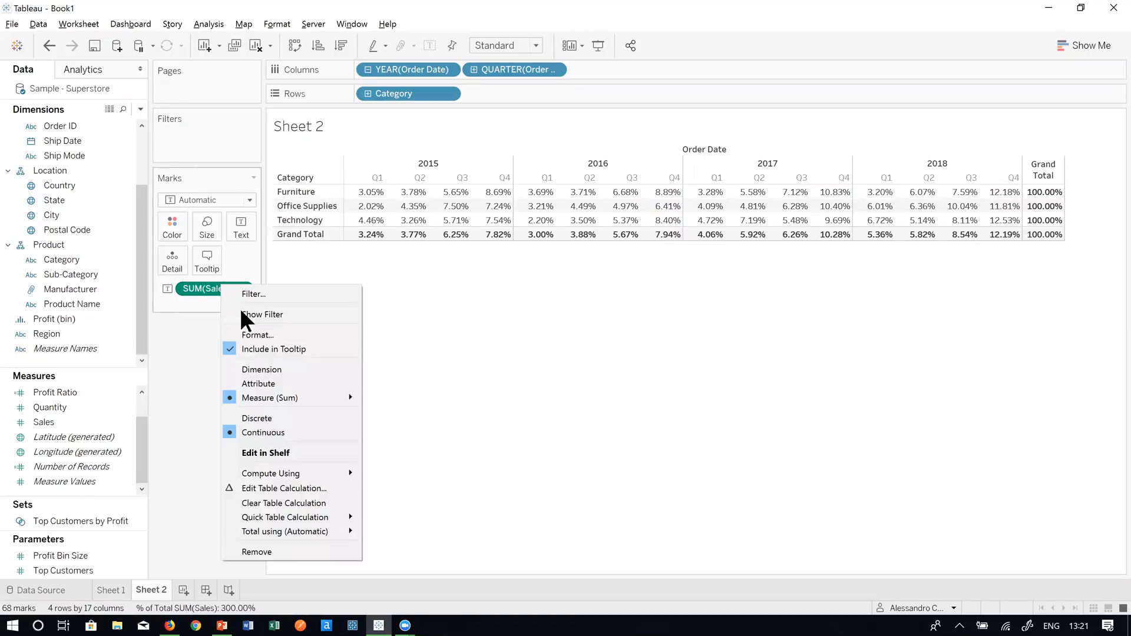
click(300, 487)
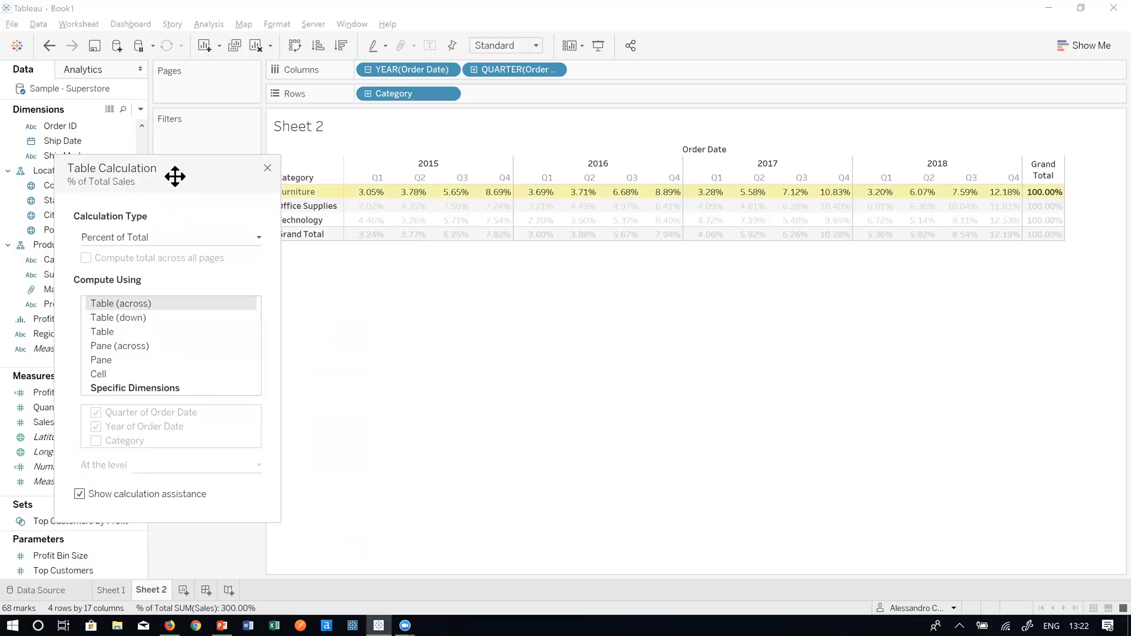
drag(175, 176, 152, 144)
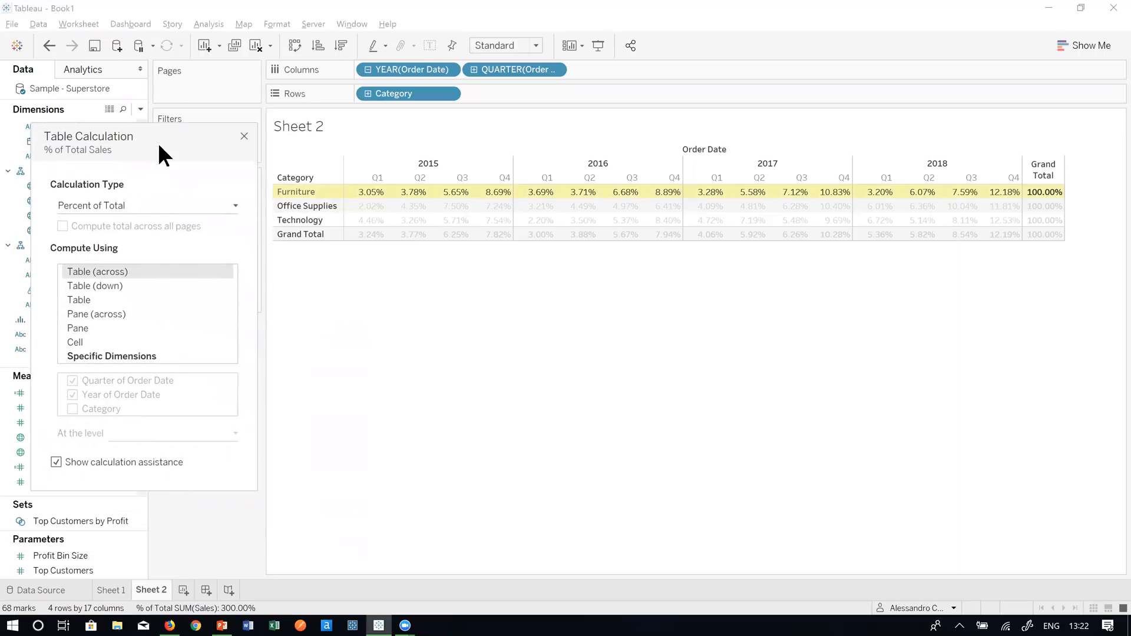
click(115, 285)
click(114, 269)
click(119, 284)
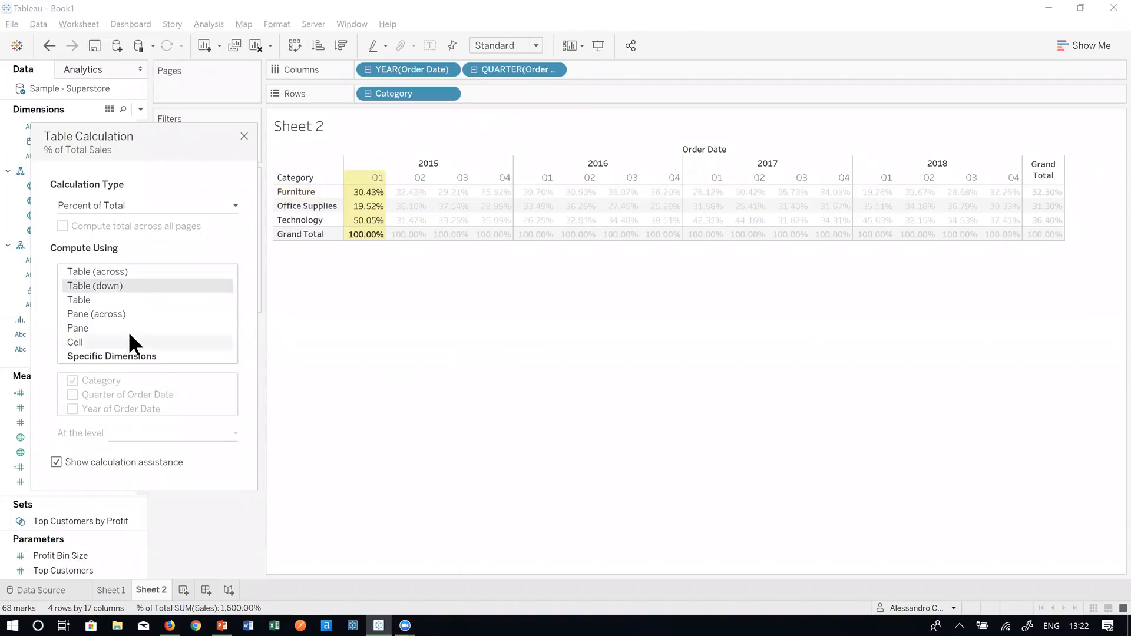
click(126, 297)
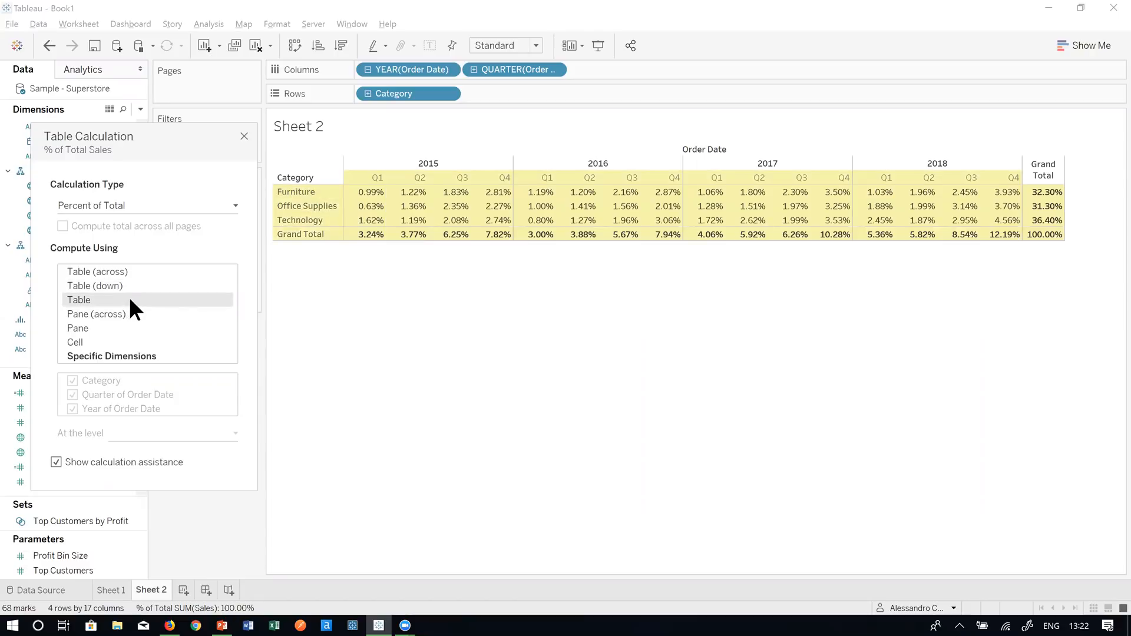
- Compute the percent of total by Pane, within each year, and close the dialog
mouse_move(371, 206)
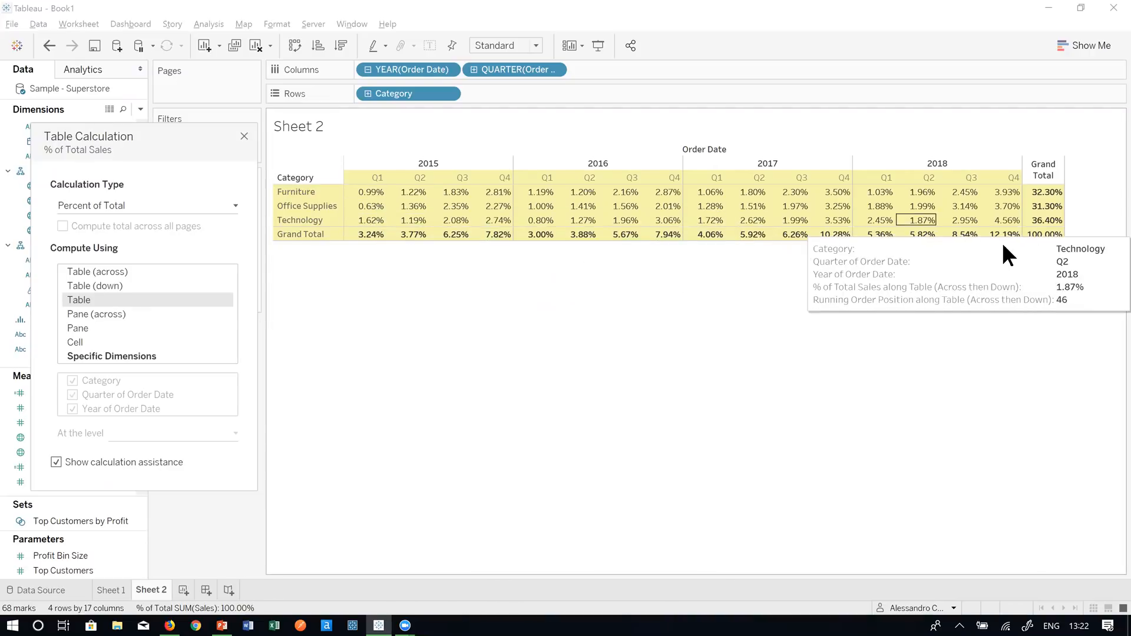
mouse_move(1045, 238)
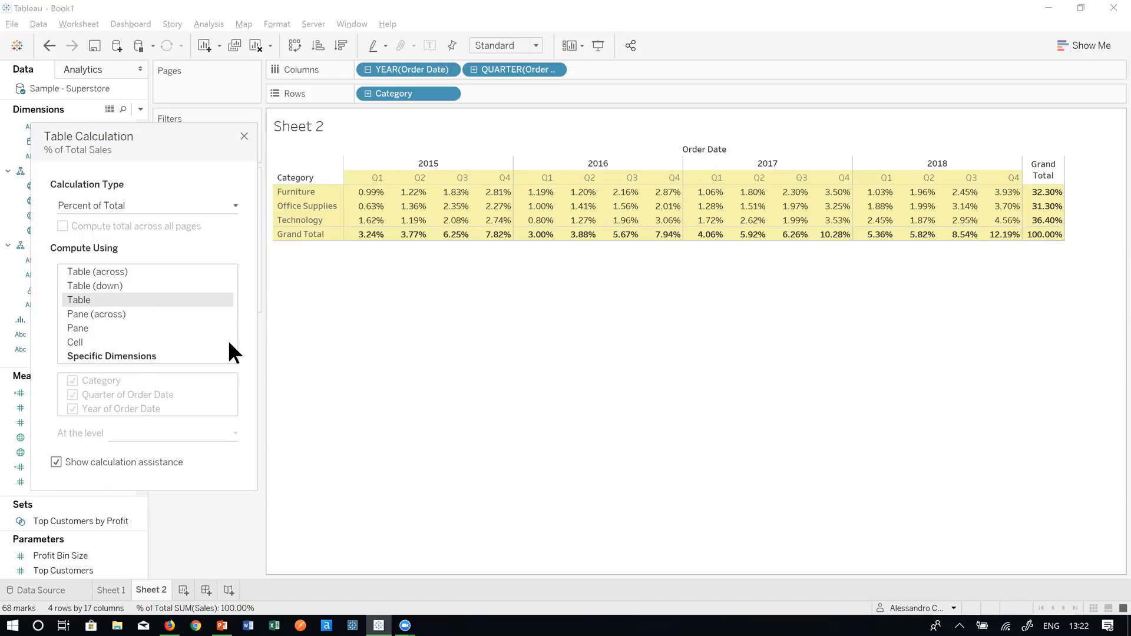
click(93, 326)
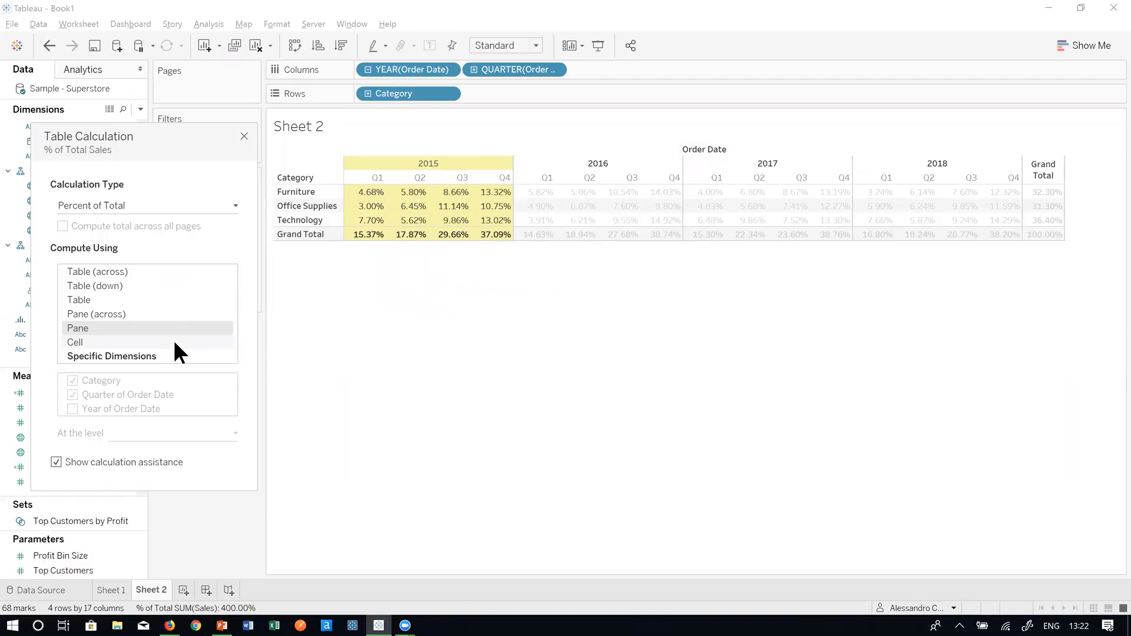
click(244, 136)
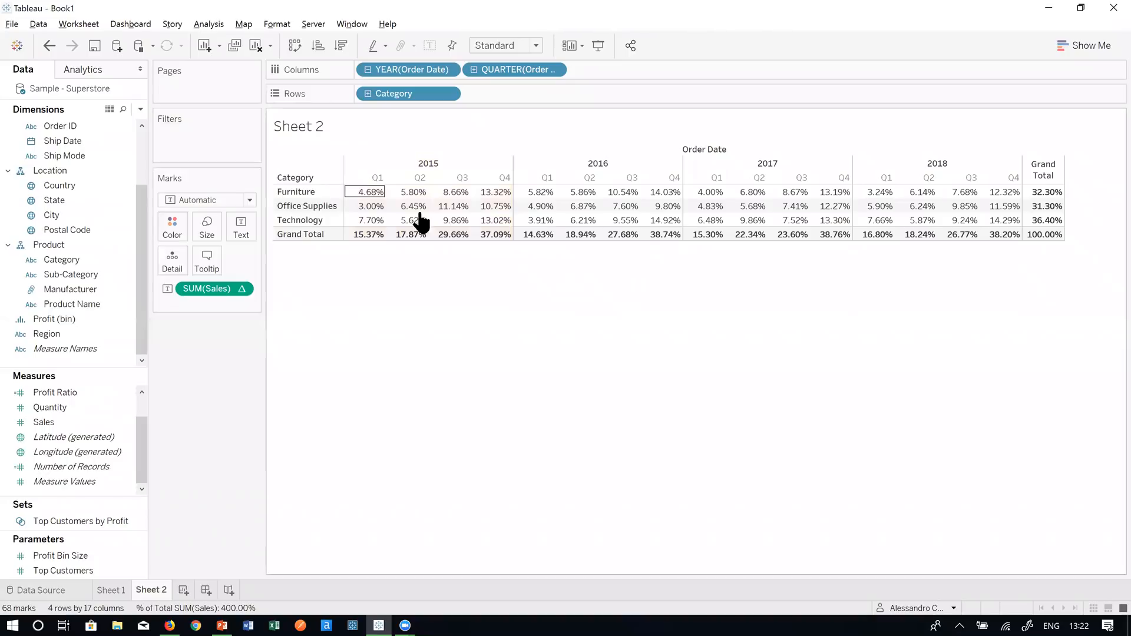
- Add All Subtotals so each year gets a Total column summing to 100.00%
click(205, 25)
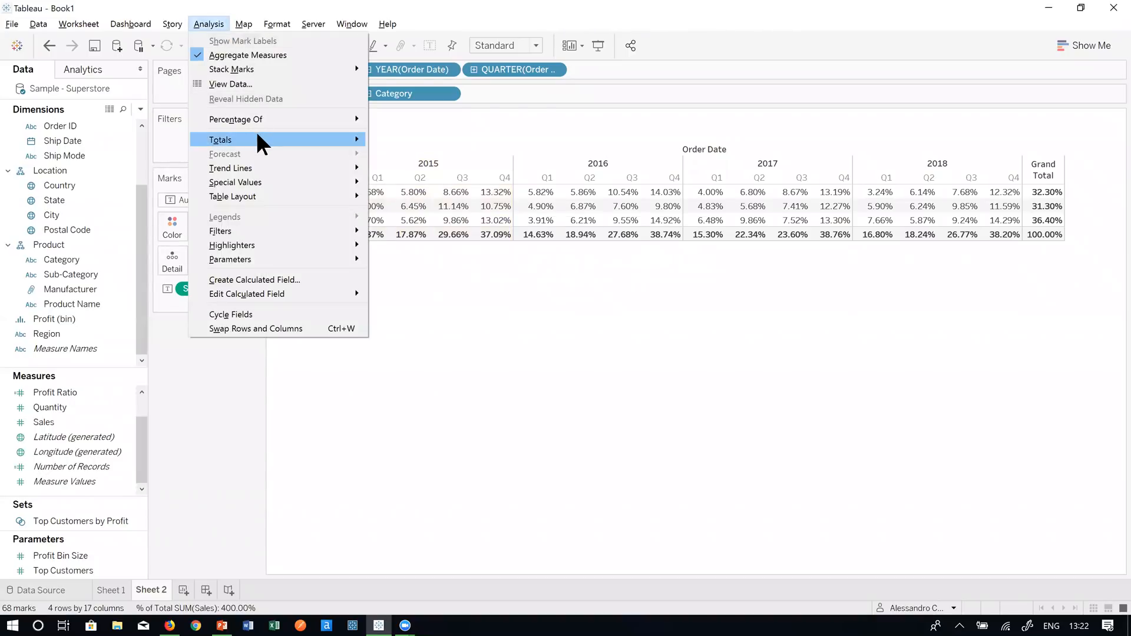
mouse_move(273, 137)
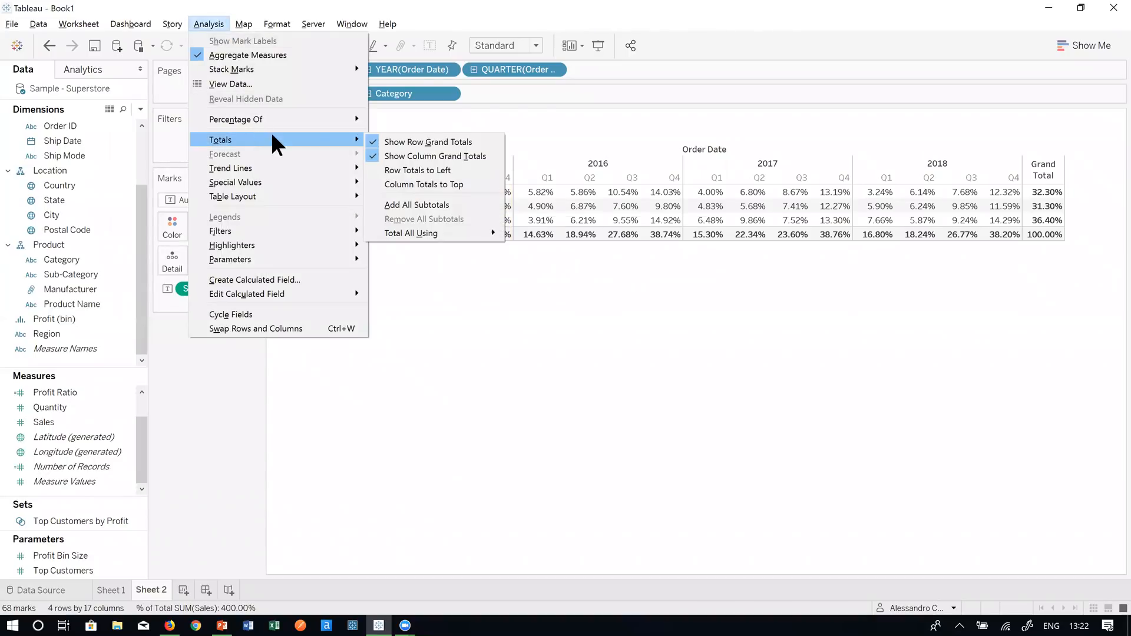
click(435, 205)
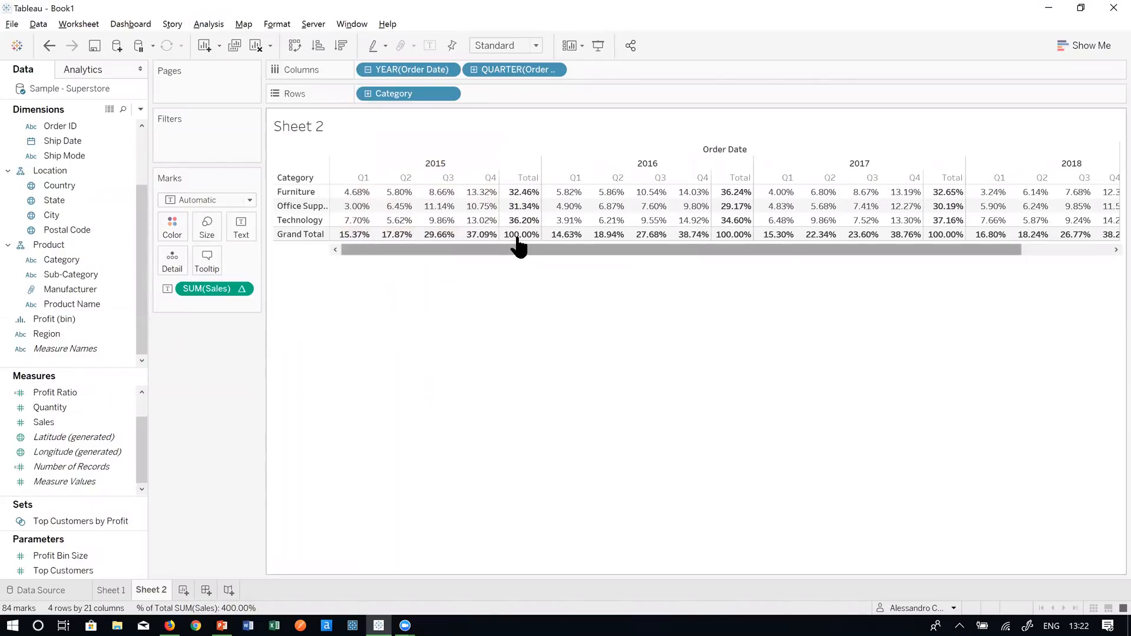
mouse_move(519, 244)
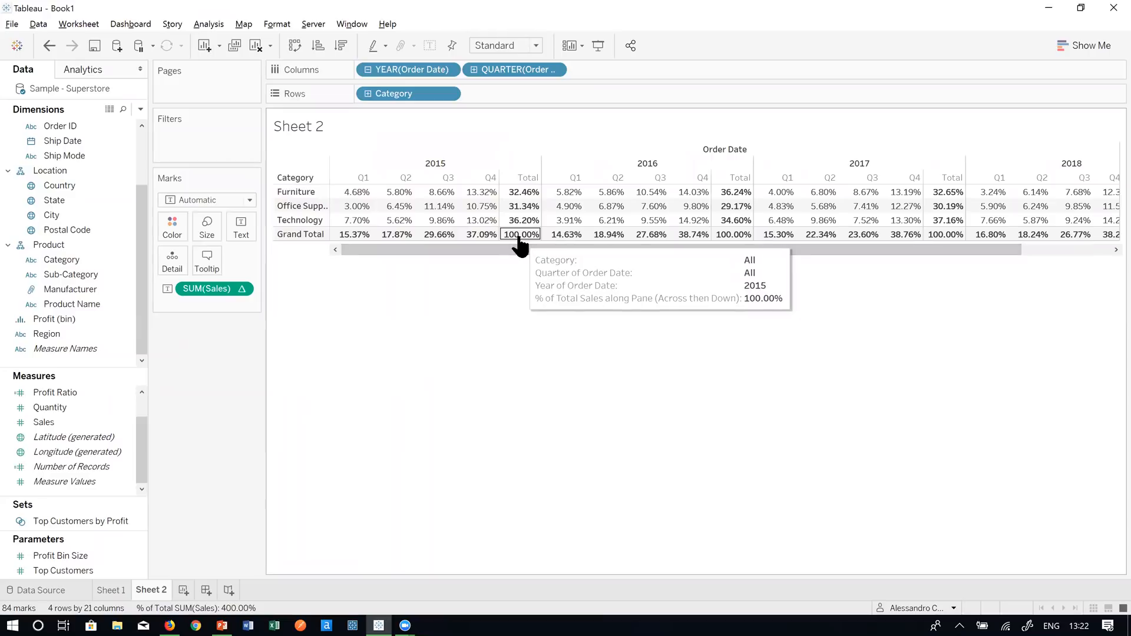
mouse_move(515, 252)
mouse_down()
mouse_move(636, 252)
mouse_move(639, 242)
mouse_move(508, 249)
mouse_up()
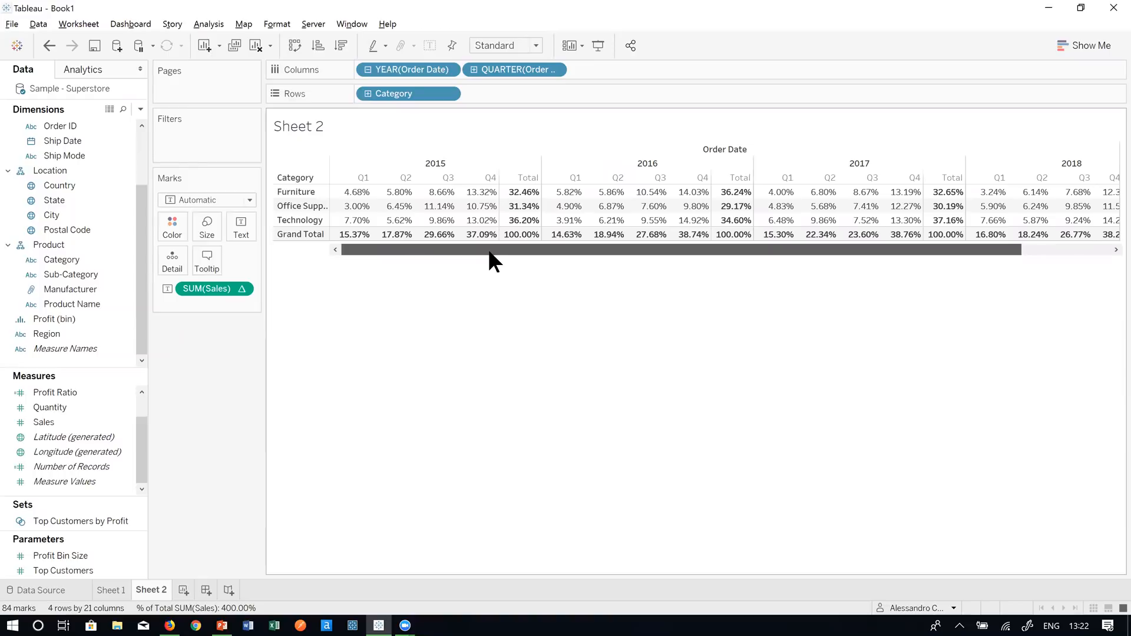
- Change the SUM(Sales) table calculation so its percent of total is computed per Cell
right_click(207, 287)
click(268, 488)
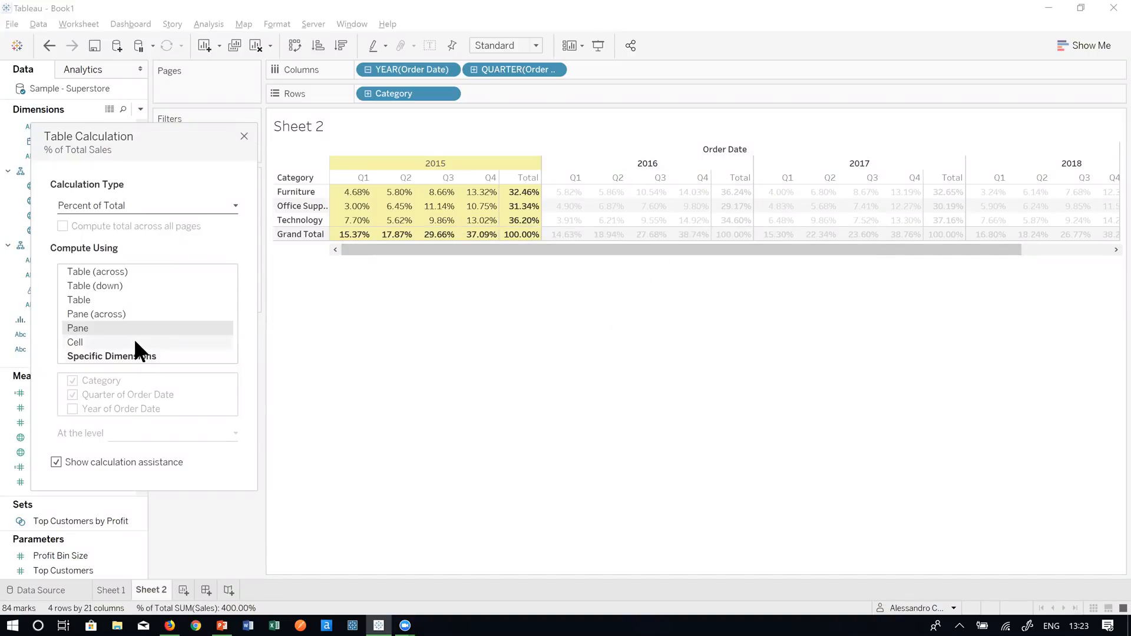
click(87, 338)
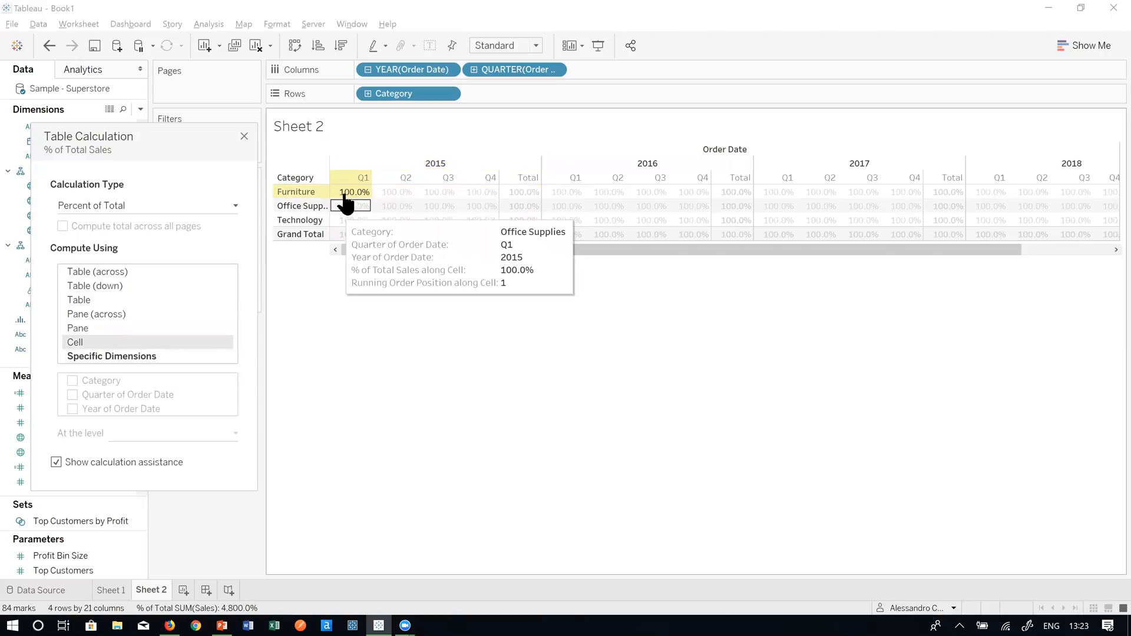
- Check several 2015 cells, each reading 100.0%, then close the calculation settings
mouse_move(347, 194)
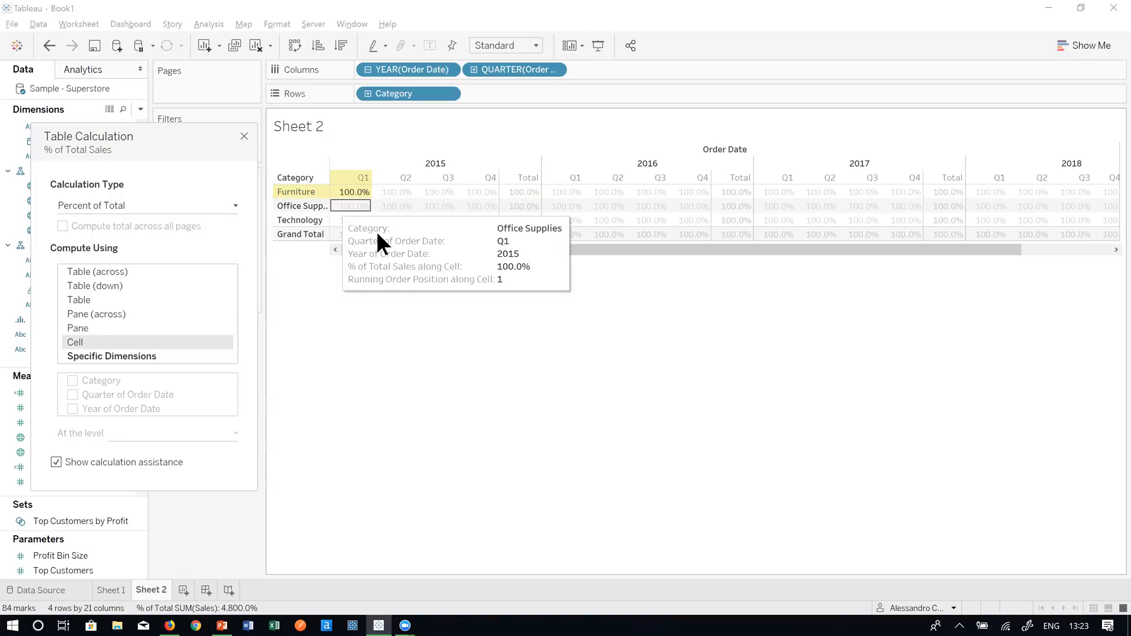
click(480, 196)
click(451, 221)
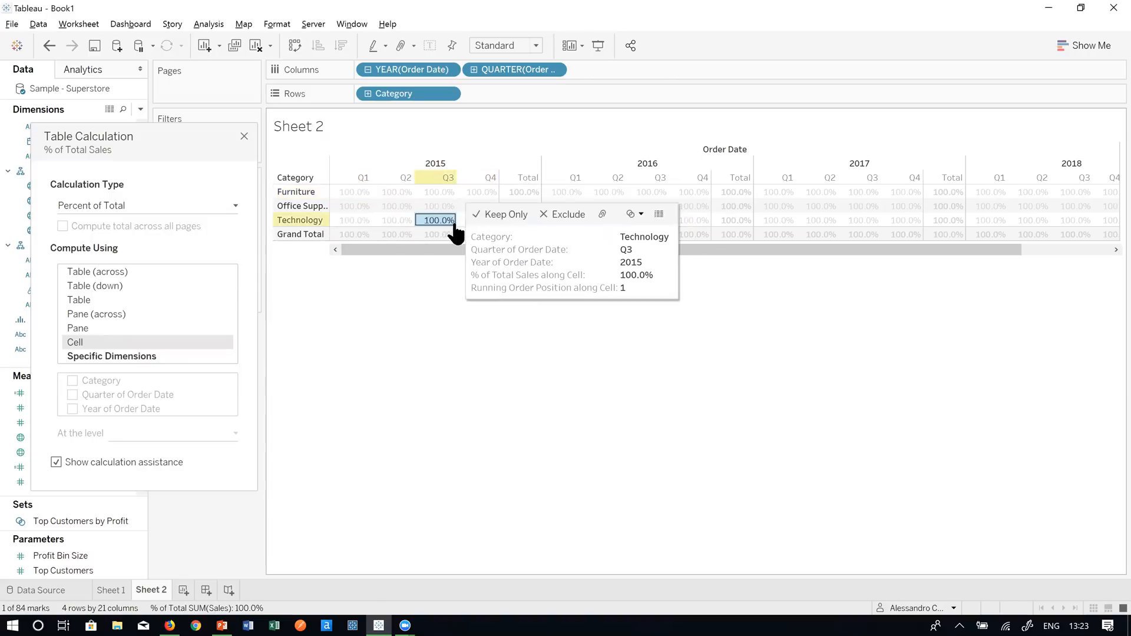
click(386, 206)
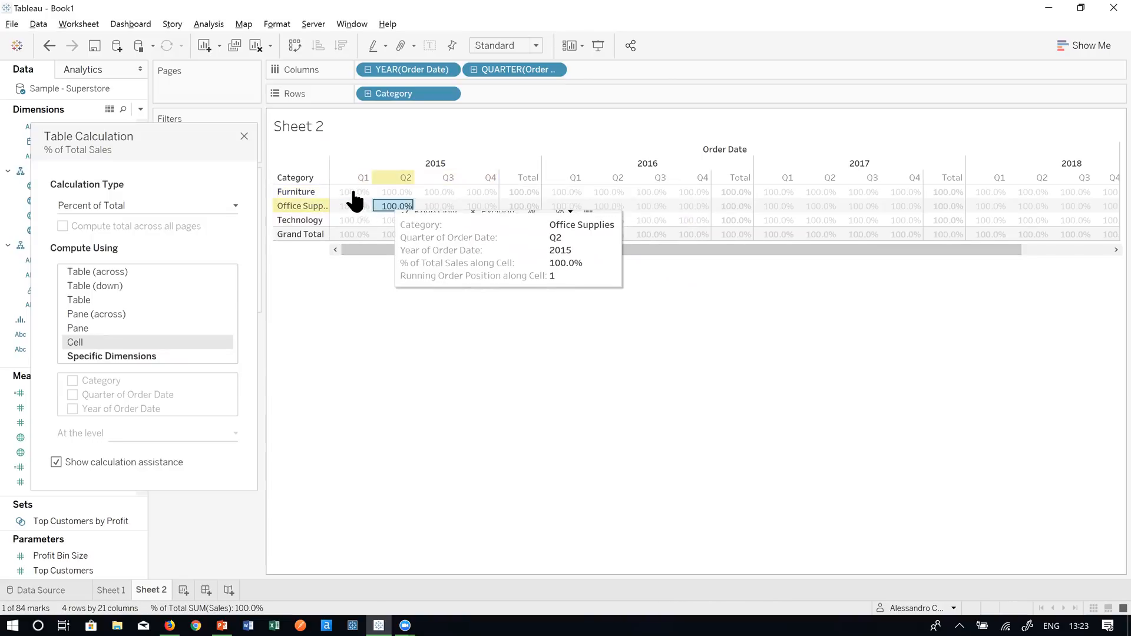
click(352, 192)
click(388, 297)
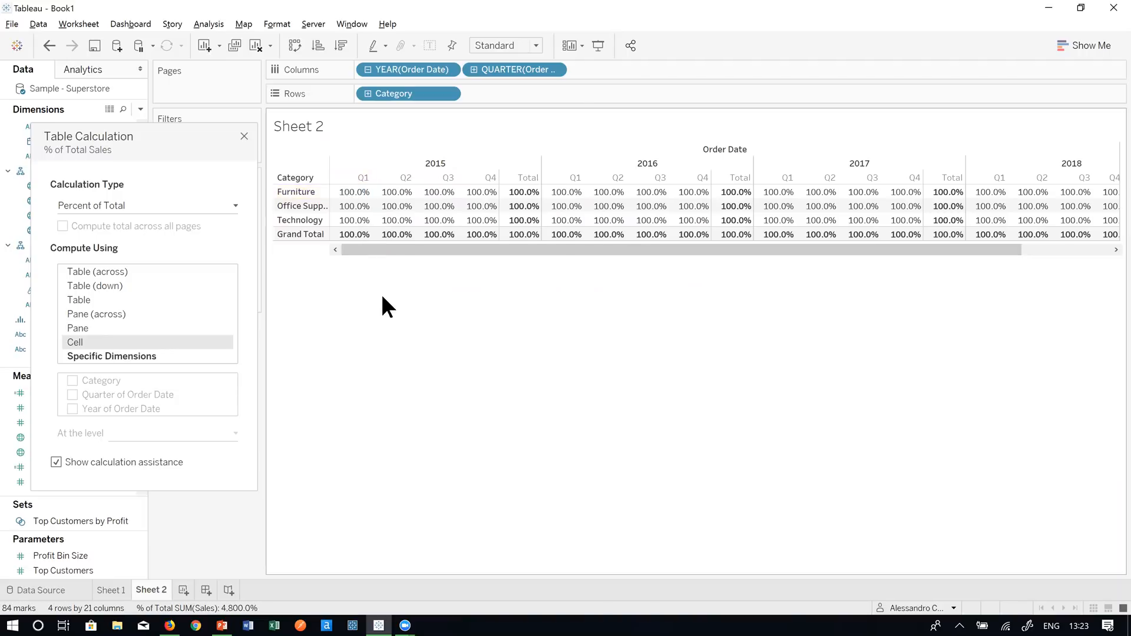
click(242, 136)
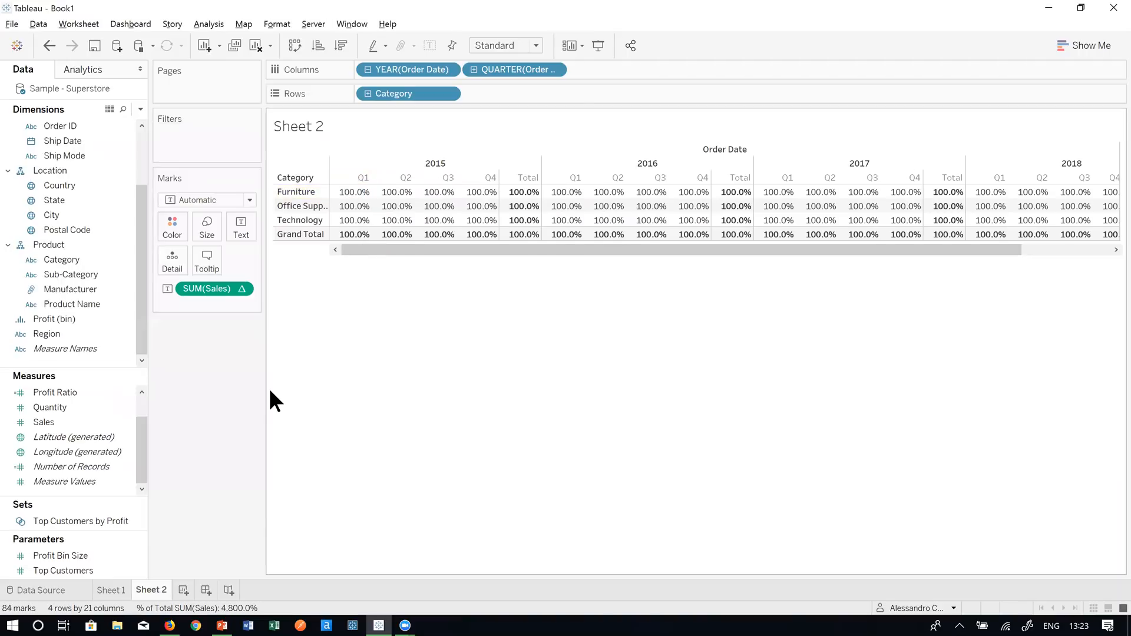
- Create a new worksheet and place SUM(Sales) on Columns as a horizontal bar
click(182, 589)
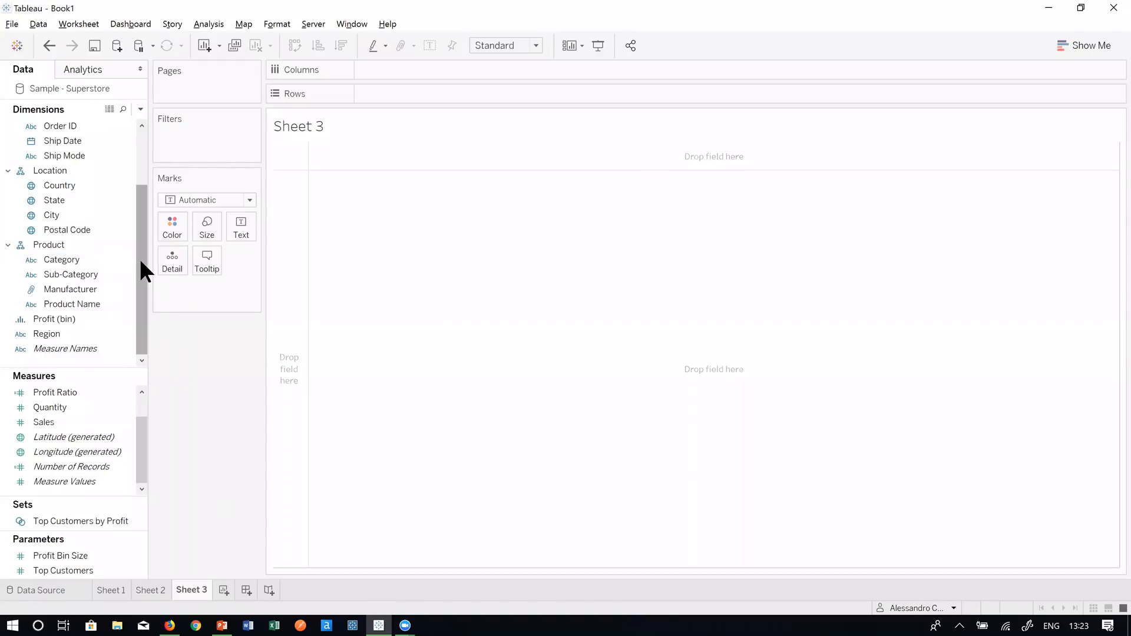
mouse_move(141, 270)
mouse_down()
mouse_move(140, 192)
mouse_move(132, 282)
mouse_up()
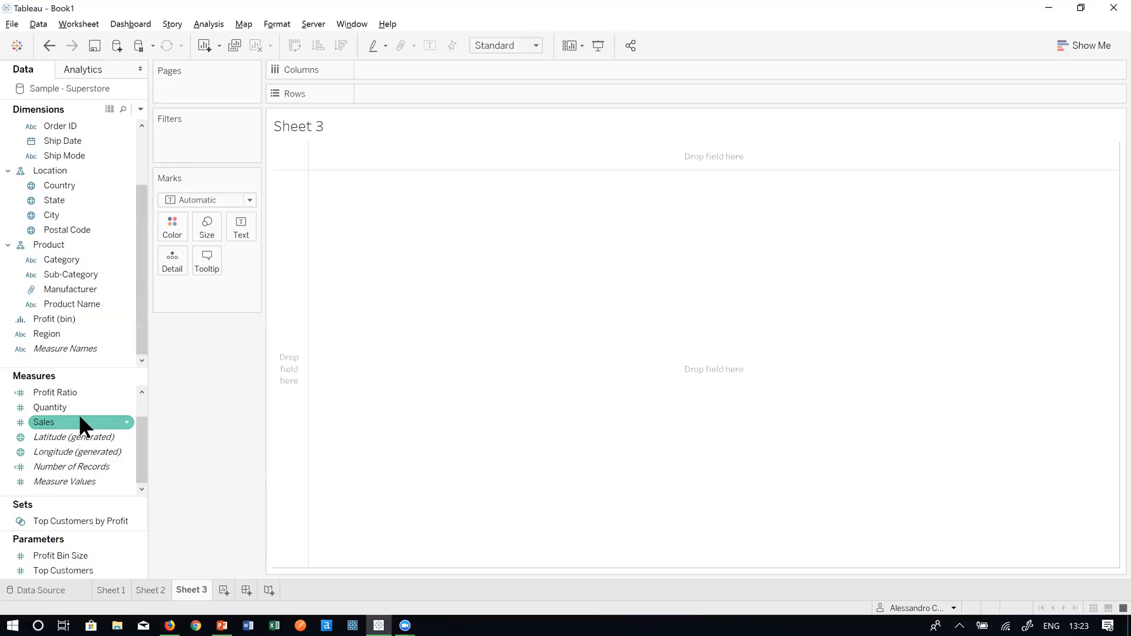
drag(79, 420, 427, 68)
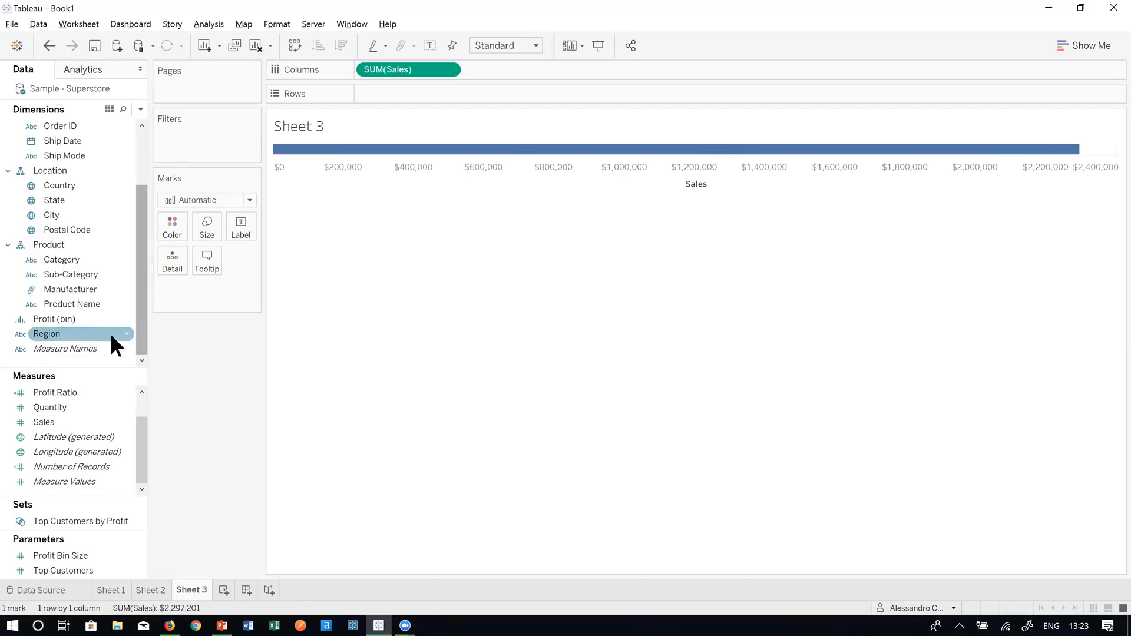
- Split the bar into Segment rows and colour the bars by Category
scroll(100, 312, up, 2)
scroll(98, 289, down, 2)
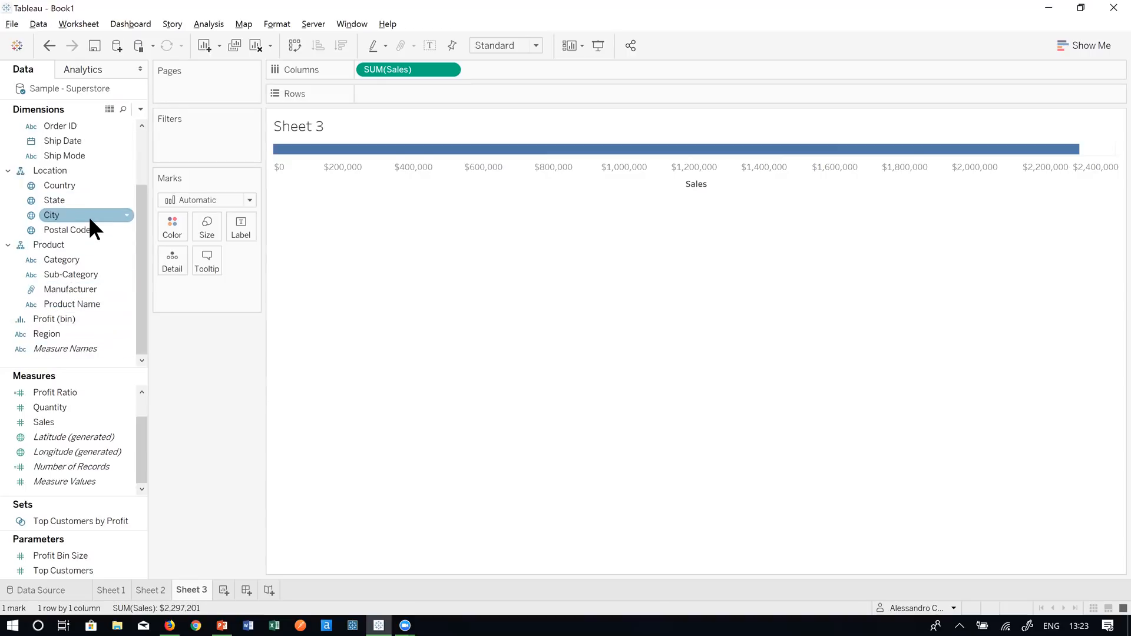
scroll(90, 219, up, 2)
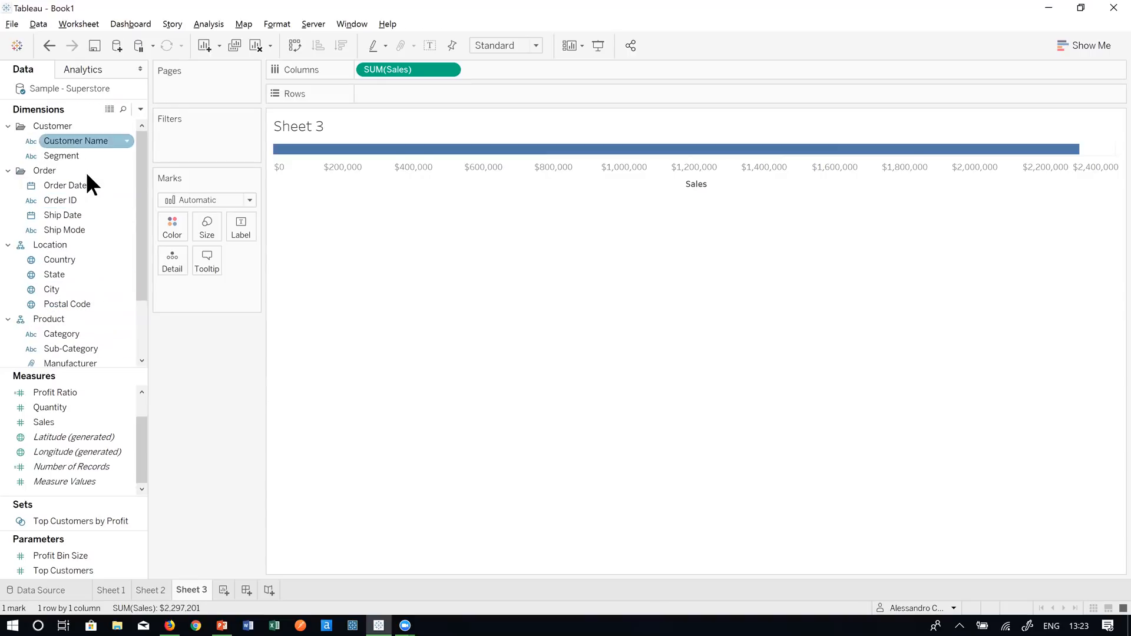
drag(77, 155, 435, 96)
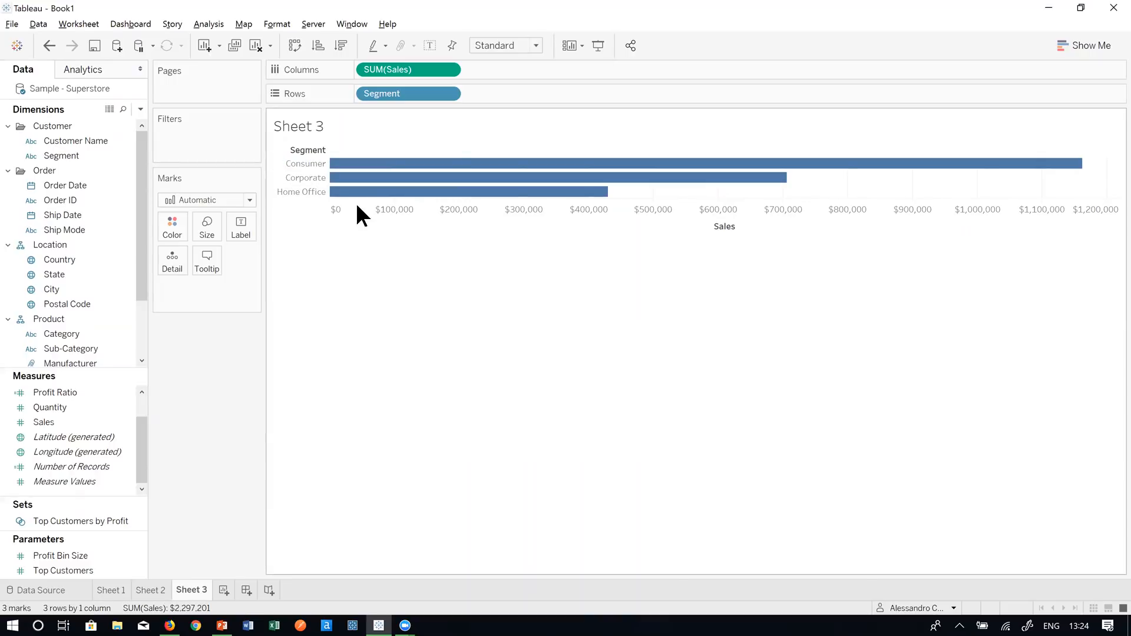
scroll(105, 284, down, 1)
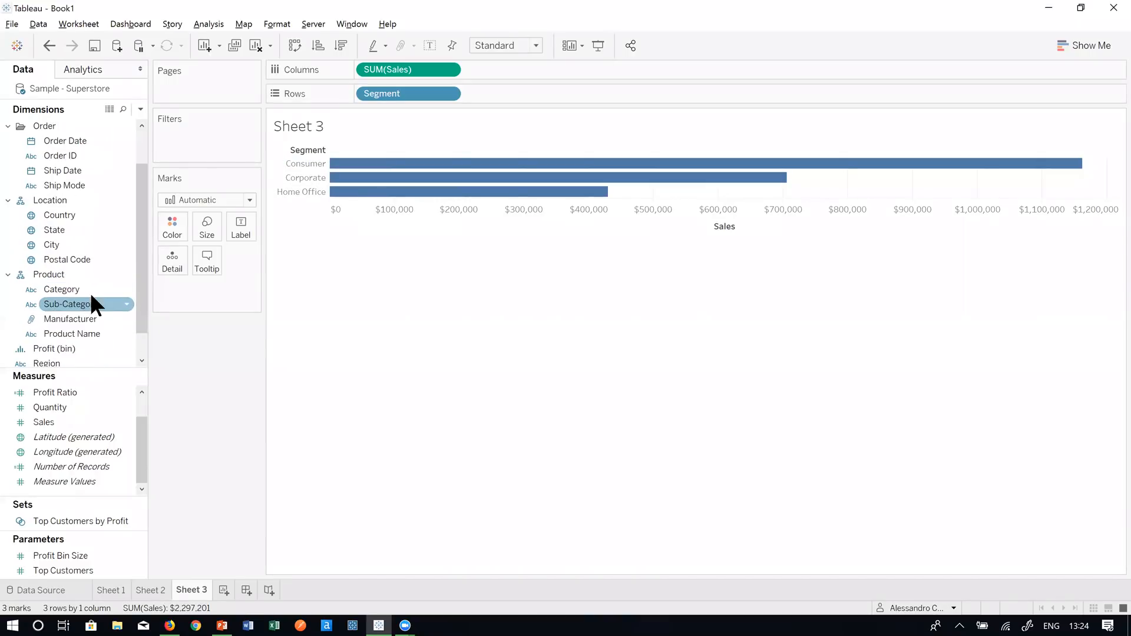
click(91, 290)
drag(90, 286, 172, 231)
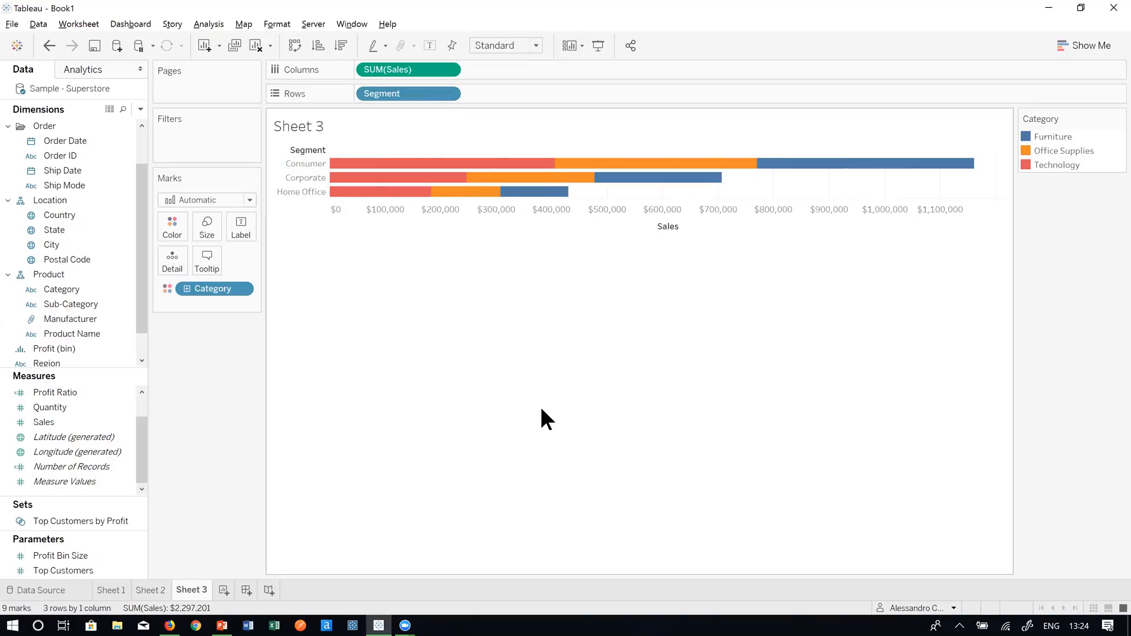
- Give Sheet 3's SUM(Sales) a Percent of Total calculation computed per Cell
right_click(431, 66)
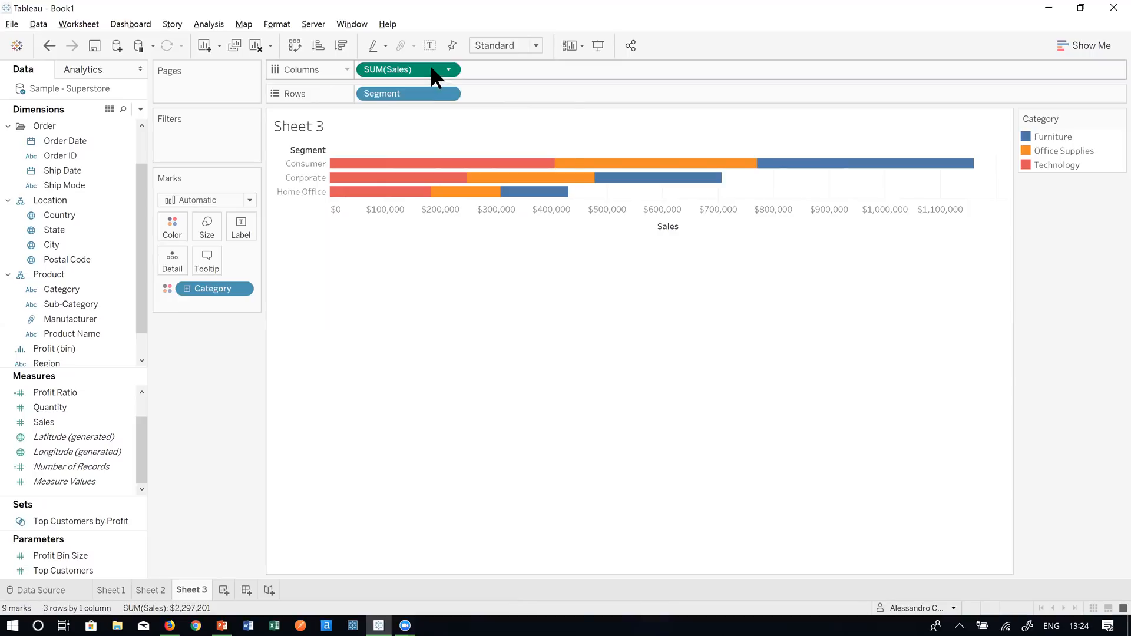
click(499, 272)
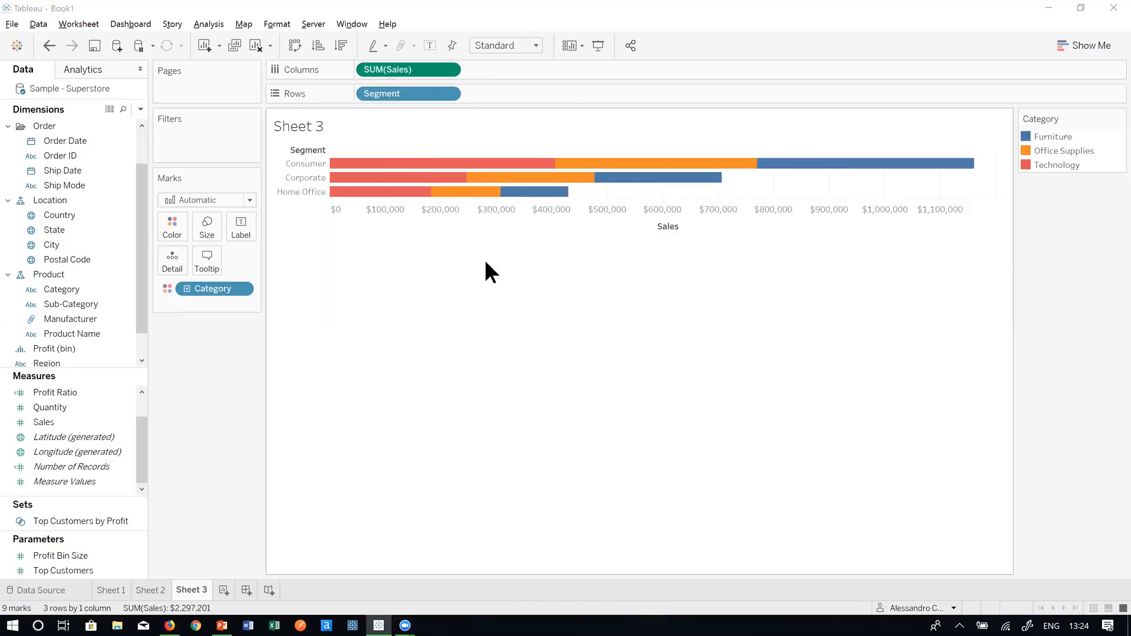
right_click(392, 66)
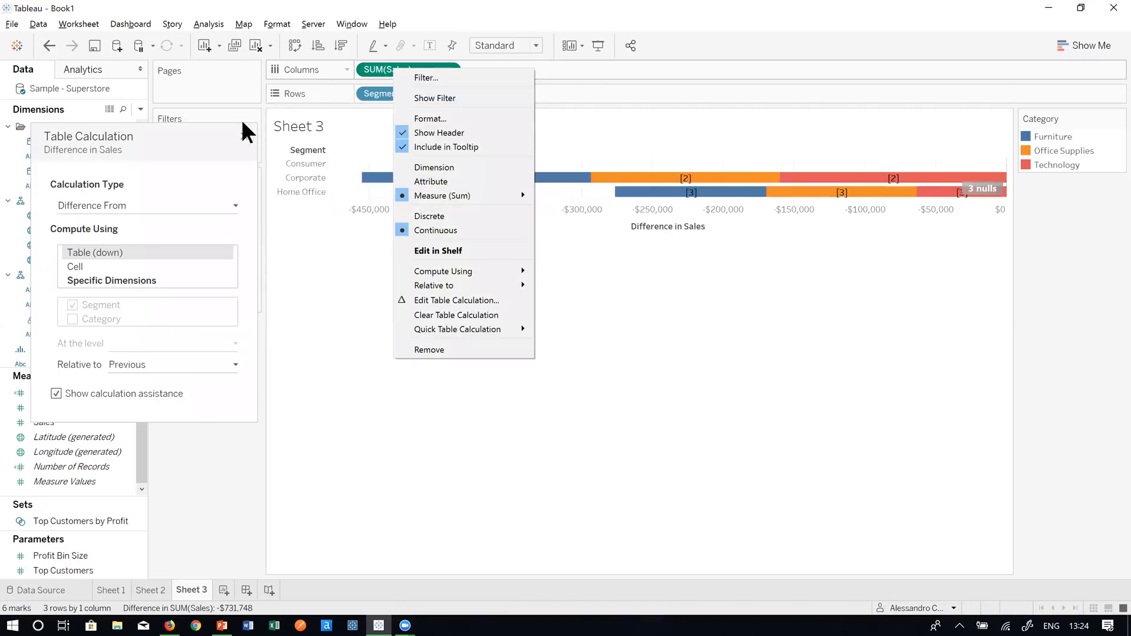
click(200, 145)
click(182, 206)
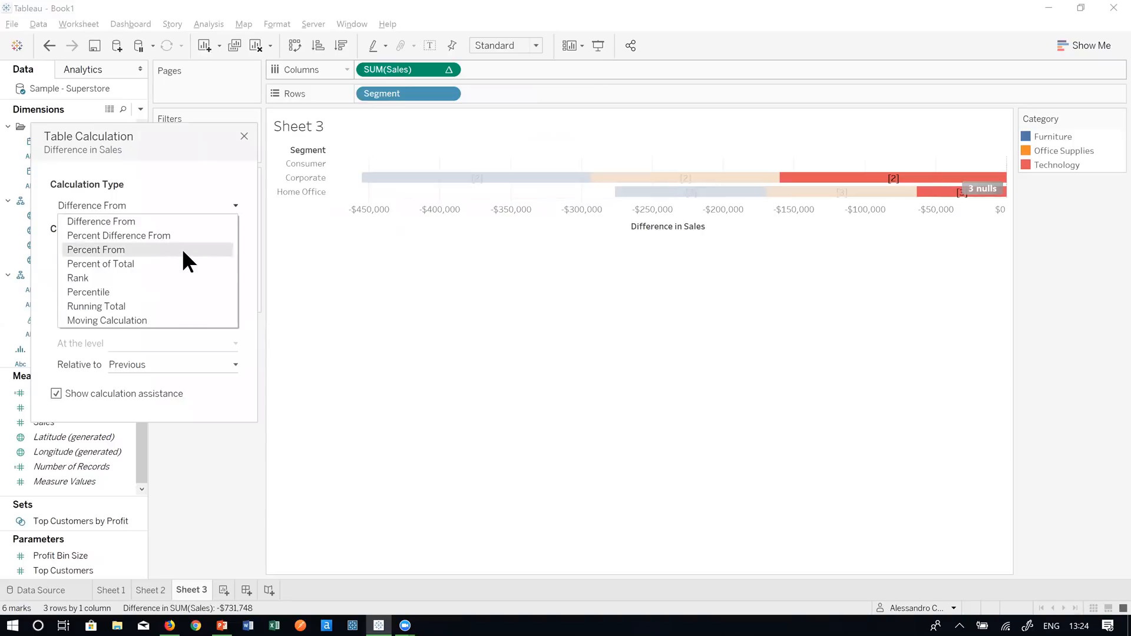
click(183, 265)
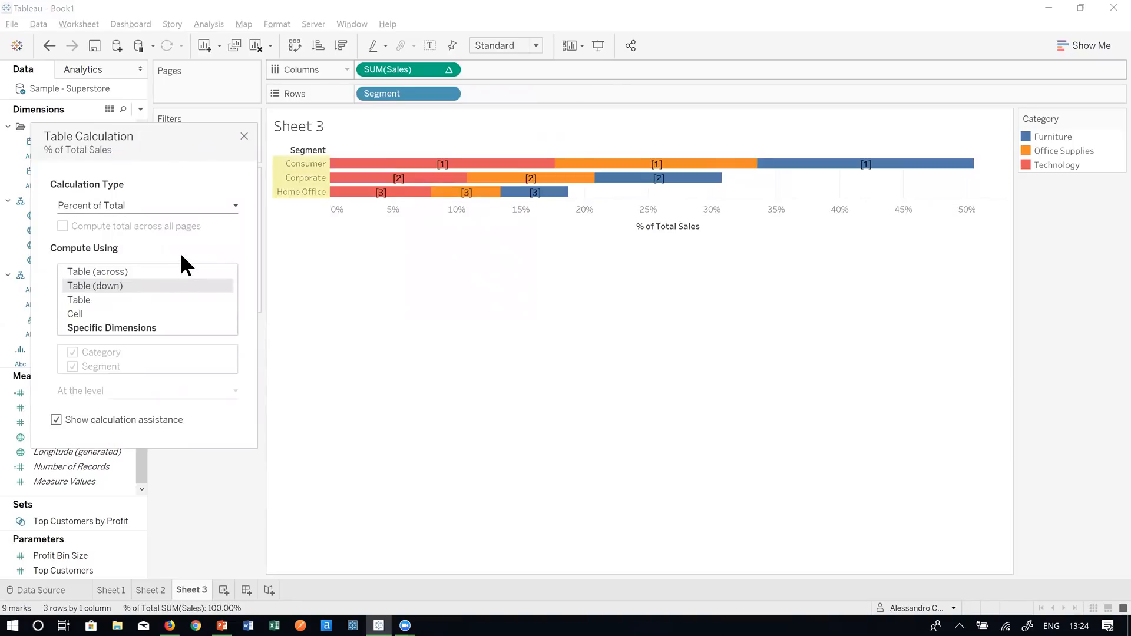
click(84, 310)
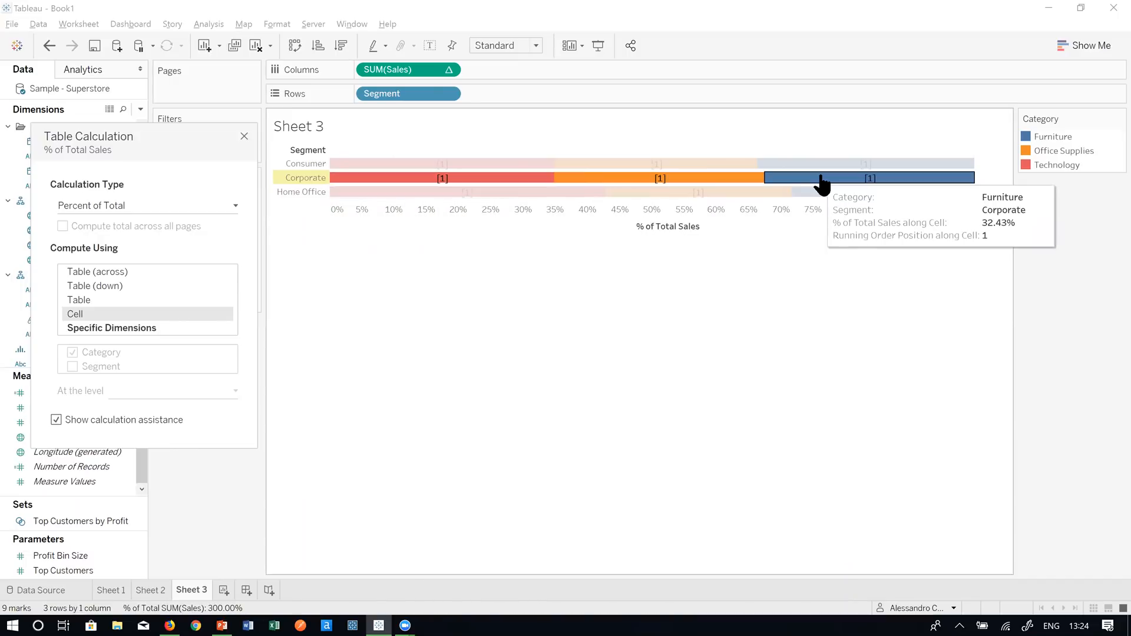
click(772, 314)
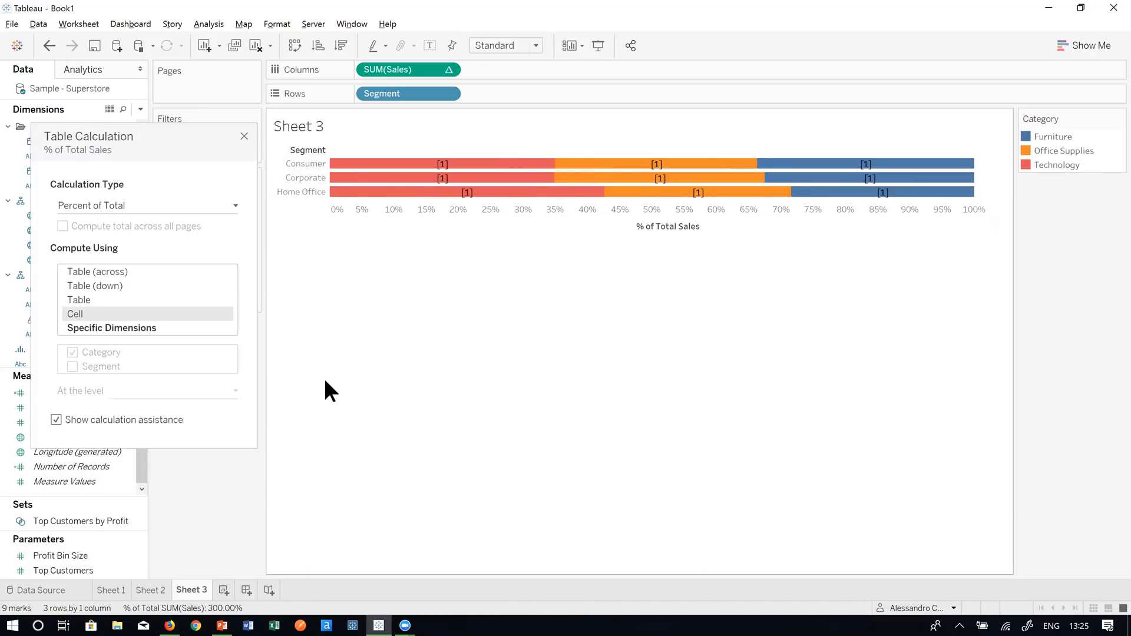
drag(189, 142, 449, 237)
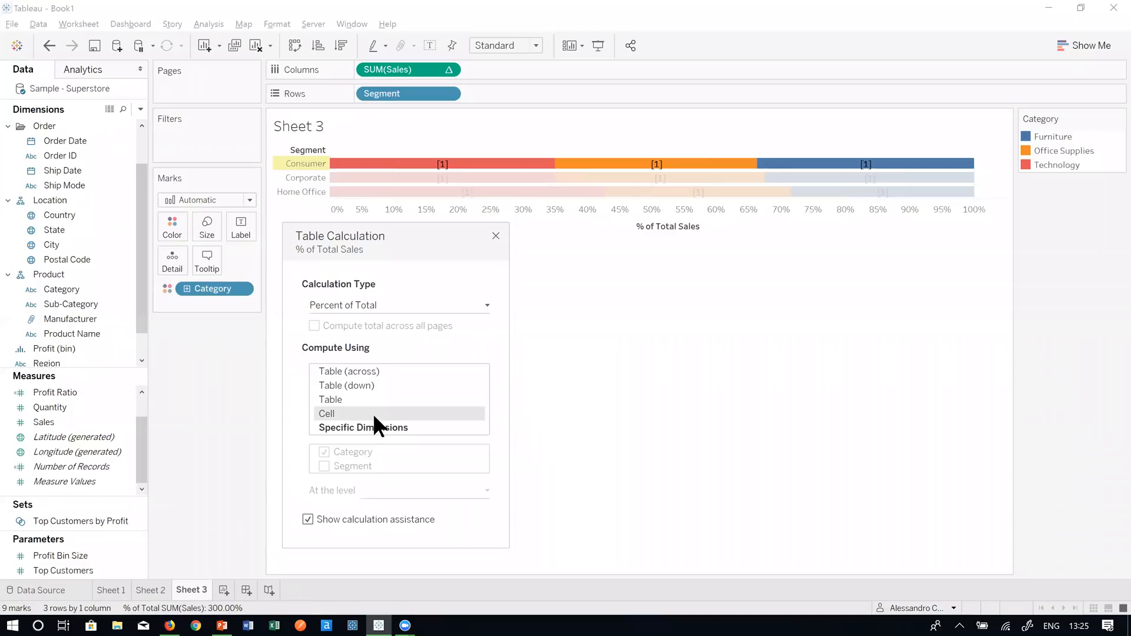
click(495, 236)
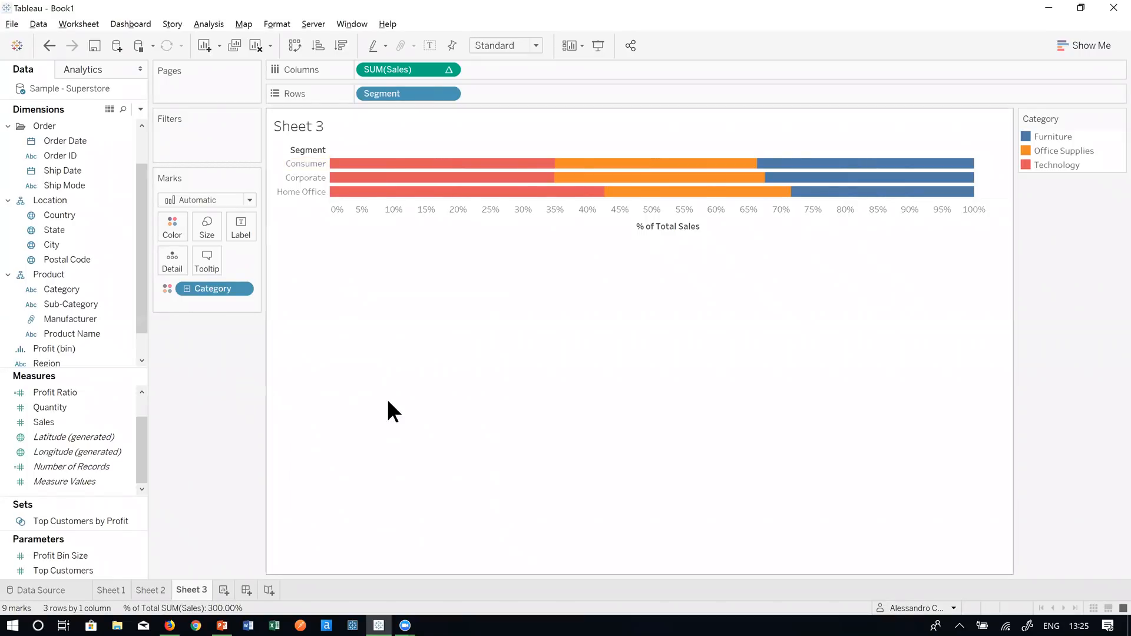
- Start Sheet 4 with SUM(Sales) on Rows, then right-drag Order Date onto Columns
click(225, 589)
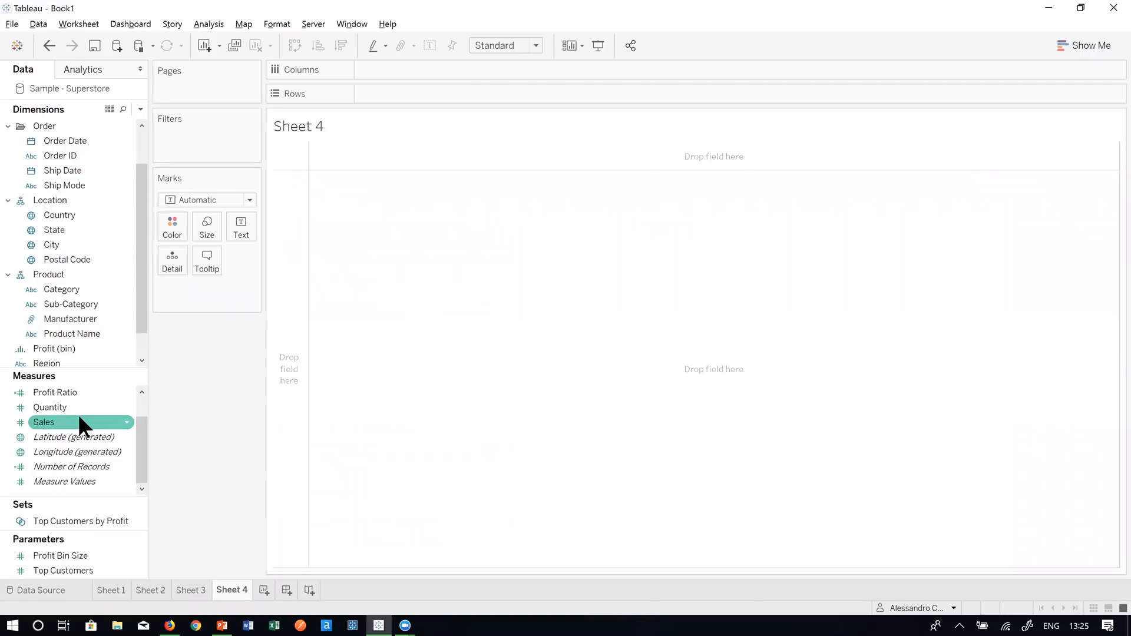
drag(79, 417, 424, 94)
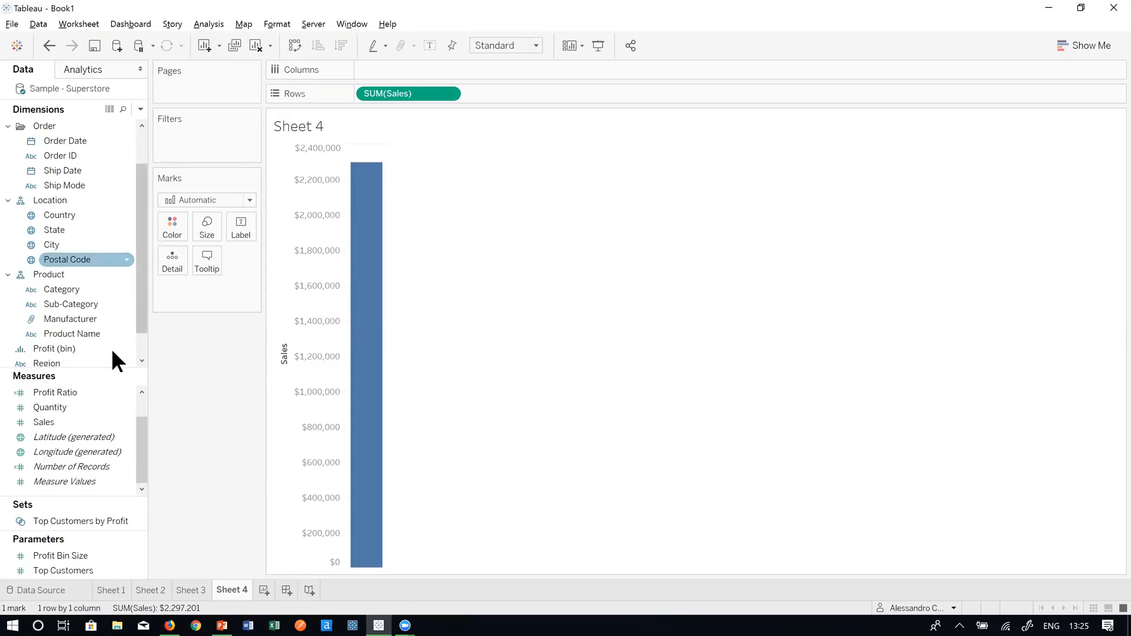
scroll(100, 259, up, 1)
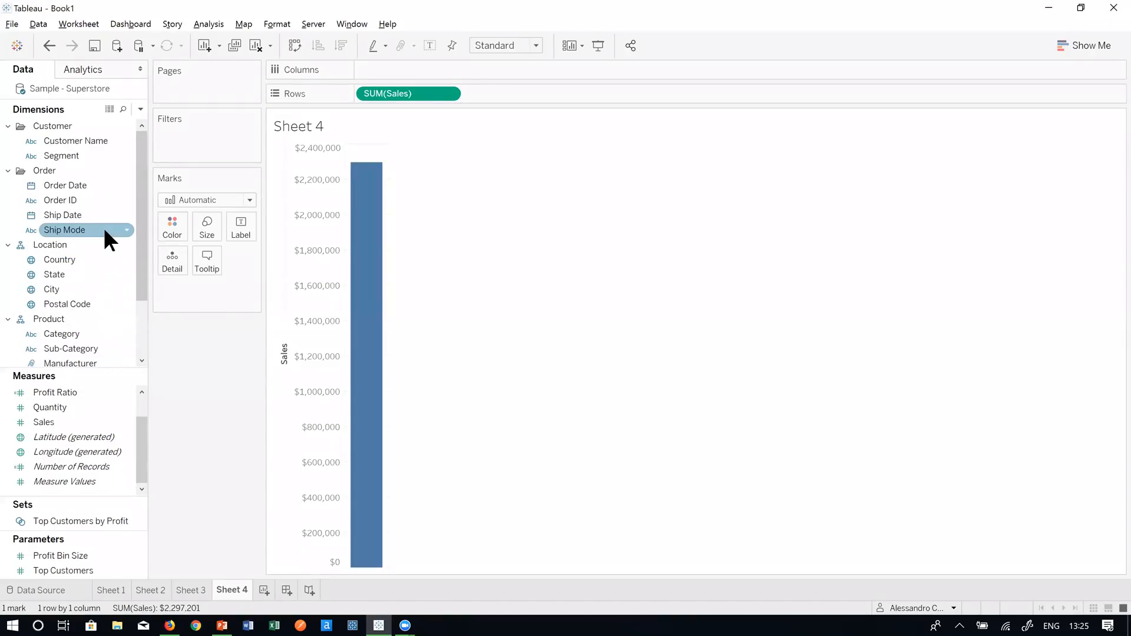
click(69, 183)
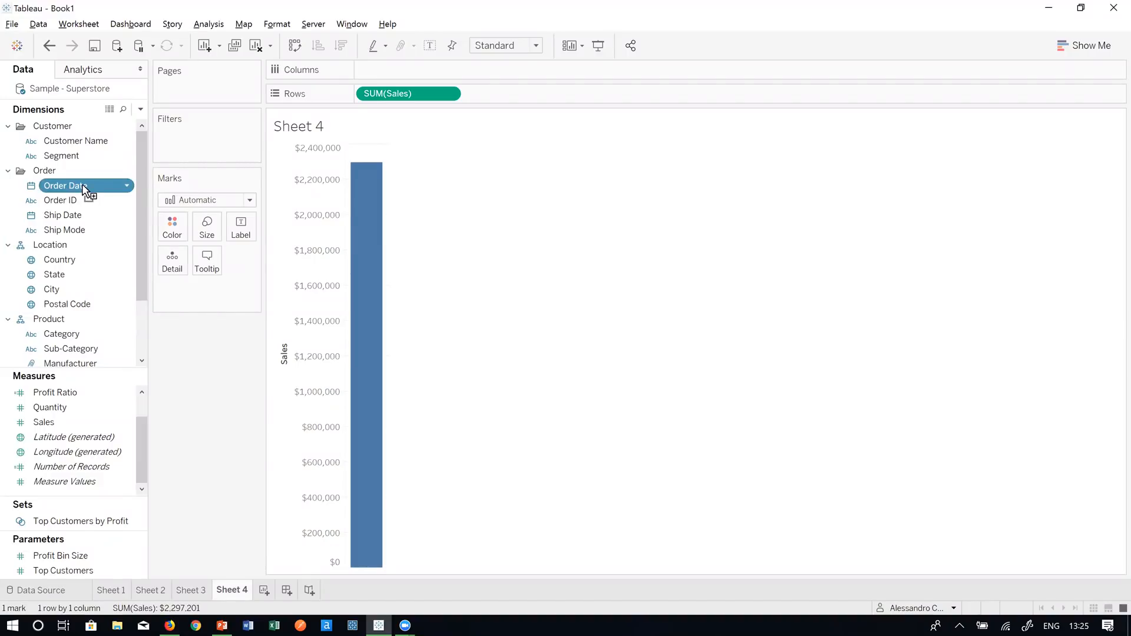
drag(86, 187, 395, 68)
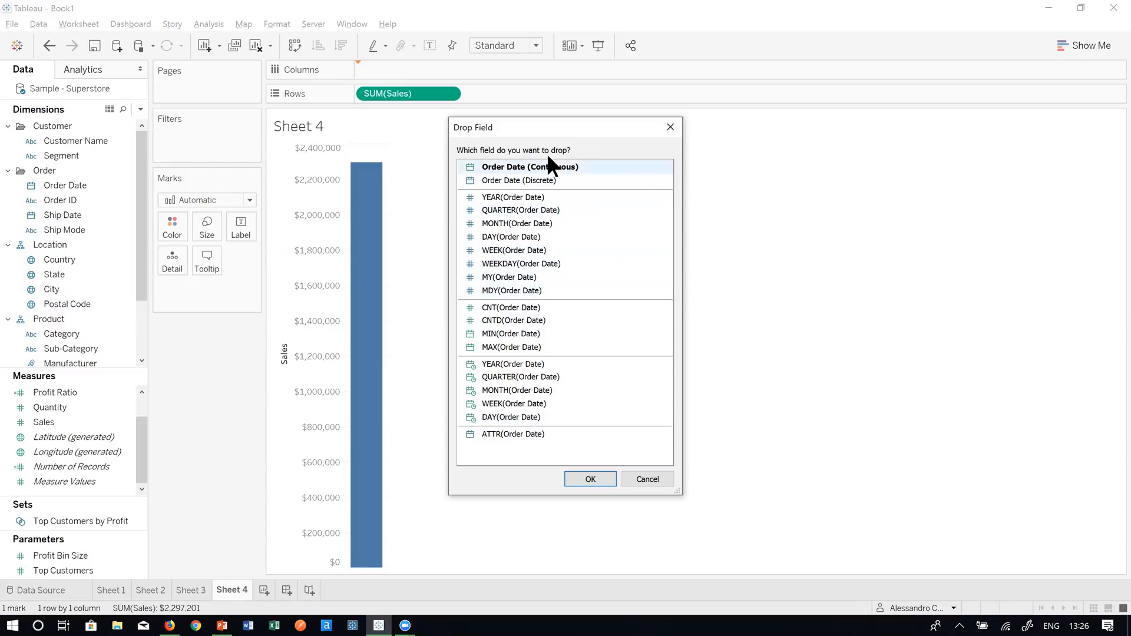
- Cancel the date prompt and put continuous WEEK(Order Date) on Columns
click(640, 479)
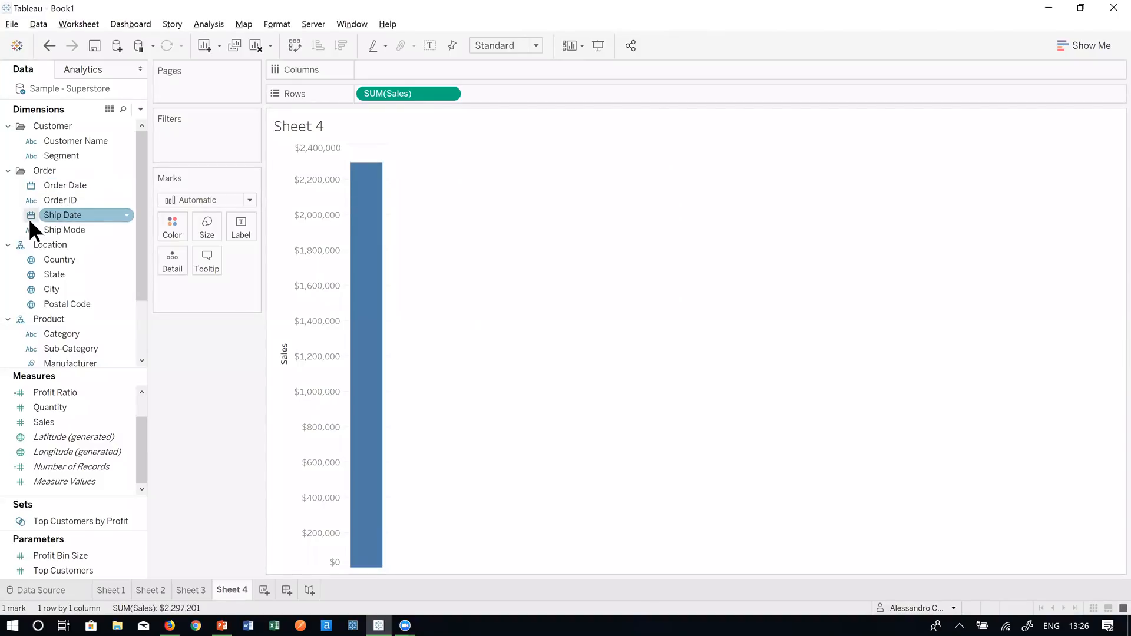
click(56, 180)
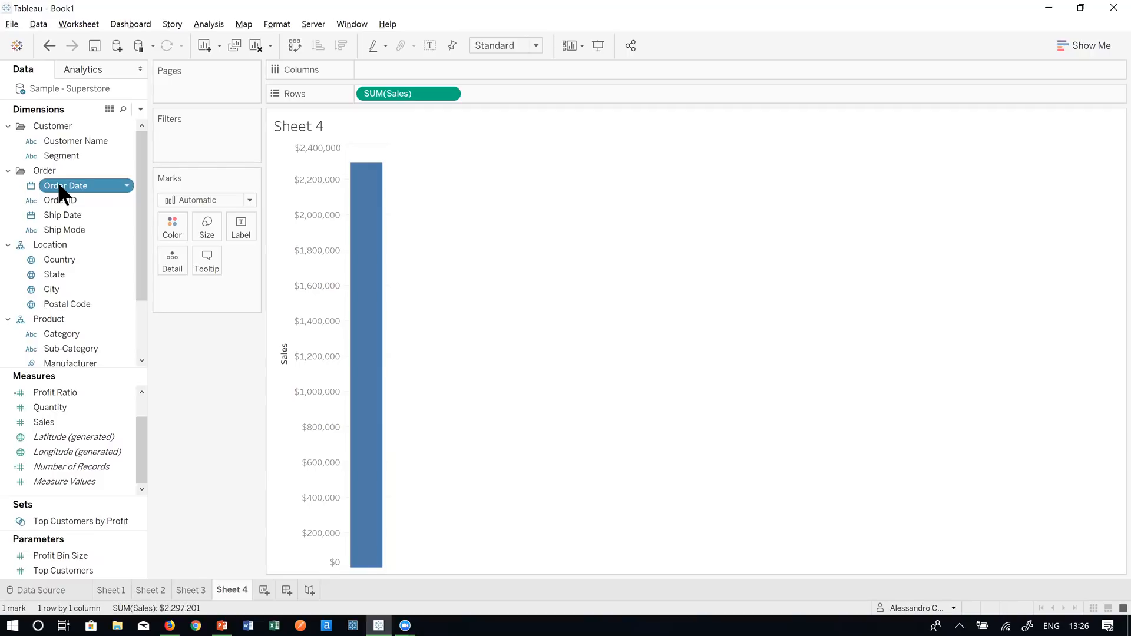
drag(60, 185, 411, 72)
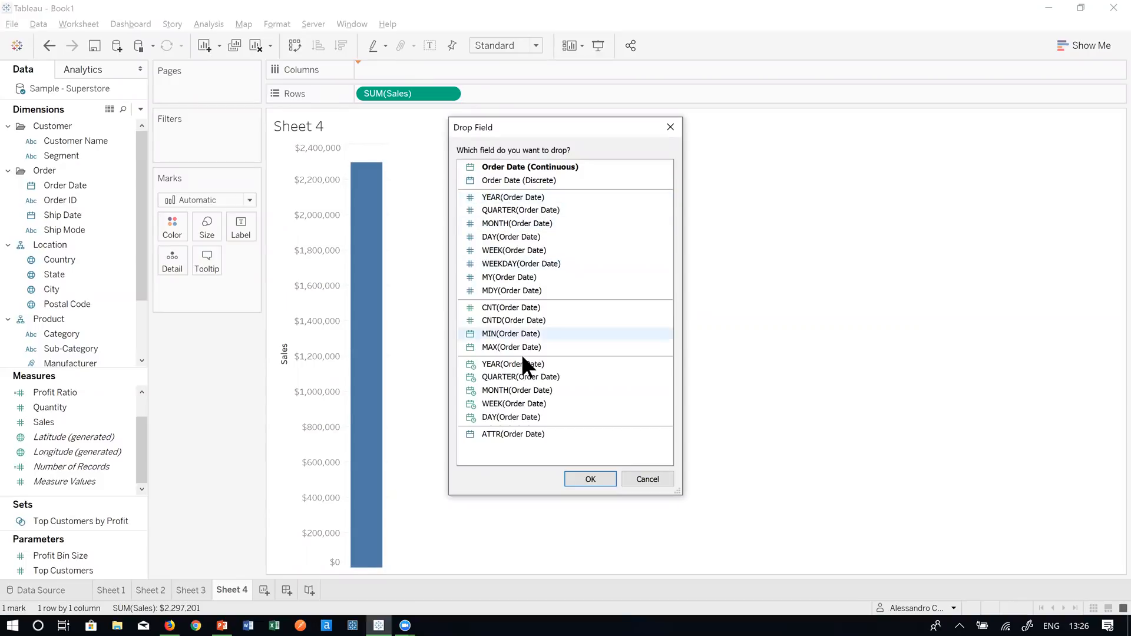
click(533, 403)
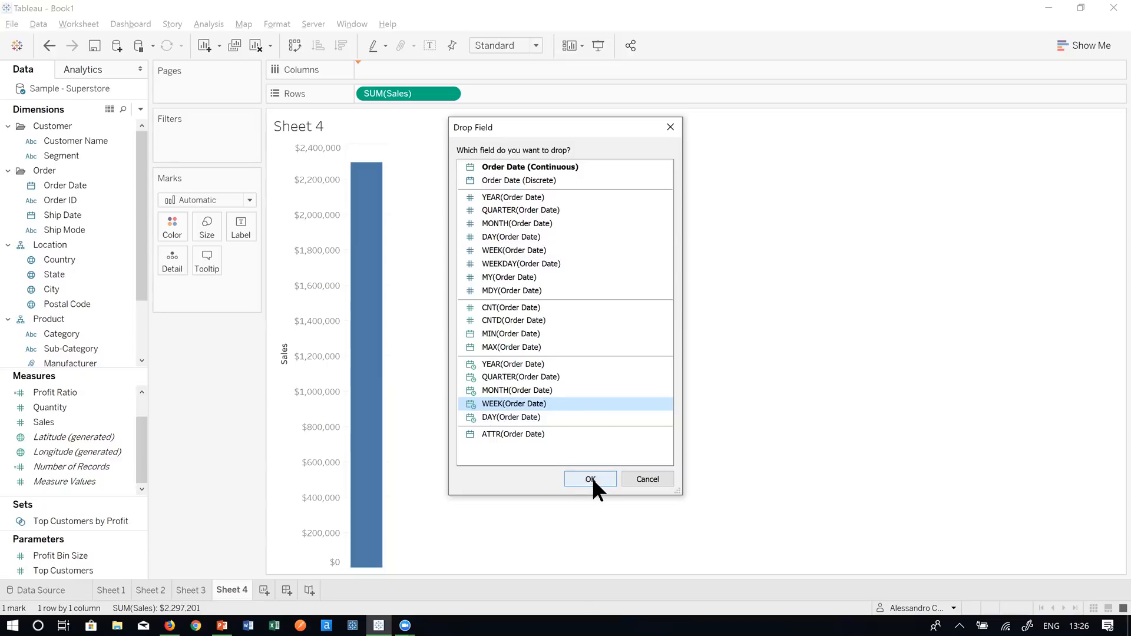
click(591, 478)
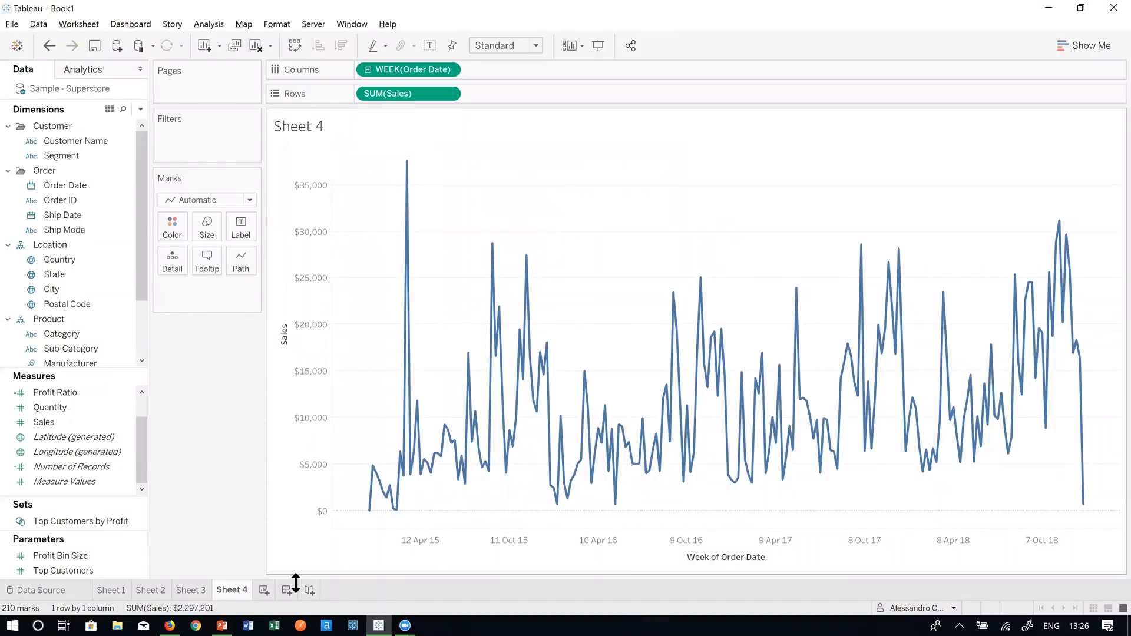
- Drop a second SUM(Sales) onto Rows beside the first, creating two weekly line charts
mouse_move(371, 512)
mouse_move(423, 445)
click(103, 424)
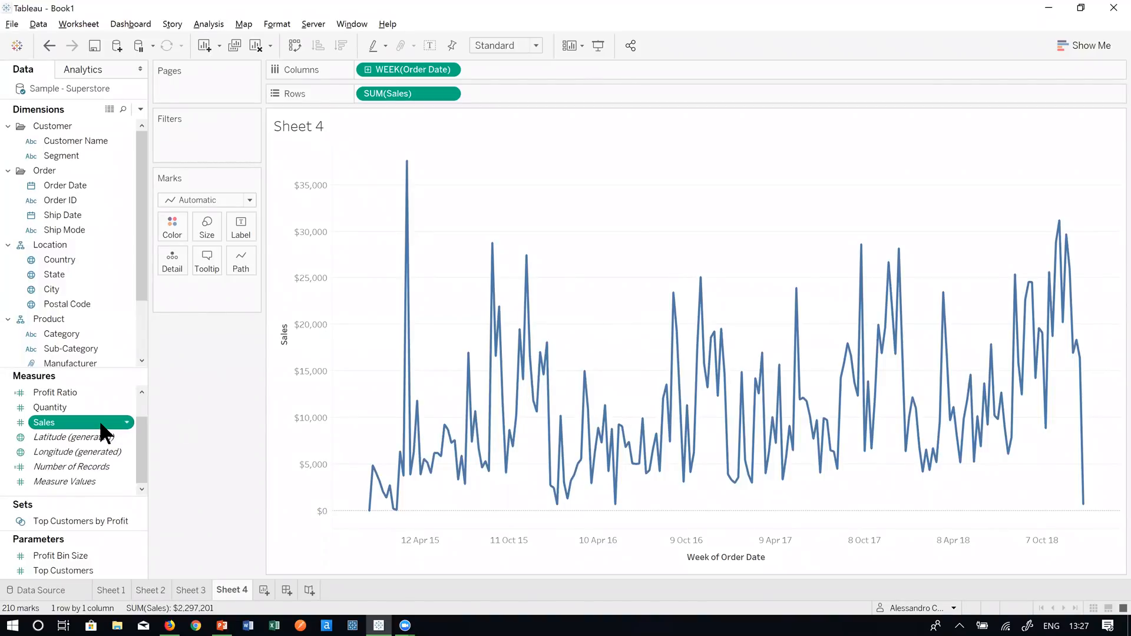
drag(100, 425, 547, 114)
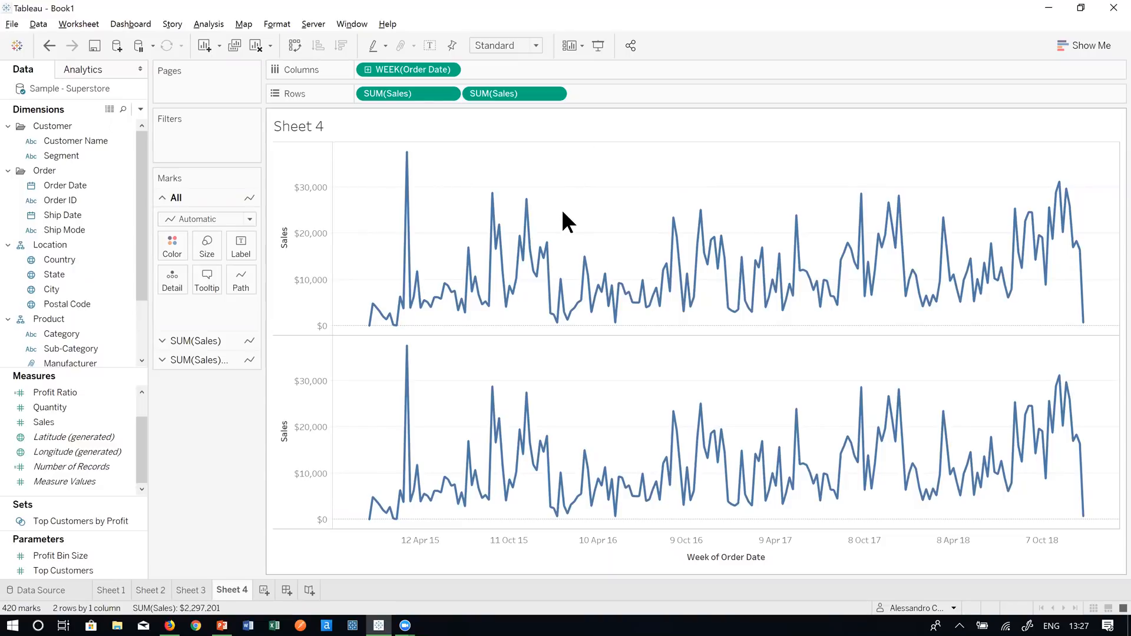
mouse_move(563, 213)
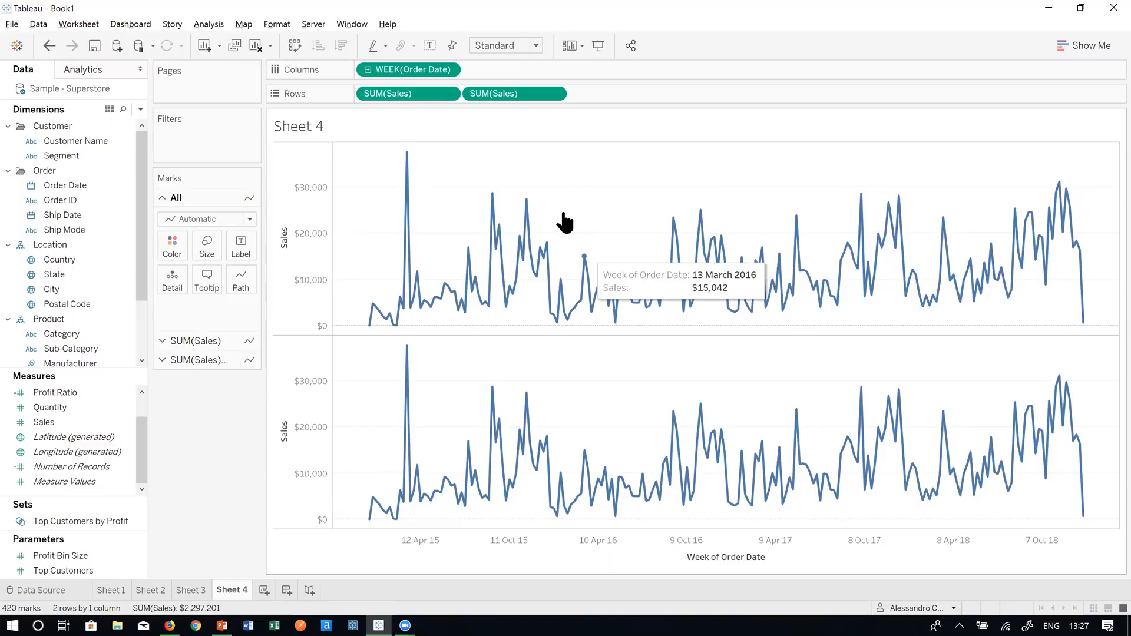
- Add a Moving Calculation table calculation to the second SUM(Sales) pill
right_click(532, 92)
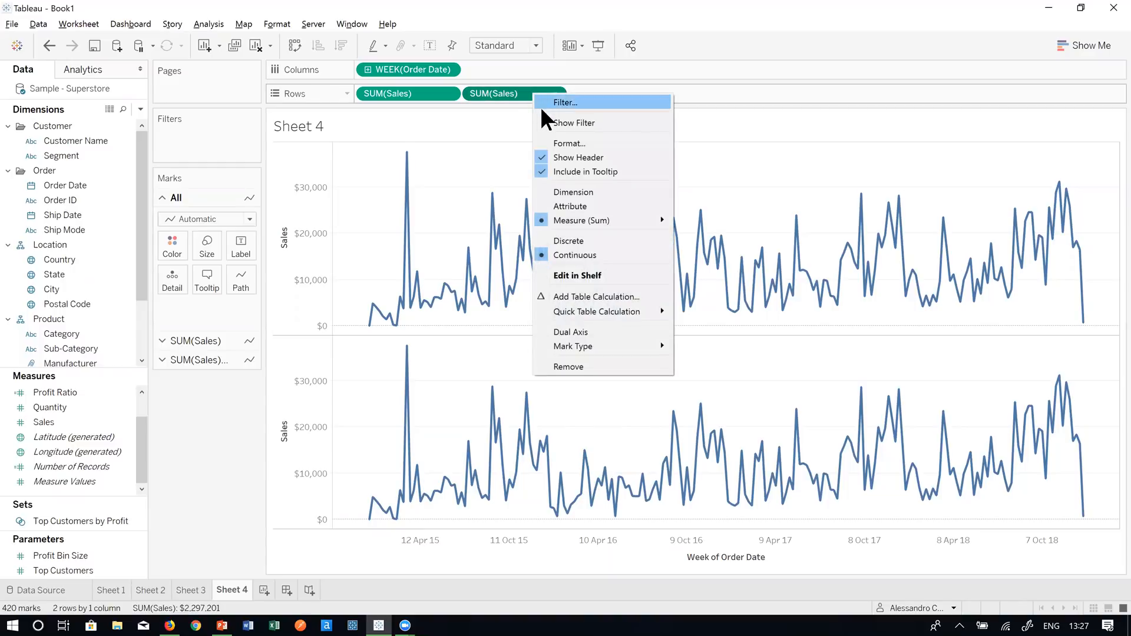
click(585, 296)
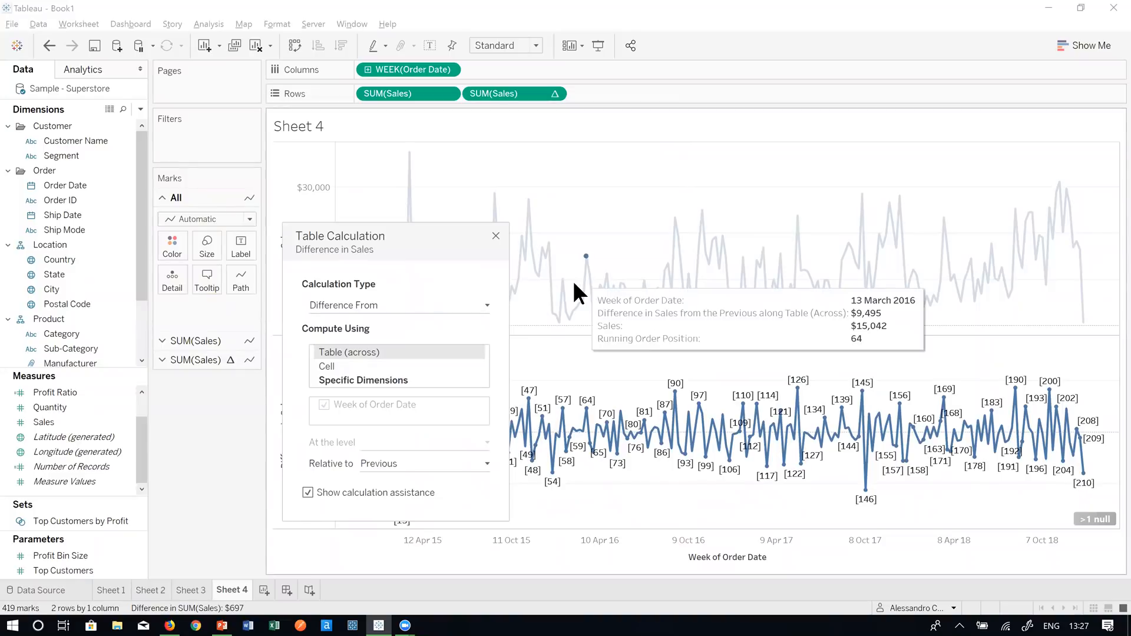
click(397, 306)
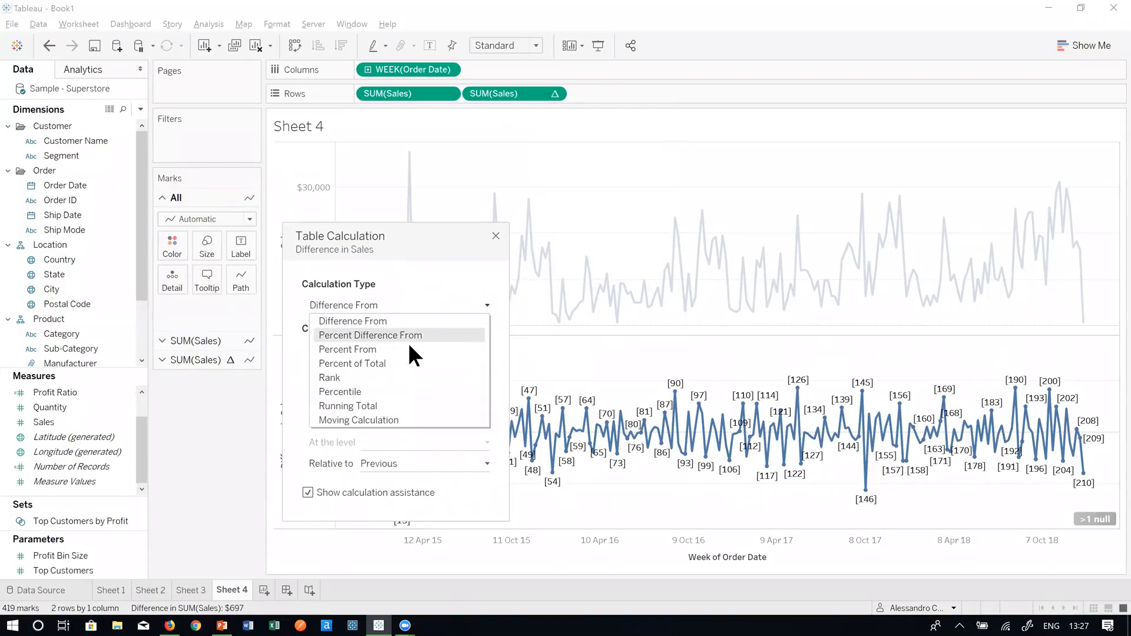
click(416, 419)
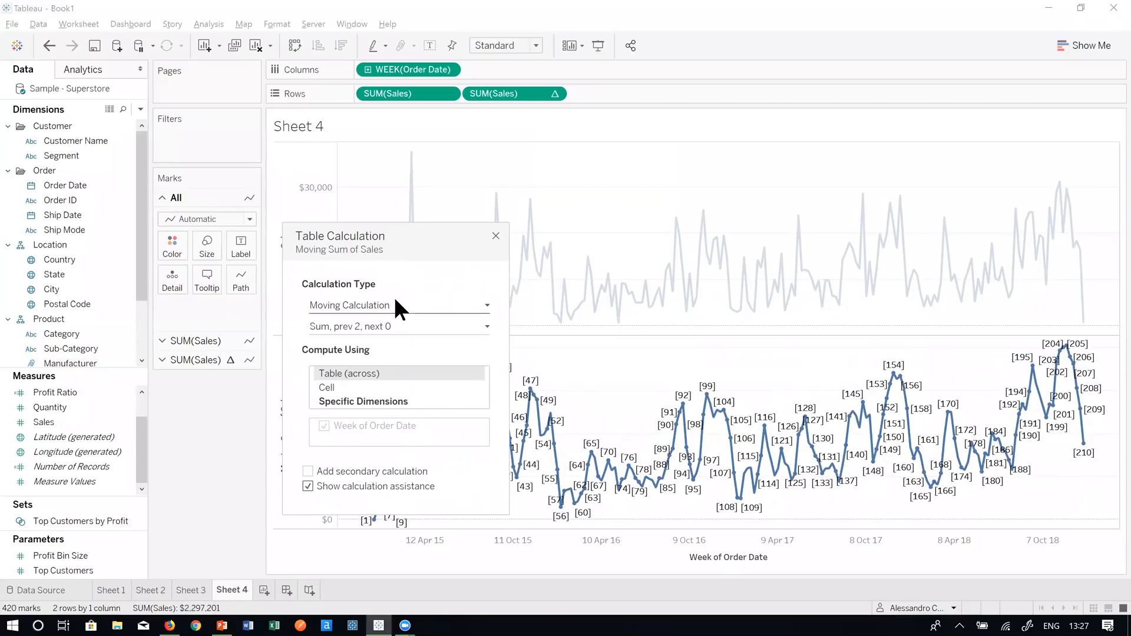
drag(404, 249, 160, 195)
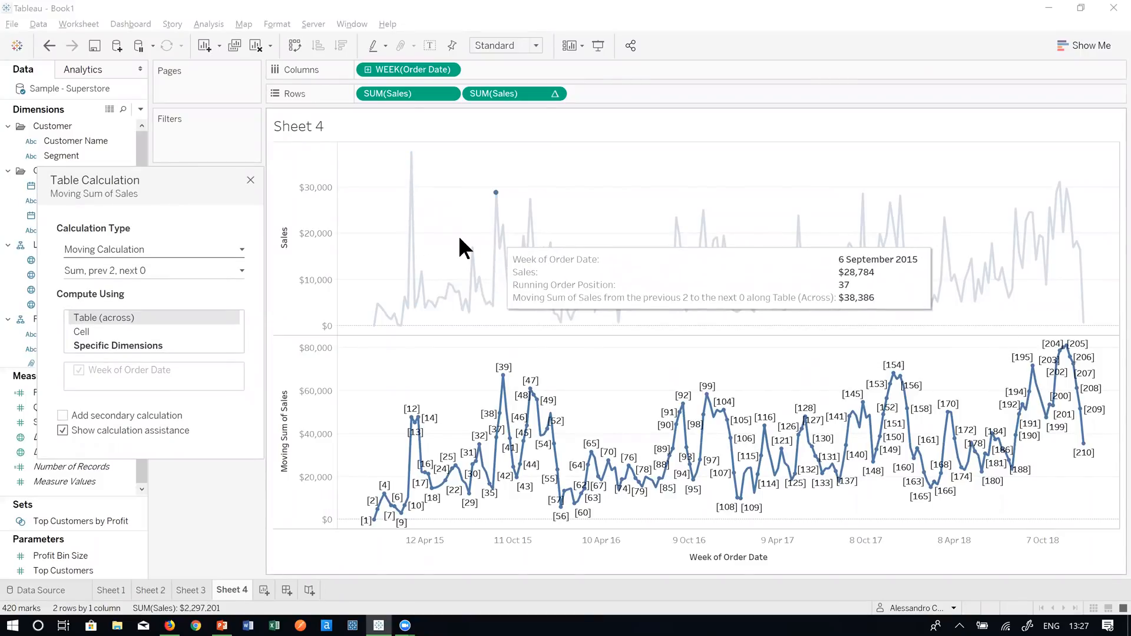
click(165, 250)
- Change the moving calculation's summary function from Sum to Average
click(165, 251)
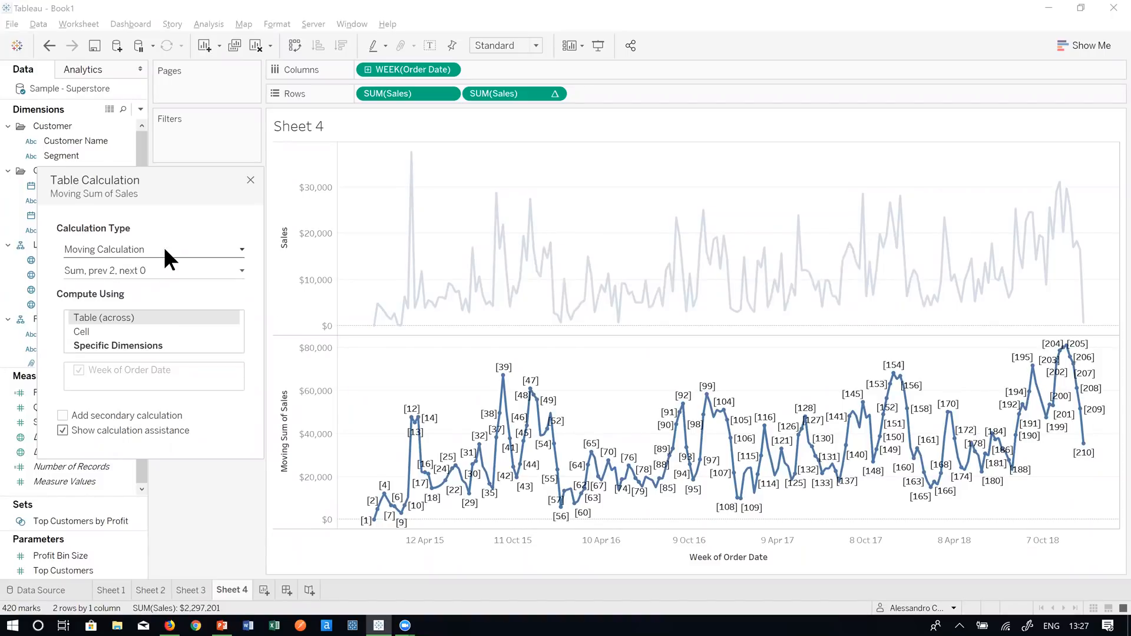
click(197, 268)
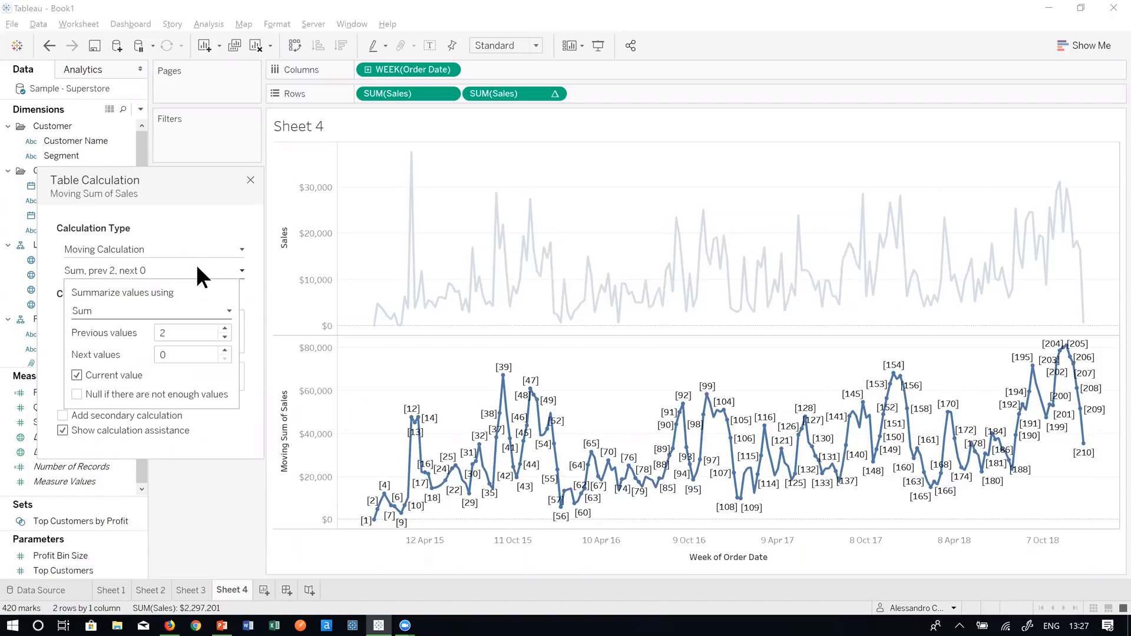
click(117, 306)
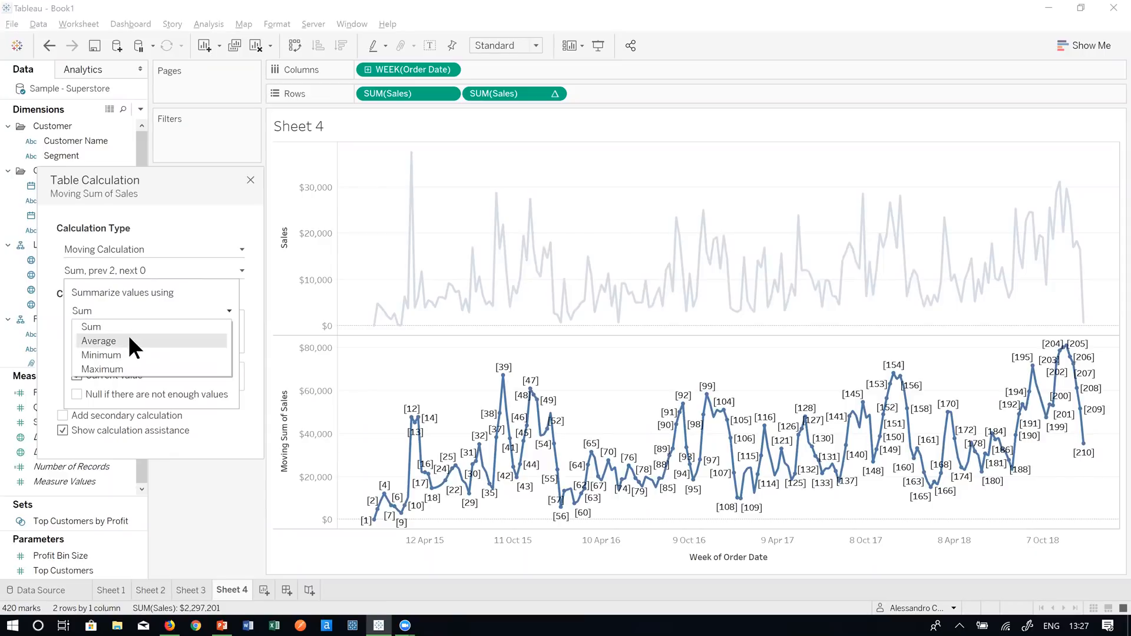
click(125, 340)
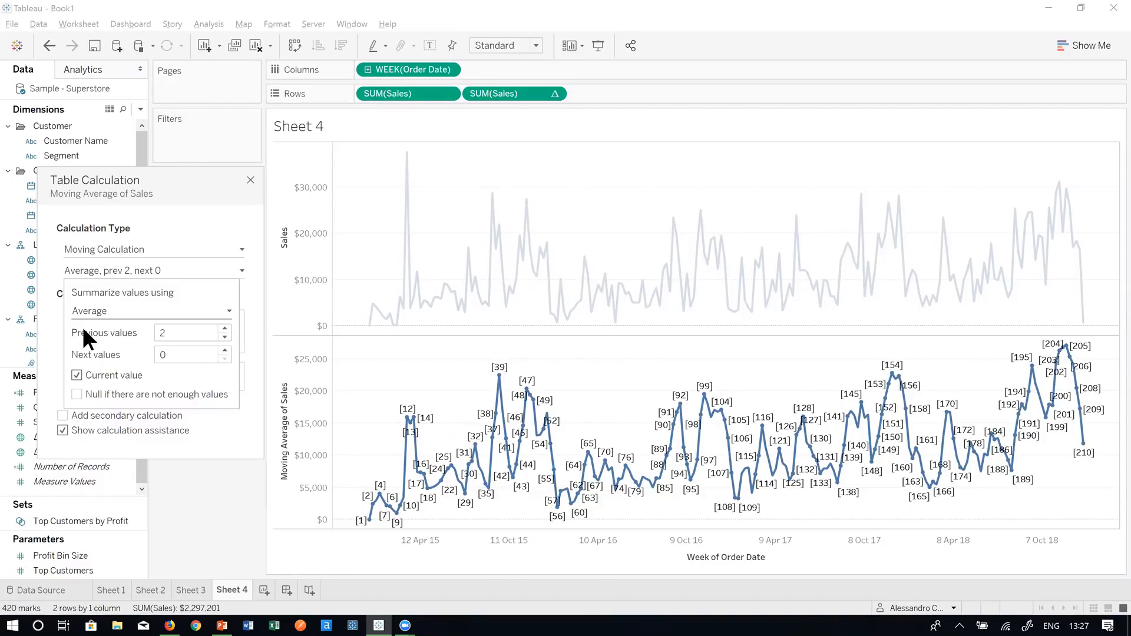
- Set the averaging window to 6 previous and 6 next values, then close the settings
double_click(159, 333)
text(6)
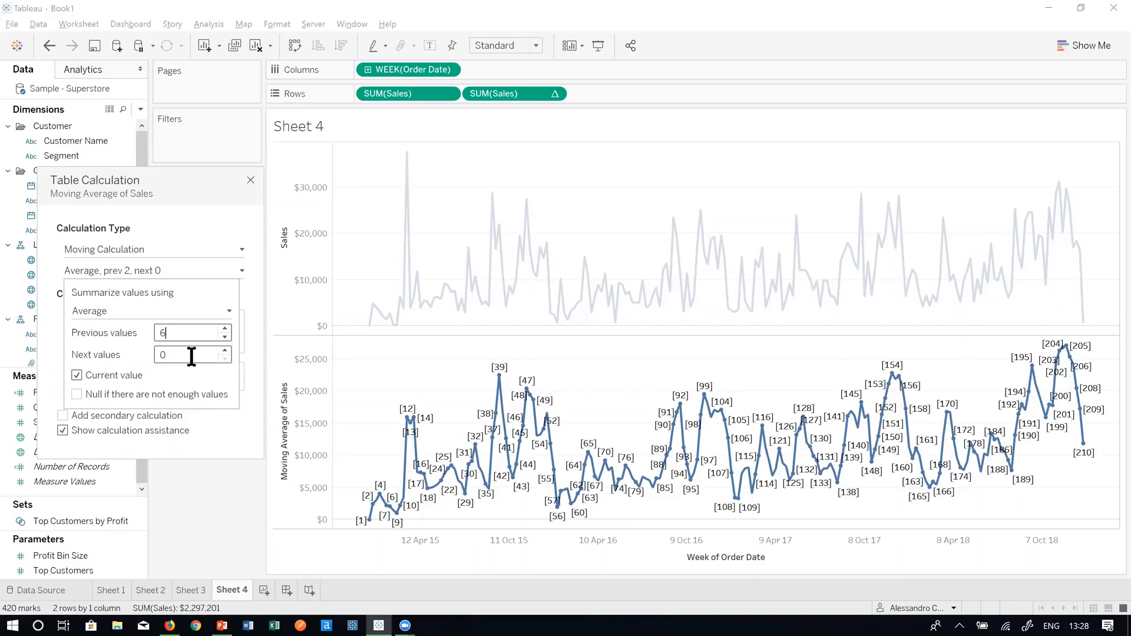
drag(191, 357, 151, 352)
text(6)
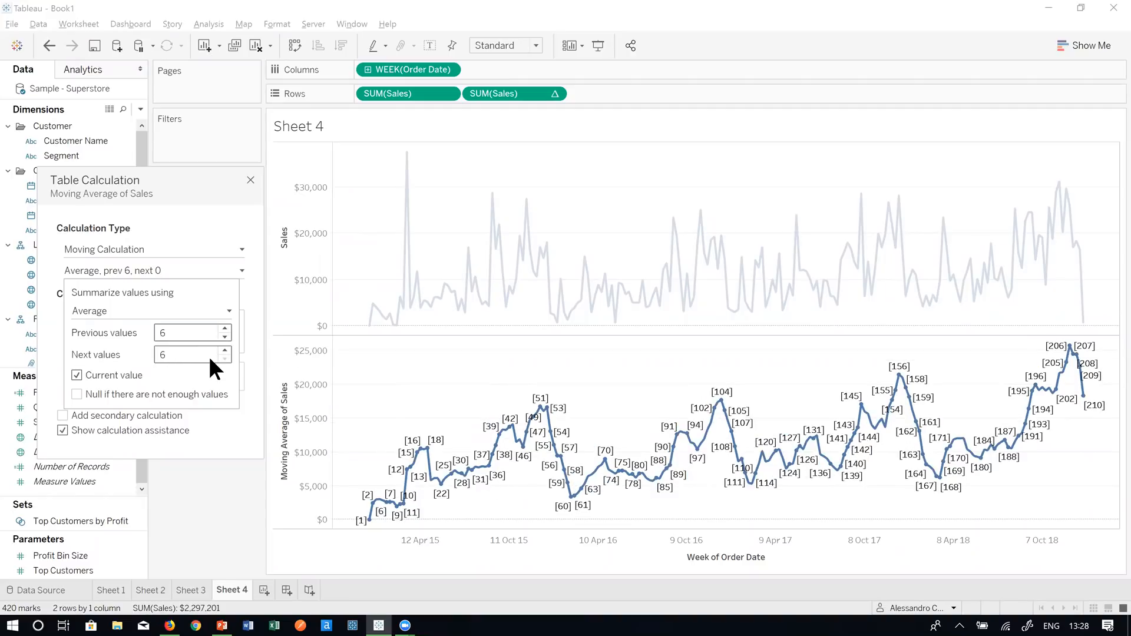
click(203, 228)
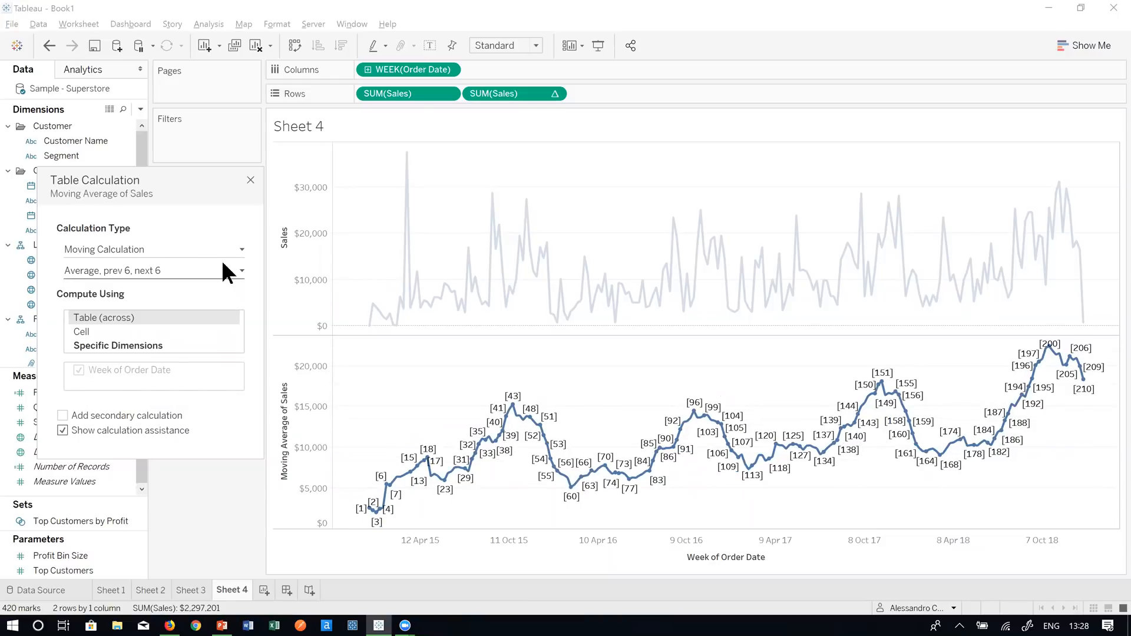
mouse_move(381, 521)
click(250, 180)
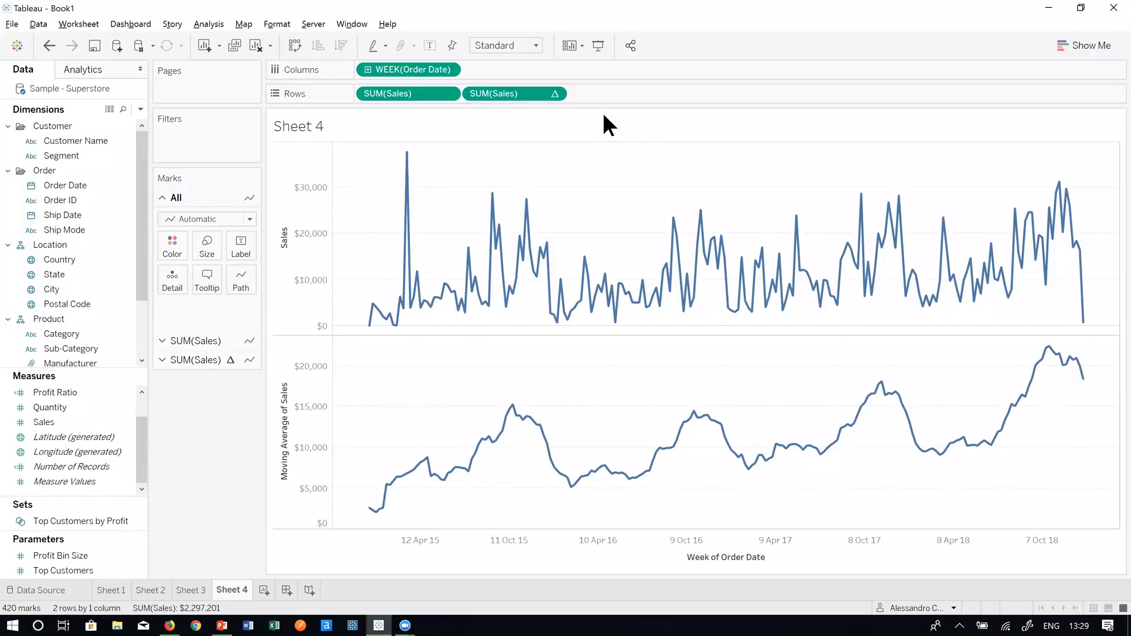
- Overlay the two Sales charts on a dual axis and synchronize the right axis with the left
right_click(522, 91)
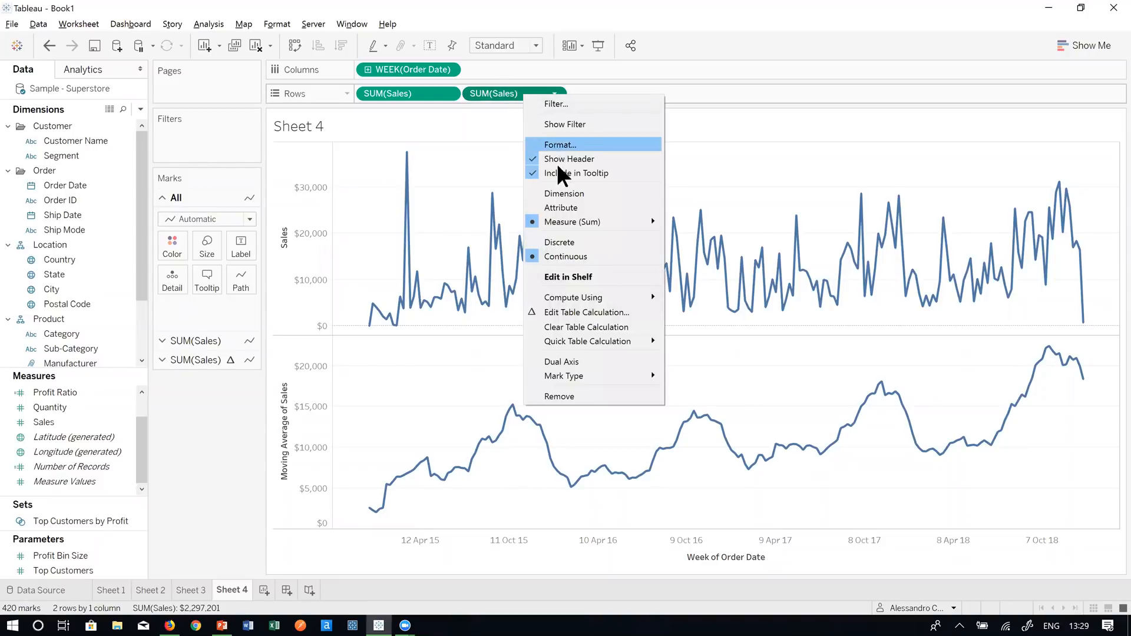
click(588, 363)
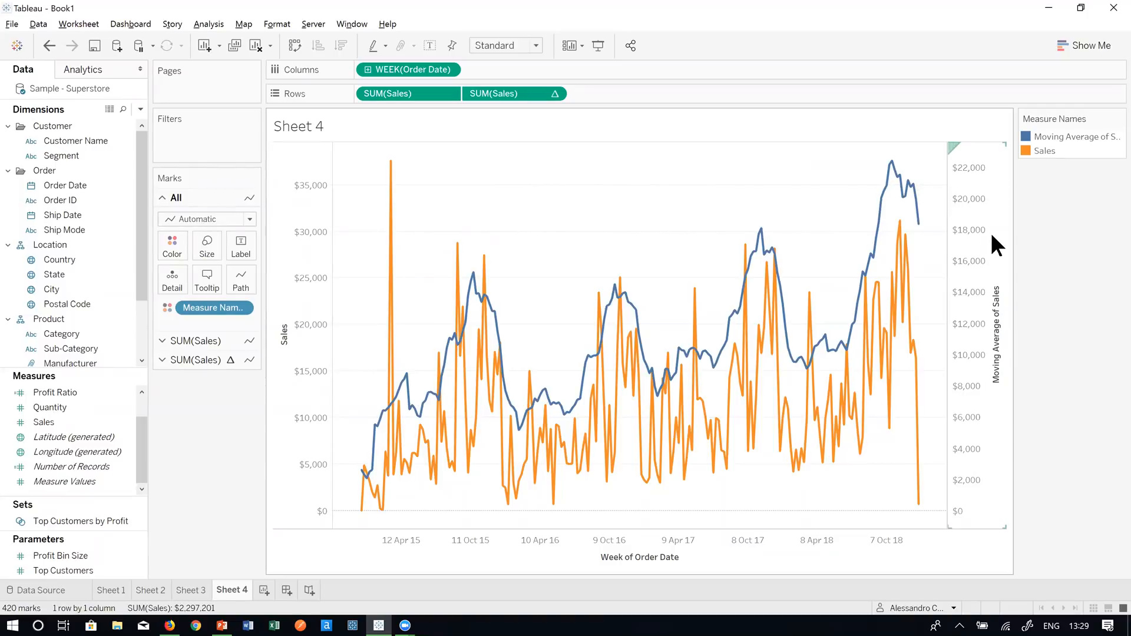
right_click(963, 212)
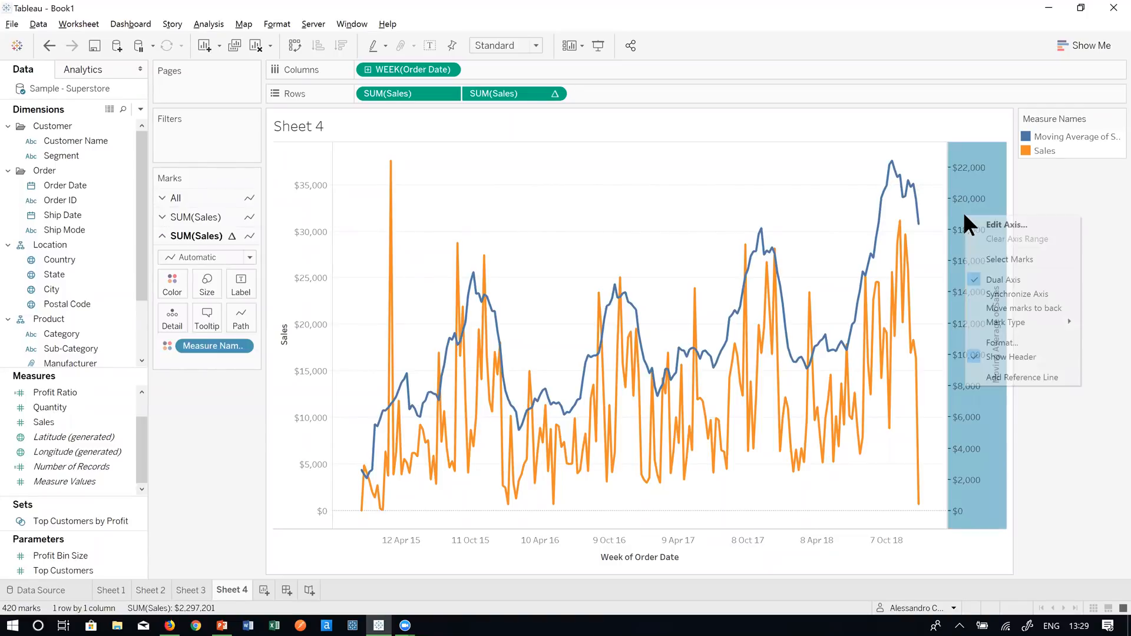
click(1001, 291)
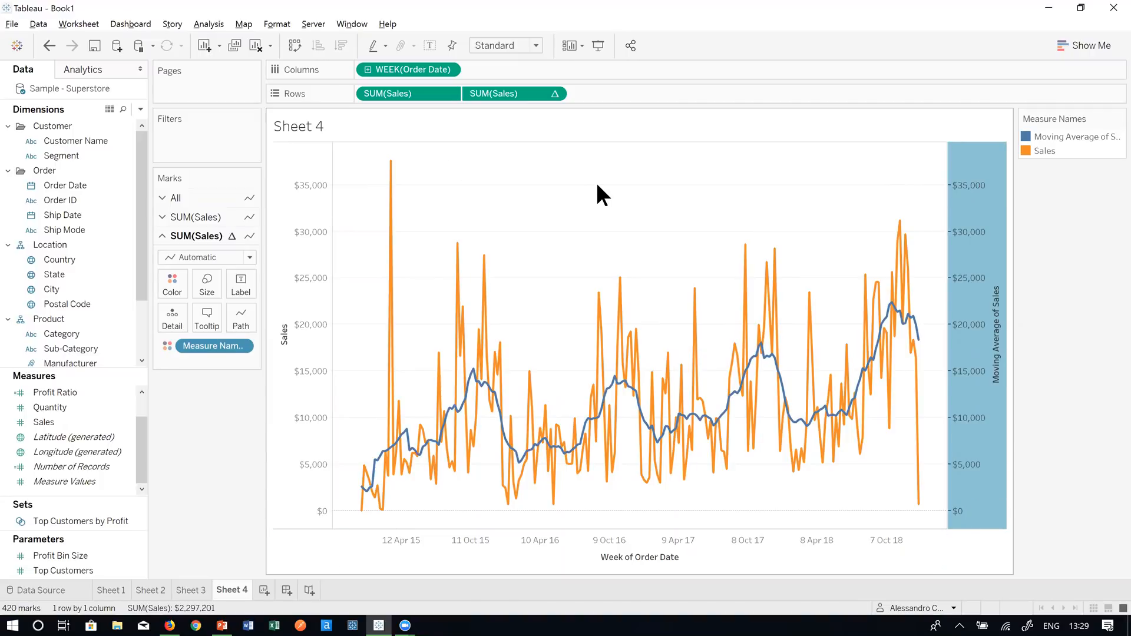
click(659, 227)
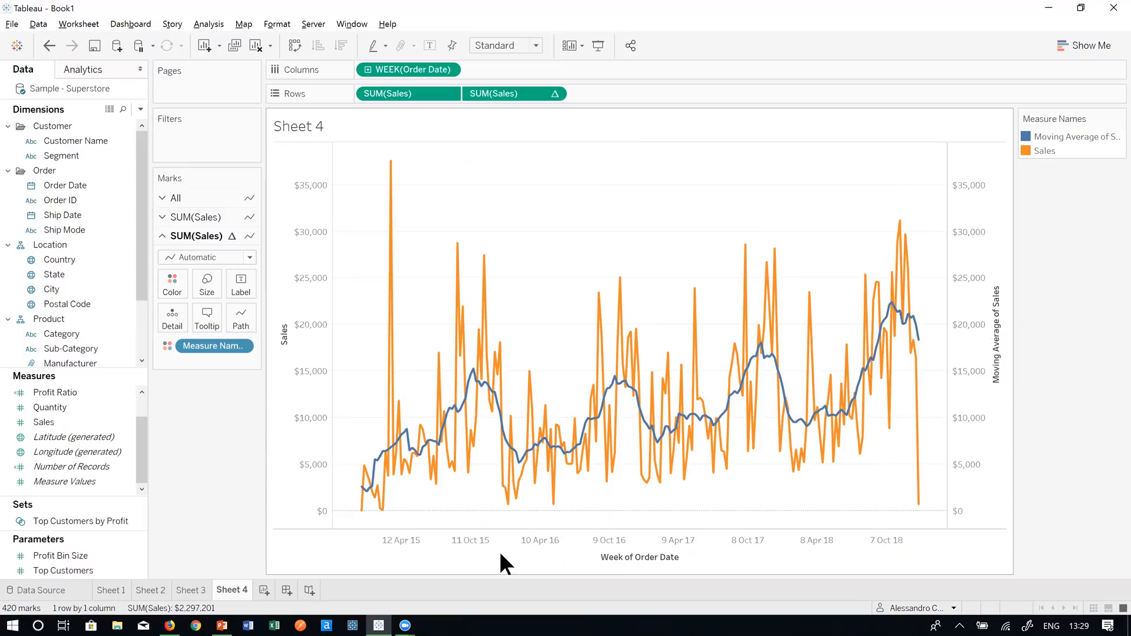
mouse_move(379, 475)
- Create a new worksheet with order years laid across Columns
click(264, 590)
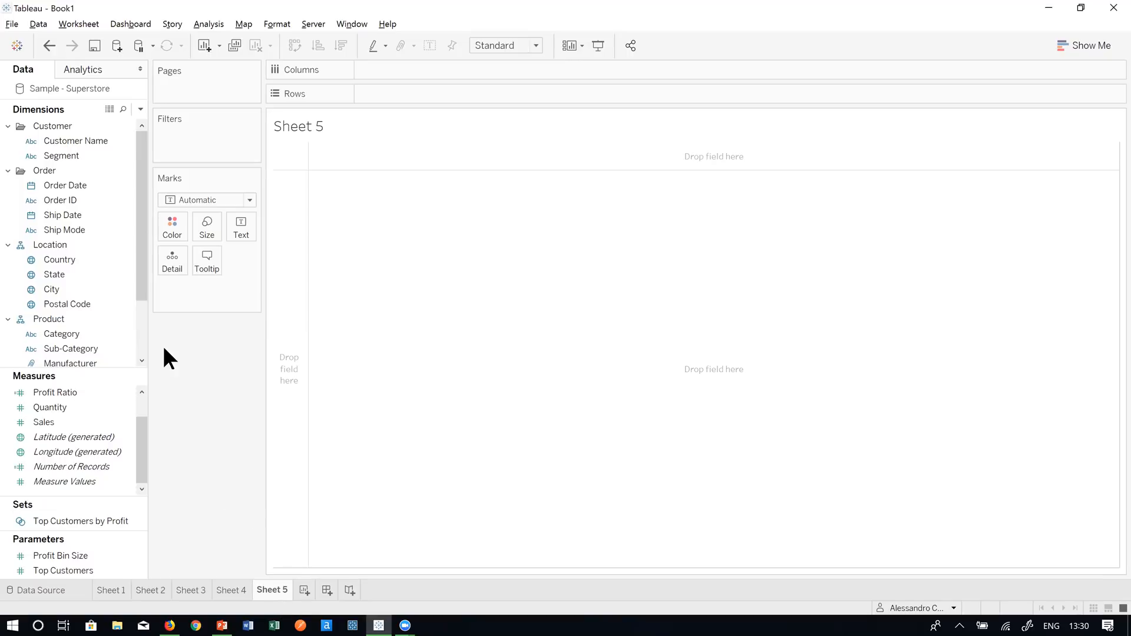
right_click(66, 185)
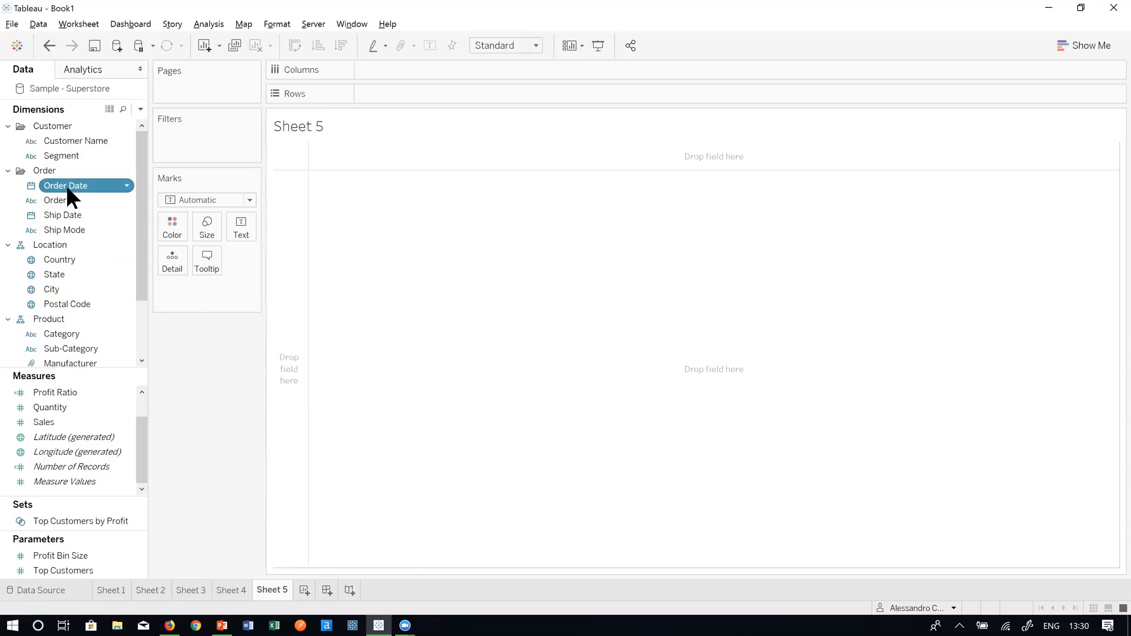
click(49, 186)
drag(49, 186, 384, 69)
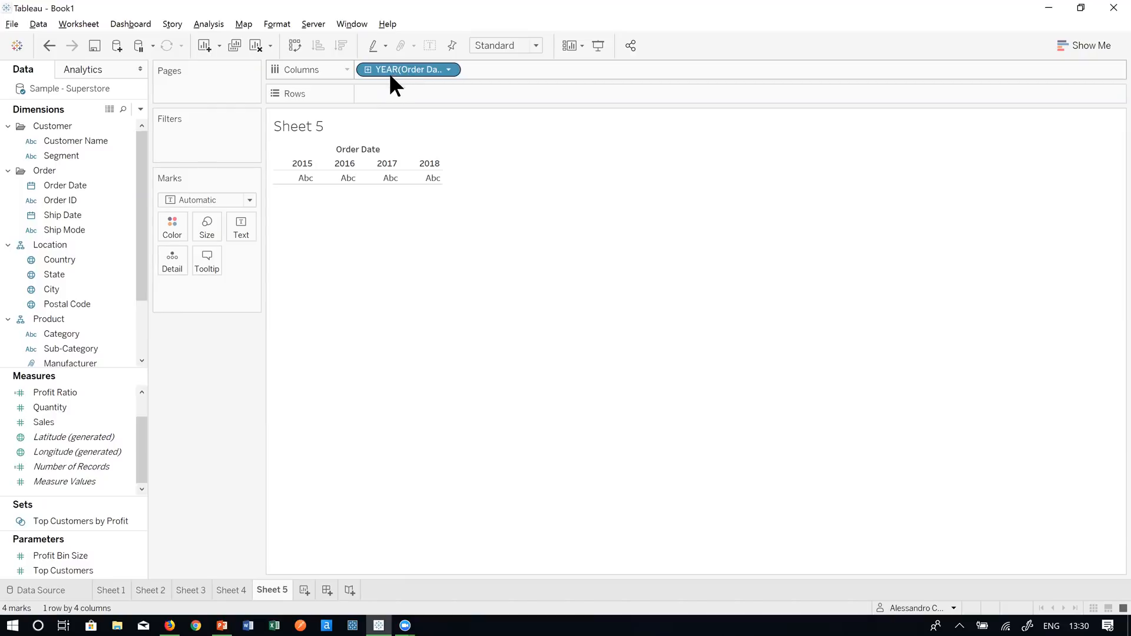
- List Category down Rows and show SUM(Quantity) as the table text
click(88, 275)
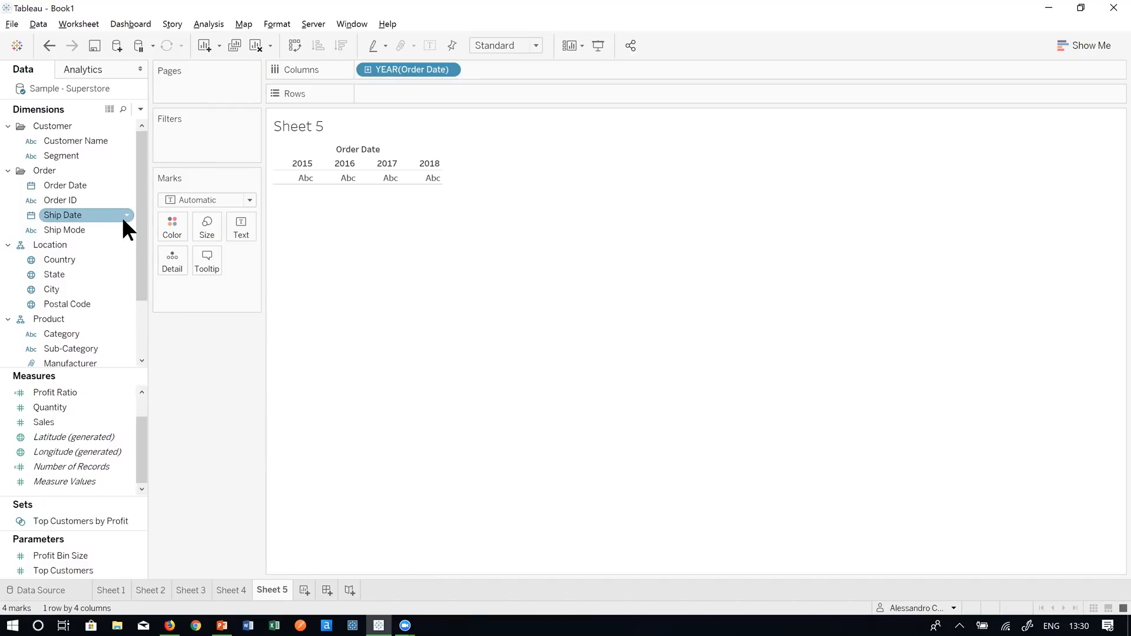
scroll(127, 220, down, 2)
click(128, 259)
click(126, 290)
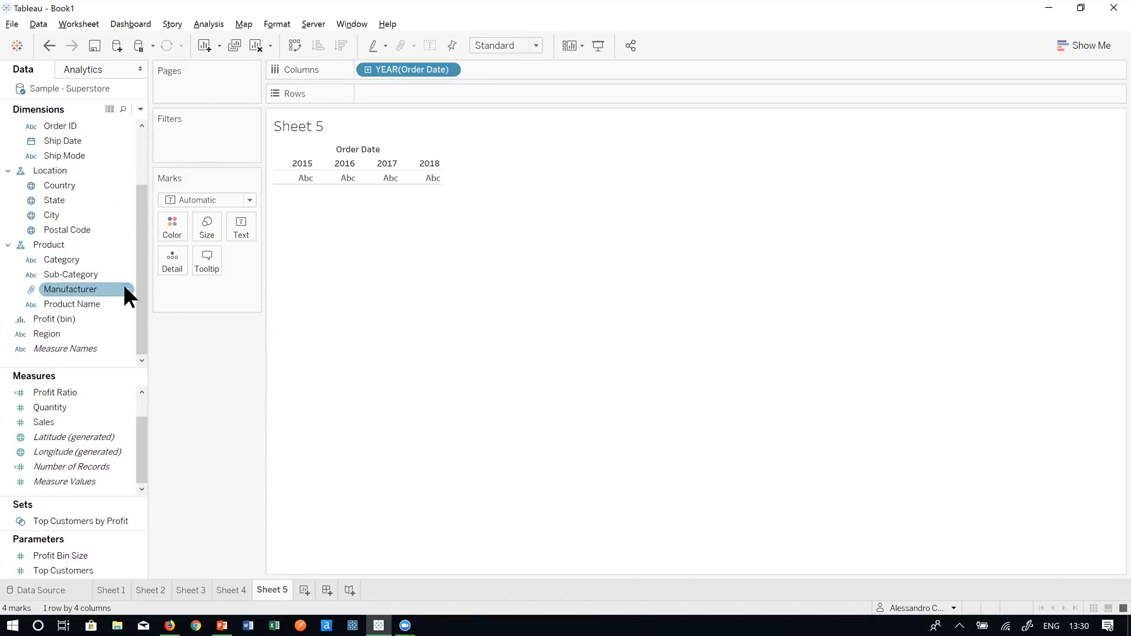
click(101, 259)
drag(132, 265, 439, 96)
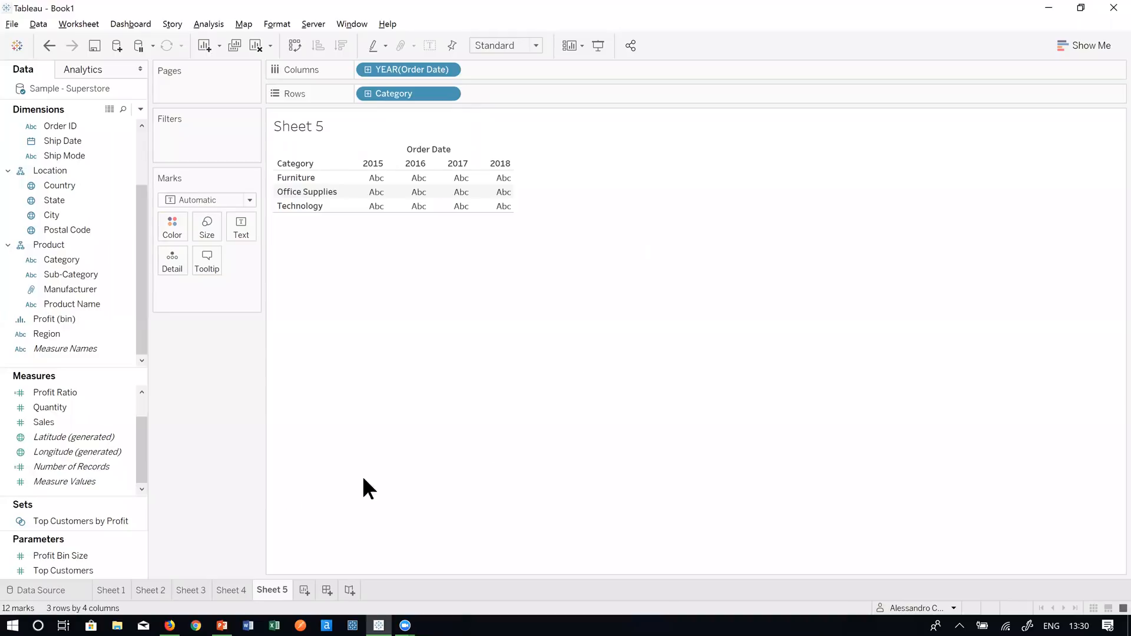
drag(140, 441, 450, 197)
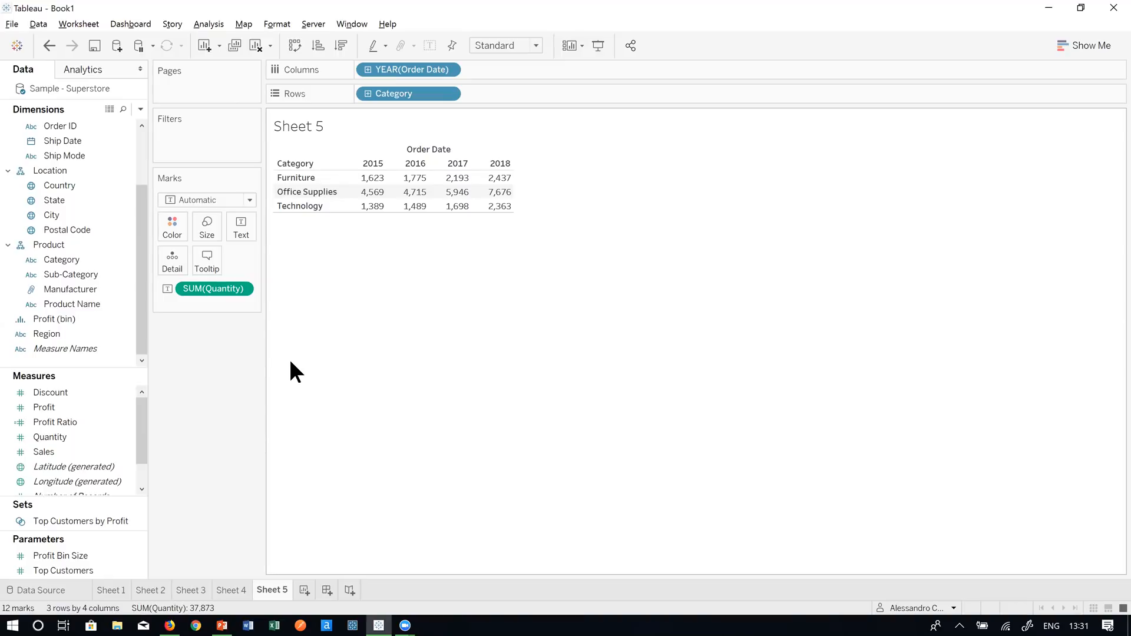
- Add a Difference From table calculation to SUM(Quantity), computed using Table (across)
right_click(221, 286)
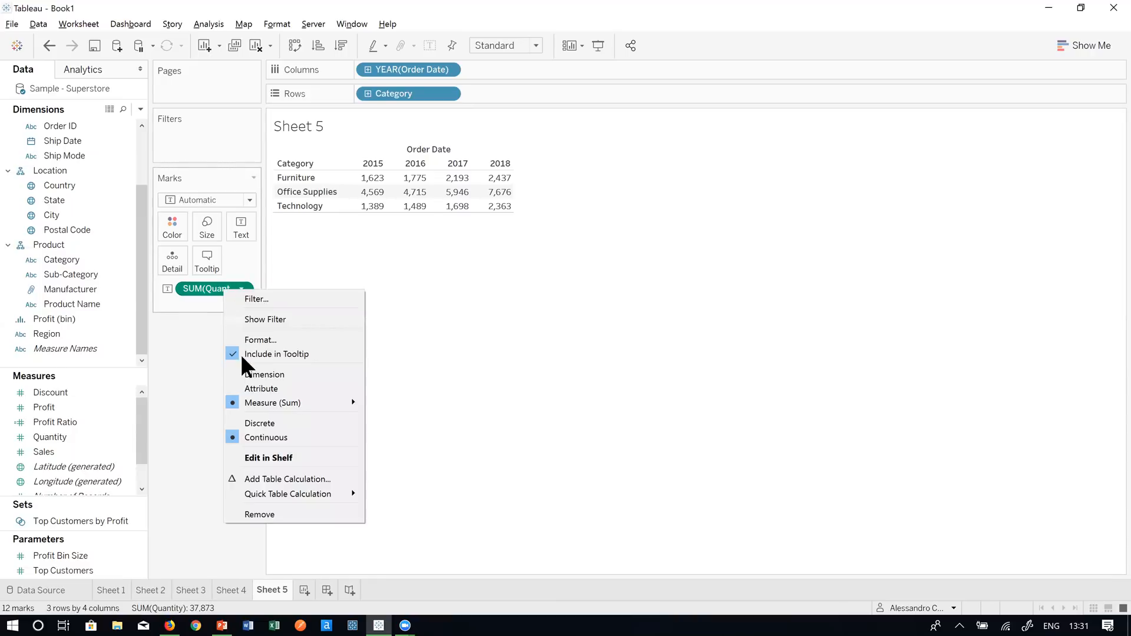
click(261, 480)
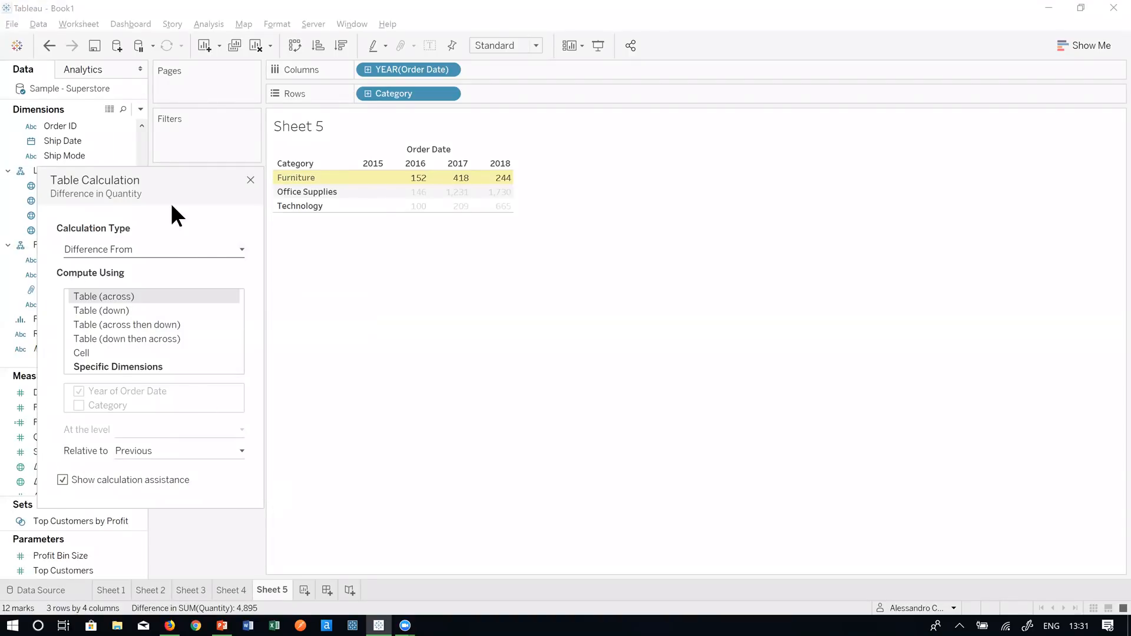
drag(182, 200, 850, 135)
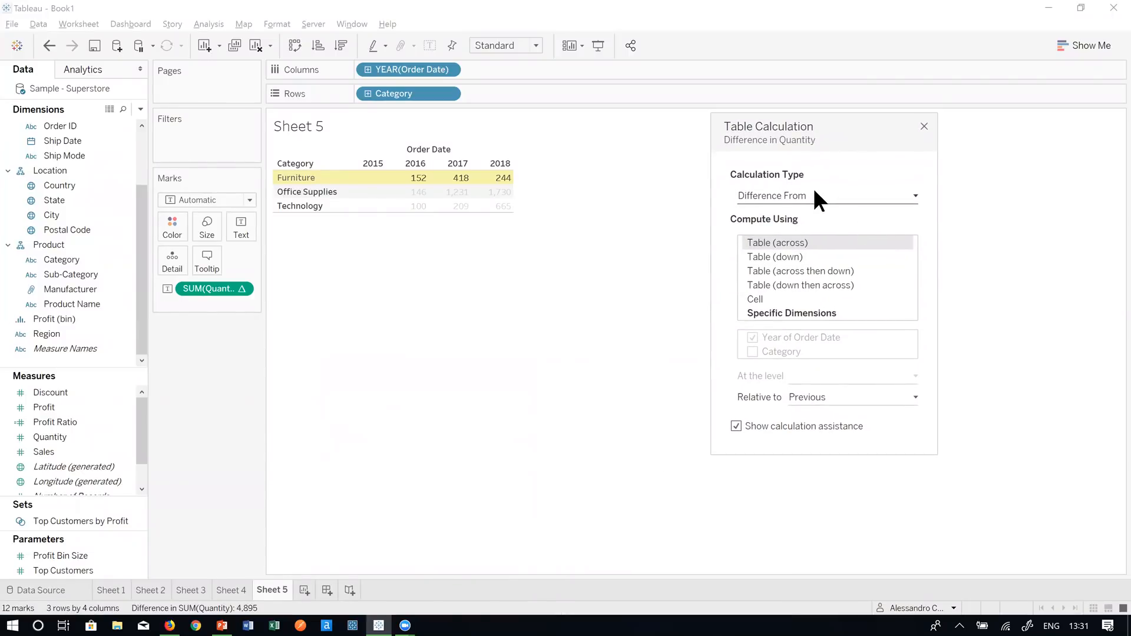
click(838, 195)
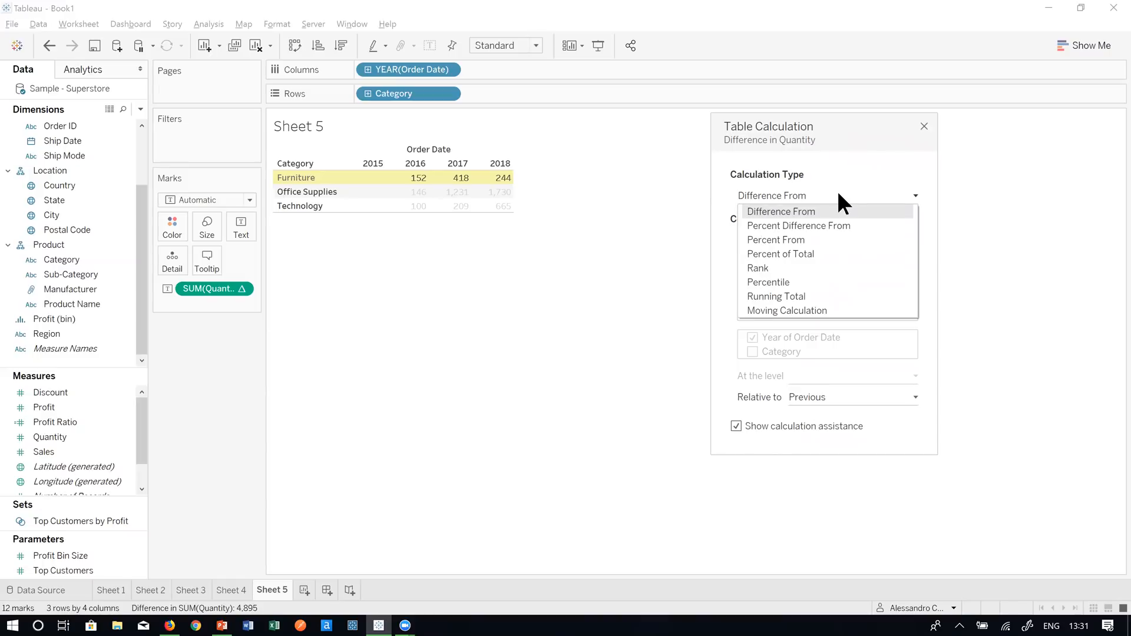
click(754, 196)
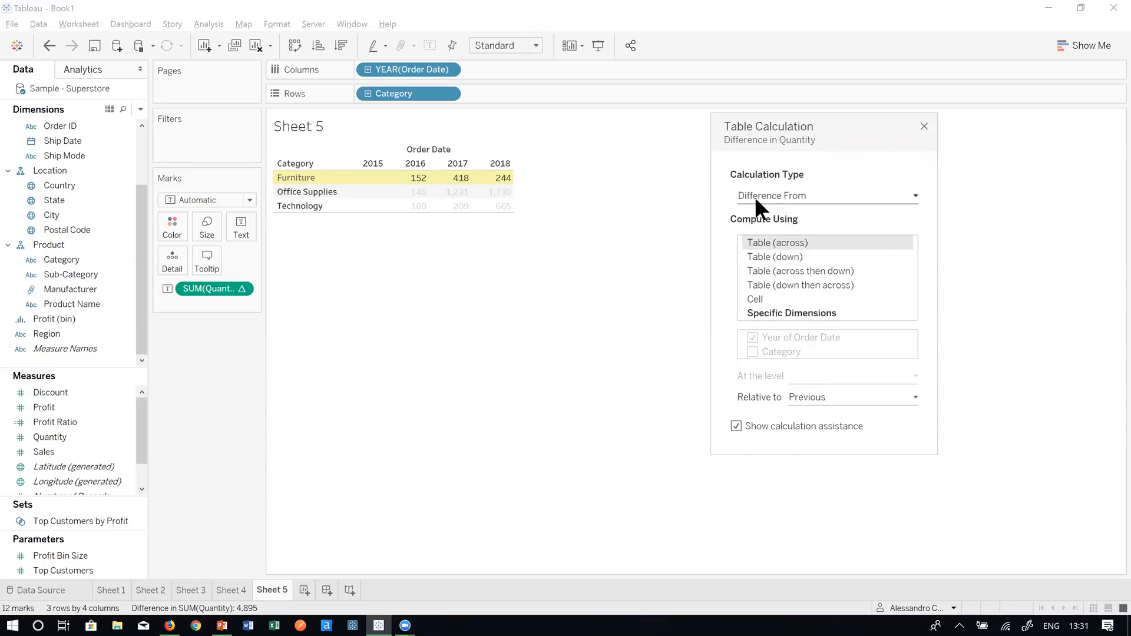
click(840, 191)
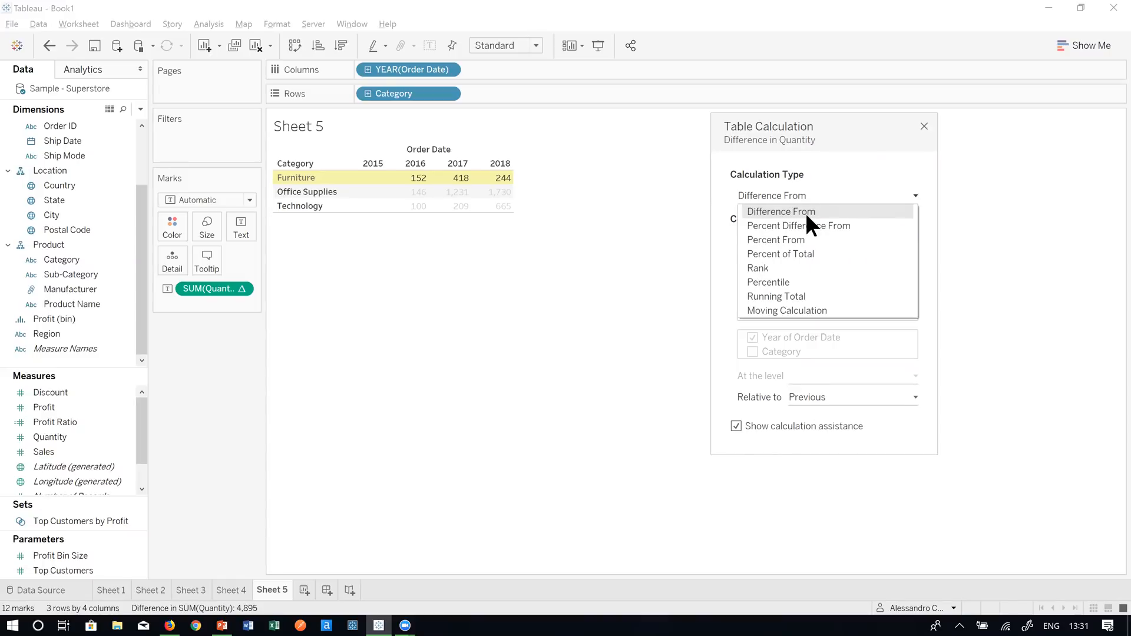
click(820, 207)
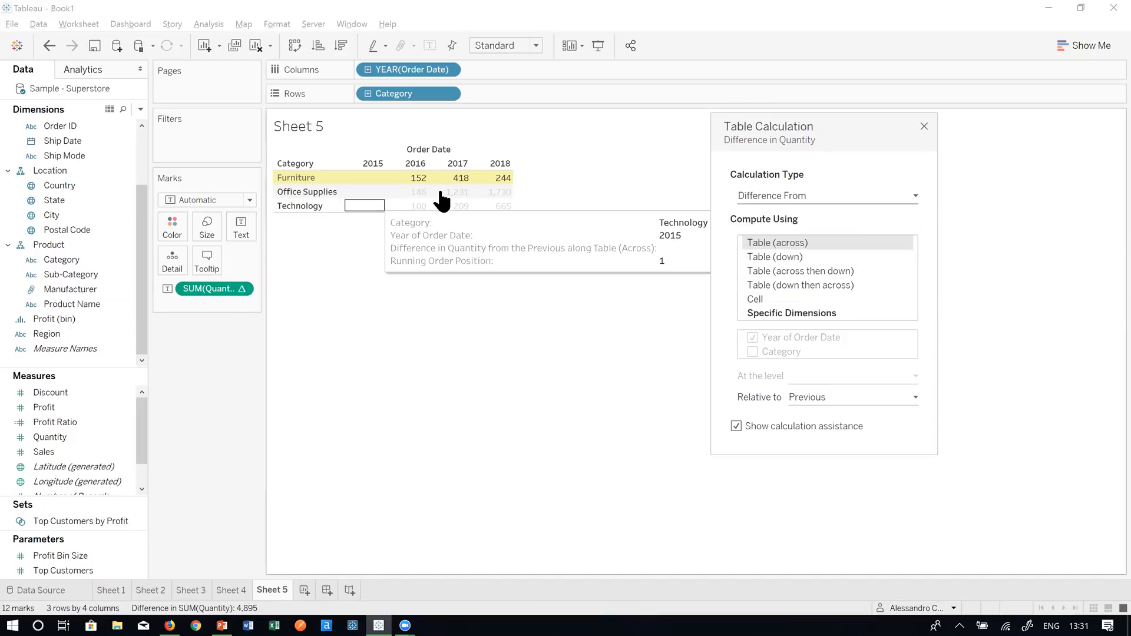
click(783, 256)
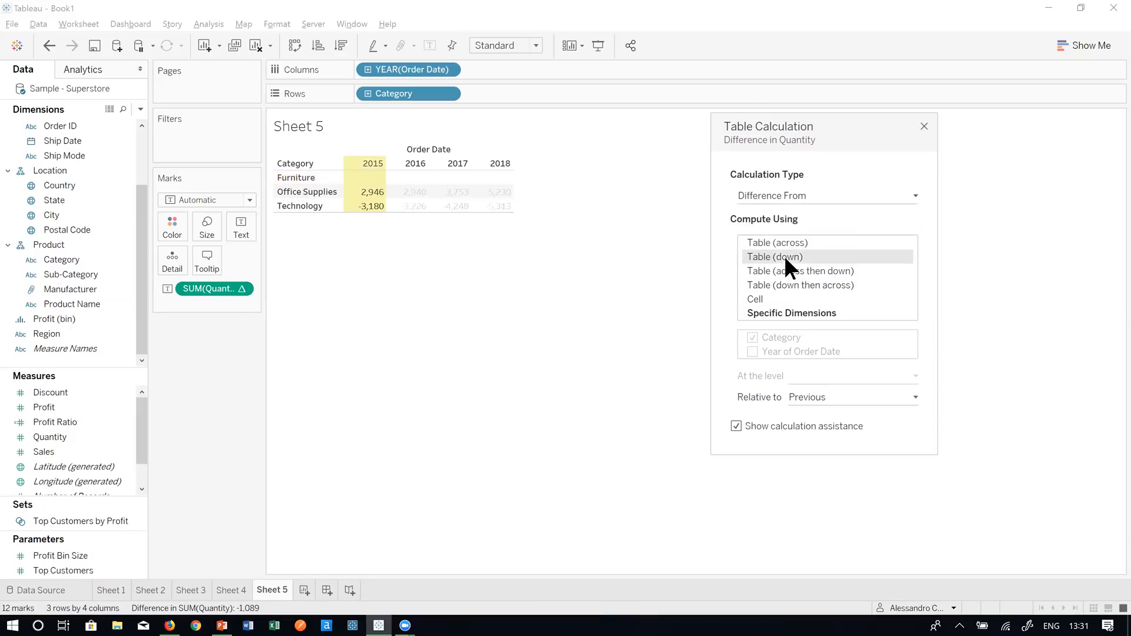
click(822, 271)
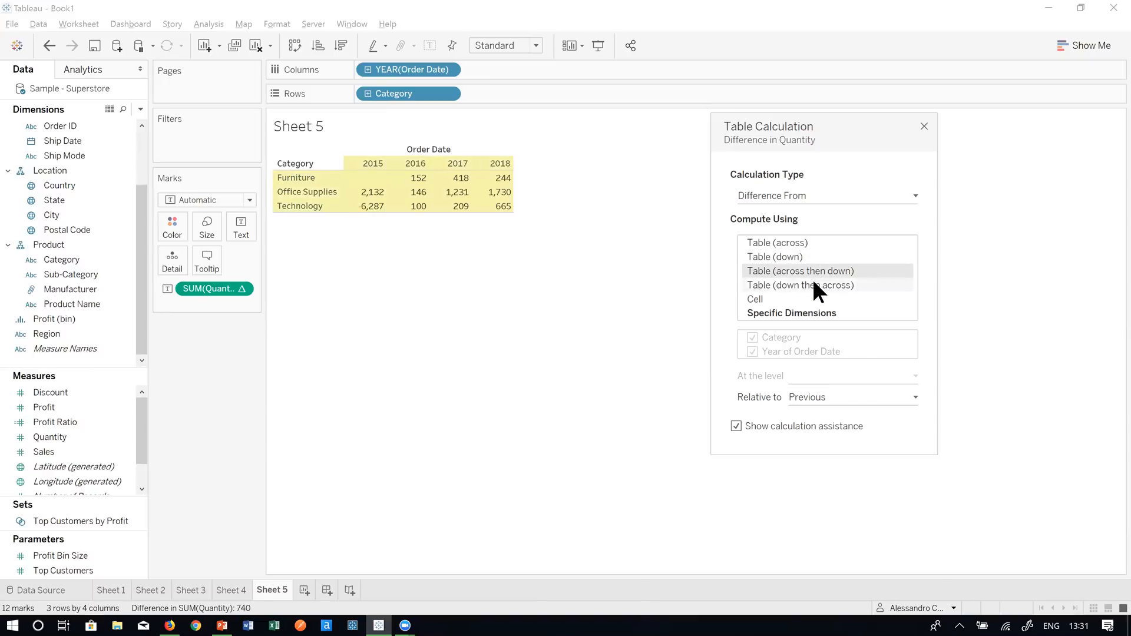
click(812, 284)
click(777, 298)
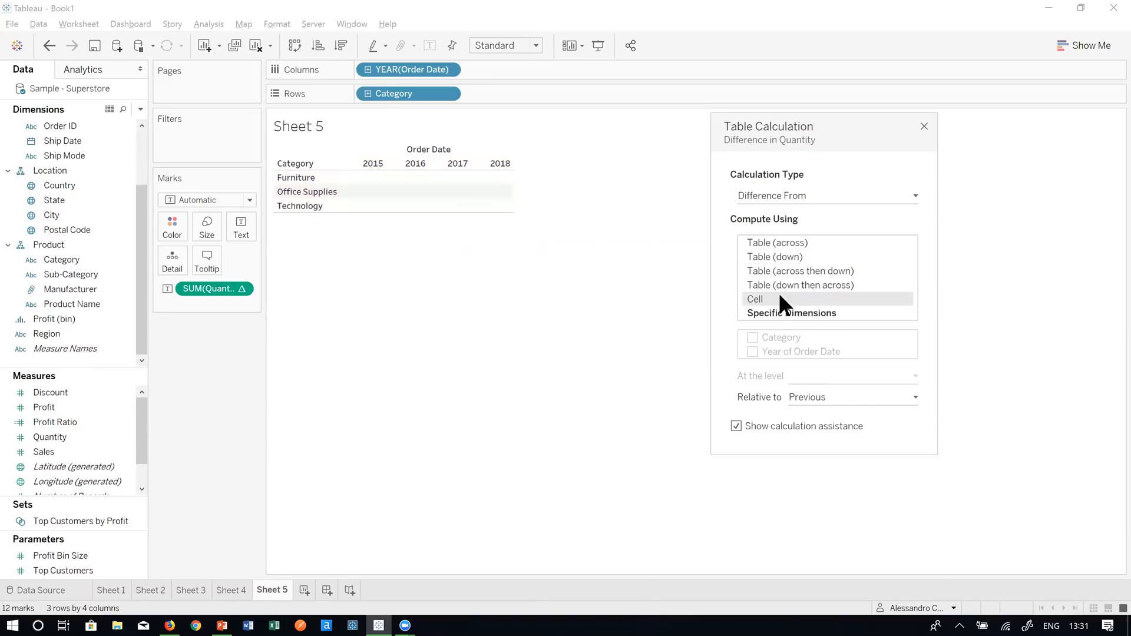
click(777, 242)
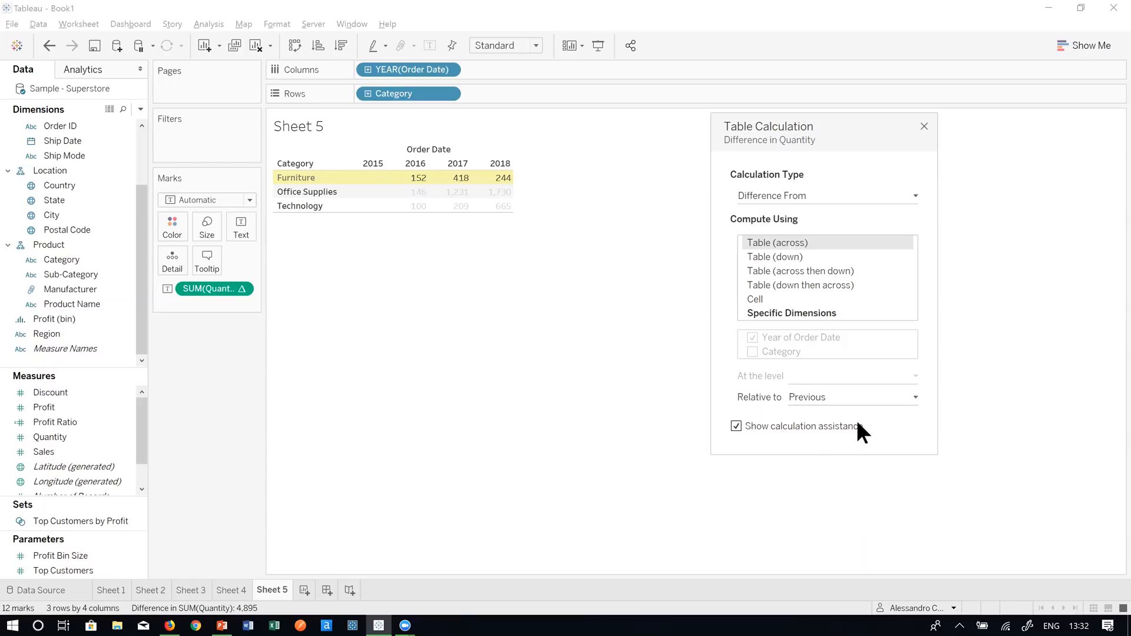
click(817, 397)
click(816, 397)
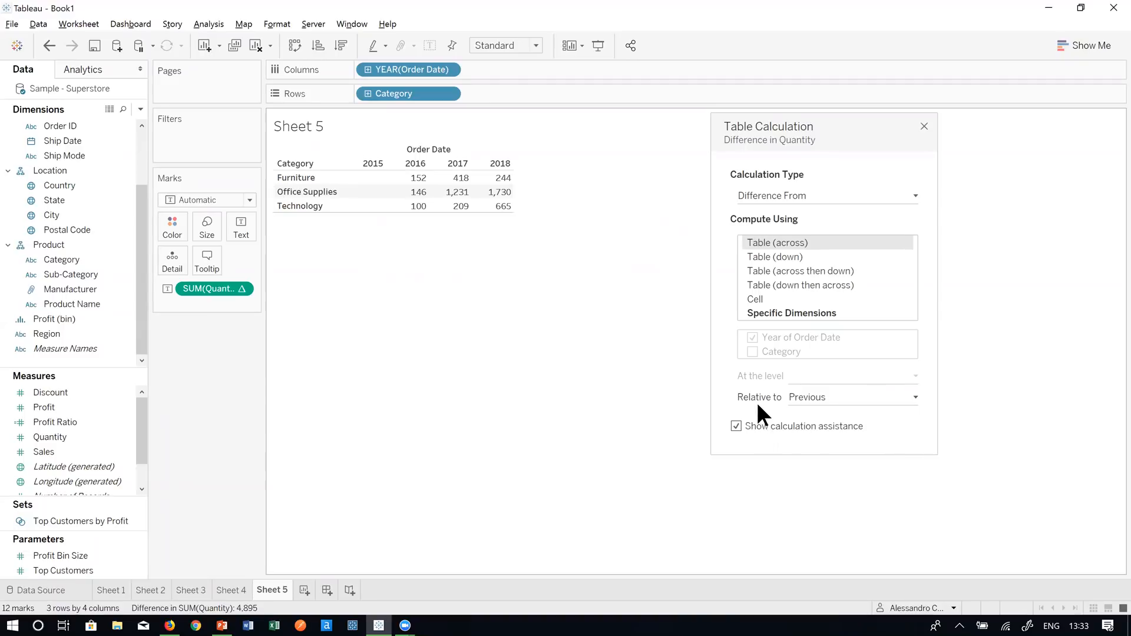
click(848, 396)
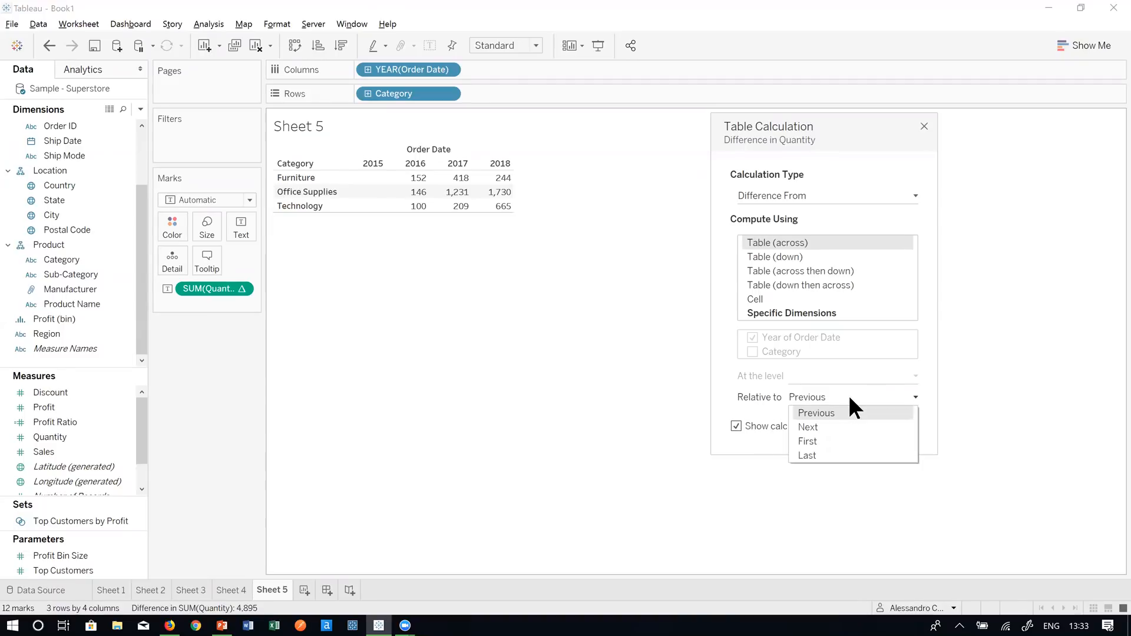
click(844, 440)
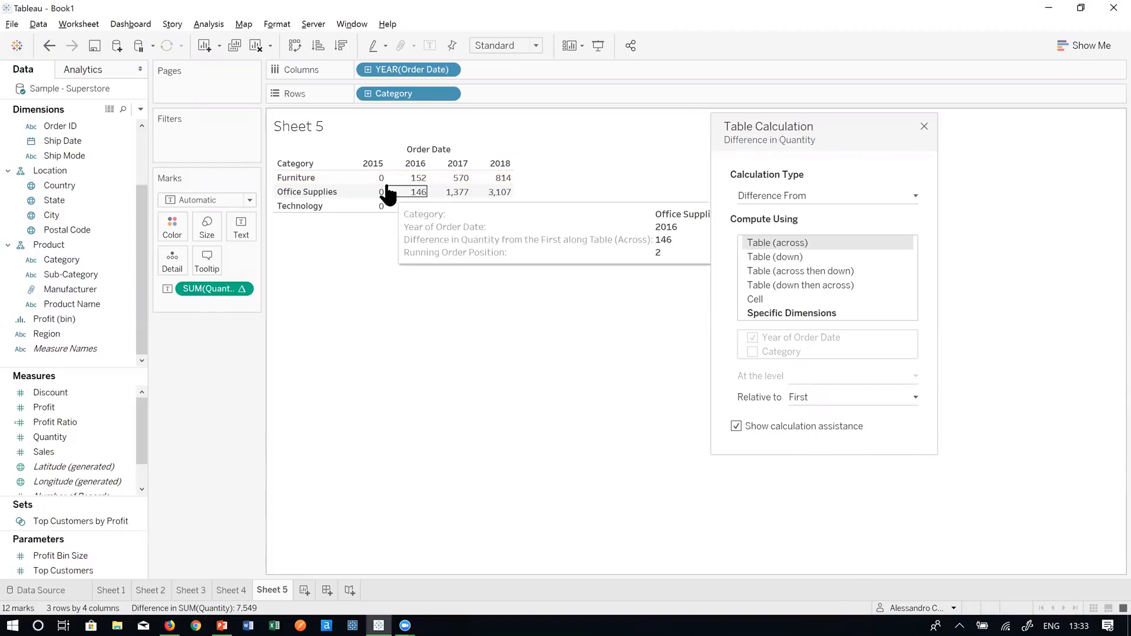
mouse_move(370, 206)
mouse_move(378, 183)
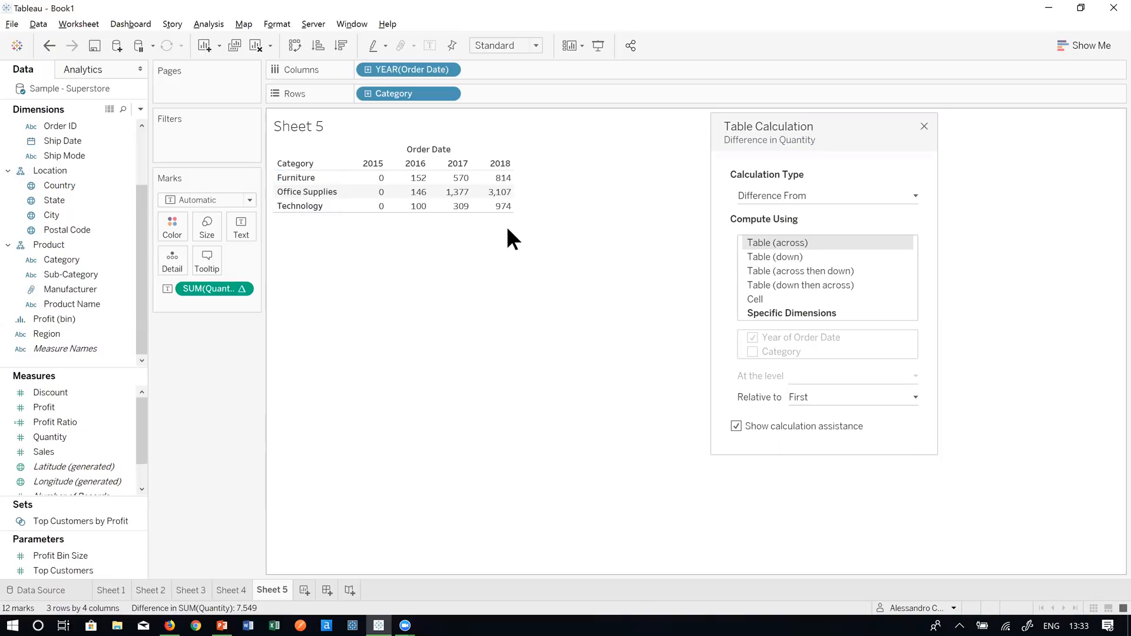
mouse_move(502, 208)
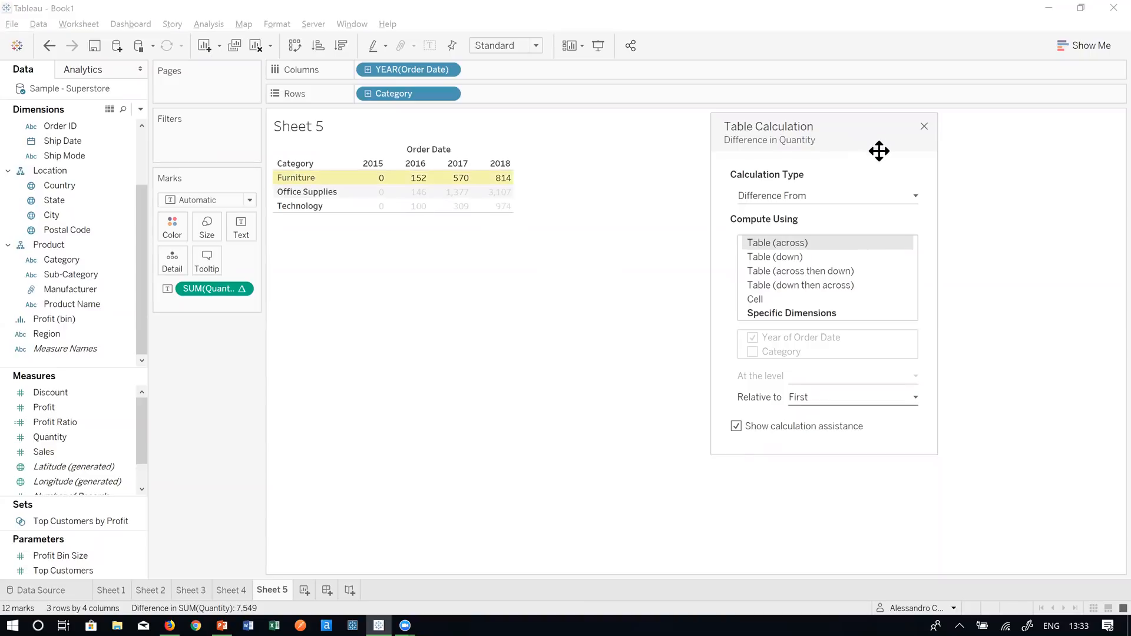
- Compute the Quantity difference Table (down), making Furniture read 0, then reopen its table calculation
drag(879, 152, 783, 143)
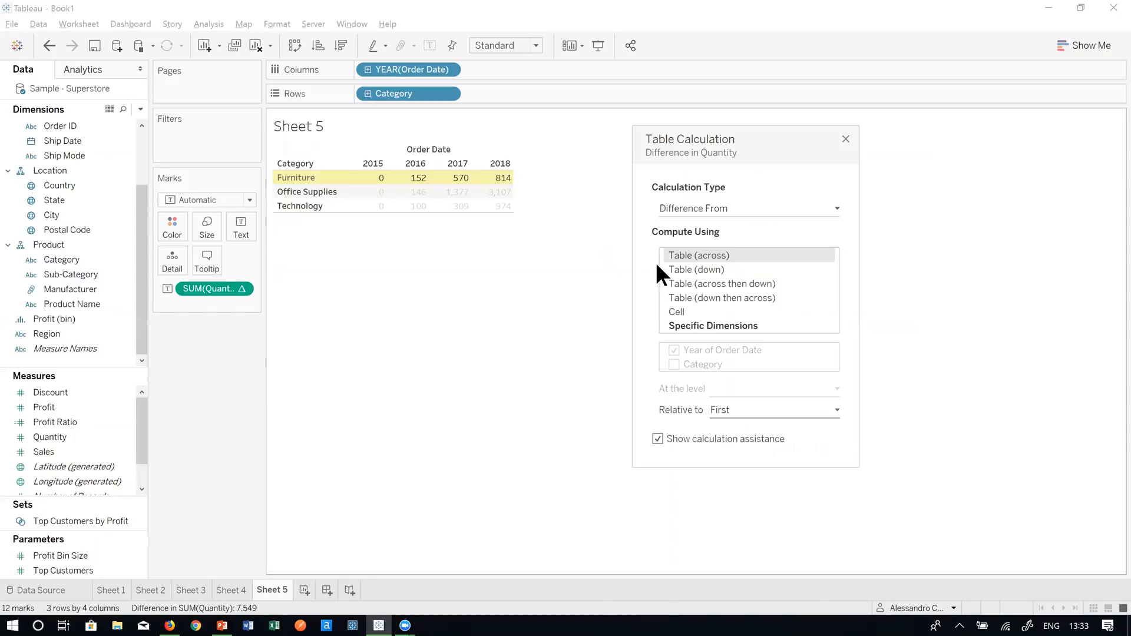
click(691, 267)
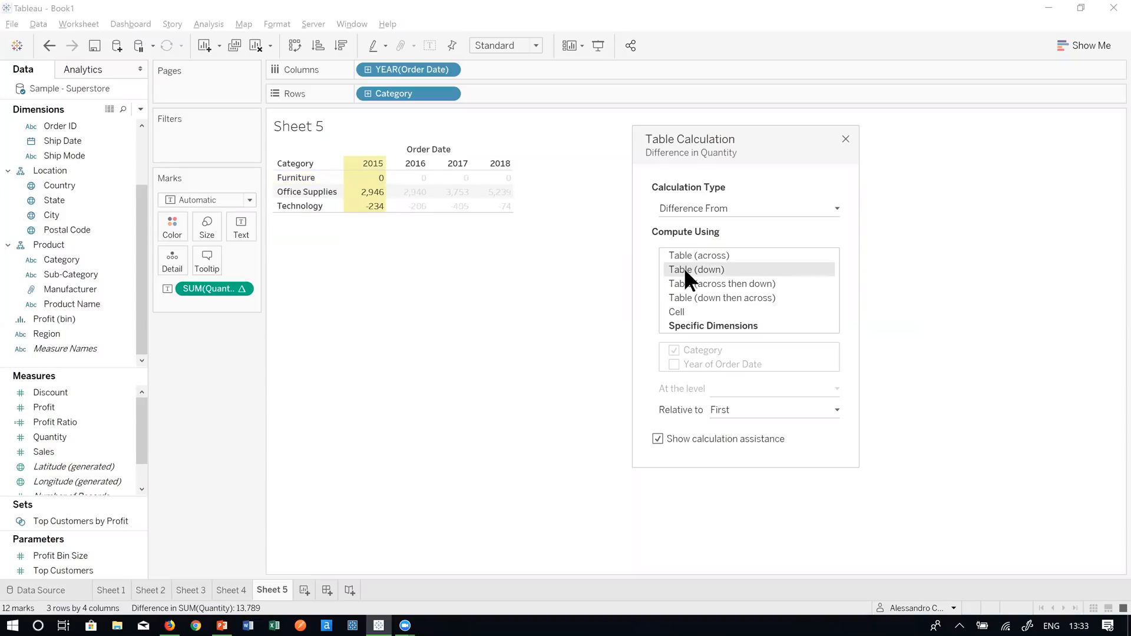
click(846, 139)
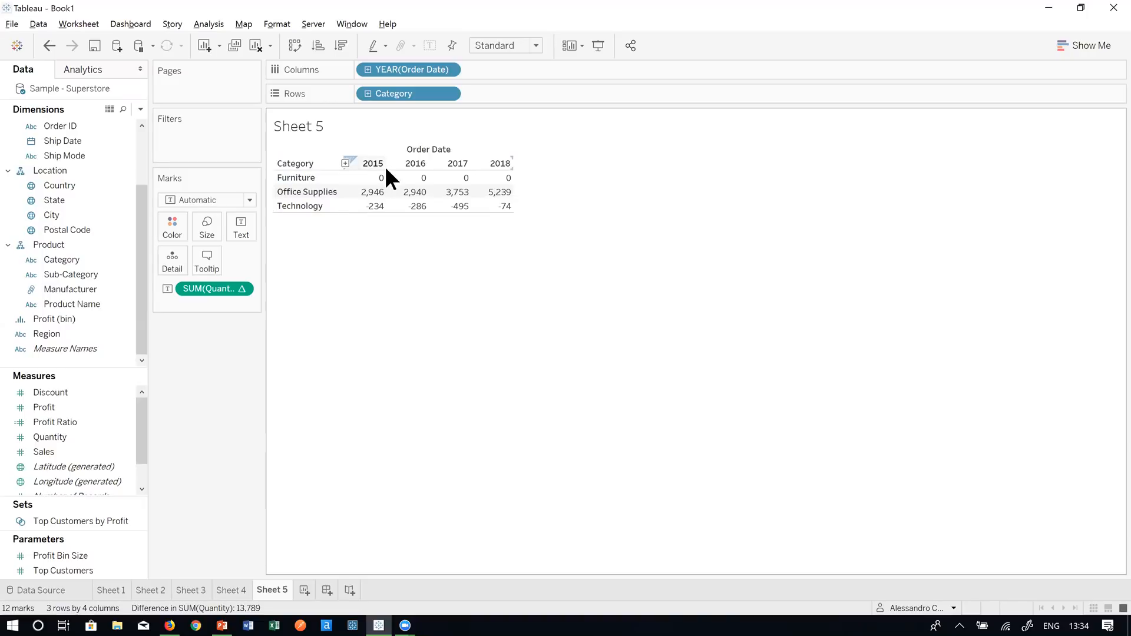
right_click(218, 289)
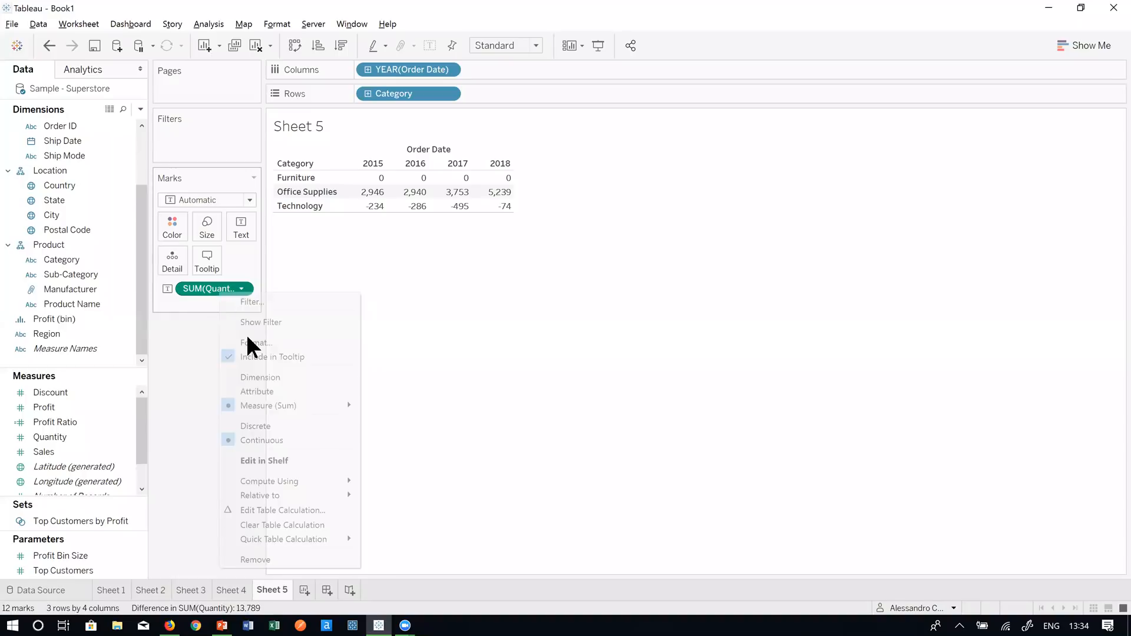
click(274, 504)
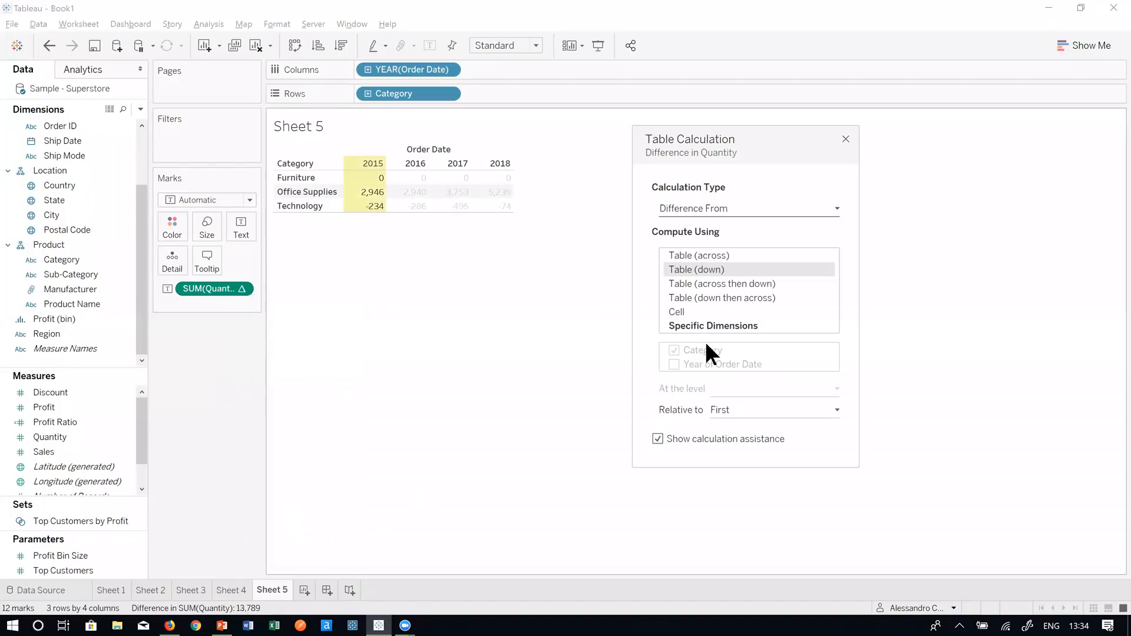
- Return Compute Using to Table (across) after trying Specific Dimensions, and open the Relative to list
click(734, 255)
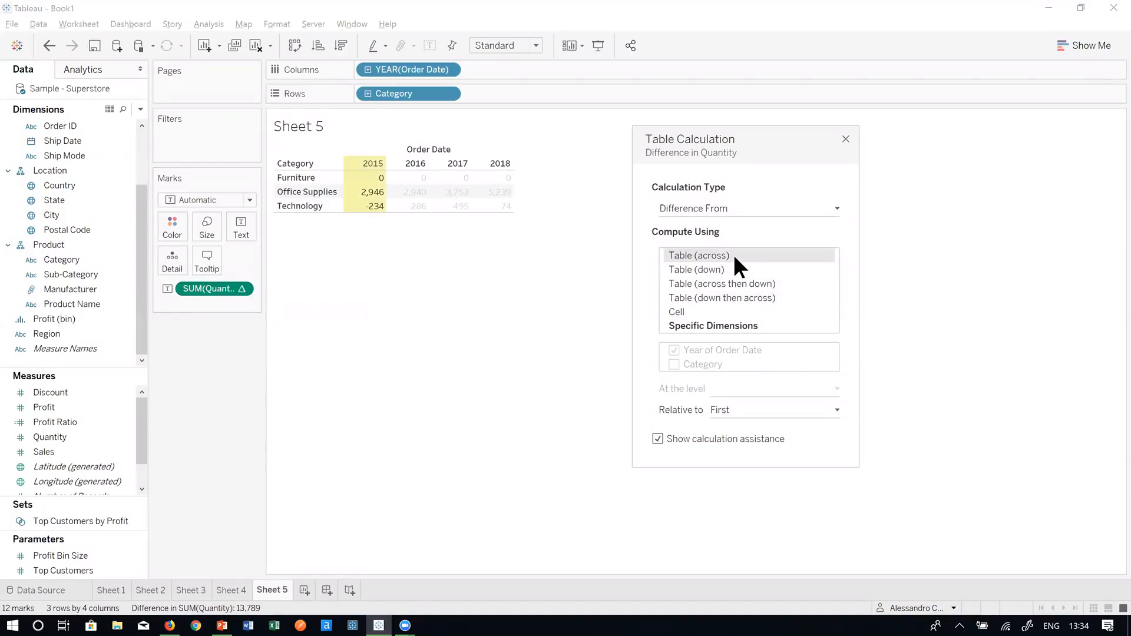
click(717, 325)
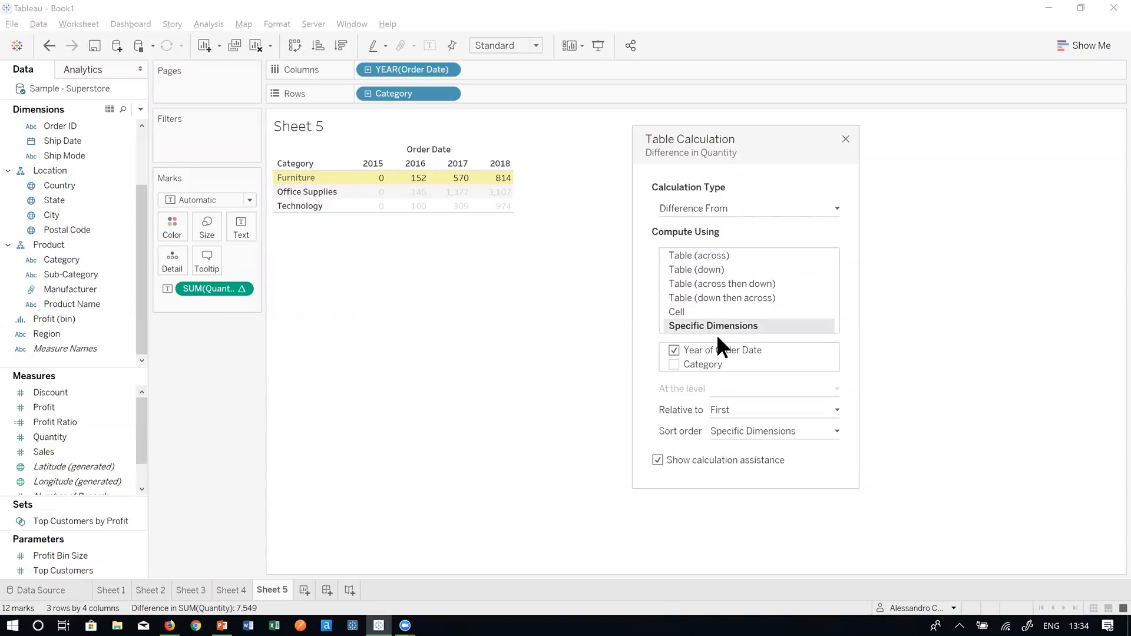
click(801, 409)
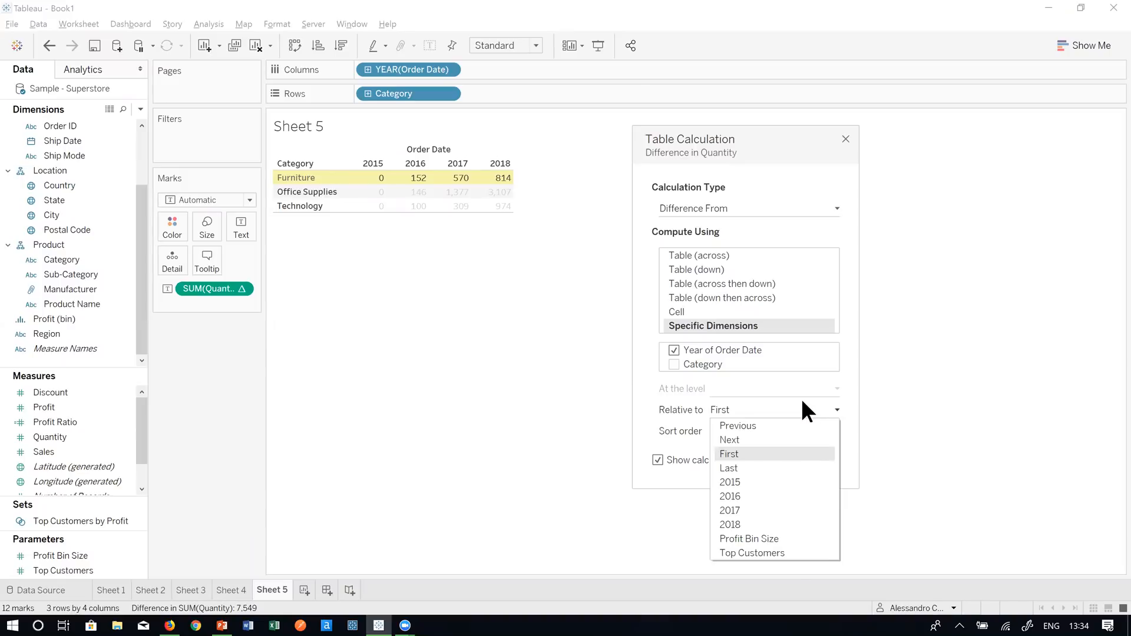
click(801, 401)
click(744, 255)
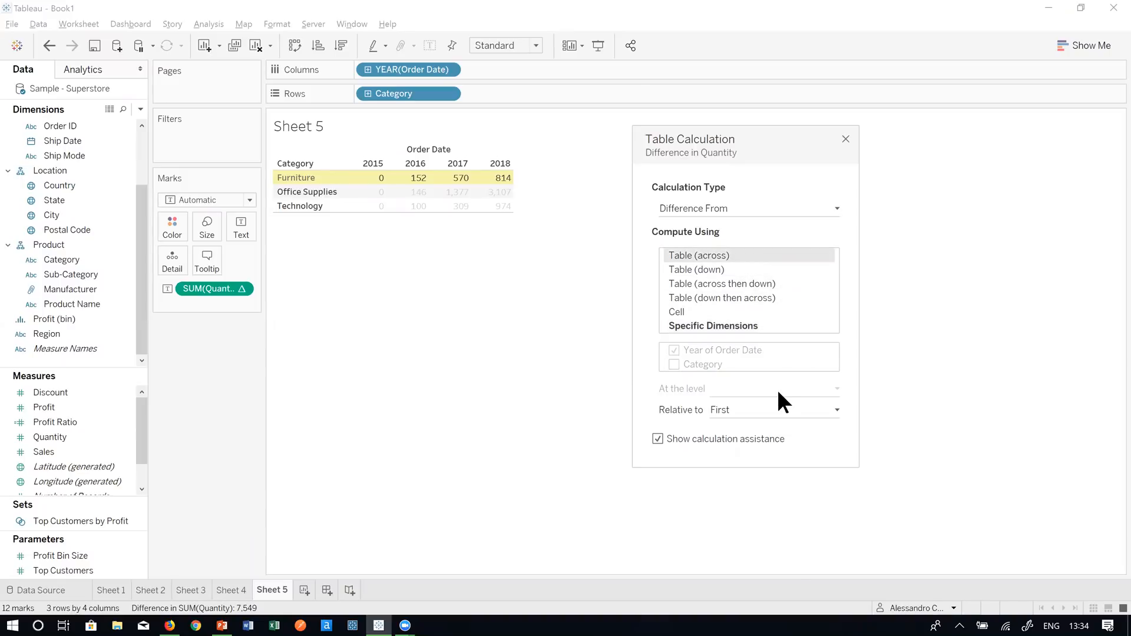
click(780, 407)
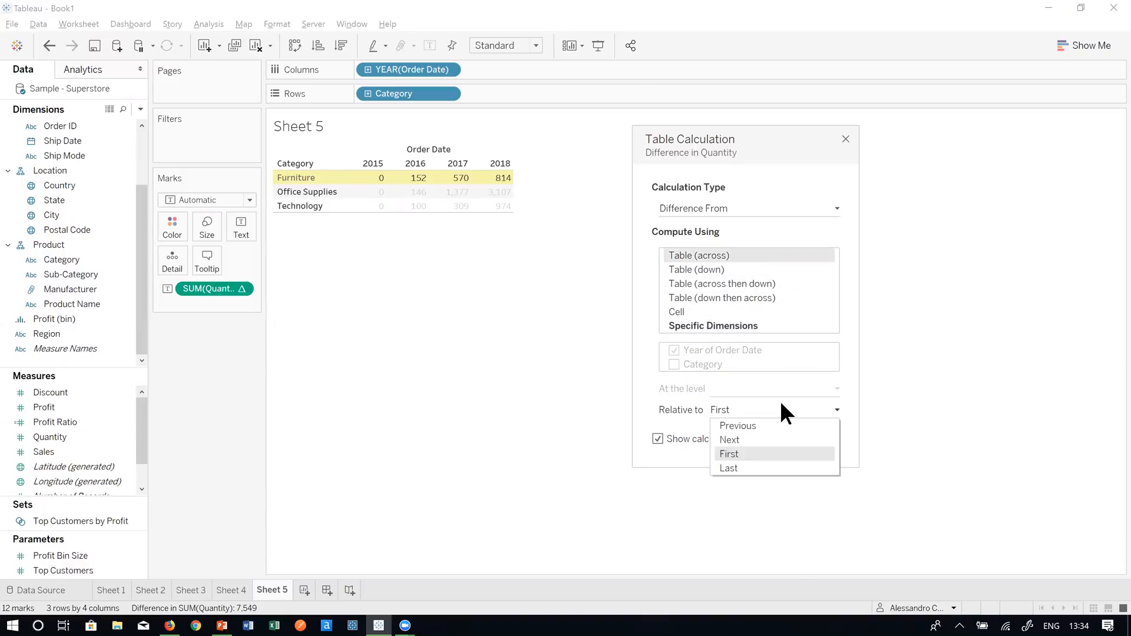
- Make the Quantity difference relative to Last instead of Next, so 2018 reads 0
click(755, 439)
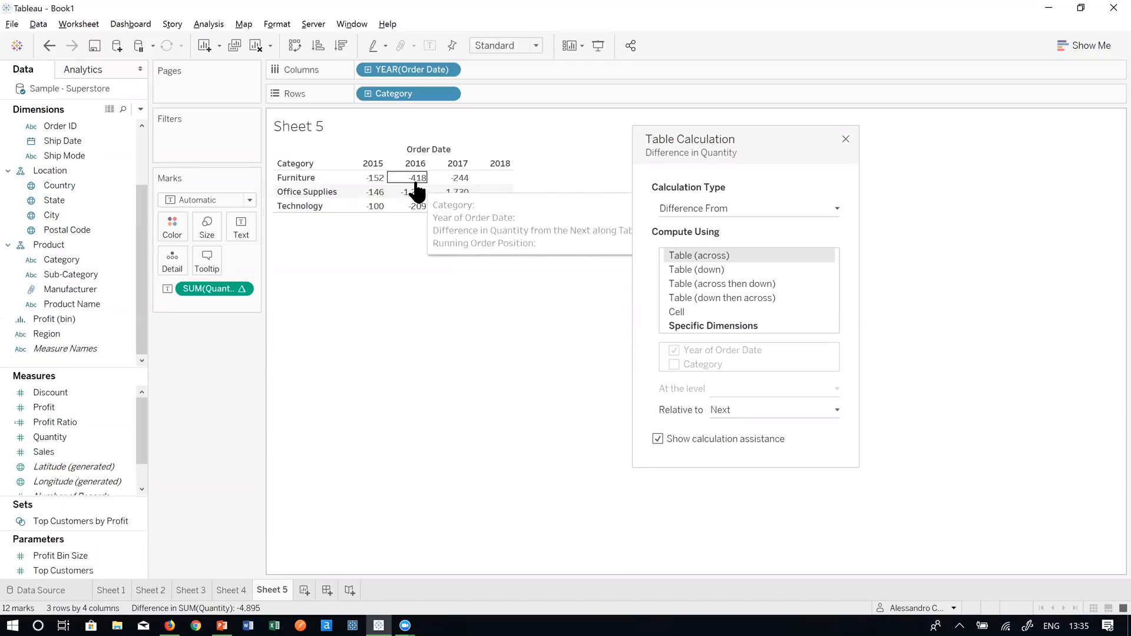
click(752, 407)
click(731, 469)
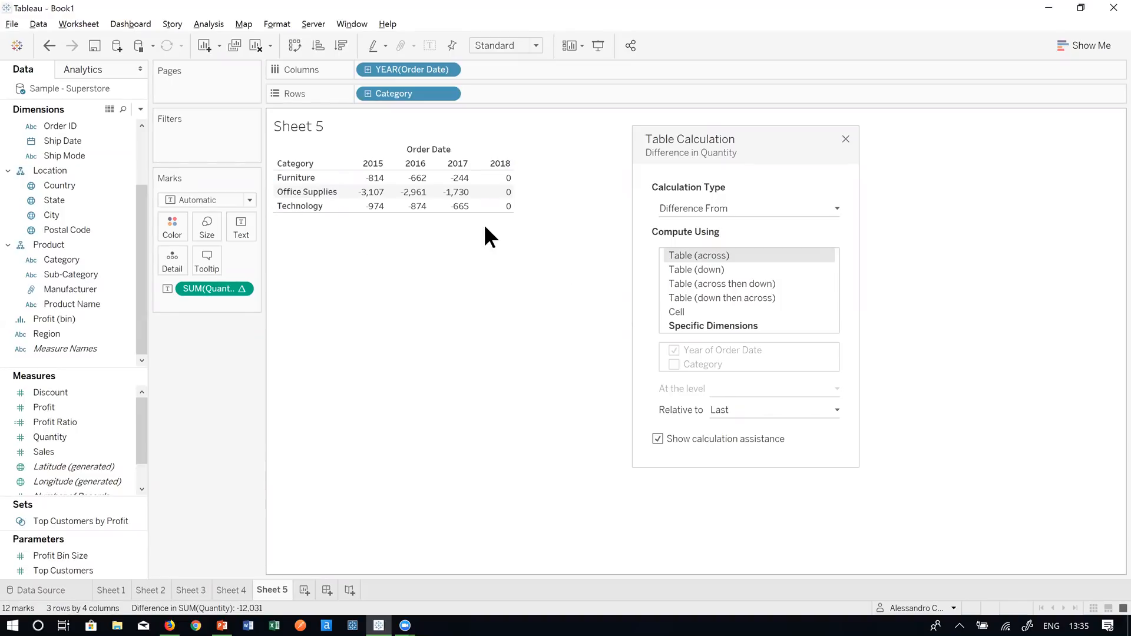
mouse_move(380, 213)
mouse_move(505, 209)
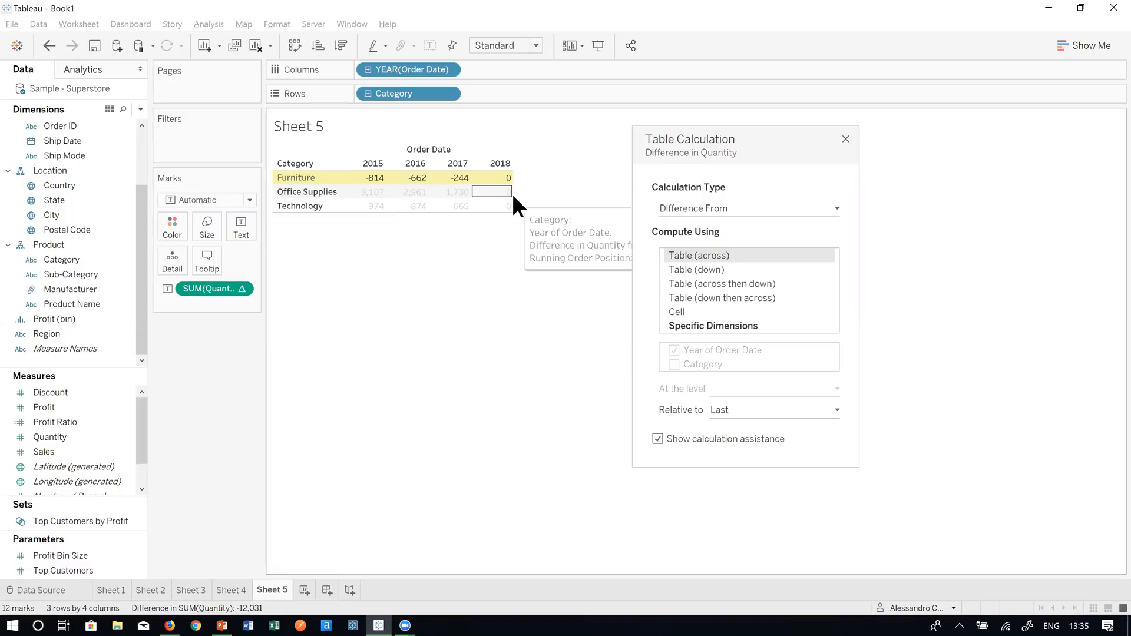
- Close the calculation settings and duplicate Sheet 5 as Sheet 5 (2)
click(845, 140)
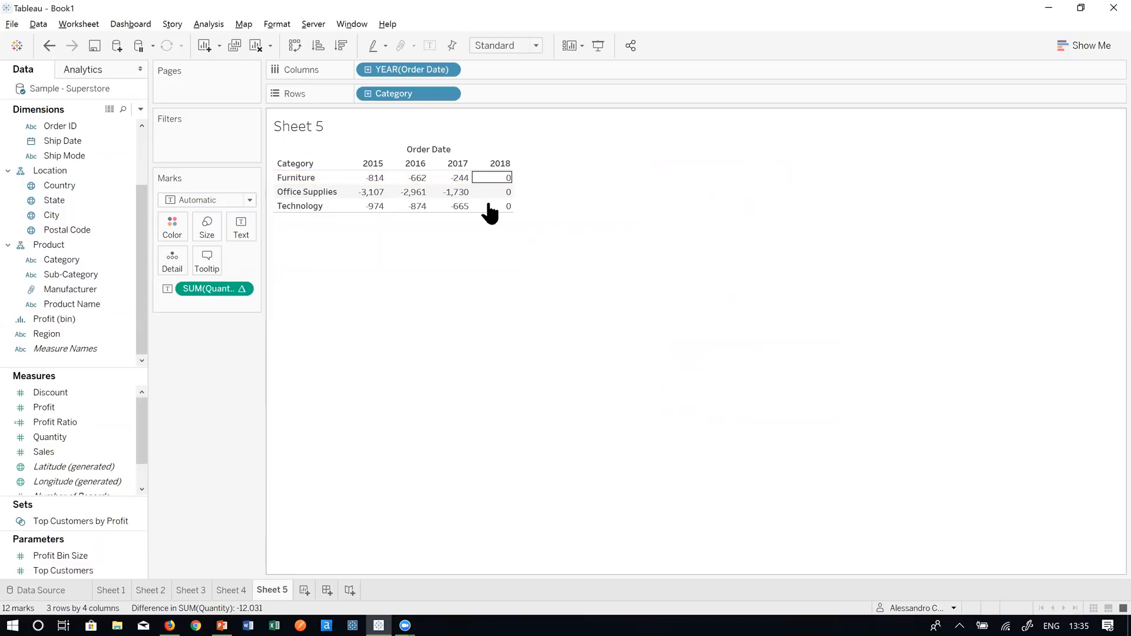
right_click(270, 591)
click(339, 465)
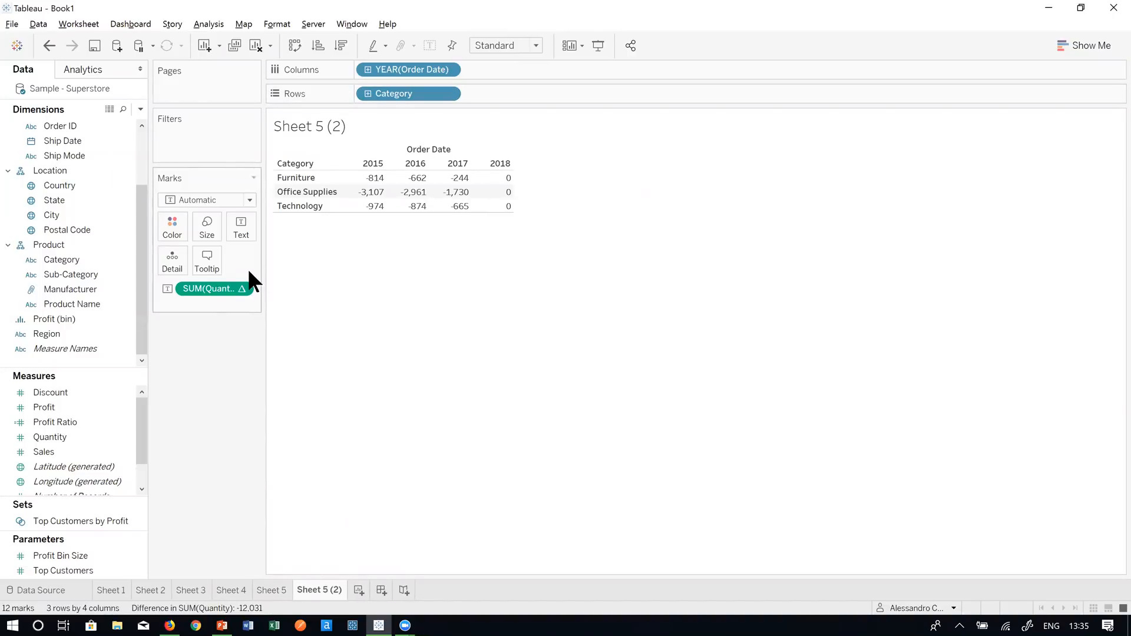
- Clear the table calculation from SUM(Quantity) so plain totals show, Furniture 1,623 onward
right_click(215, 295)
click(179, 376)
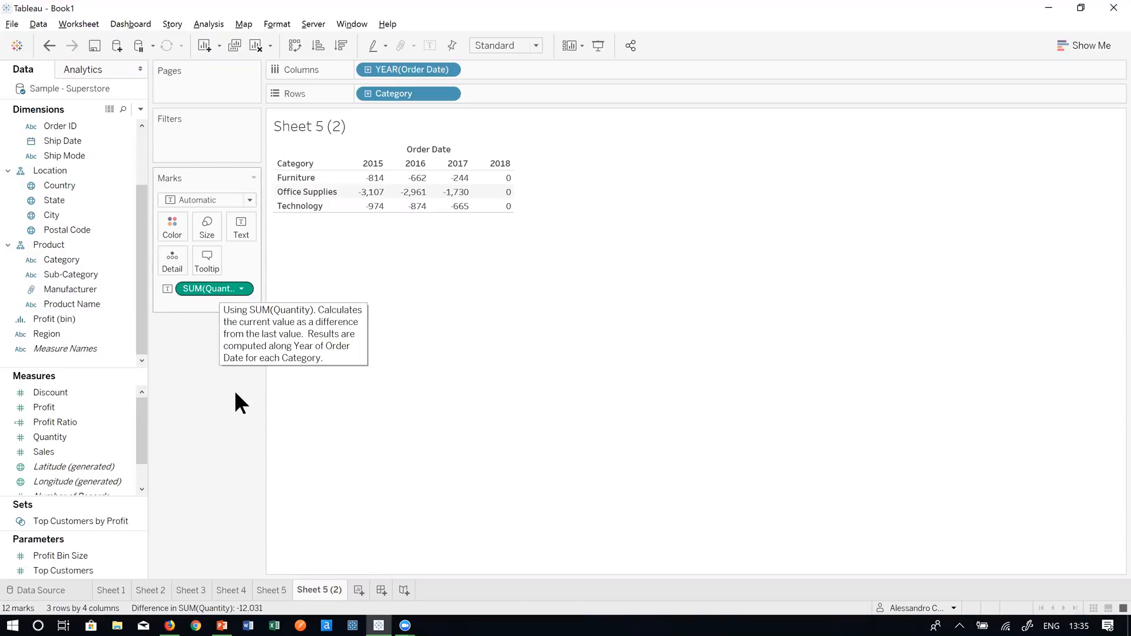
right_click(218, 289)
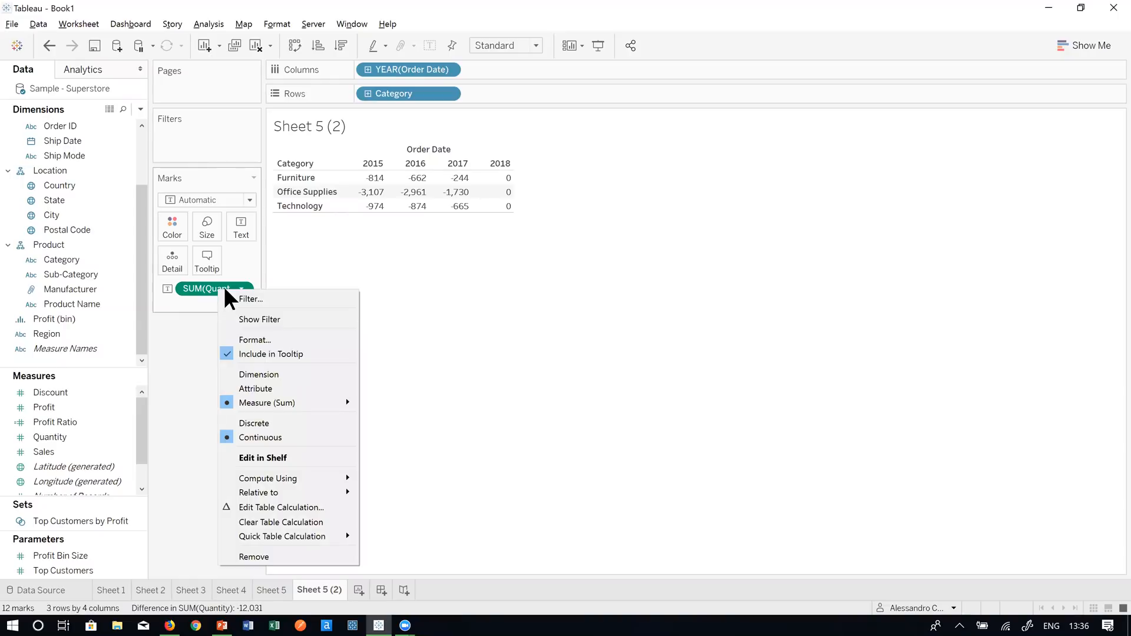
click(289, 520)
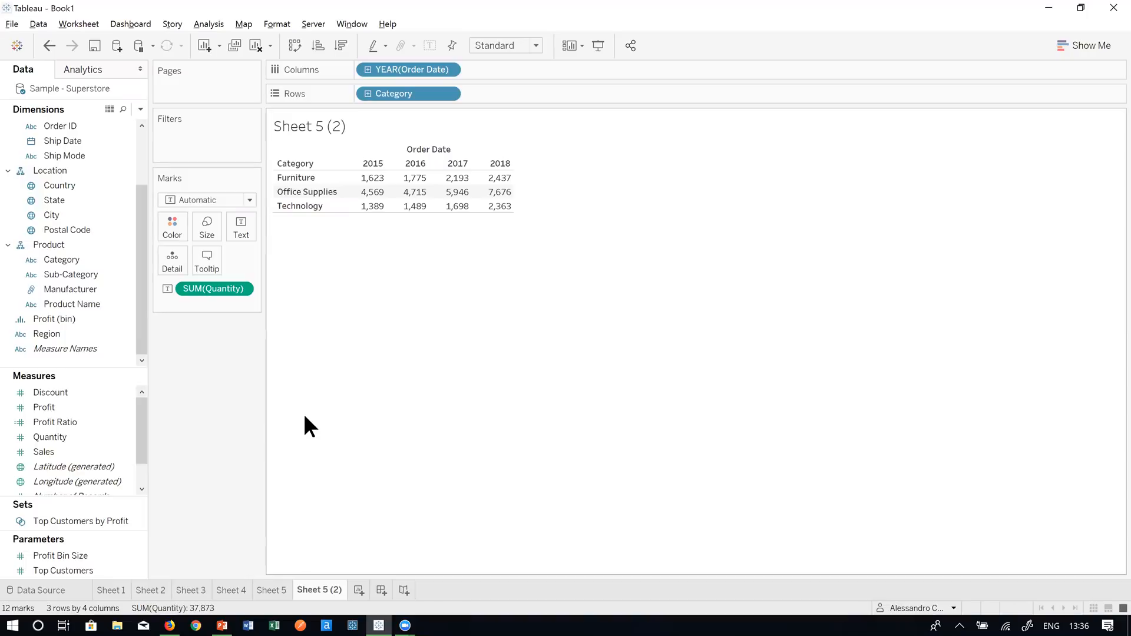
- Add a Percent Difference From table calculation to SUM(Quantity)
right_click(221, 288)
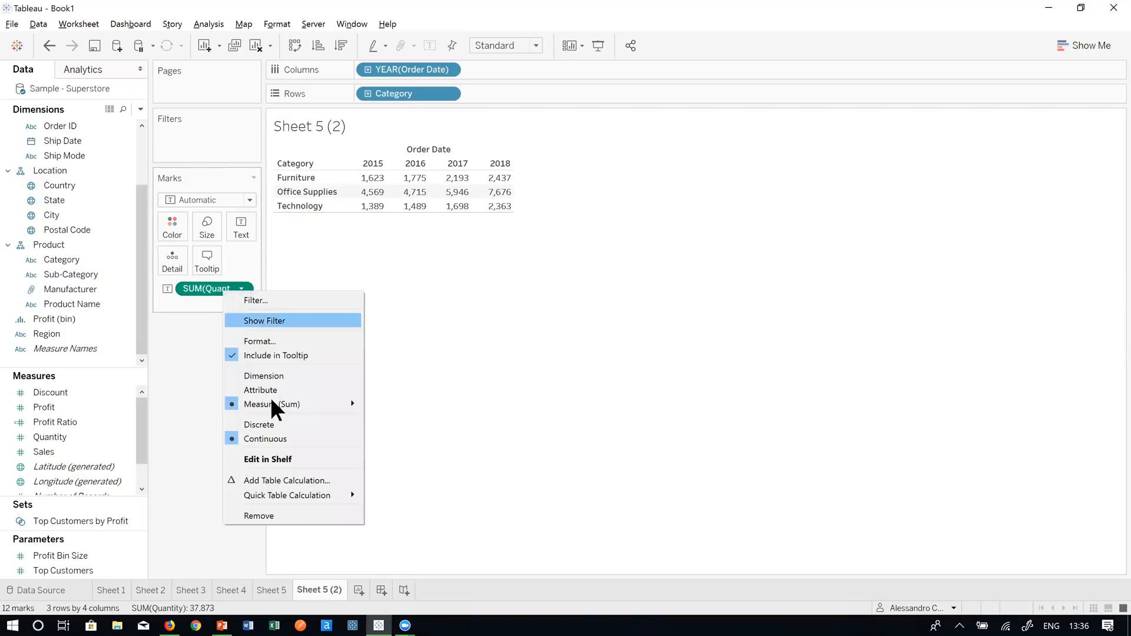
click(281, 479)
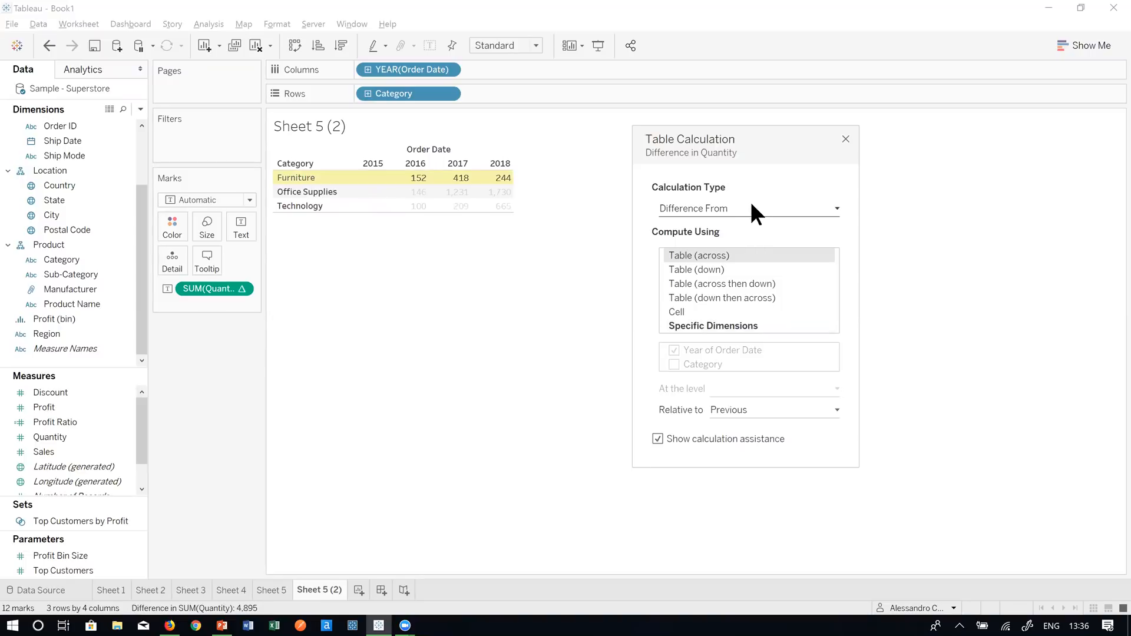
click(751, 208)
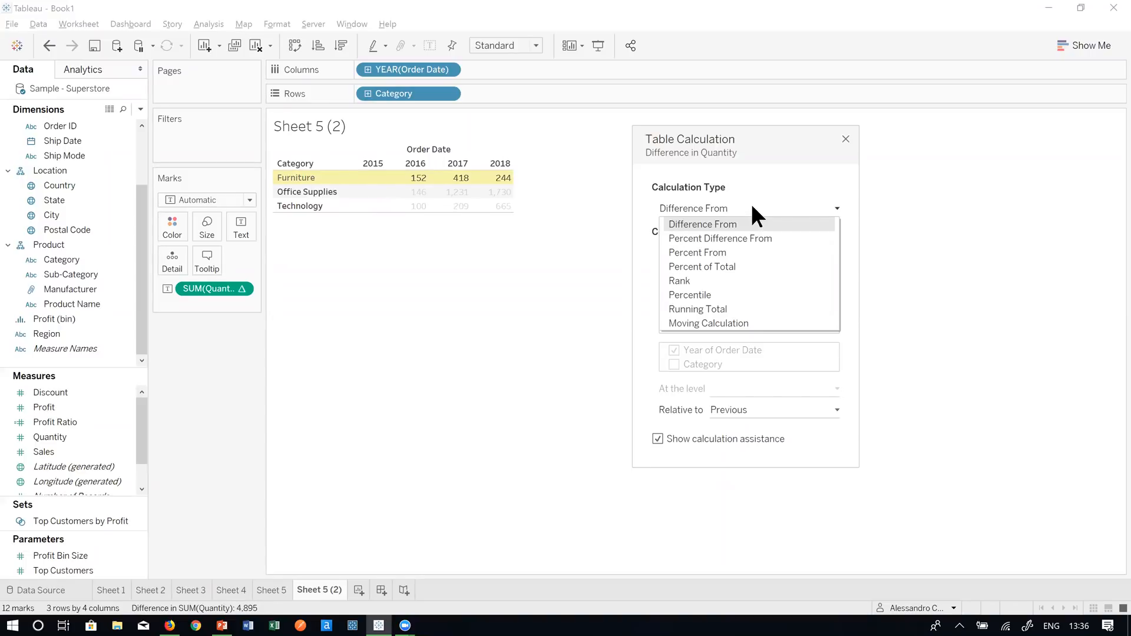
click(746, 240)
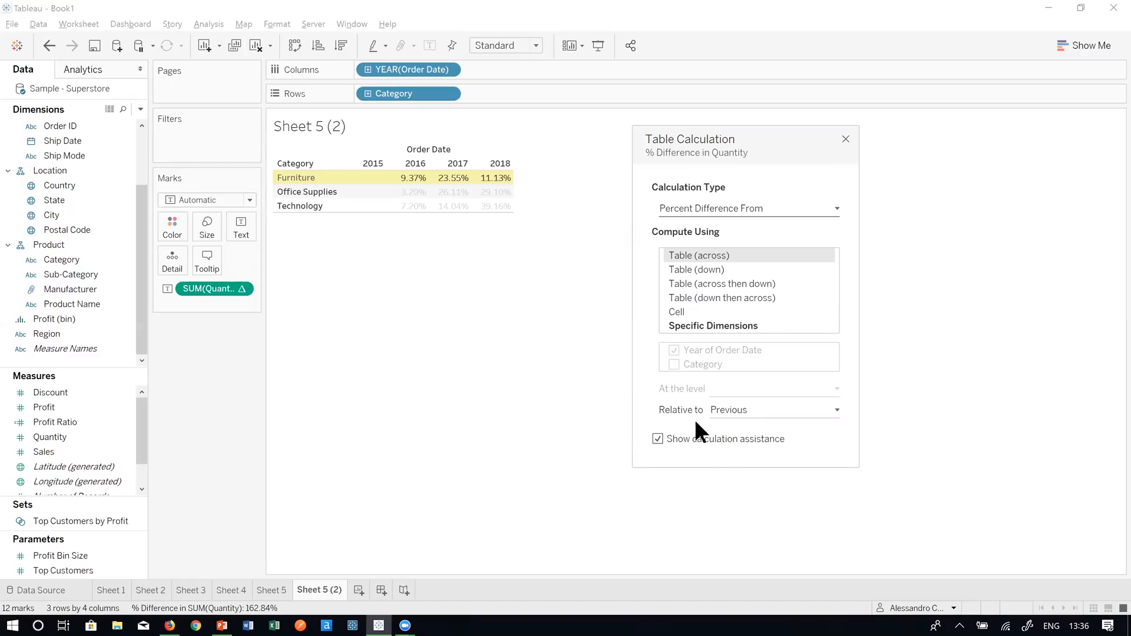
- Set the percent difference relative to Previous, after trying Next, First and Last
click(756, 409)
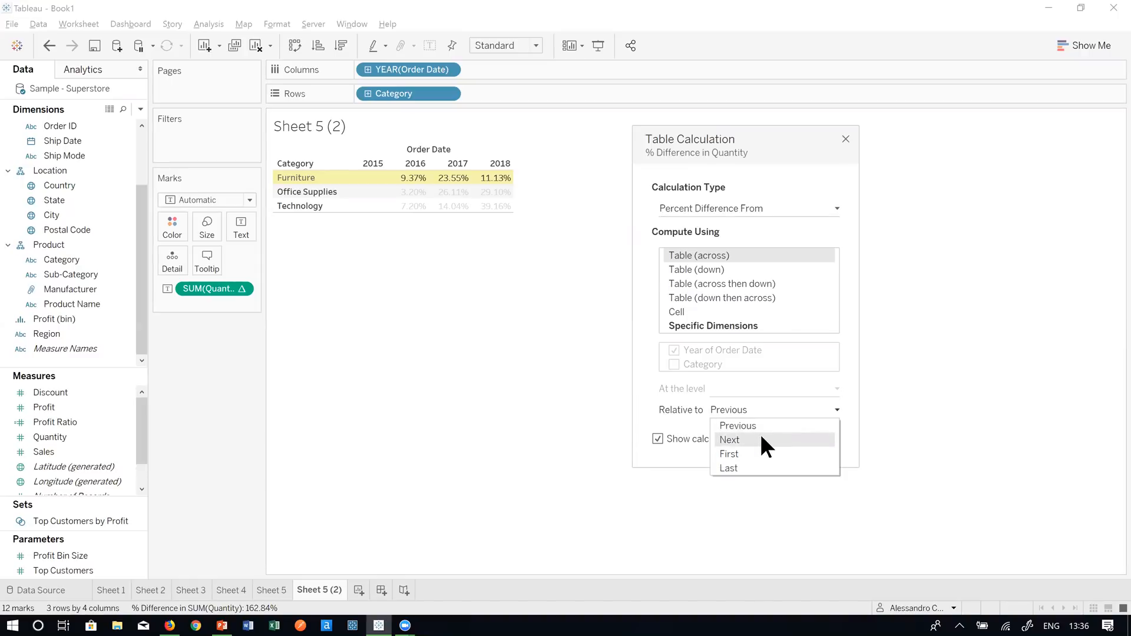
click(760, 436)
click(761, 407)
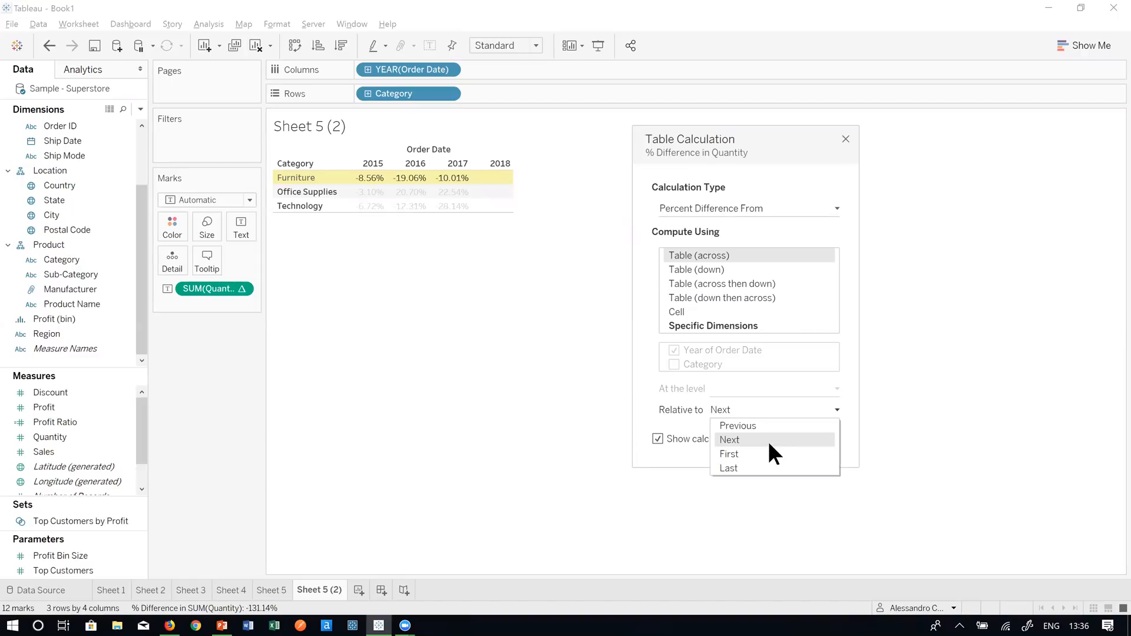
click(767, 450)
click(772, 429)
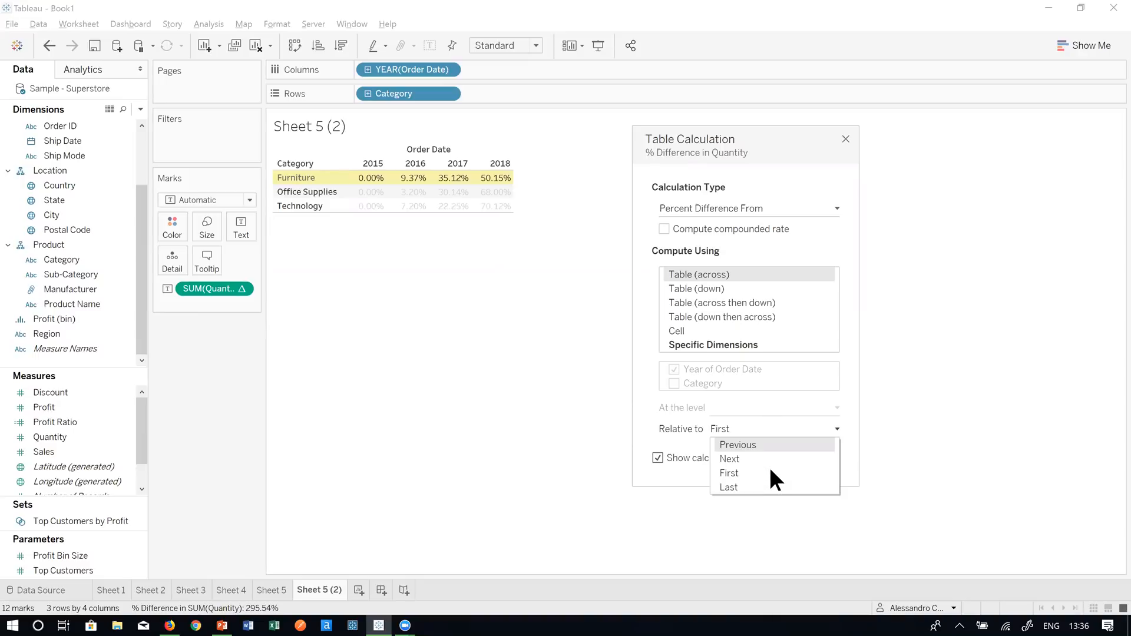
click(768, 488)
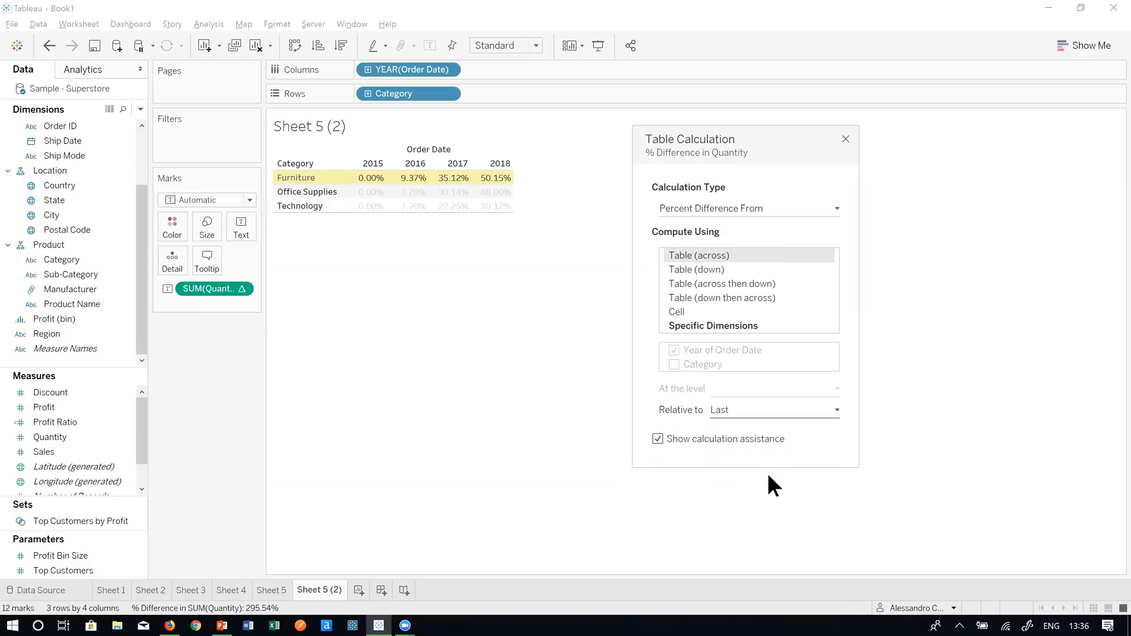
click(758, 411)
click(739, 439)
click(724, 412)
click(728, 425)
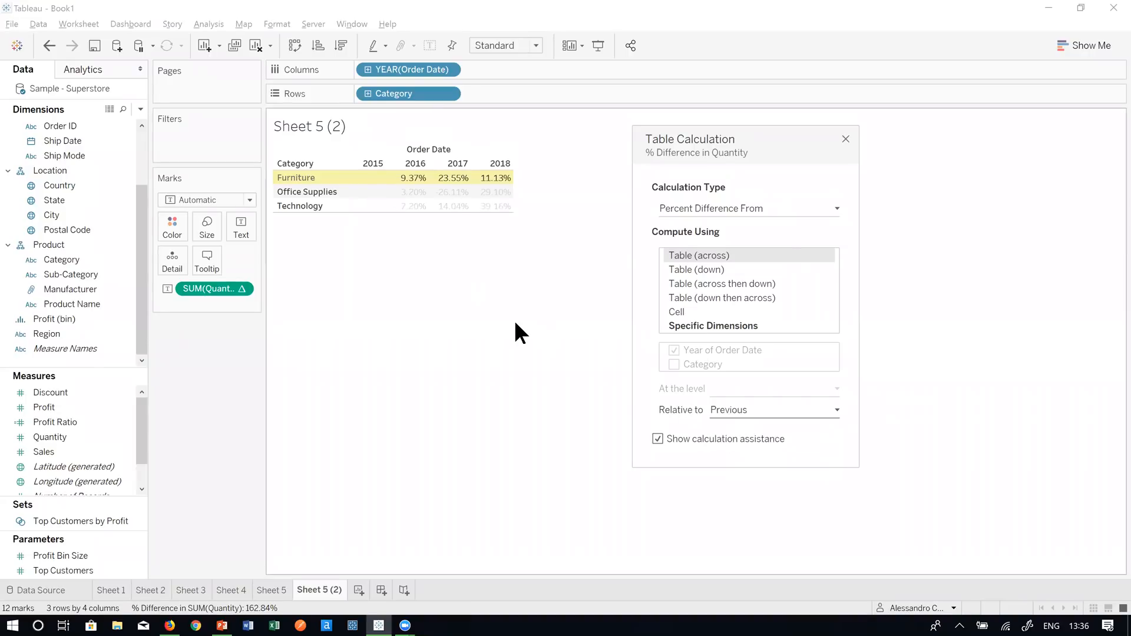
- Compute the percent difference Table (across), close the settings, and add a new Sheet 7
click(729, 268)
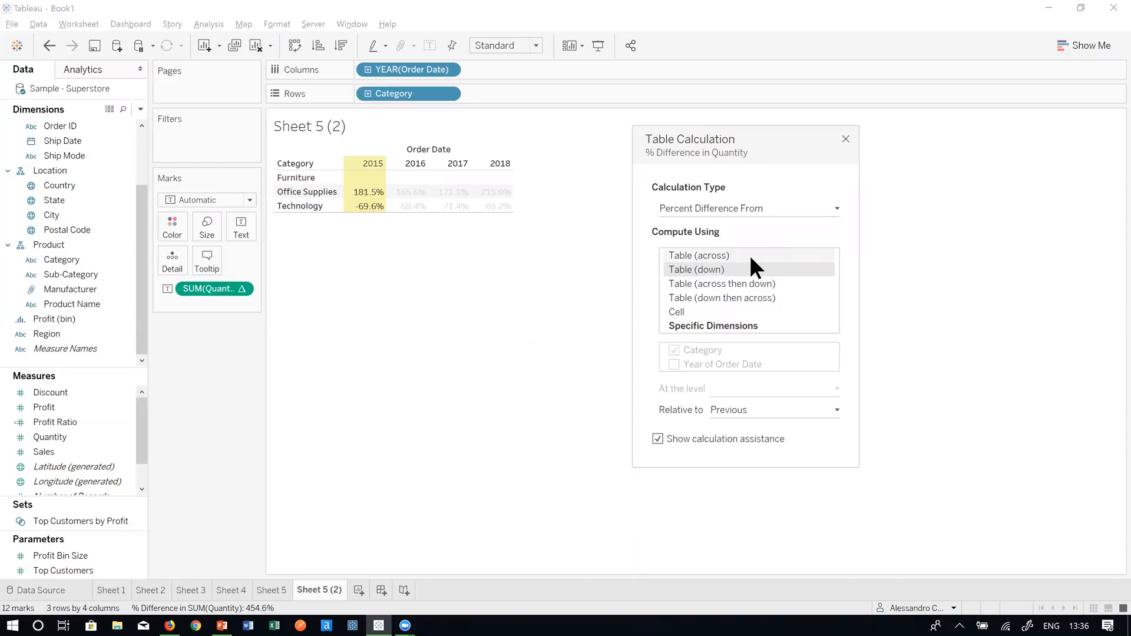
click(750, 257)
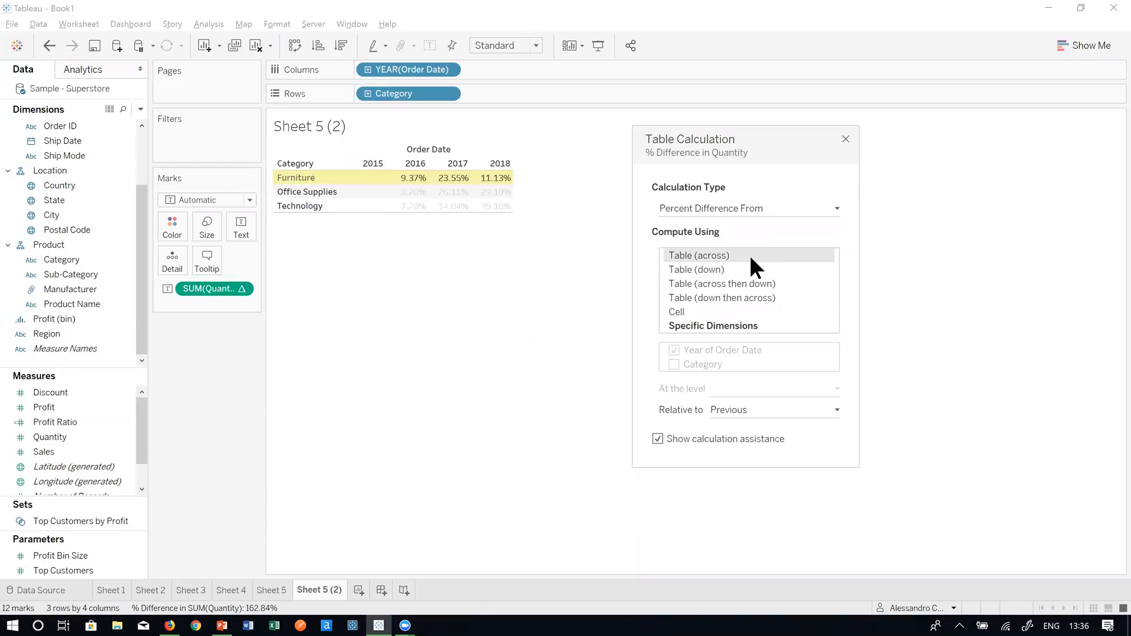
click(846, 141)
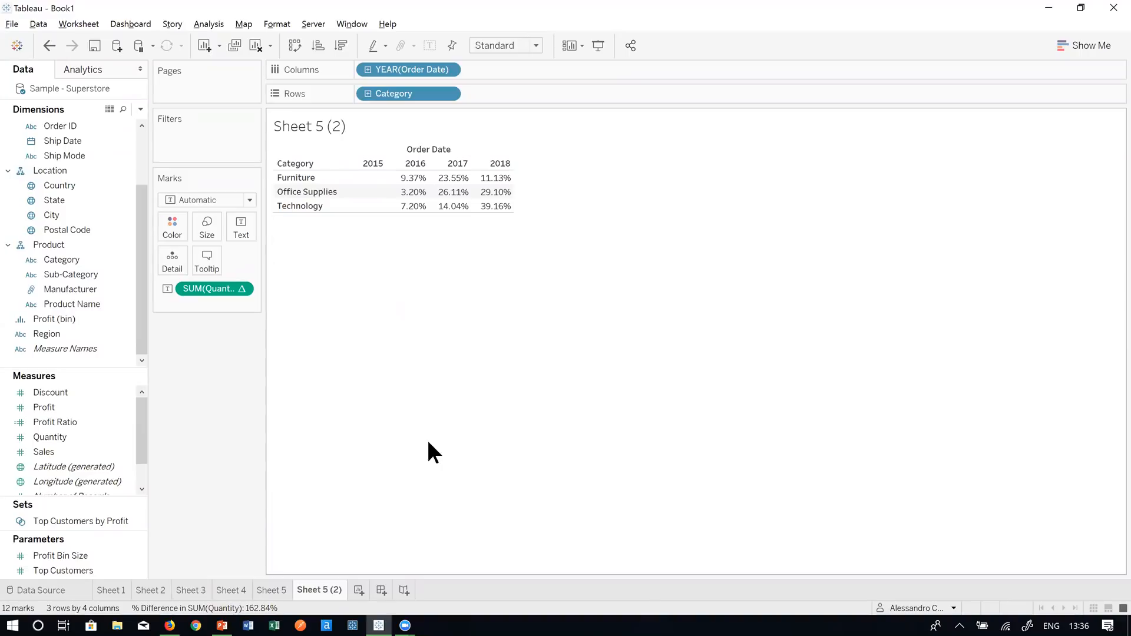
click(358, 588)
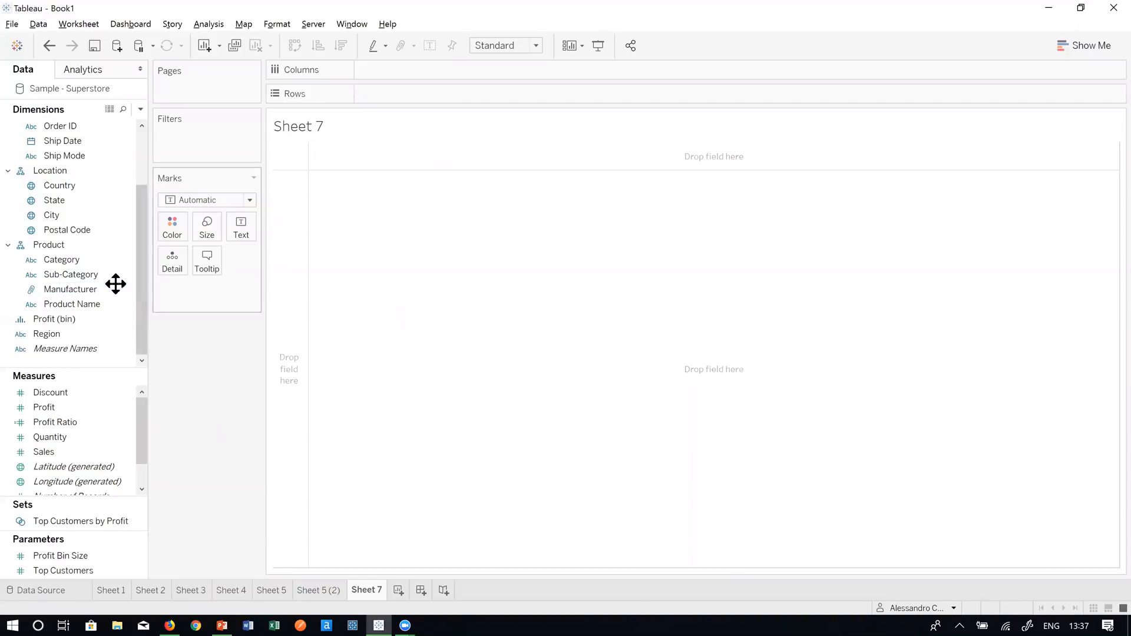
- Place WEEK(Order Date) on Rows of Sheet 7, listing 53 weeks
scroll(79, 189, up, 1)
scroll(76, 196, up, 1)
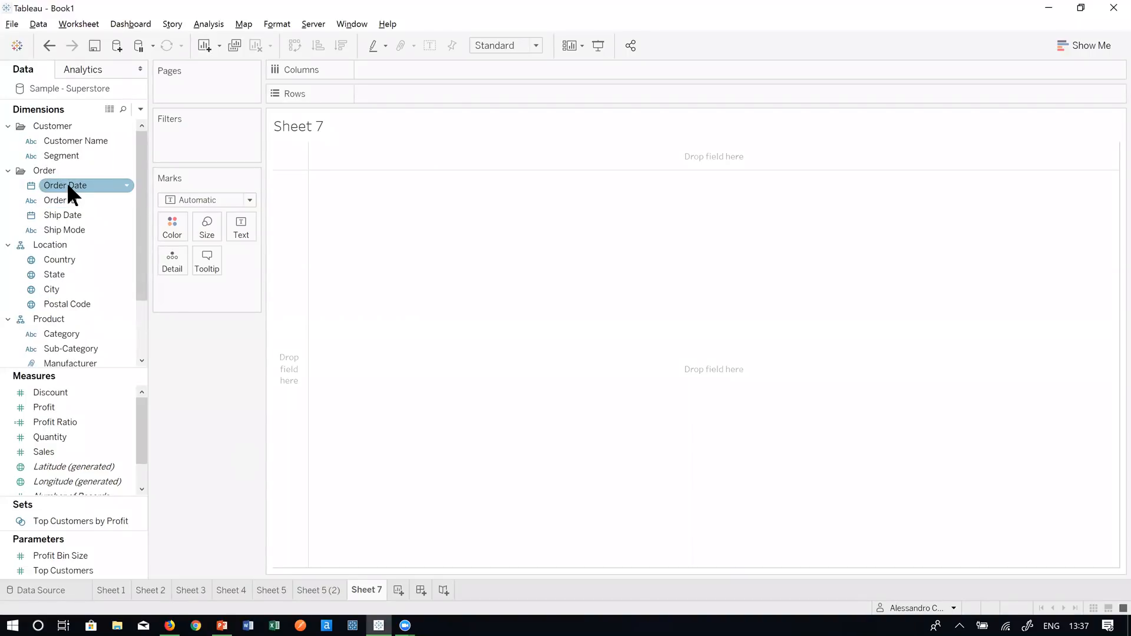
drag(67, 188, 389, 94)
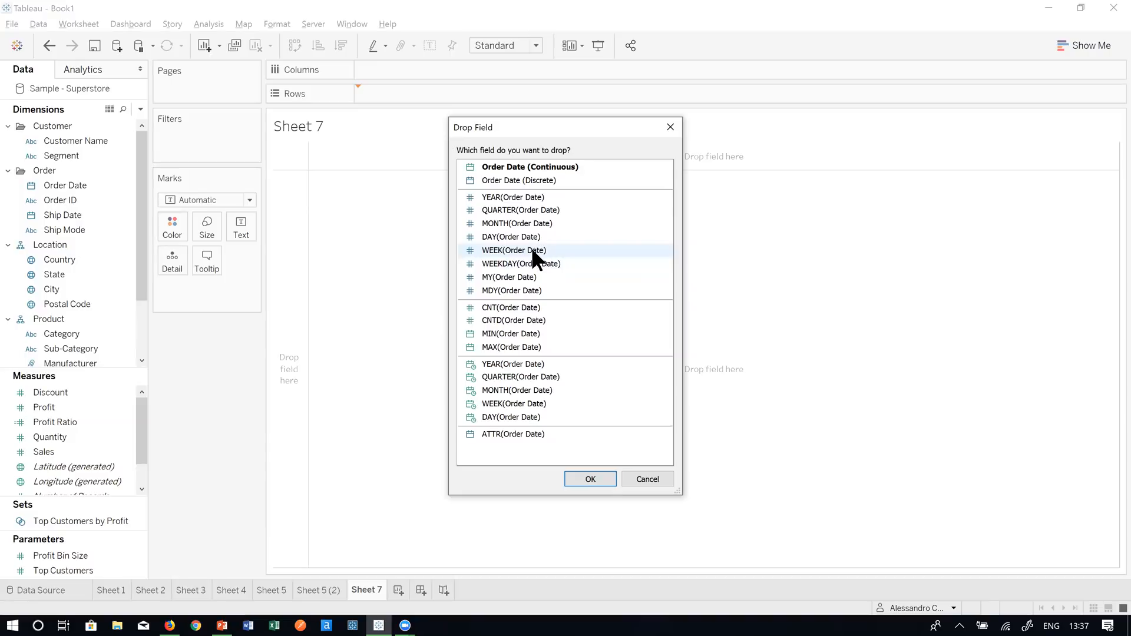
click(530, 247)
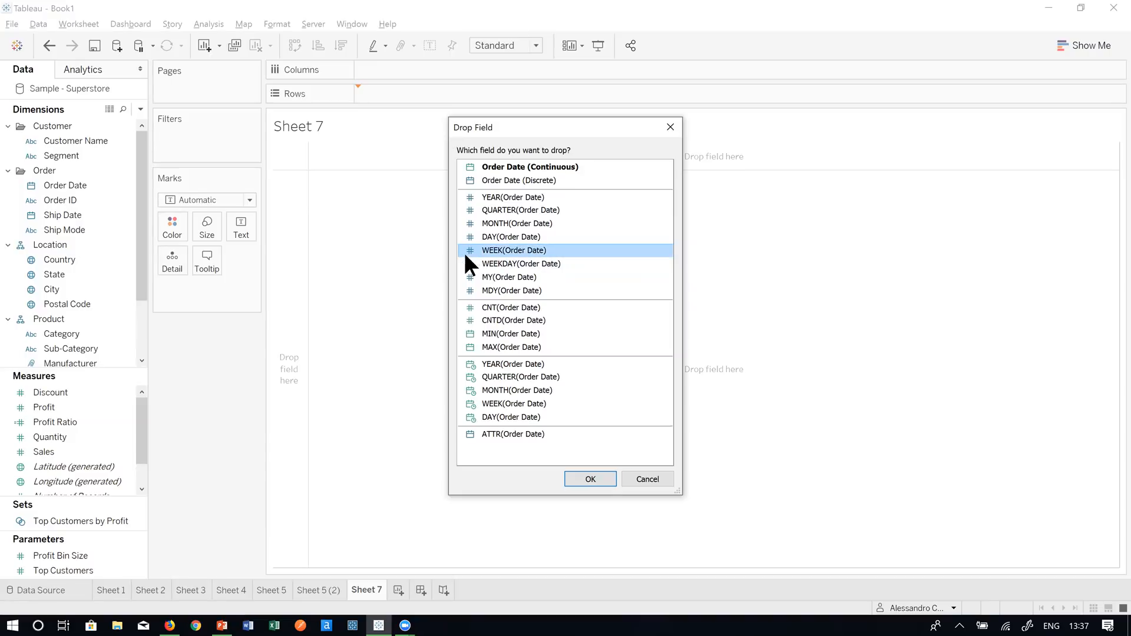
double_click(508, 251)
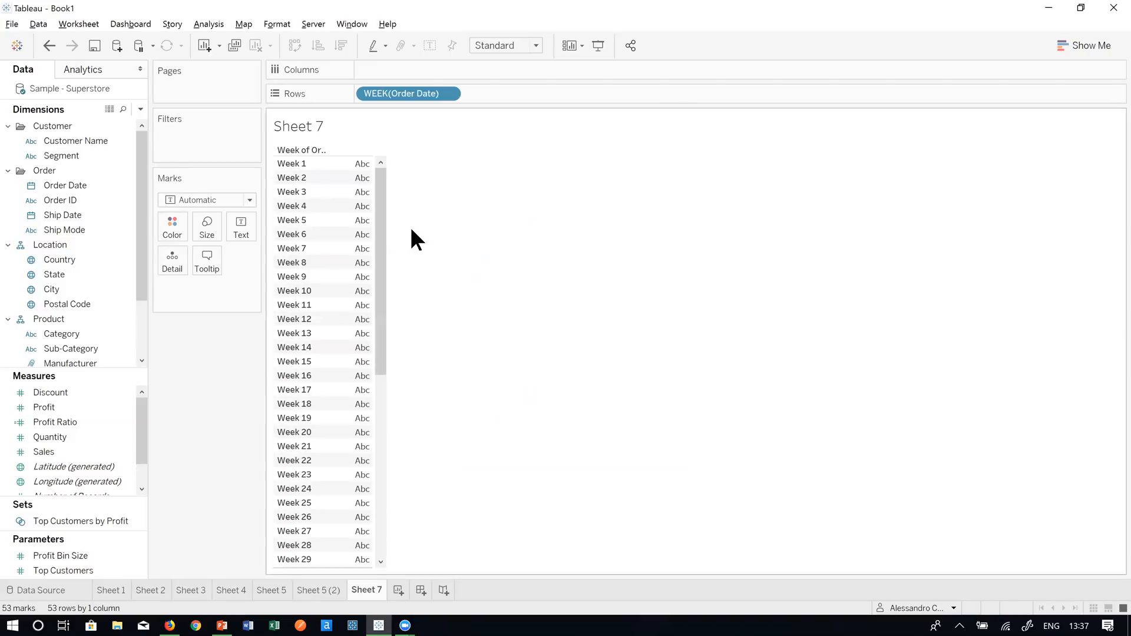
- Change the Rows date from Week to discrete Exact Date, listing 1236 dates from 03/01/2015
right_click(400, 96)
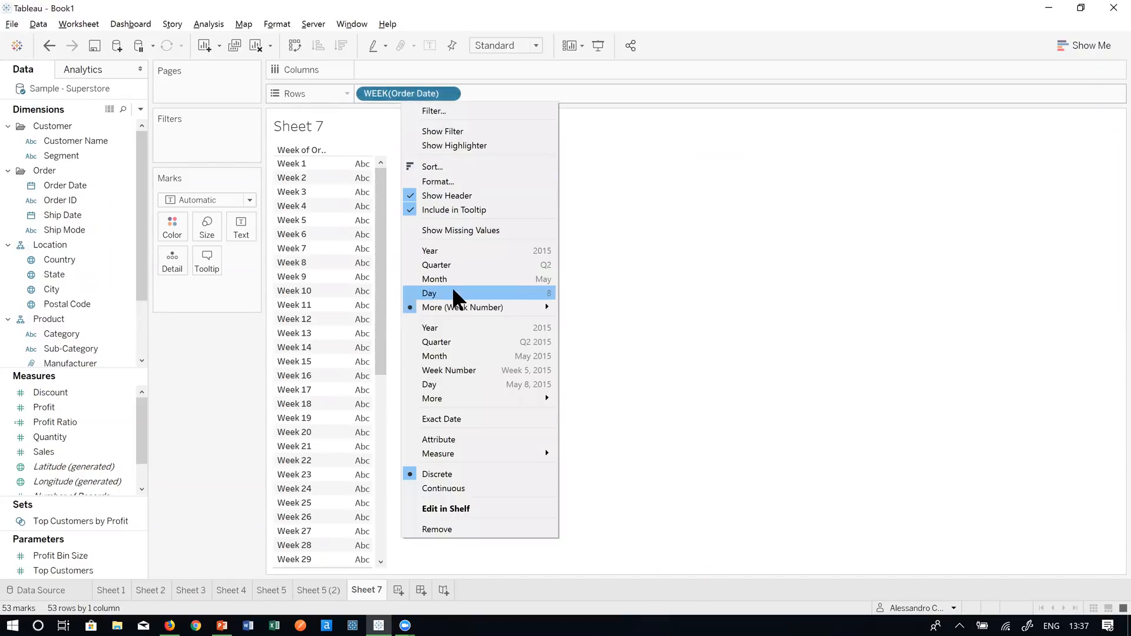
mouse_move(460, 318)
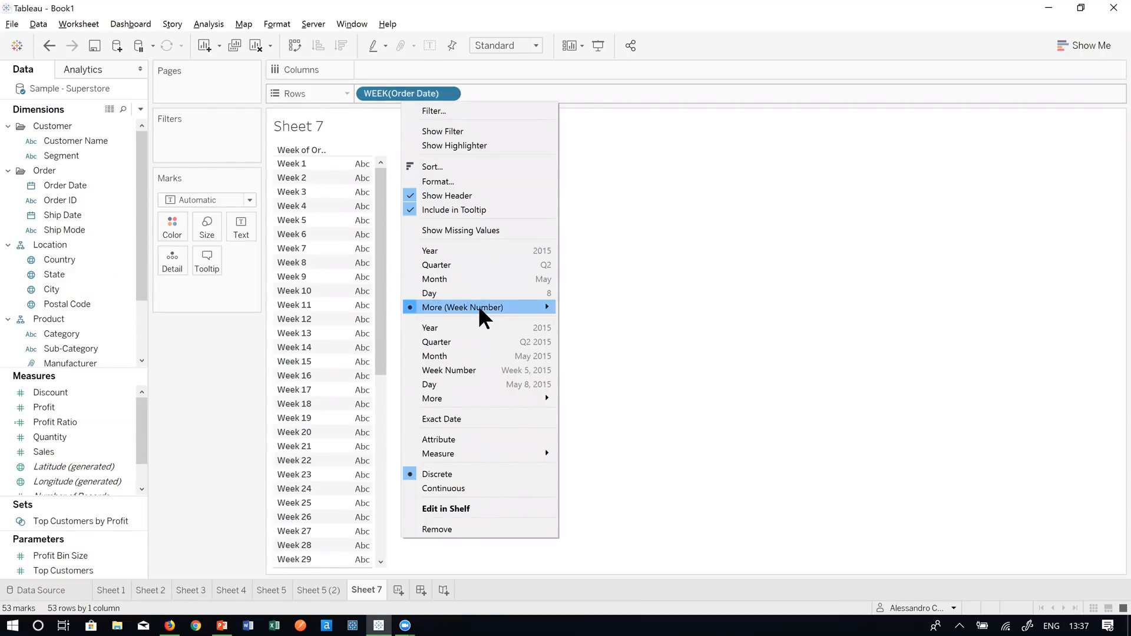
click(519, 279)
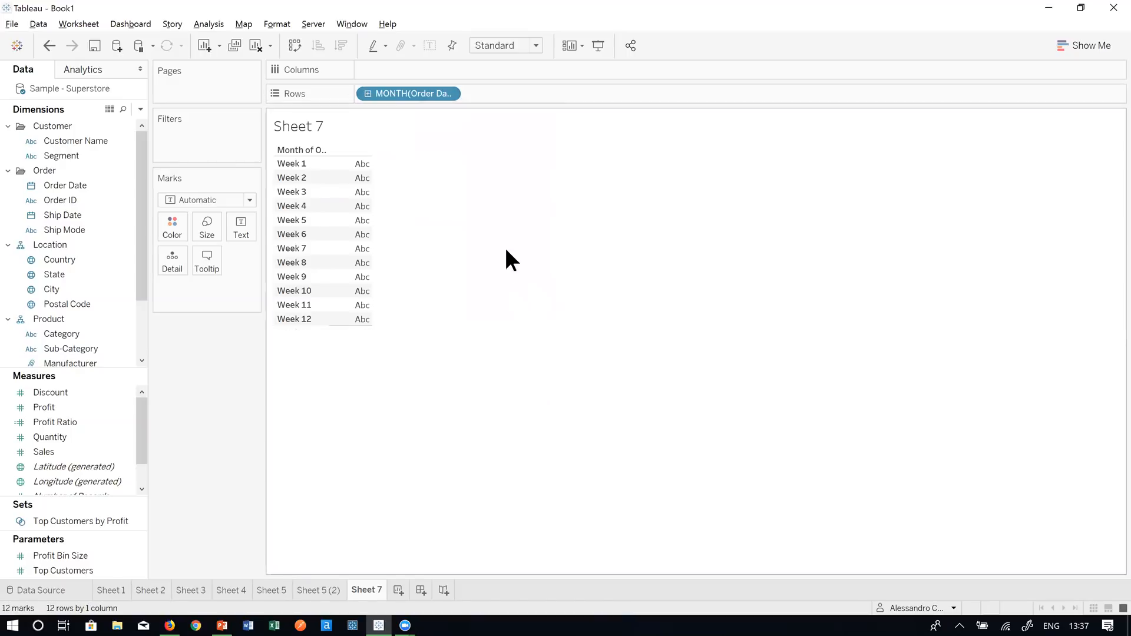
click(367, 92)
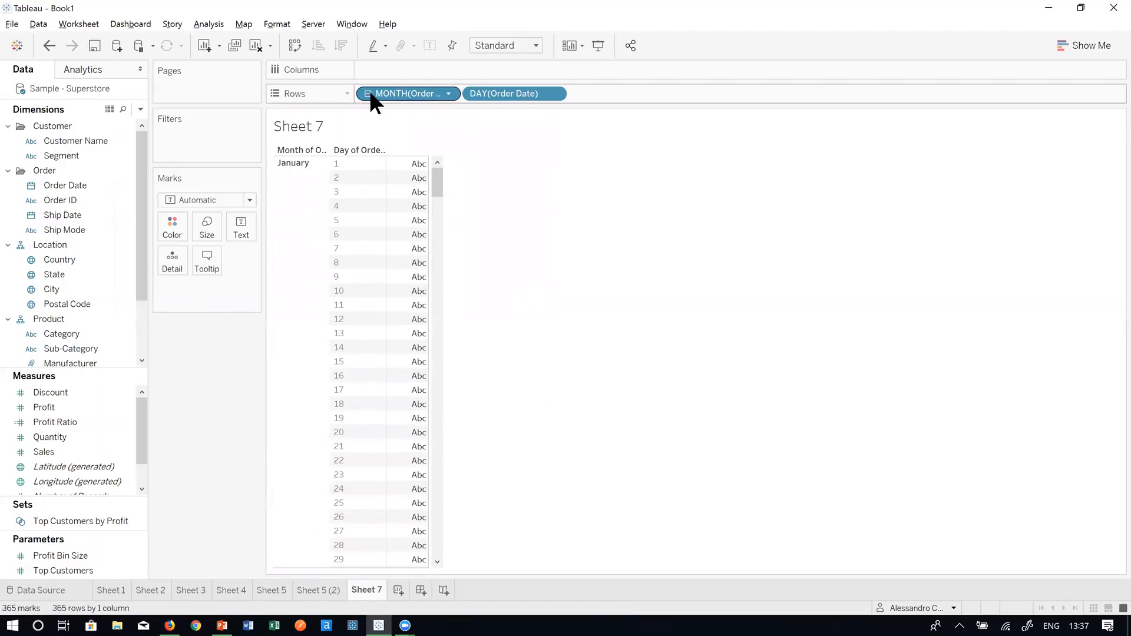
click(368, 93)
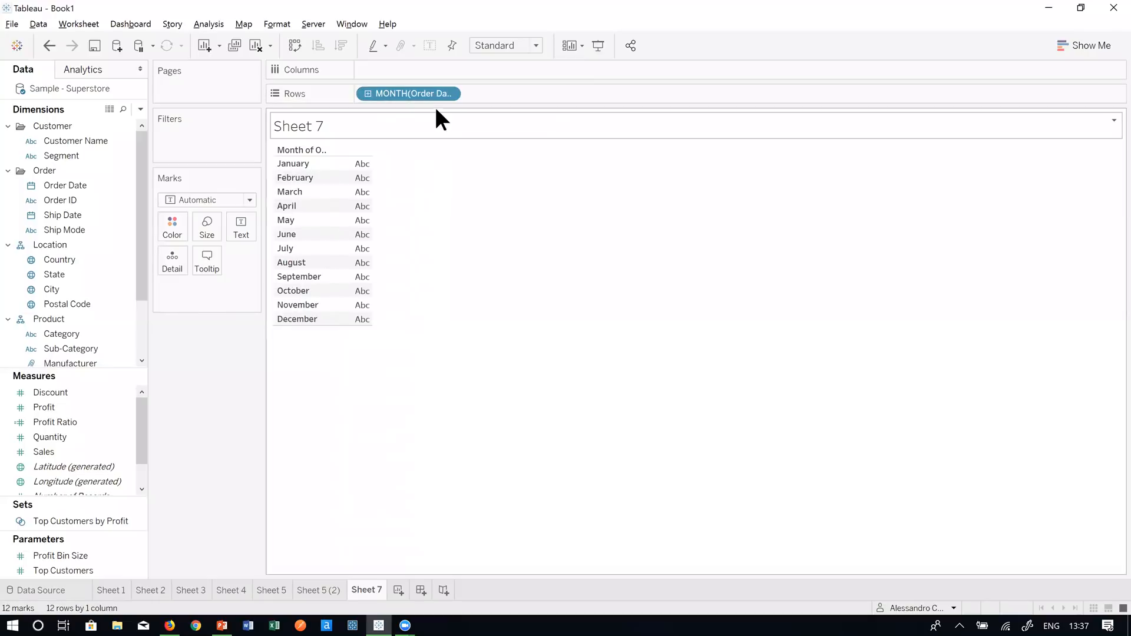
right_click(402, 89)
click(470, 408)
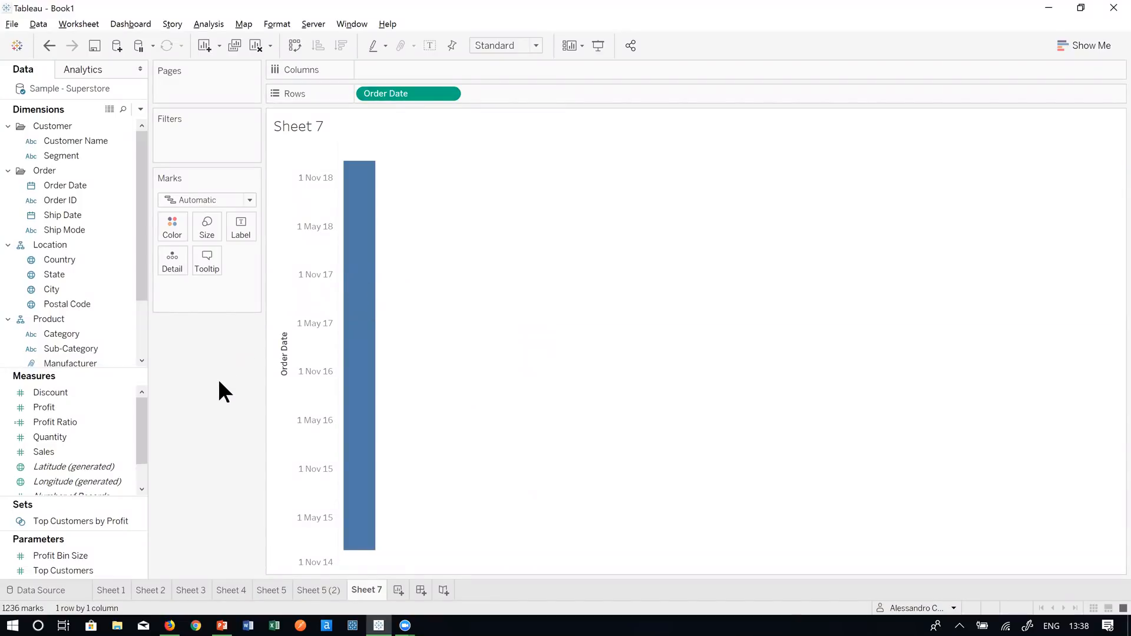
right_click(411, 93)
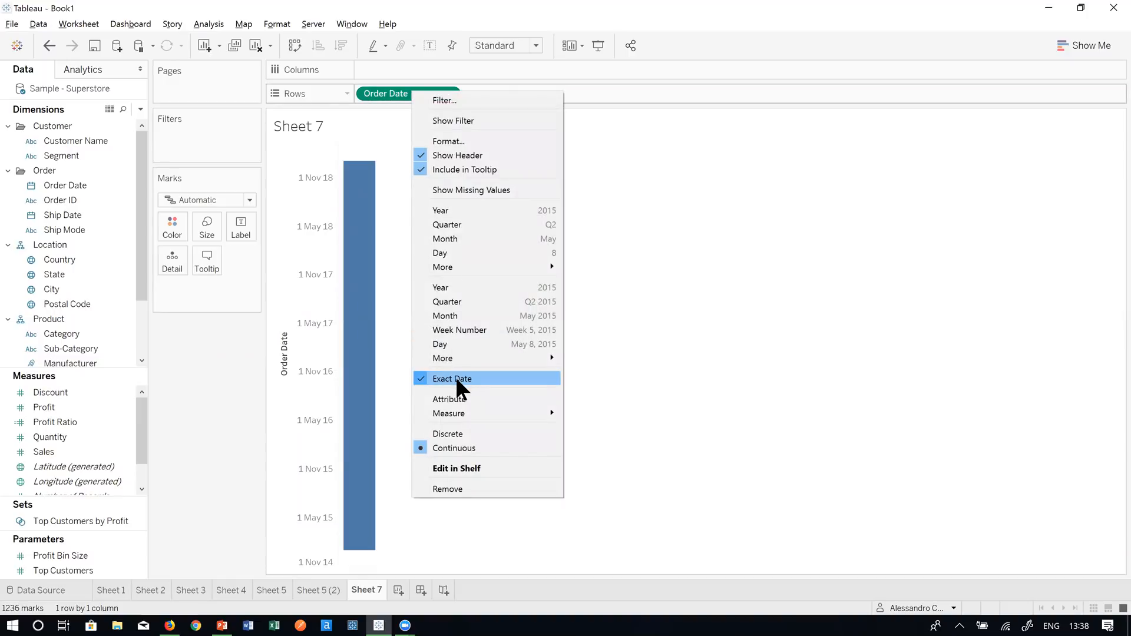
click(458, 430)
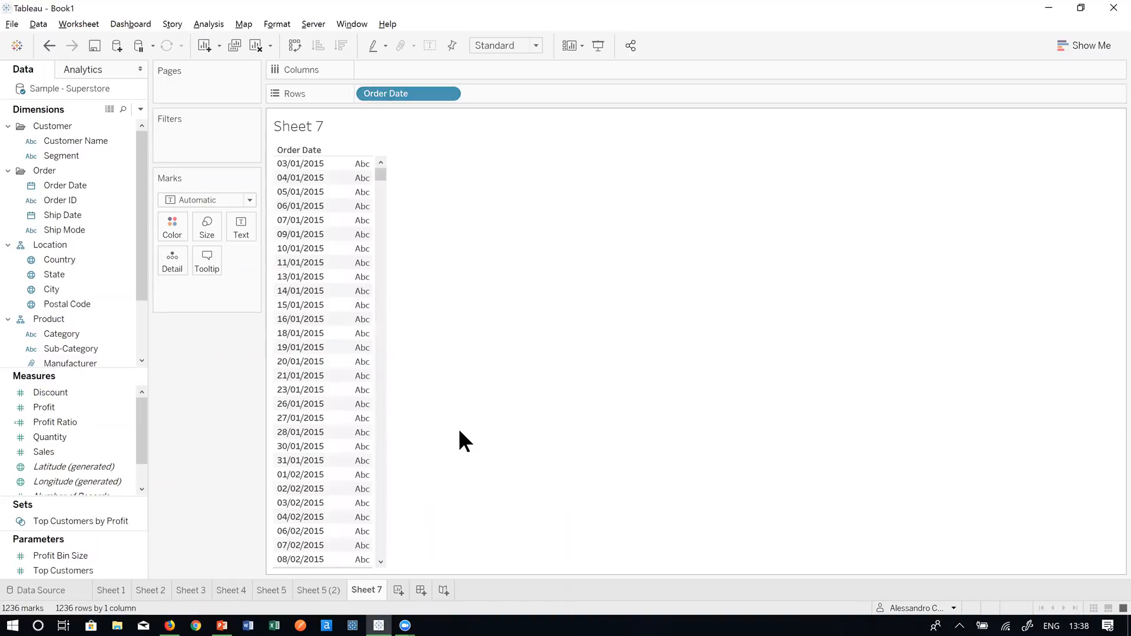
right_click(427, 91)
- Drop Sales onto the text column so each order date shows SUM(Sales), totalling $2,297,201
click(391, 137)
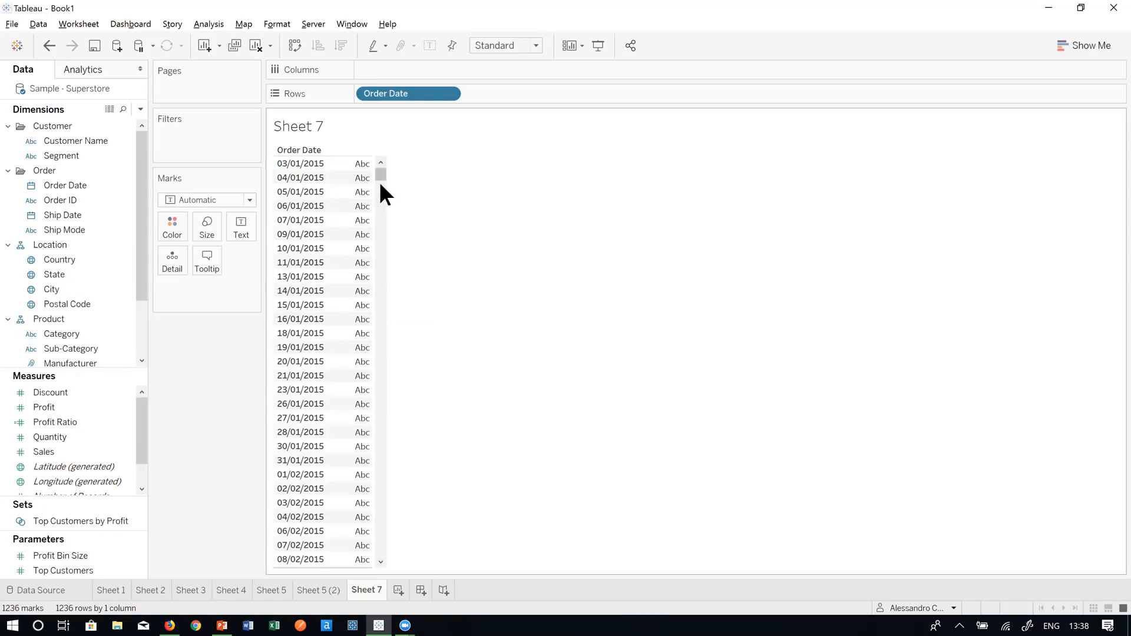
drag(381, 173, 380, 151)
click(86, 186)
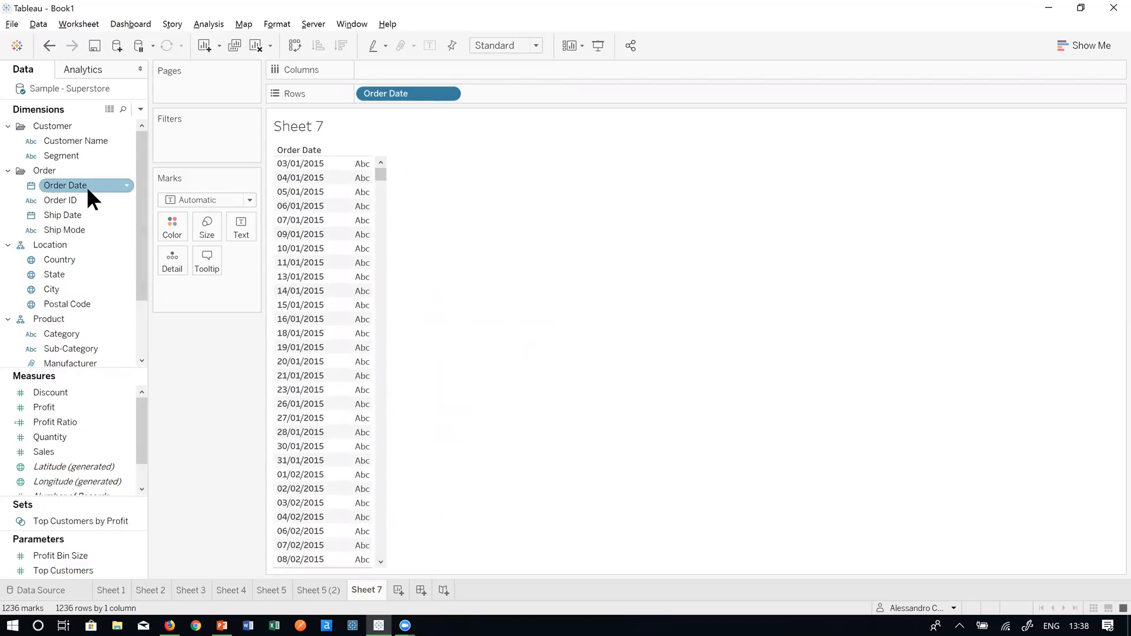
right_click(418, 91)
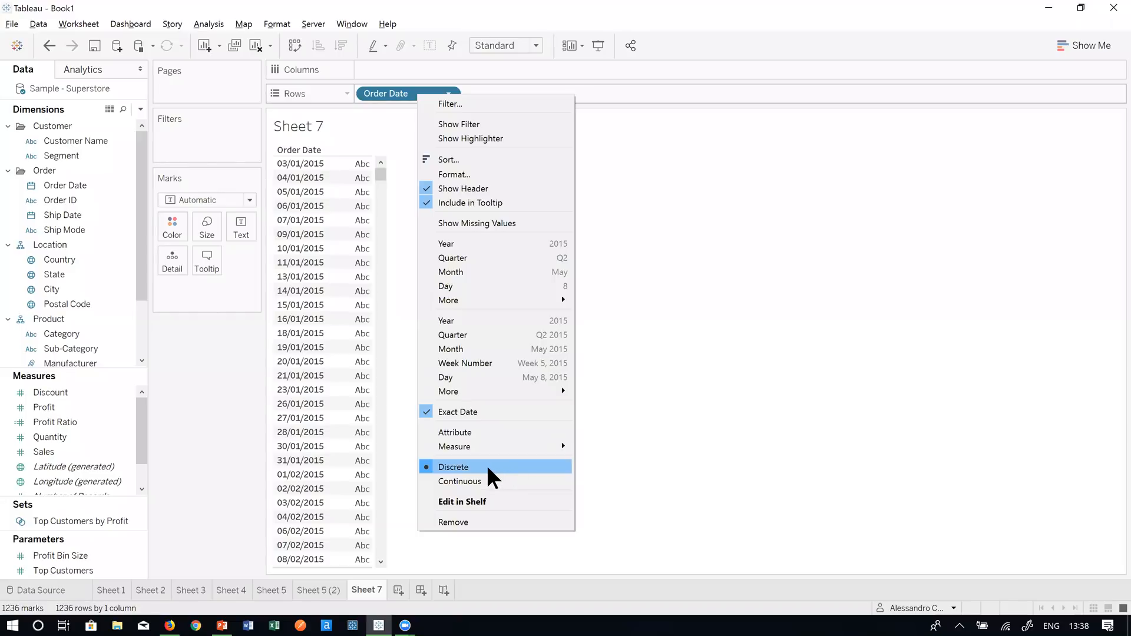
click(644, 454)
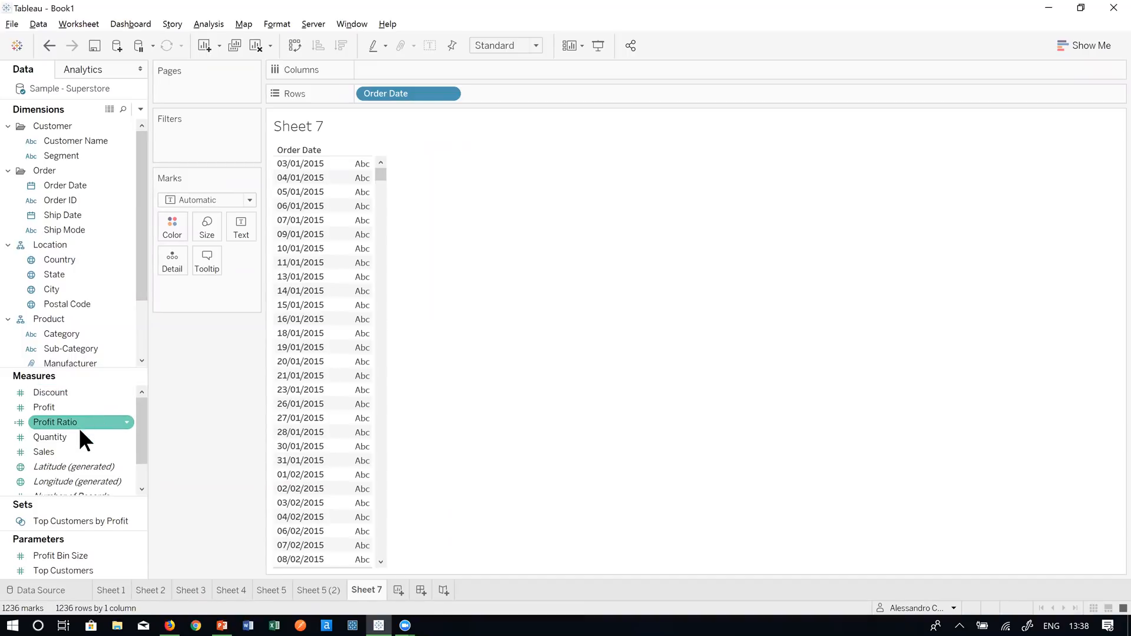
drag(86, 449, 349, 271)
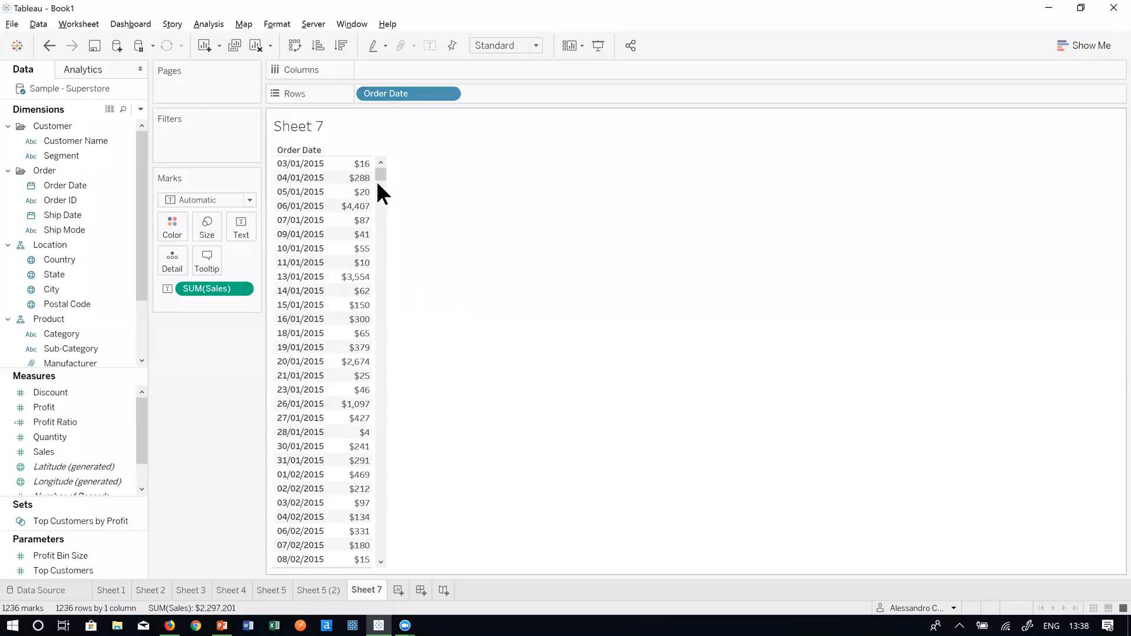
mouse_move(381, 171)
mouse_down()
mouse_move(385, 190)
mouse_move(386, 161)
mouse_up()
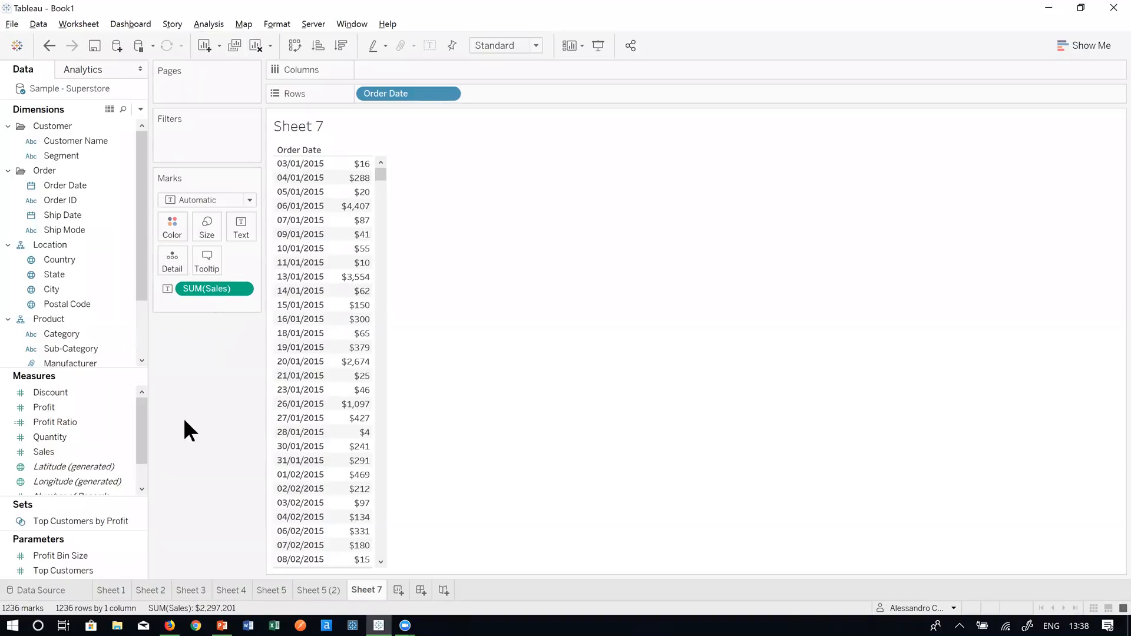
drag(142, 423, 143, 453)
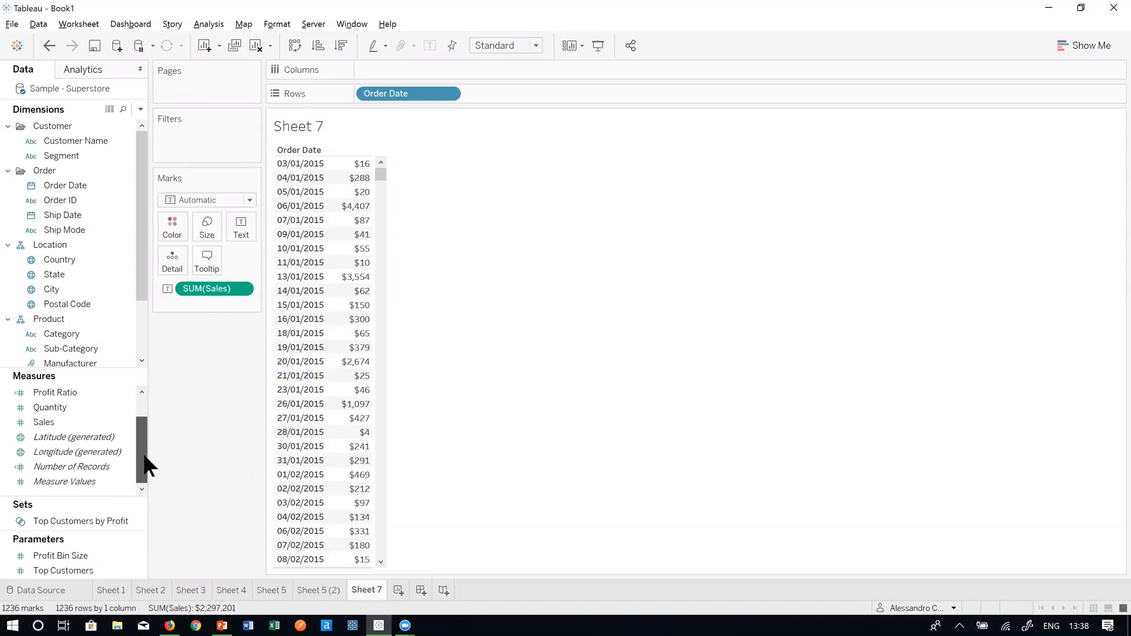
- Turn SUM(Sales) into a Running Total using Sum, so 04/01/2015 reads $305
right_click(229, 288)
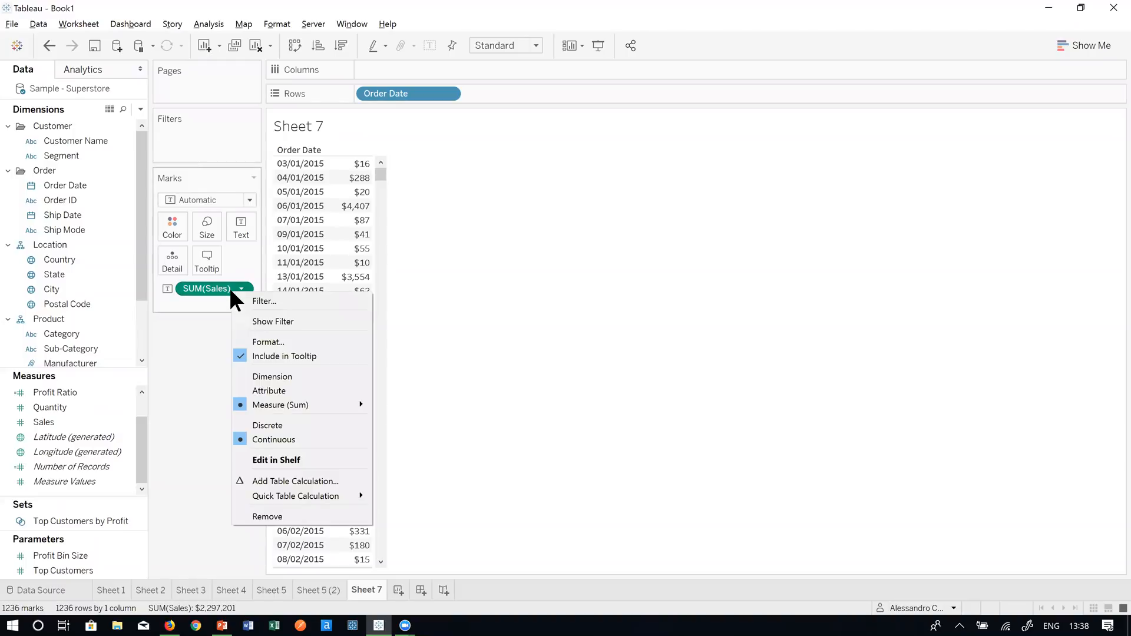
click(265, 482)
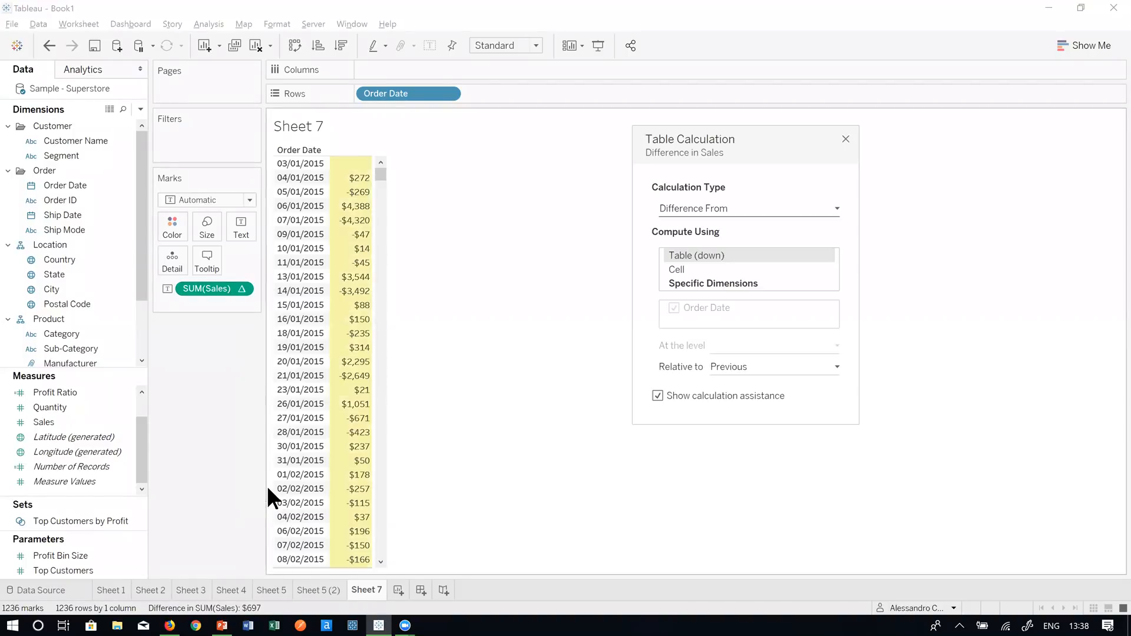
click(758, 204)
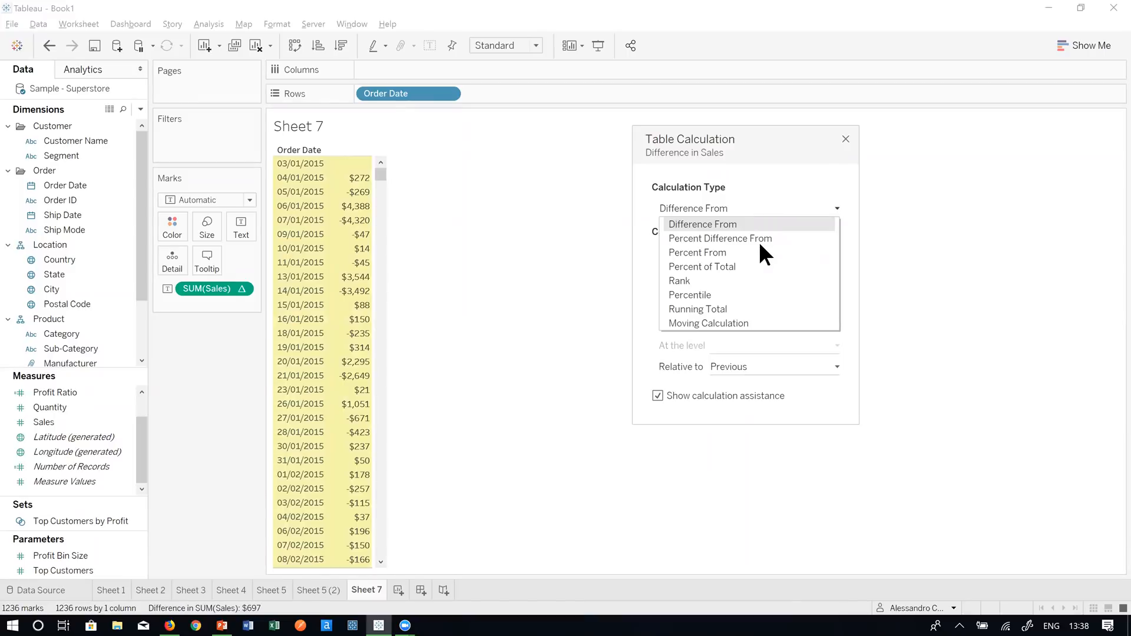
click(755, 308)
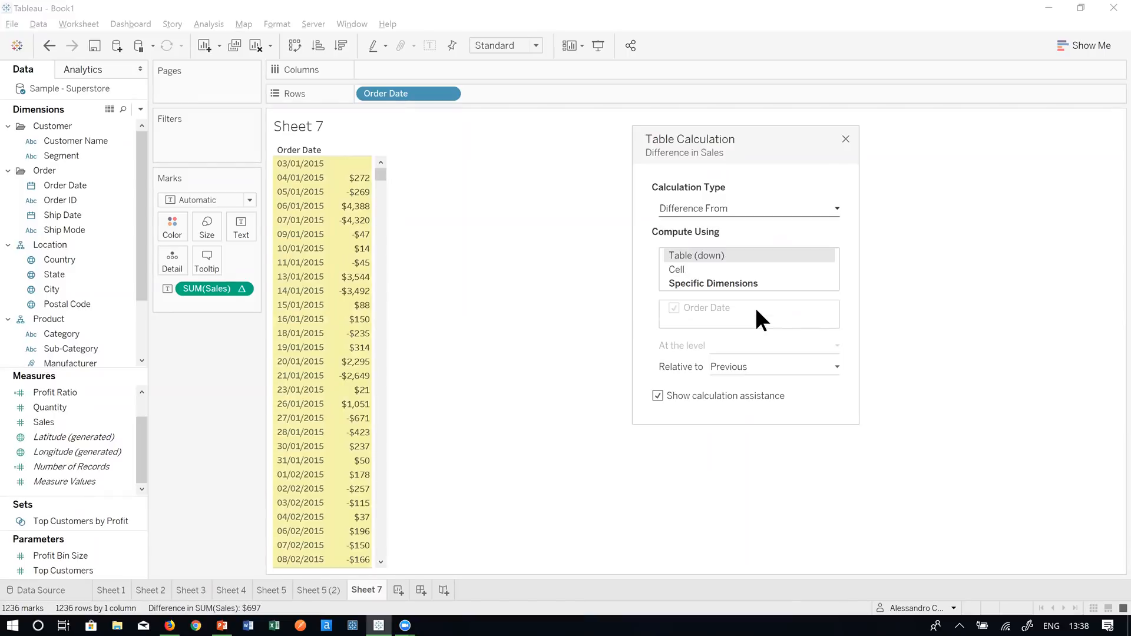
click(695, 229)
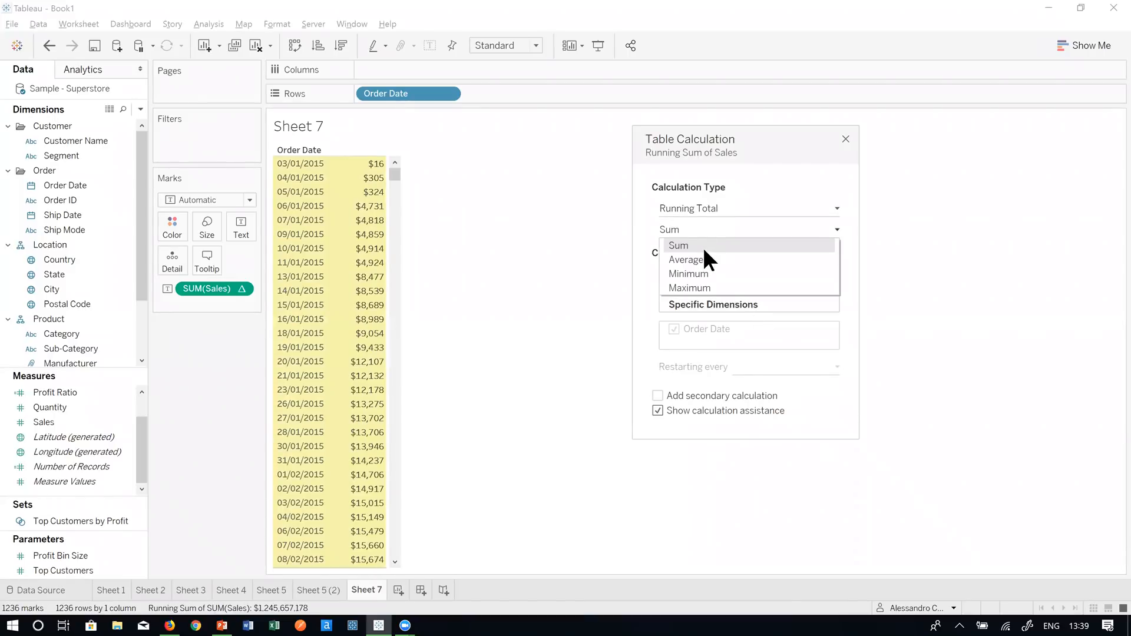
click(691, 246)
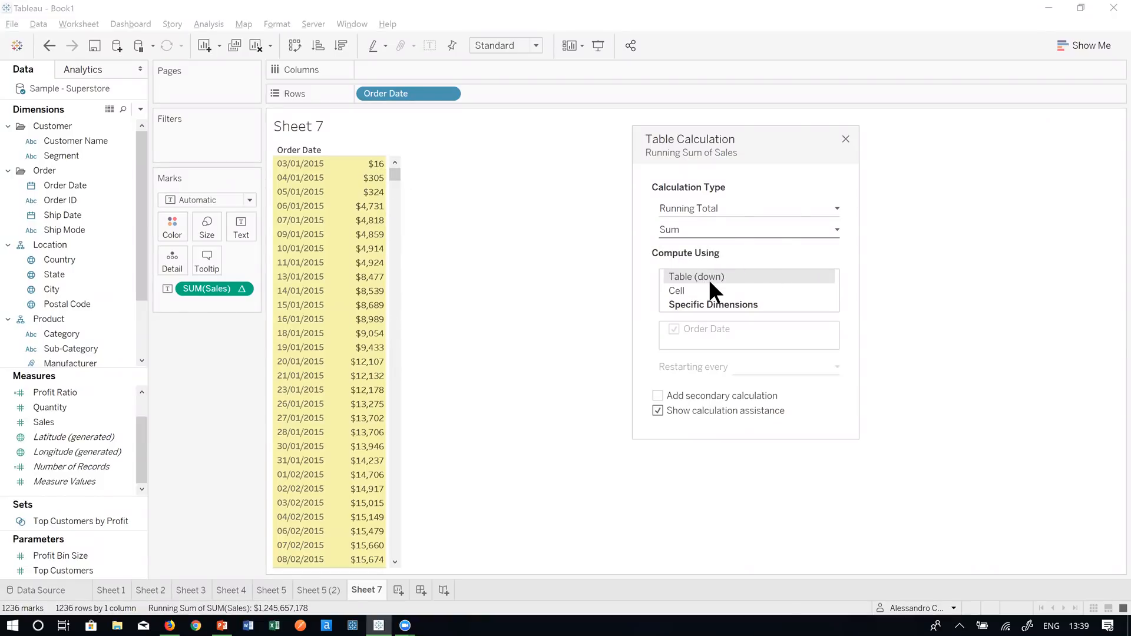
click(845, 139)
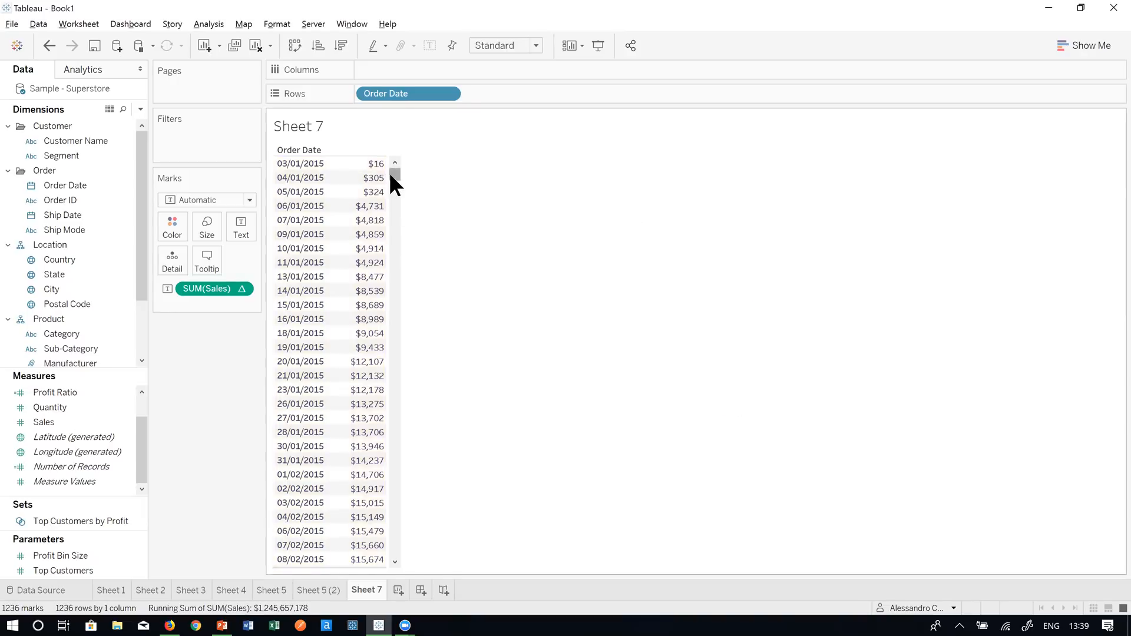
- Fit the Sheet 7 table to Entire View and scroll to its last row, $2,297,201 on 30/12/2018
click(517, 46)
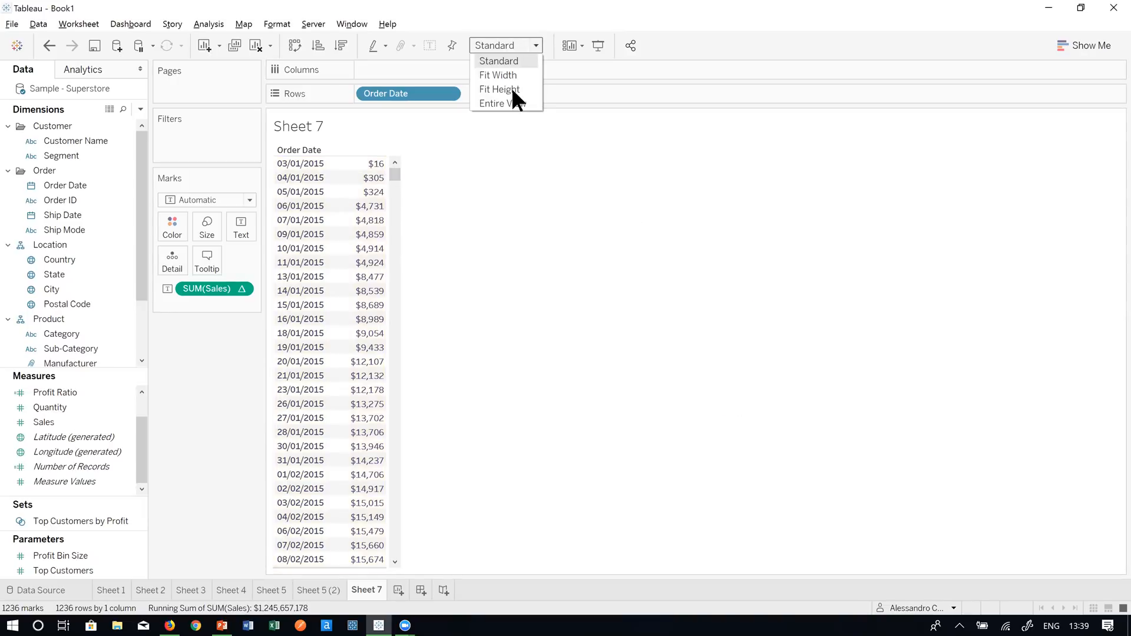
click(503, 104)
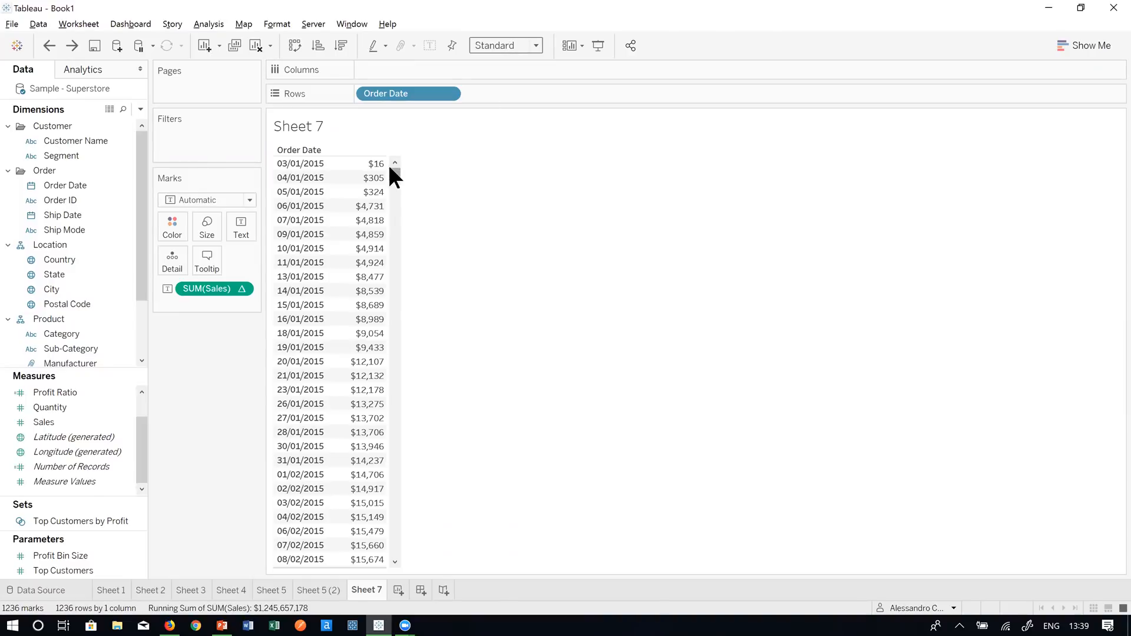
mouse_move(384, 173)
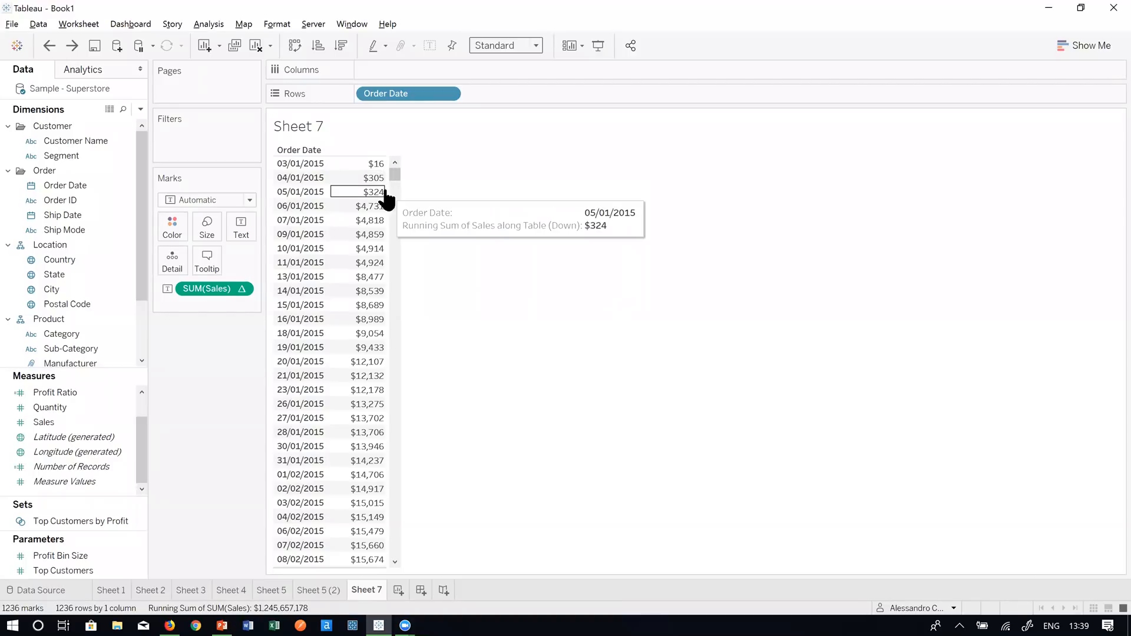
mouse_move(383, 214)
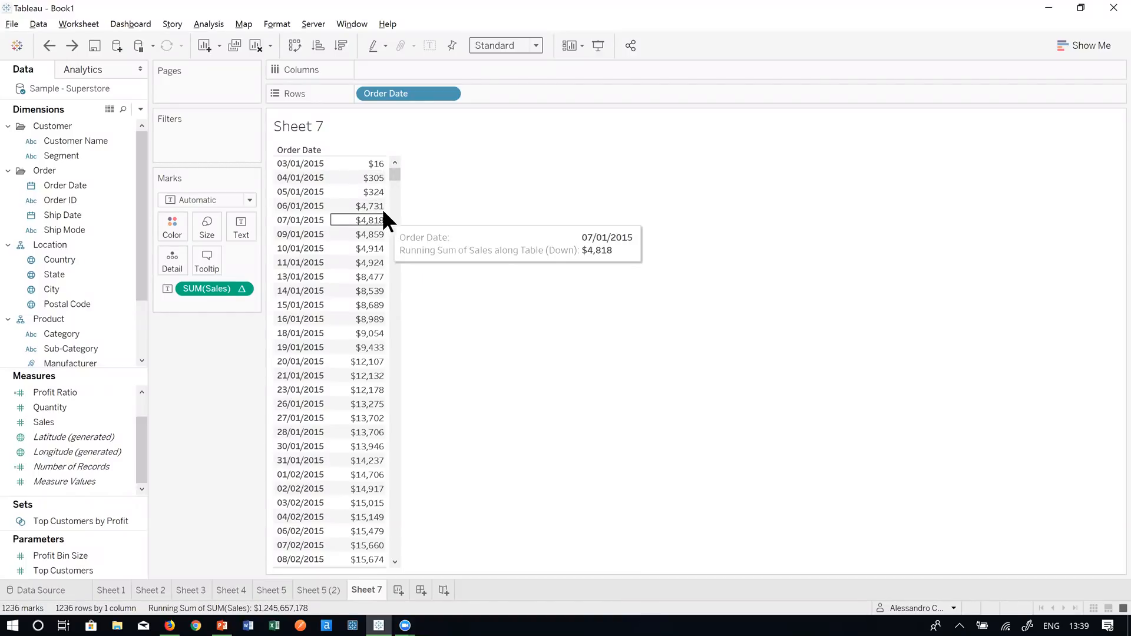
drag(390, 172, 441, 581)
mouse_move(353, 565)
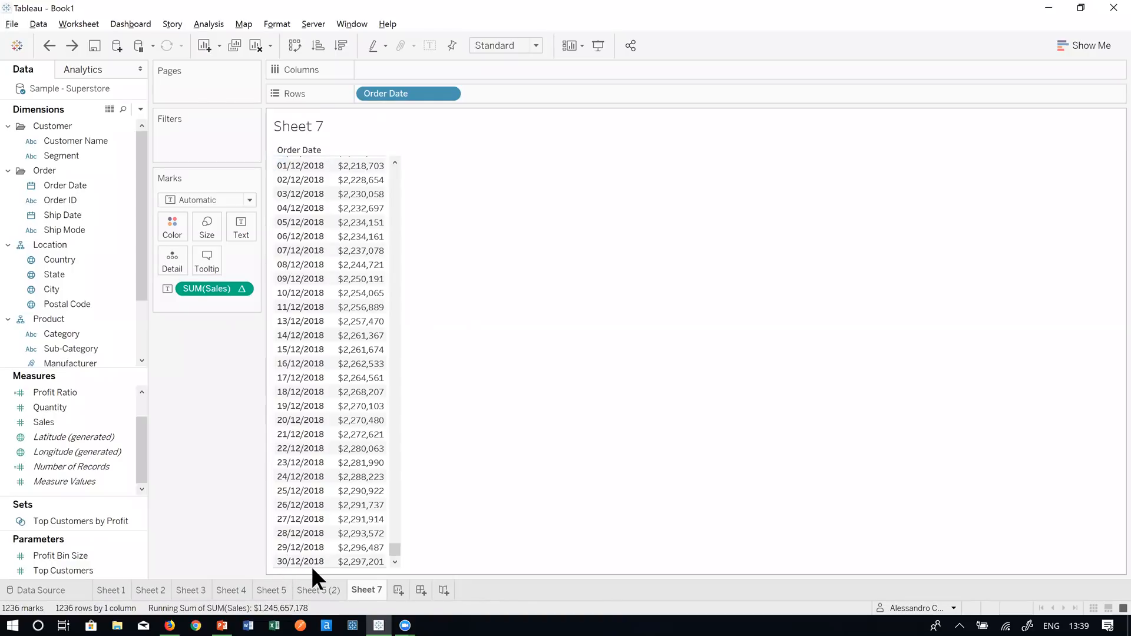
- Sort Order Date ascending, swap rows and columns, and put the running SUM(Sales) on Rows
click(317, 42)
click(293, 45)
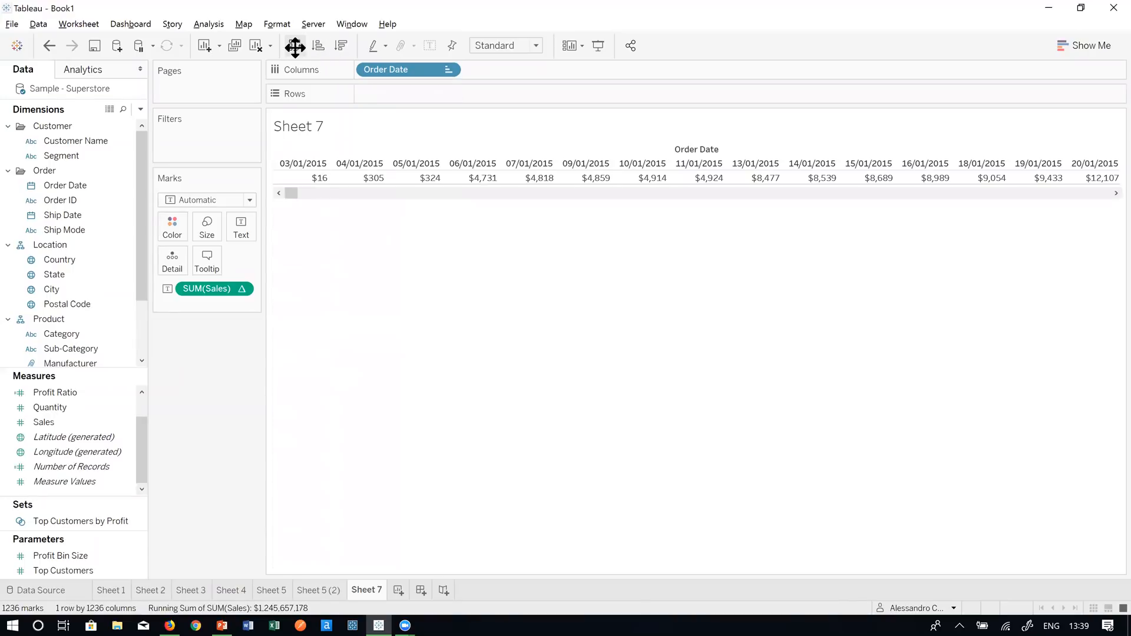
click(387, 68)
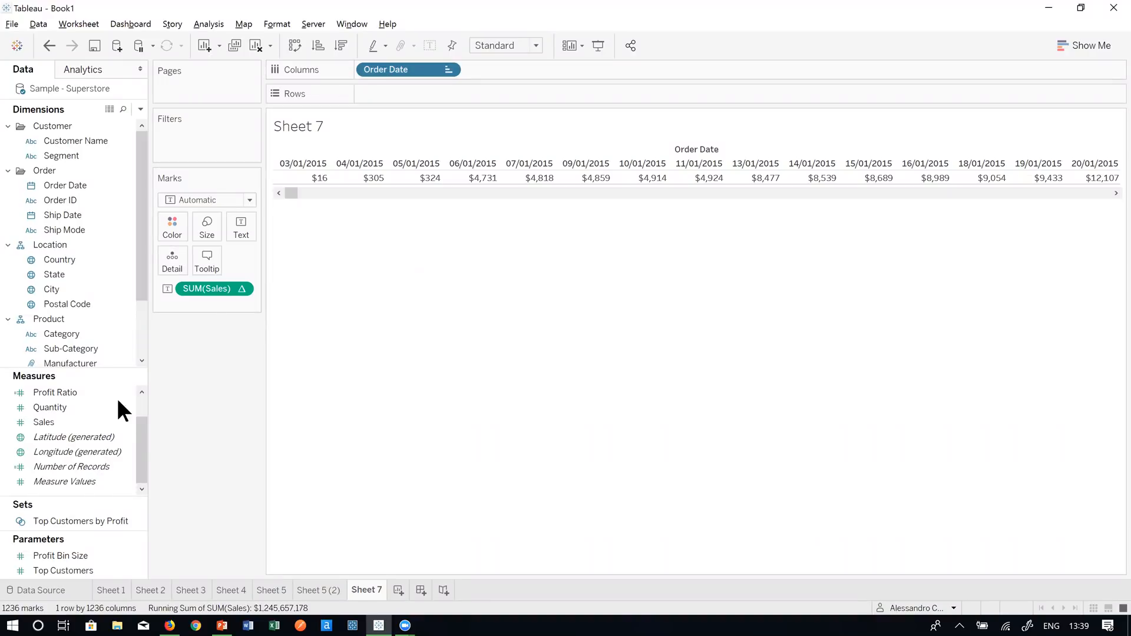
drag(204, 289, 406, 93)
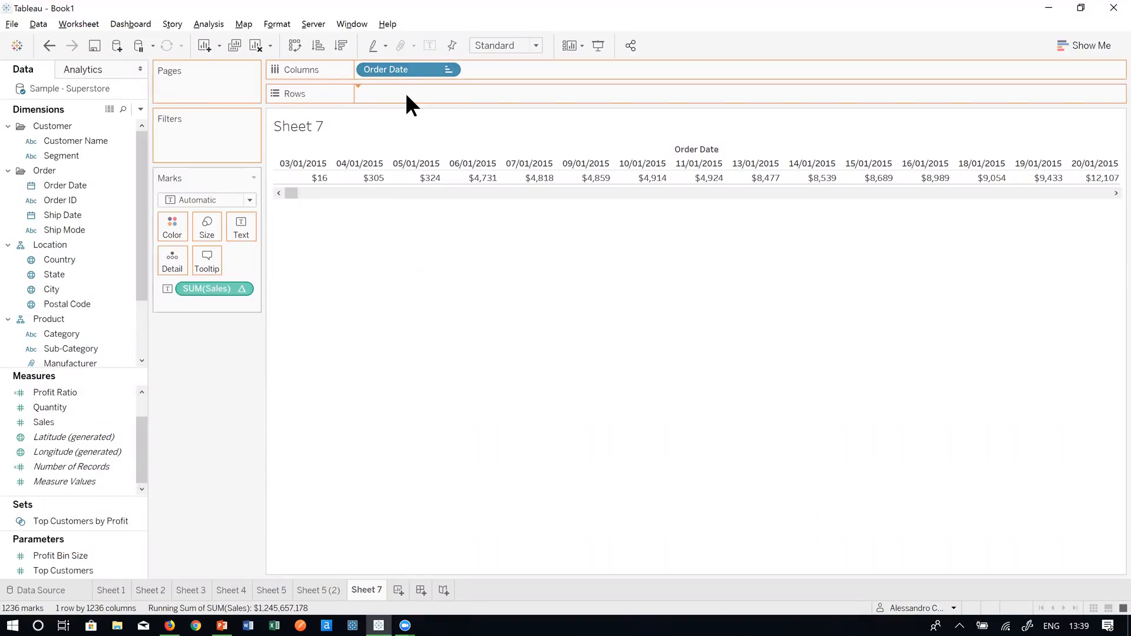
- Make Order Date continuous and change the mark type to Area
right_click(389, 67)
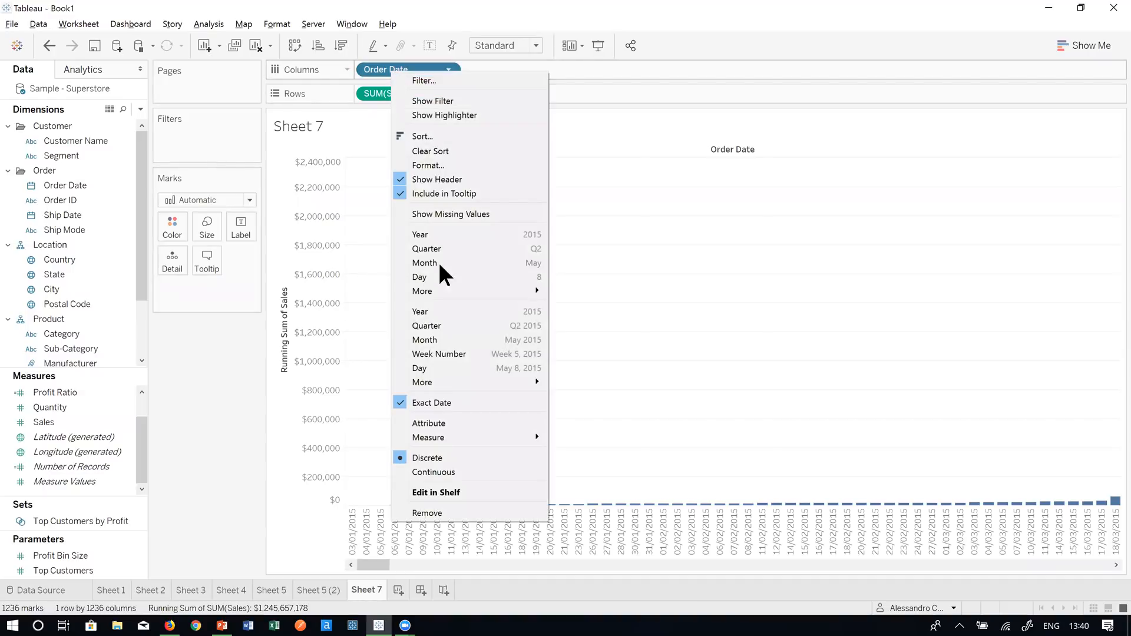
click(451, 472)
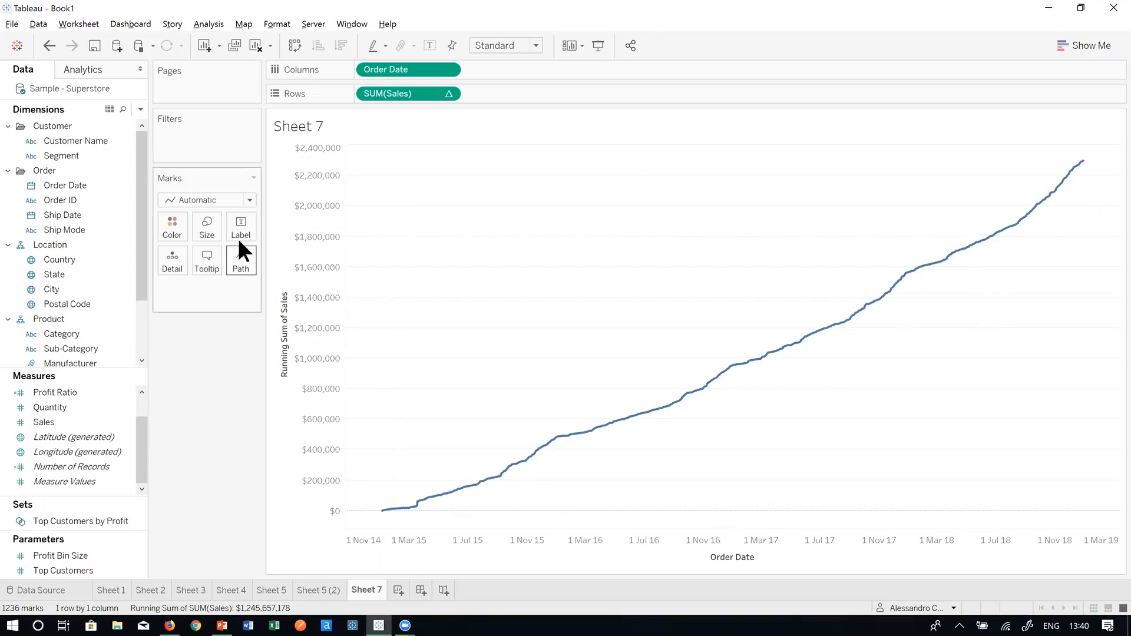
click(228, 200)
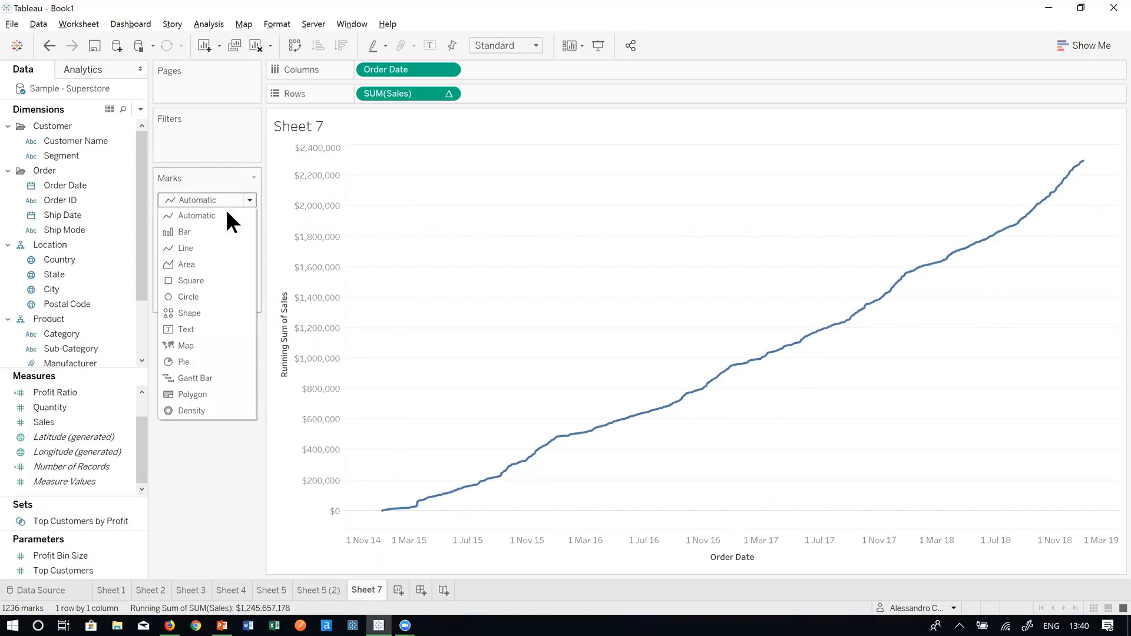
click(219, 263)
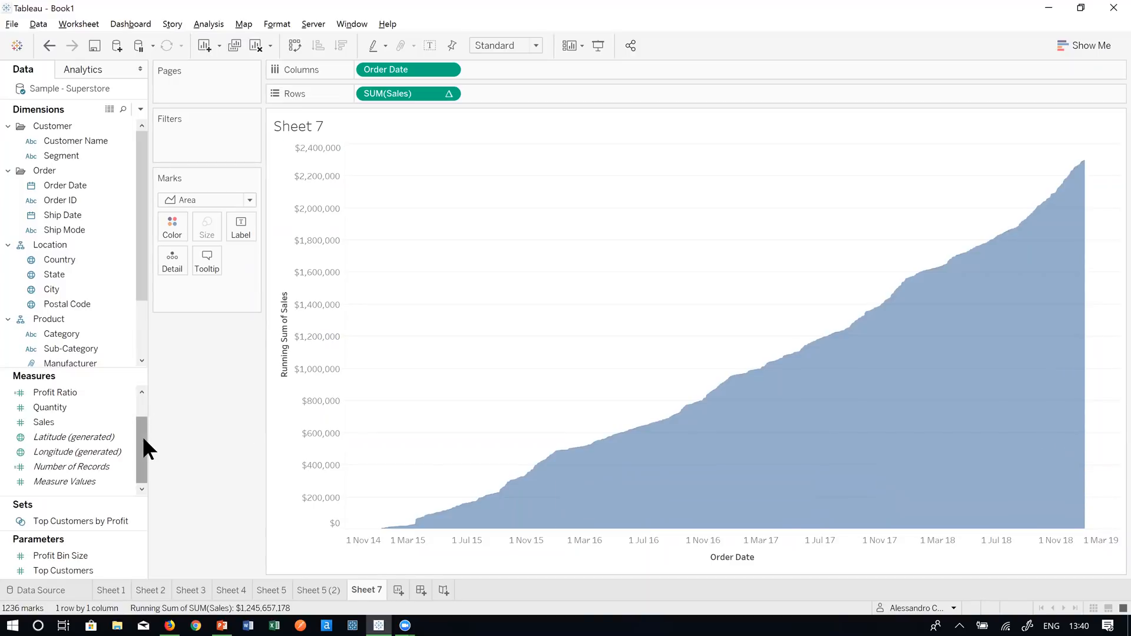
- Add Profit to Rows as a second area chart and clear the table calculation from SUM(Sales)
drag(142, 436, 144, 415)
click(94, 451)
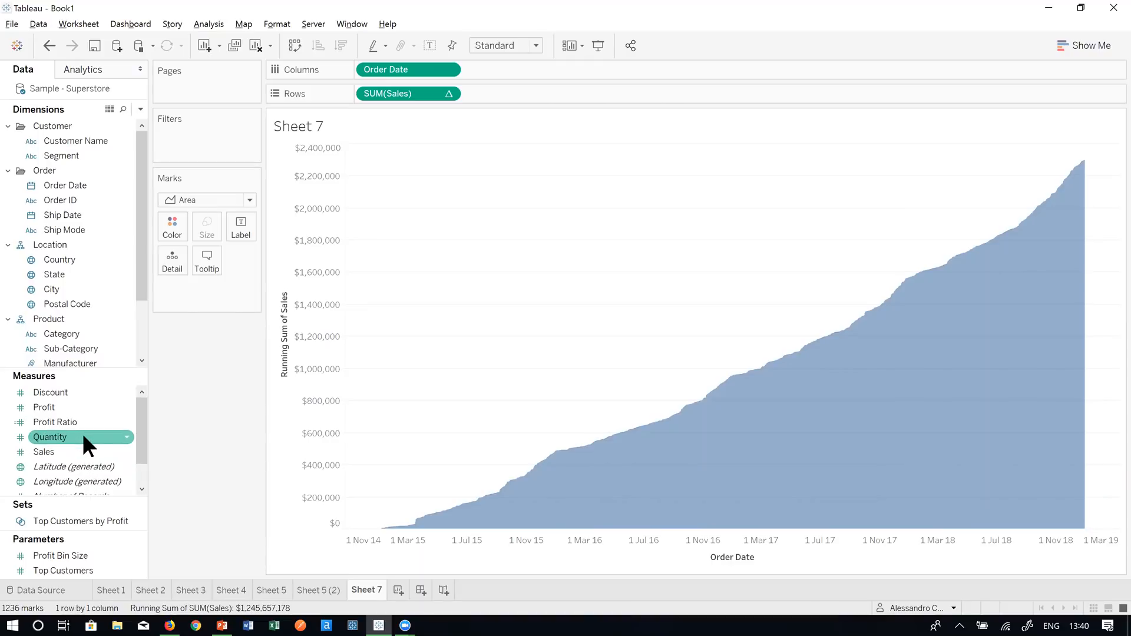
drag(93, 407, 543, 87)
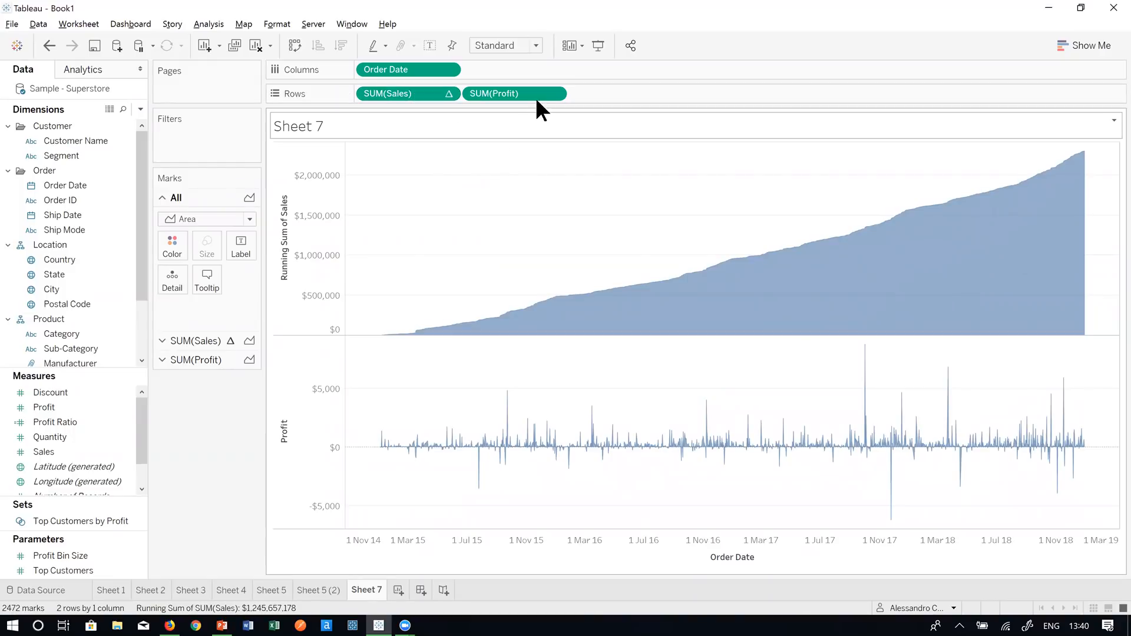
right_click(423, 93)
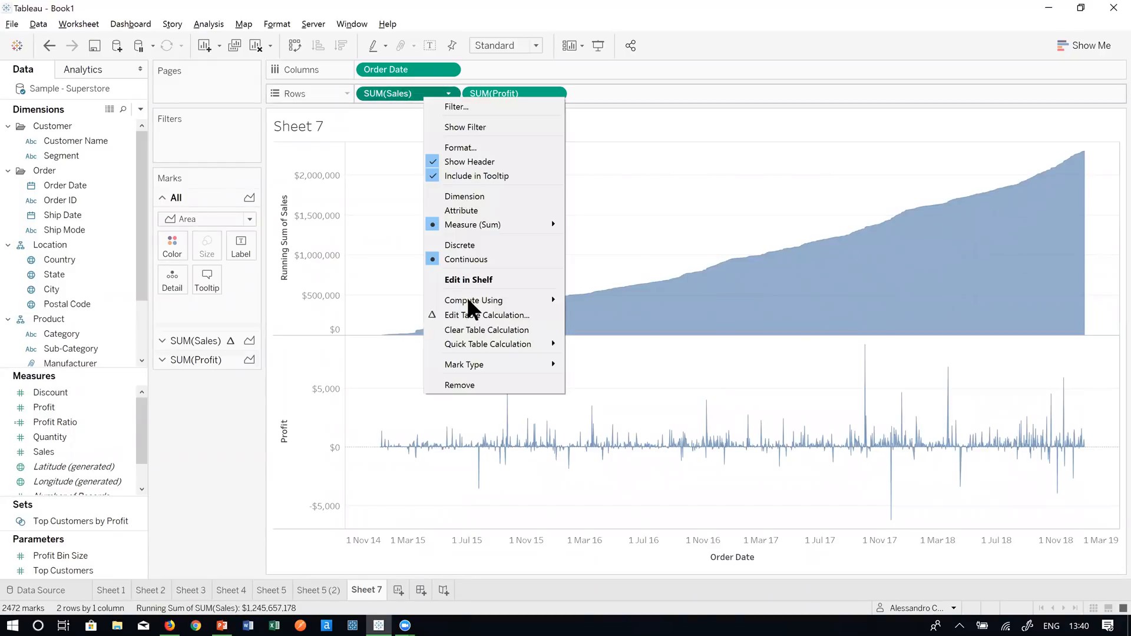
click(476, 329)
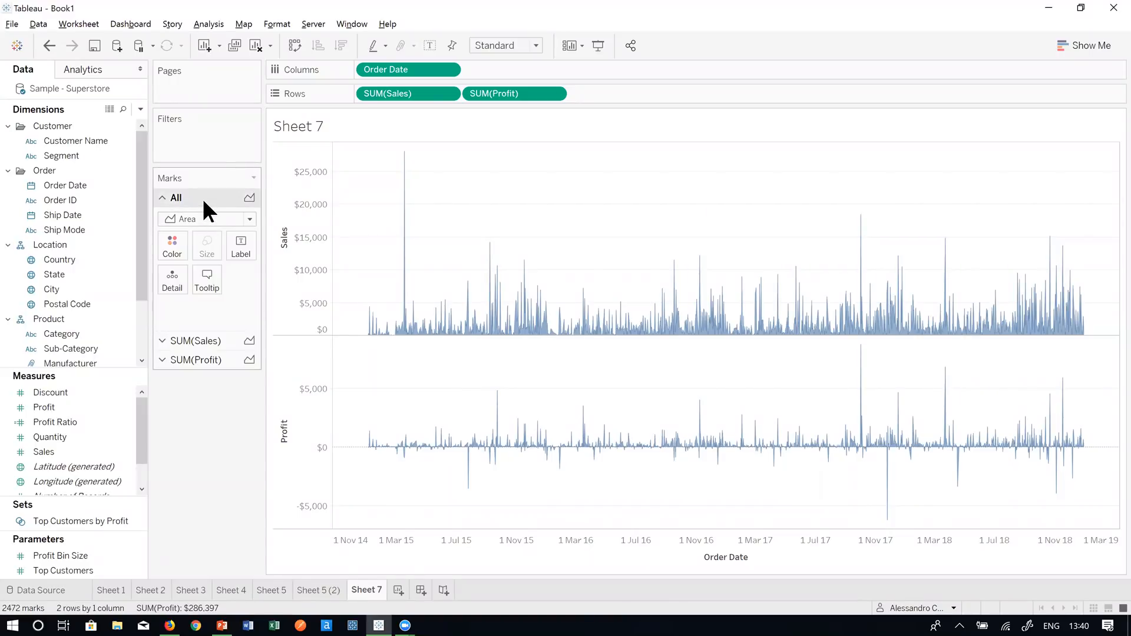
- Apply a Running Total quick table calculation to SUM(Sales)
right_click(427, 94)
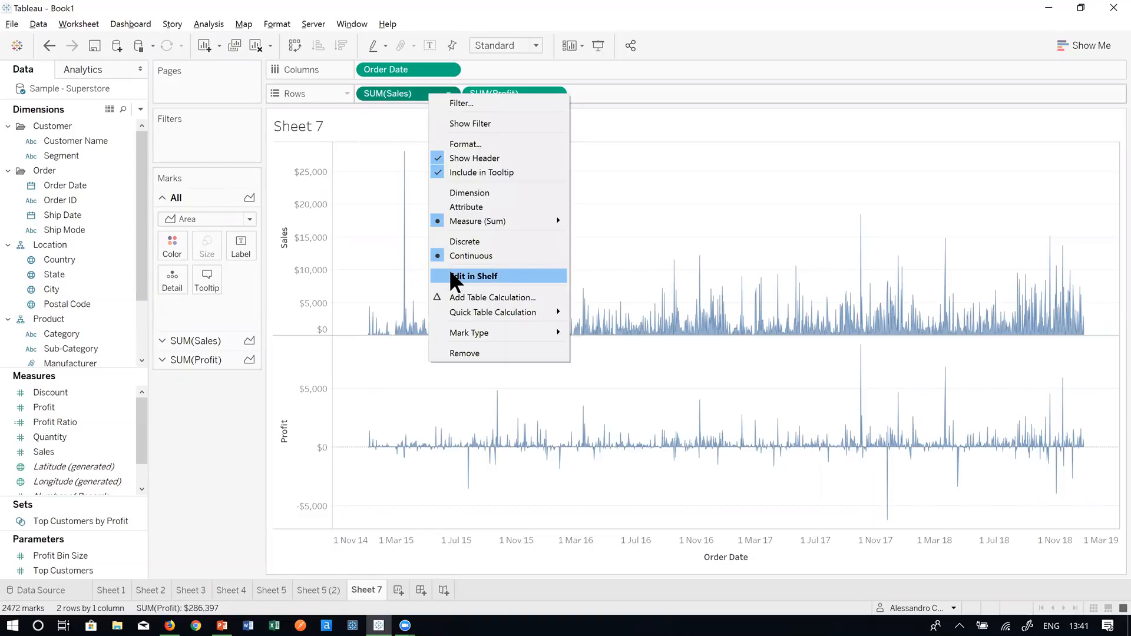
mouse_move(474, 313)
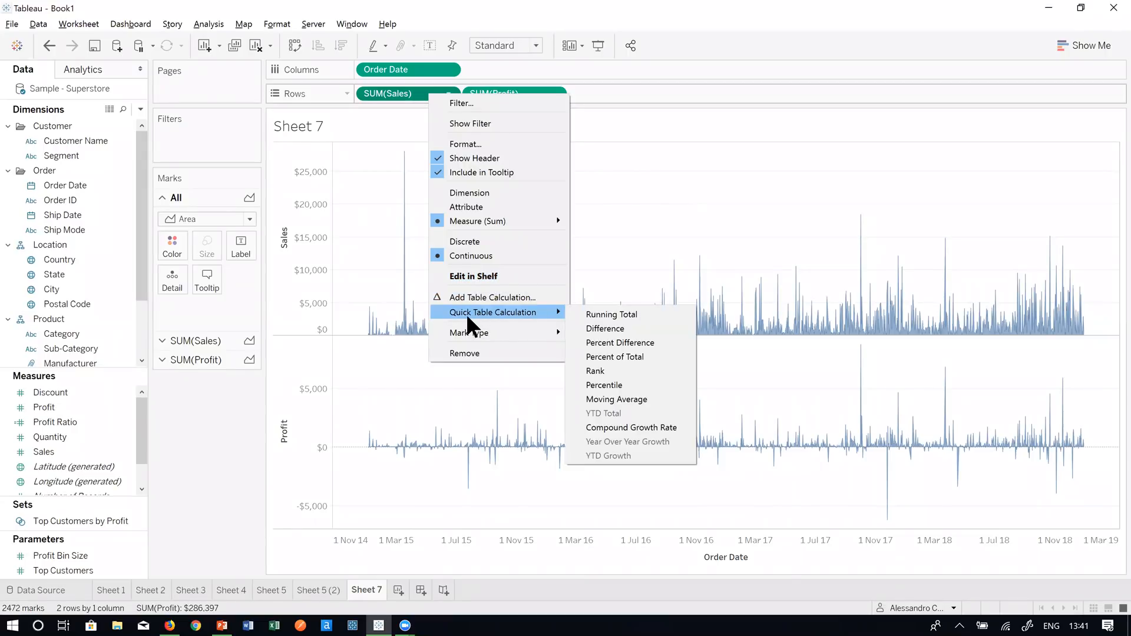
click(620, 314)
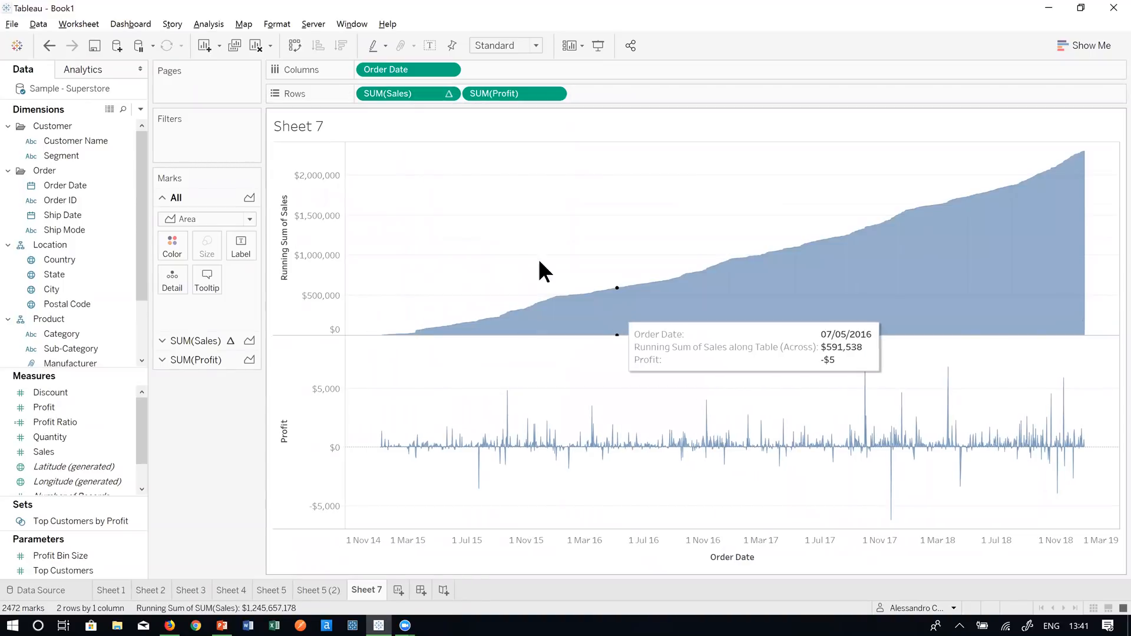
- Apply a Running Total quick table calculation to SUM(Profit)
right_click(526, 92)
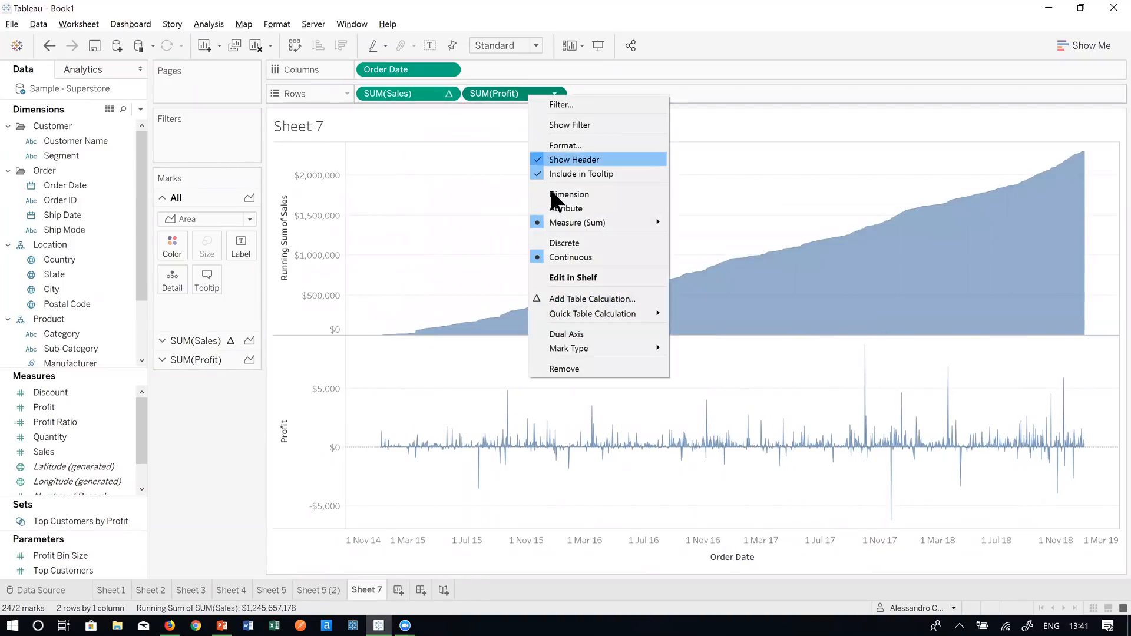
mouse_move(550, 313)
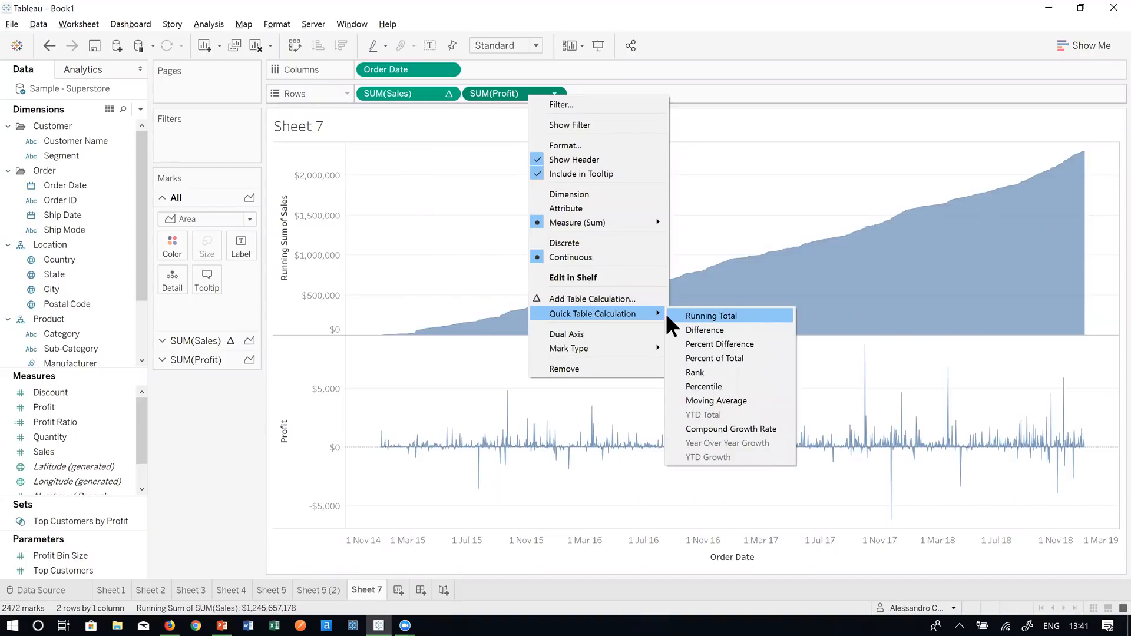
click(709, 317)
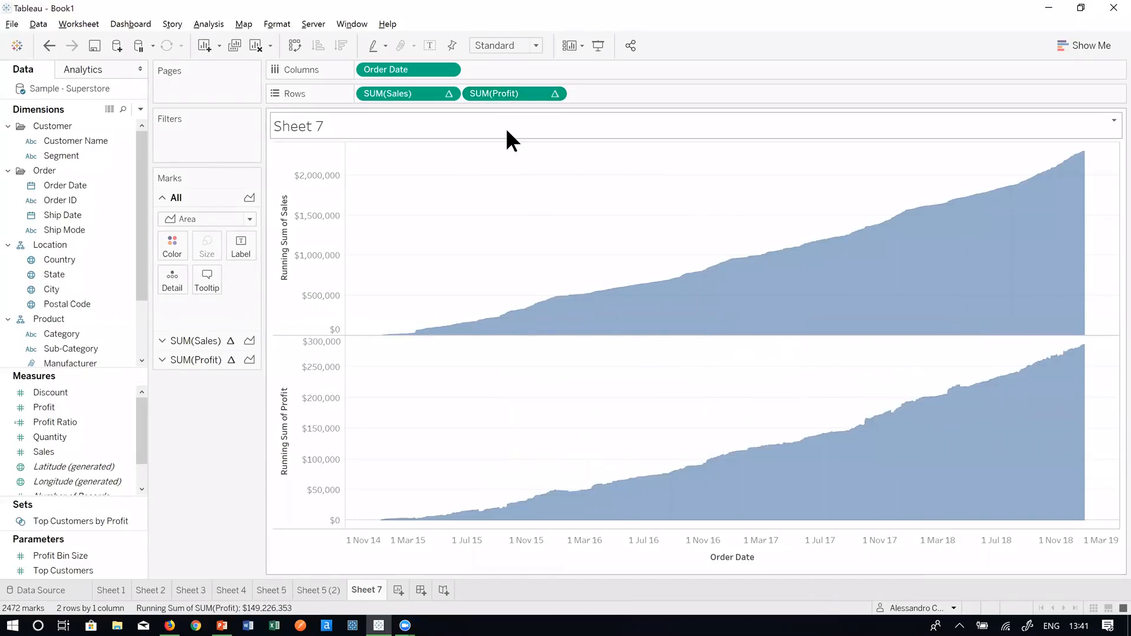
right_click(520, 92)
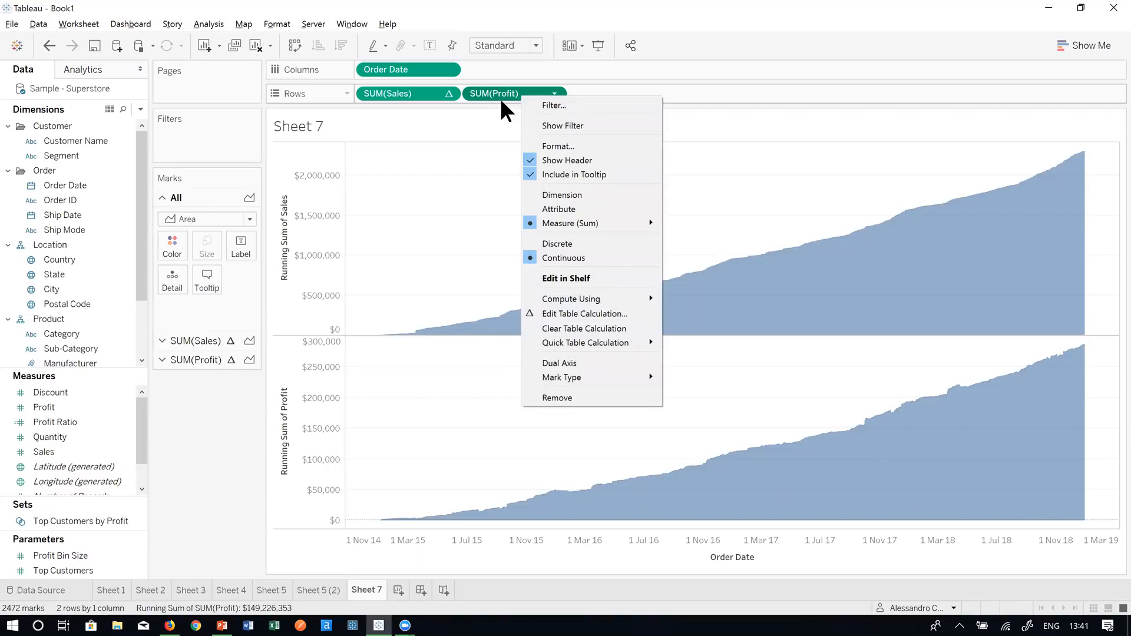
click(458, 147)
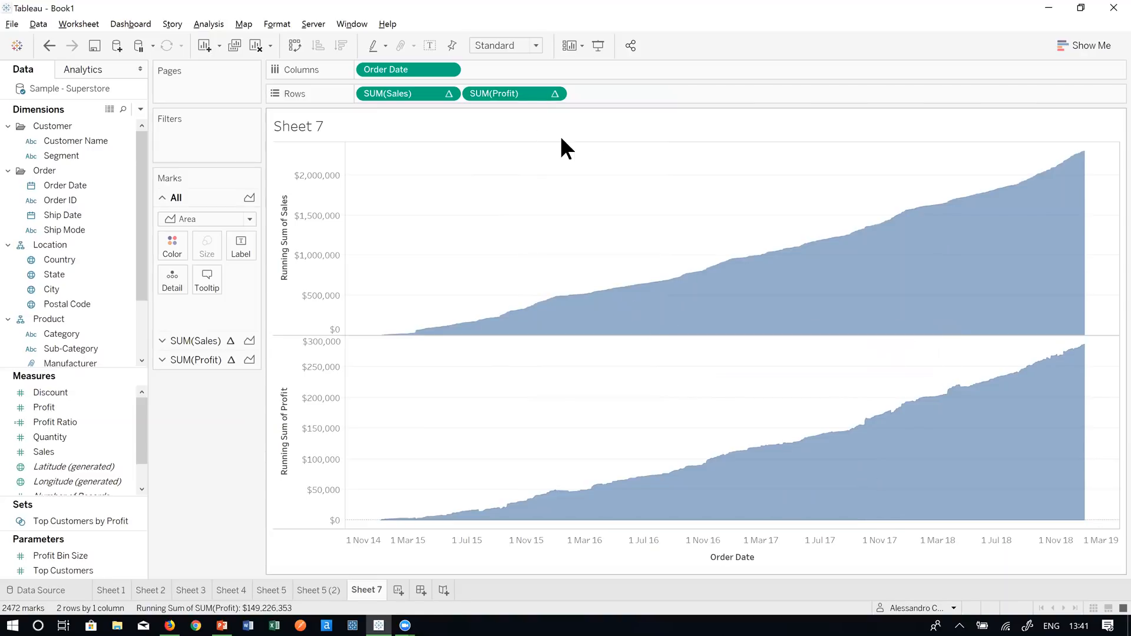
- Put SUM(Profit) on a dual axis with Sales and synchronize the Profit axis to the Sales axis
right_click(527, 96)
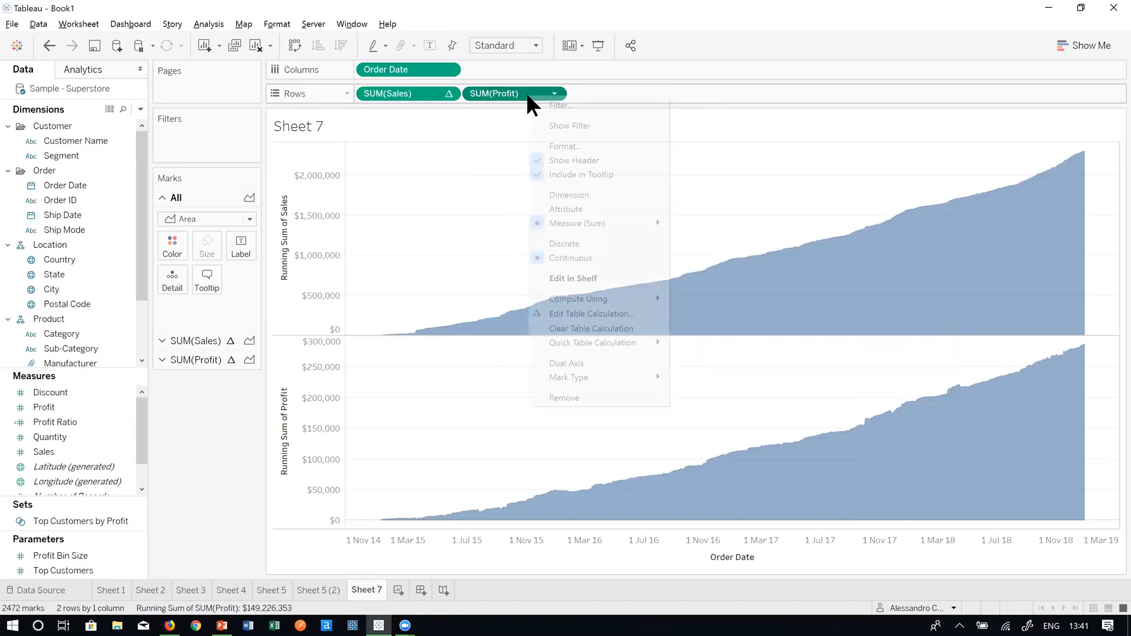
click(602, 362)
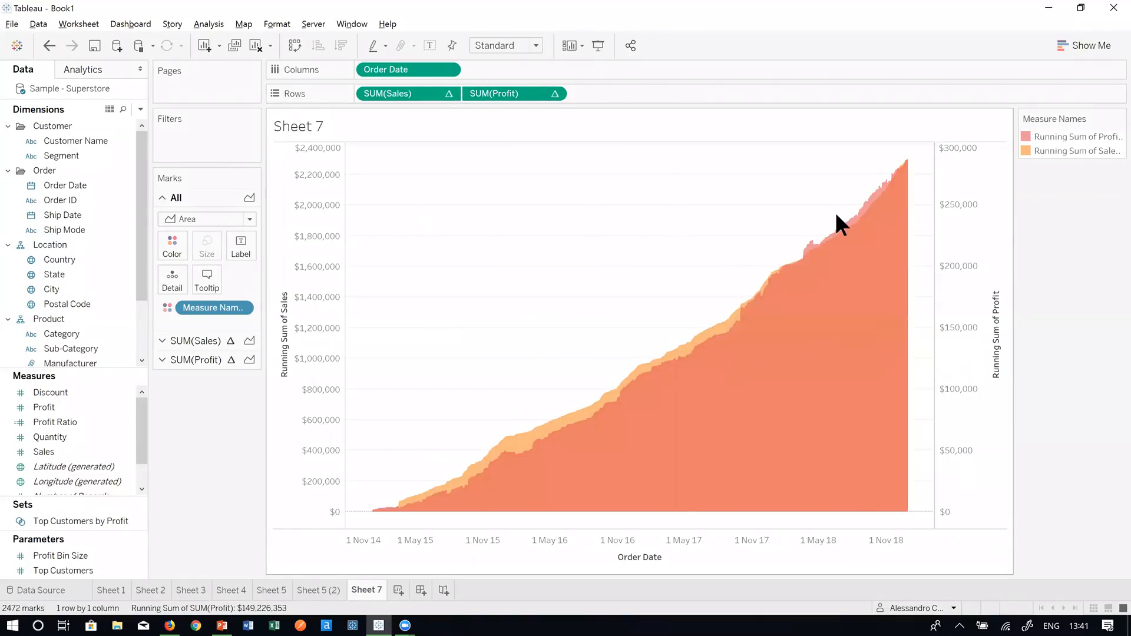
right_click(974, 169)
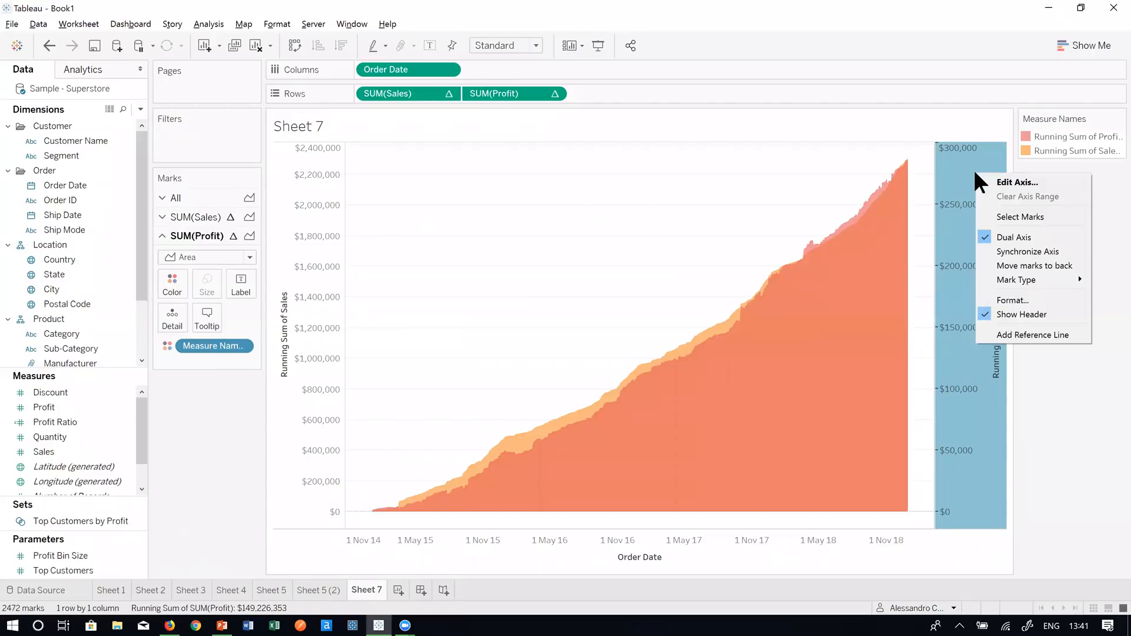
click(1002, 251)
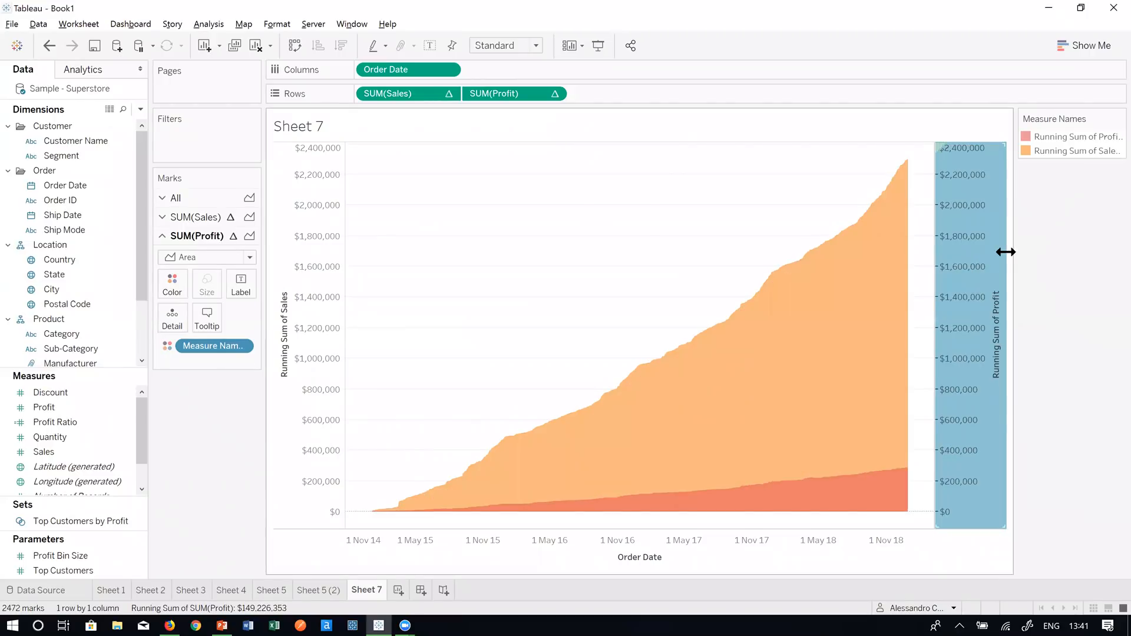
click(714, 189)
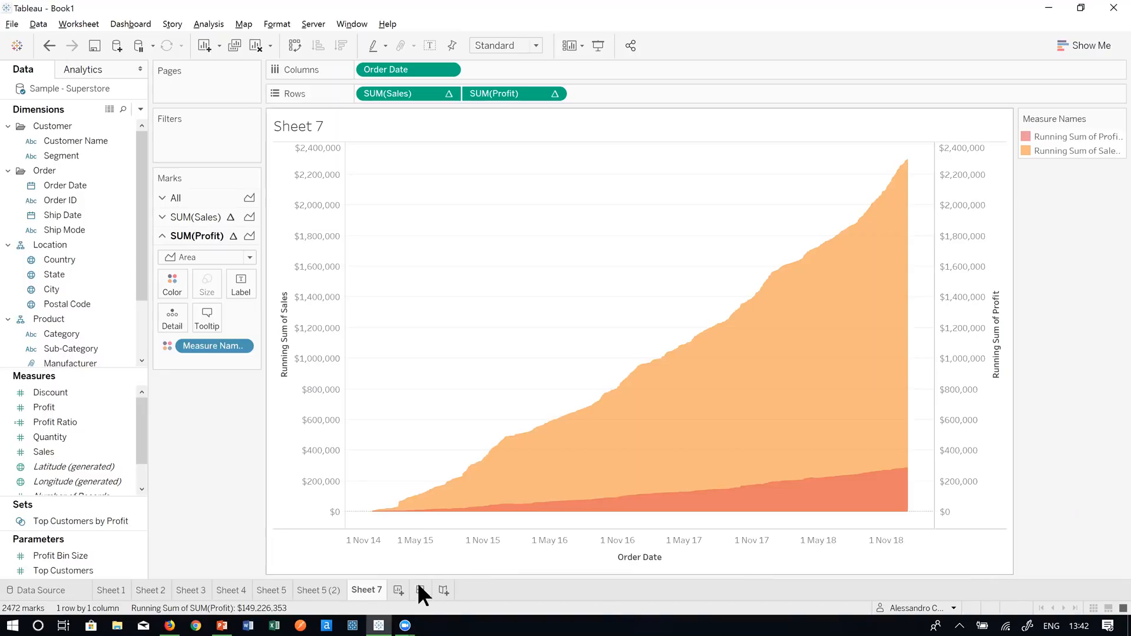
- Add a new blank worksheet, Sheet 8, after Sheet 7 in Book1
click(401, 590)
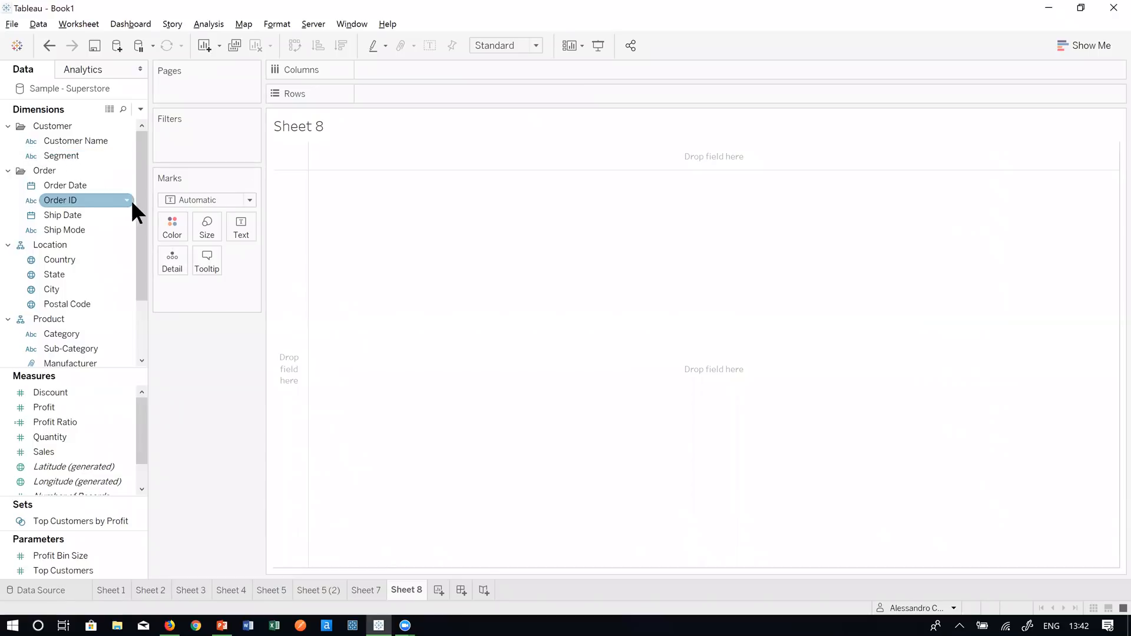
drag(136, 229, 143, 188)
click(65, 186)
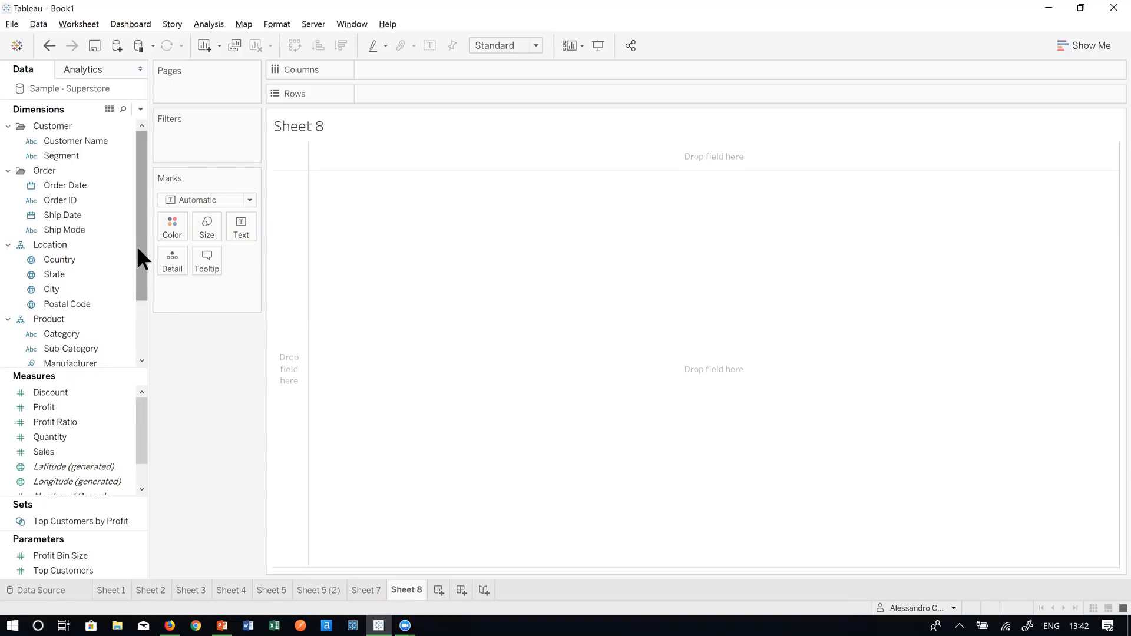
drag(141, 301, 148, 335)
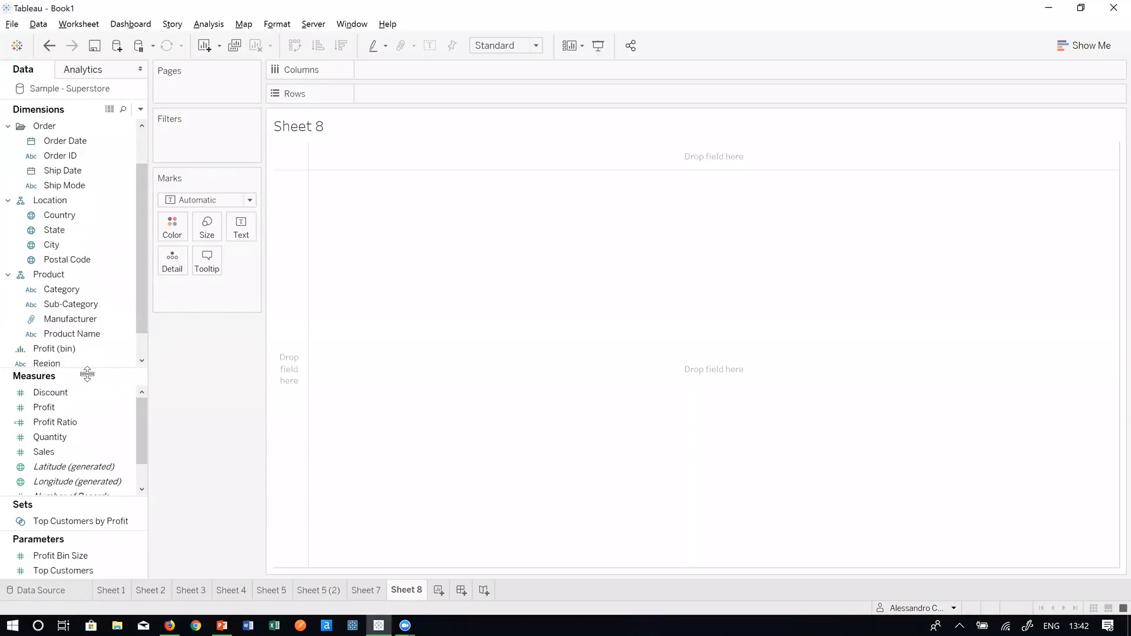
scroll(81, 274, up, 1)
drag(81, 275, 425, 91)
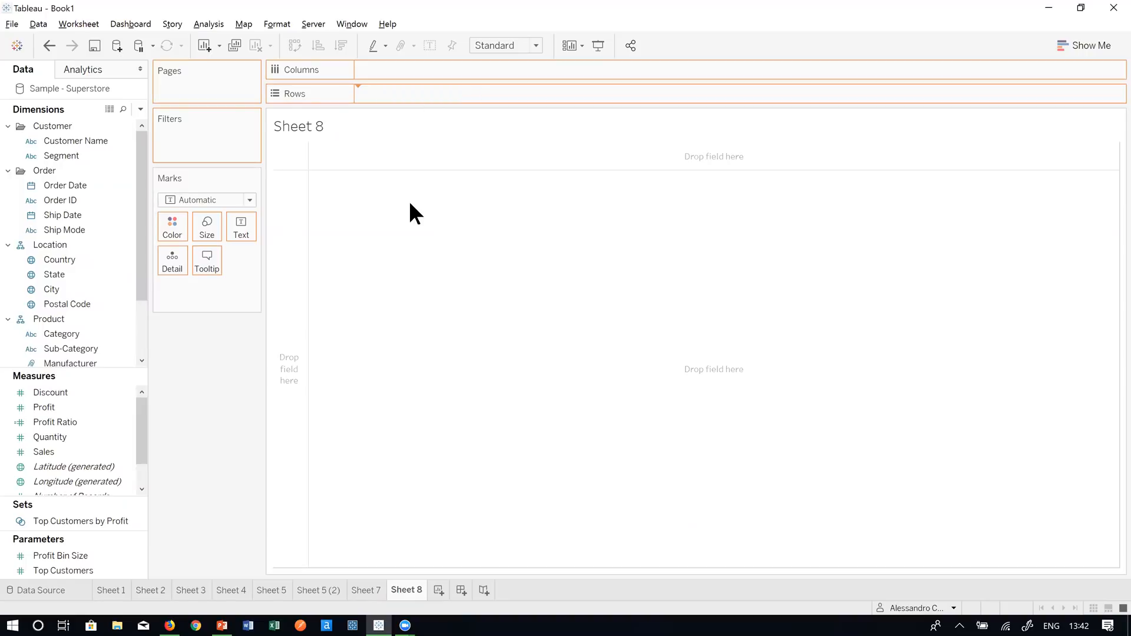
- Put State on Rows to list all 49 states, dismissing the State filter unapplied
drag(402, 246, 424, 187)
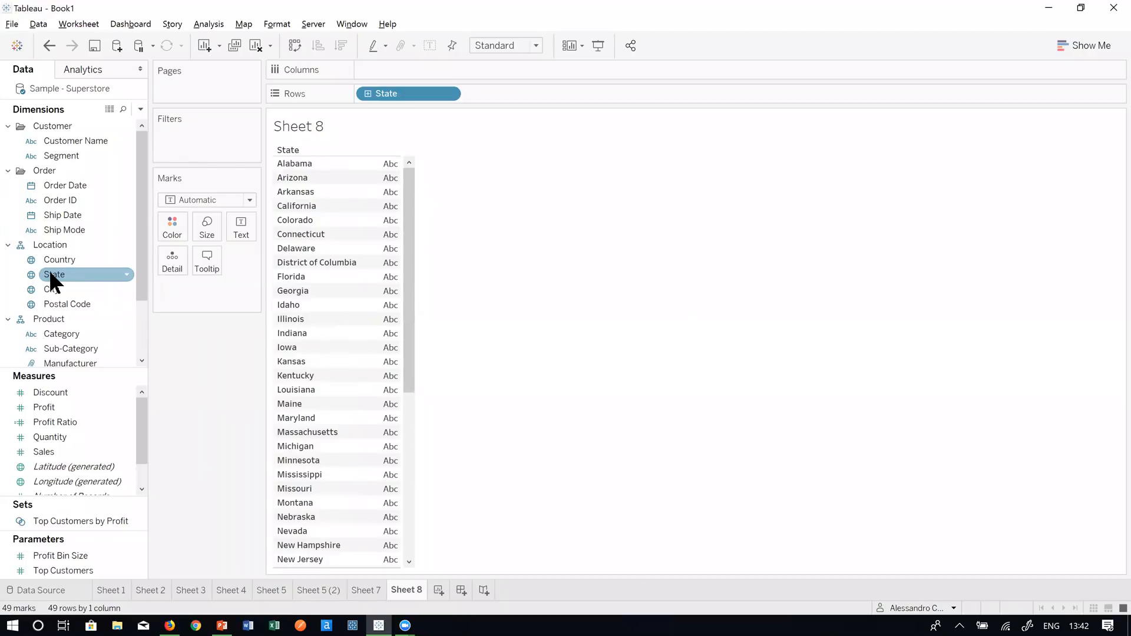
mouse_move(53, 274)
mouse_down()
mouse_move(82, 273)
mouse_move(187, 143)
mouse_up()
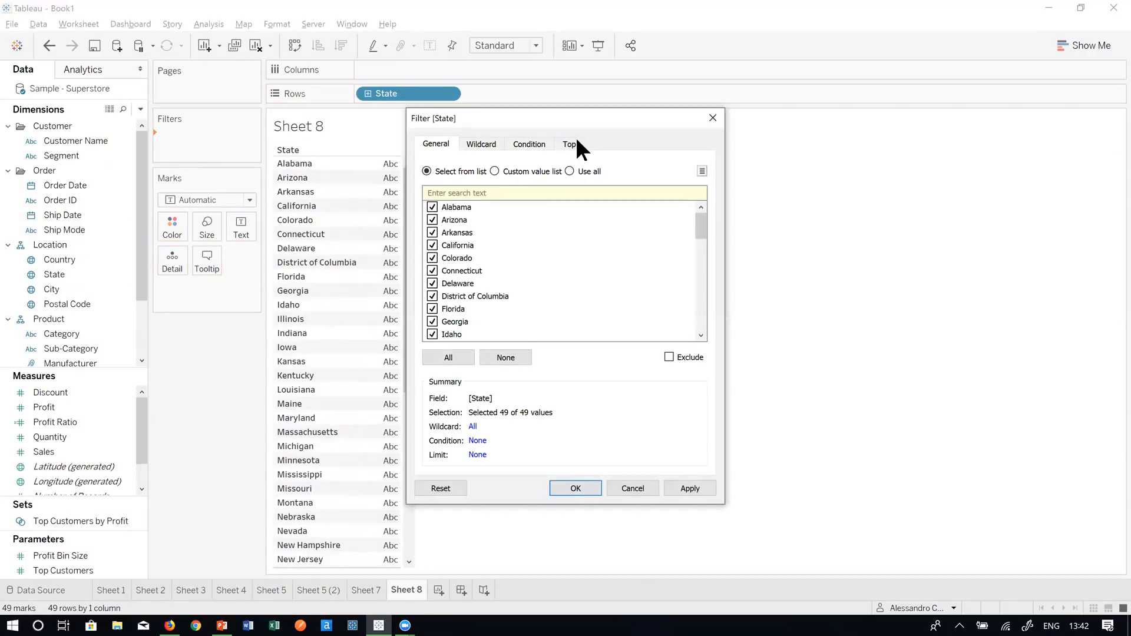
click(713, 118)
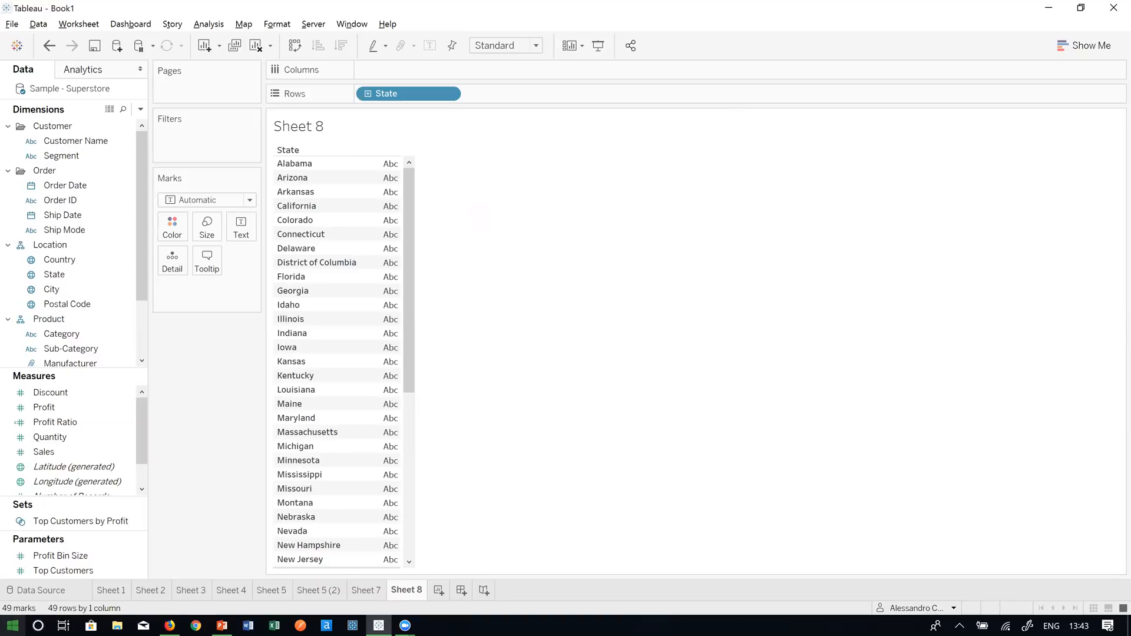
click(140, 109)
- Start a new calculated field named '5000 bin'
click(129, 121)
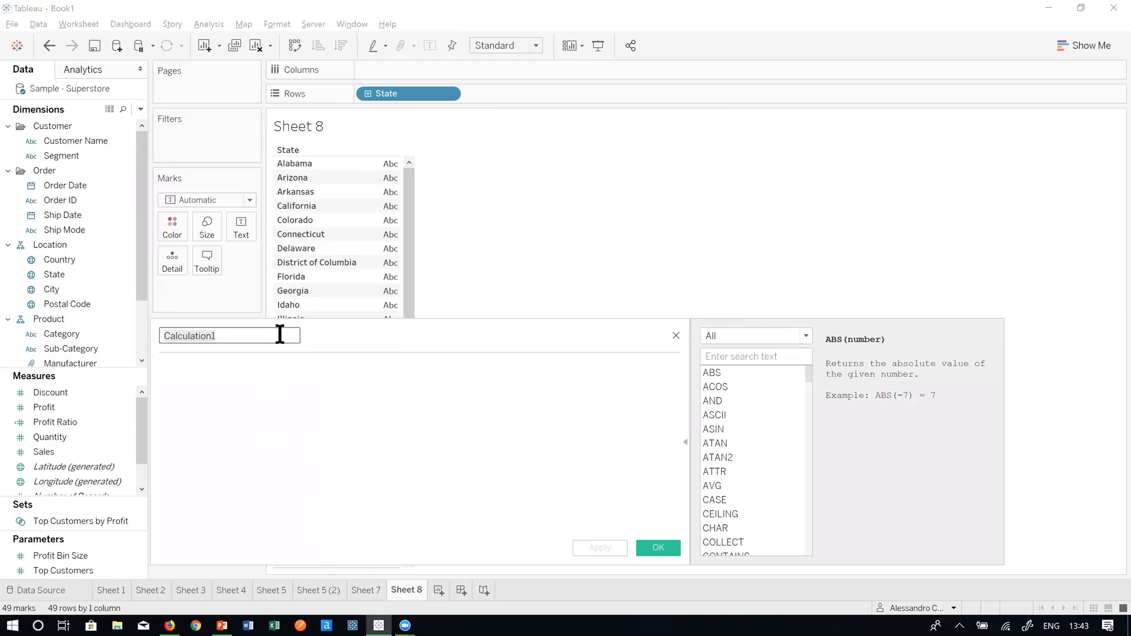
drag(302, 334, 134, 245)
text(500k)
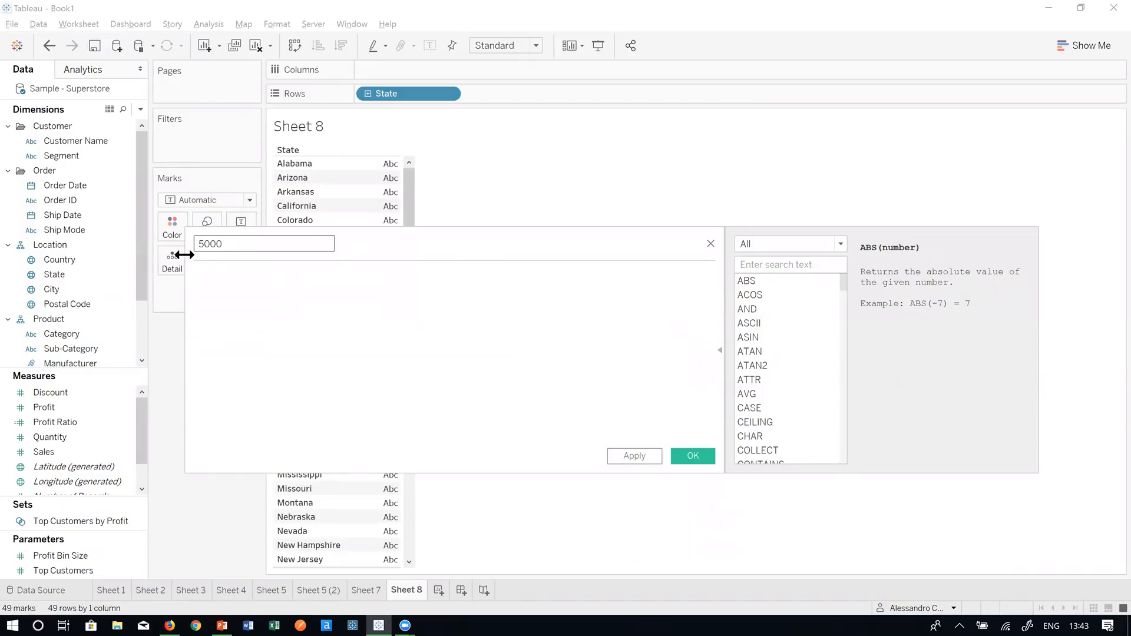
text( bin)
click(285, 275)
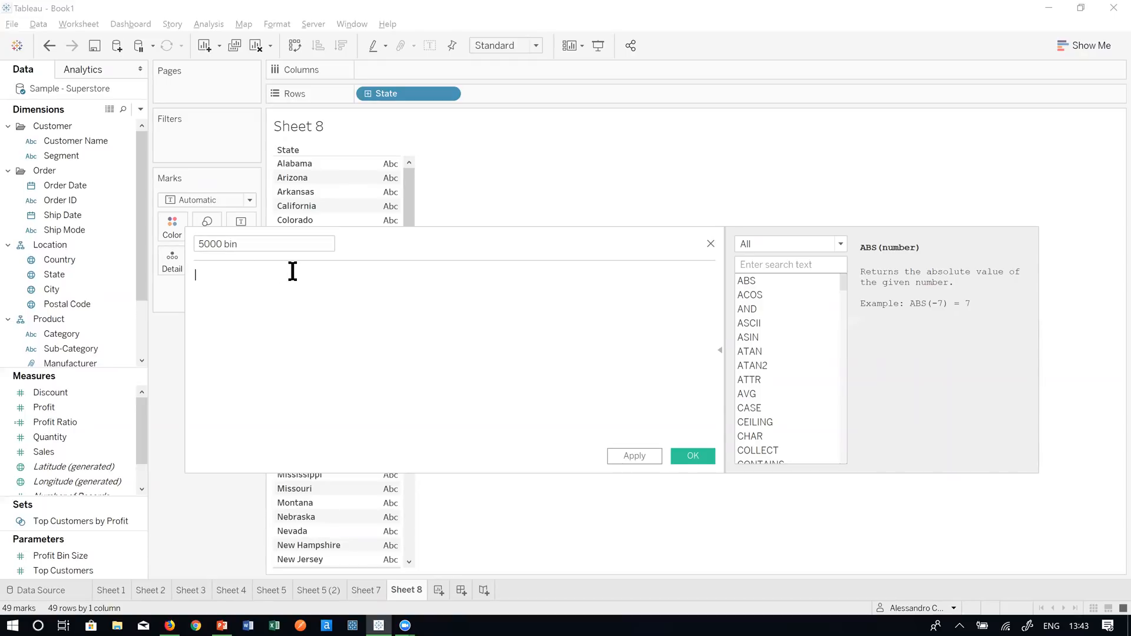
- Enter the formula FLOOR(SUM([Sales])/5000)*5000 and save the field
text(floo)
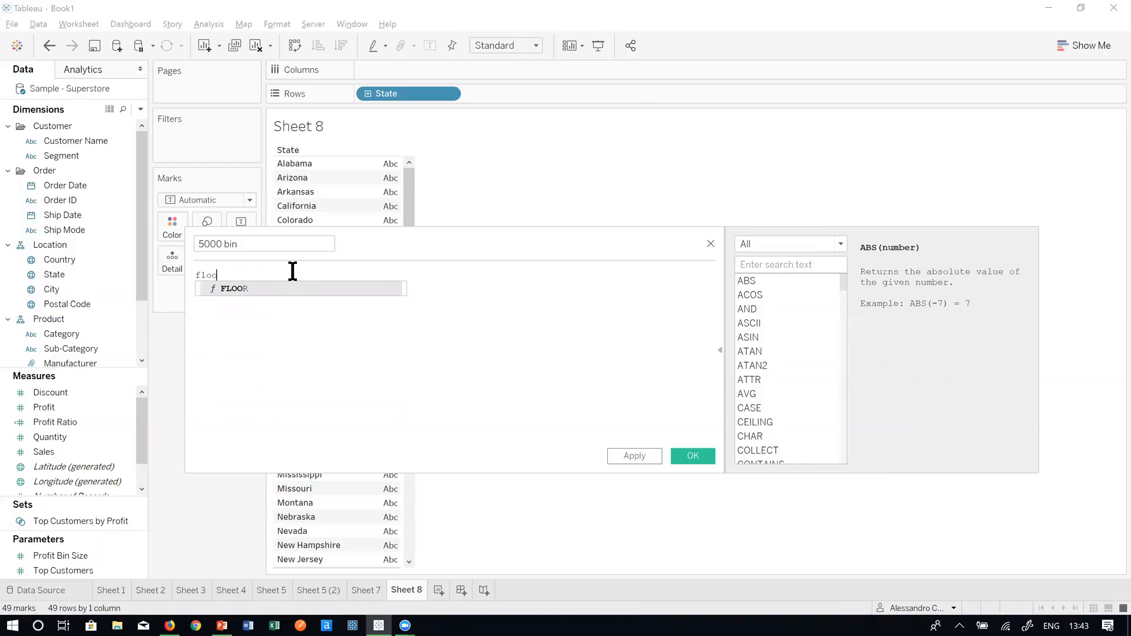
key(Return)
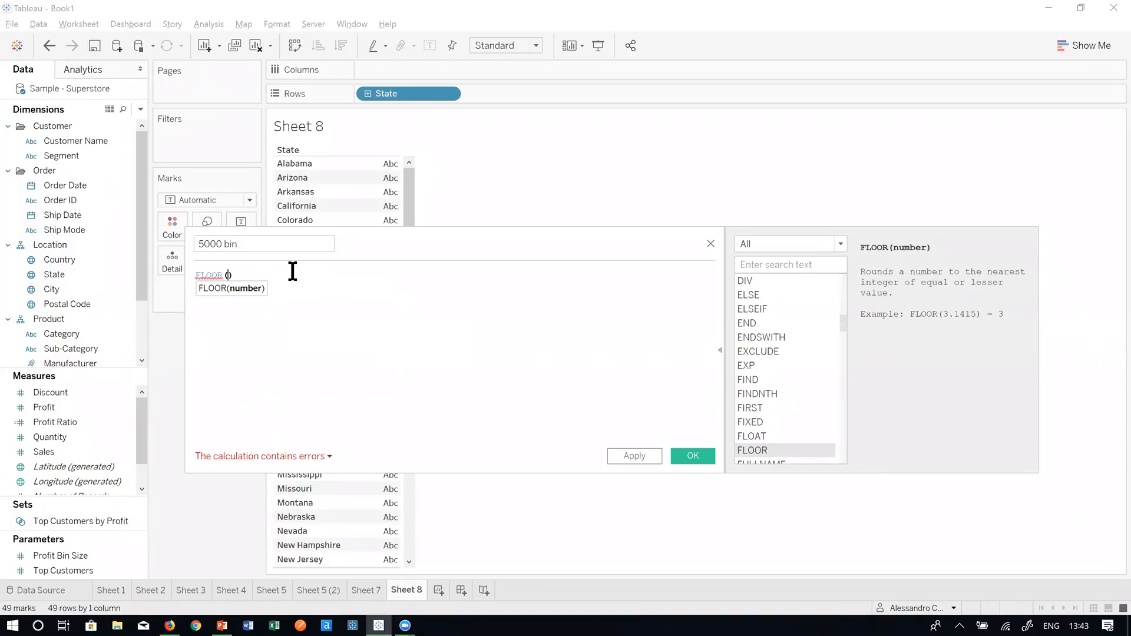
text(sum)
key(Return)
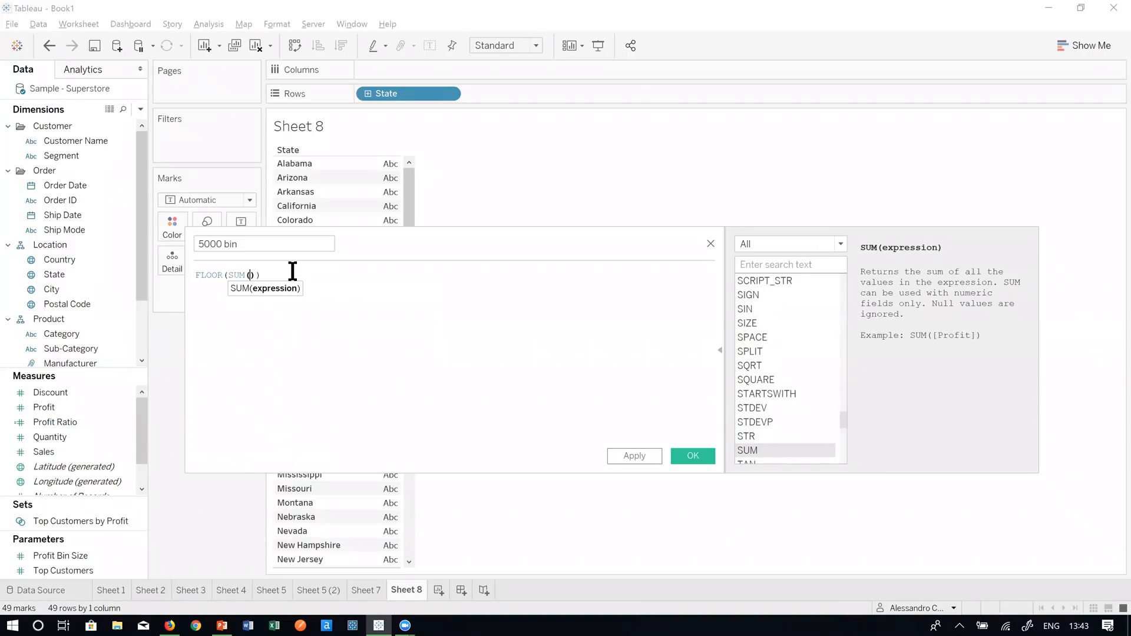
text(sales)
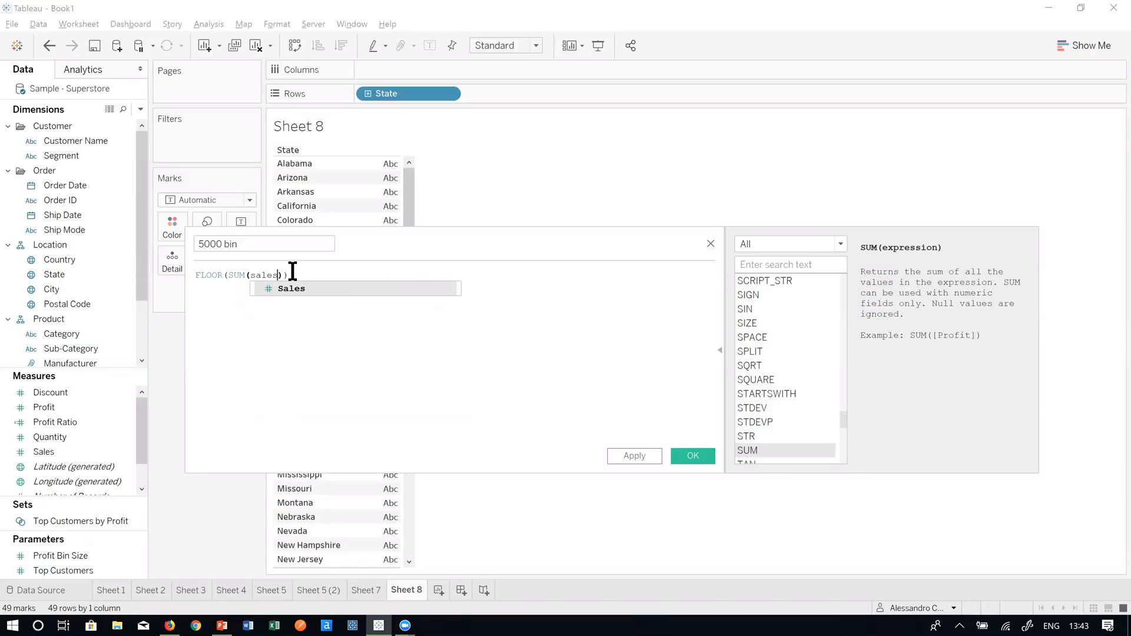
key(Return)
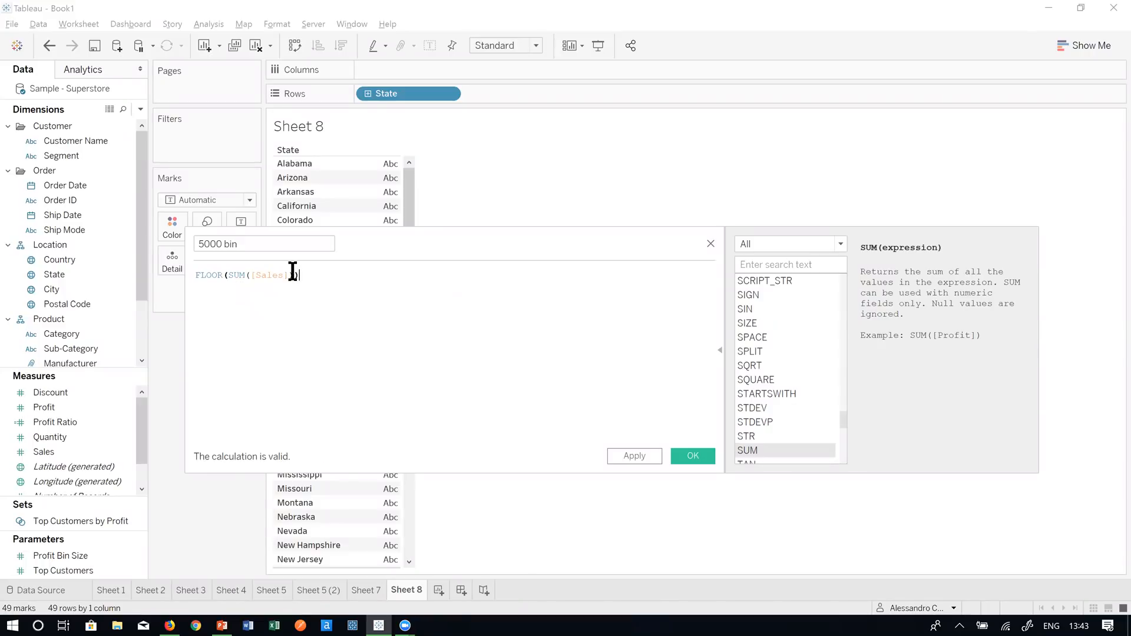
text(/5000)
click(298, 275)
key(BackSpace)
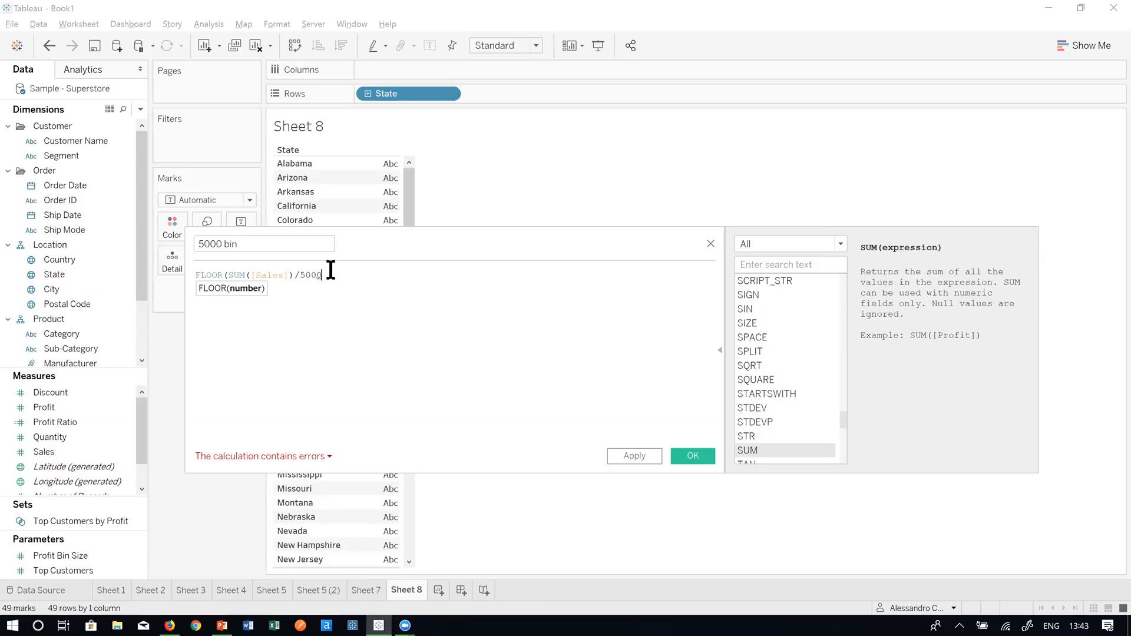
text())
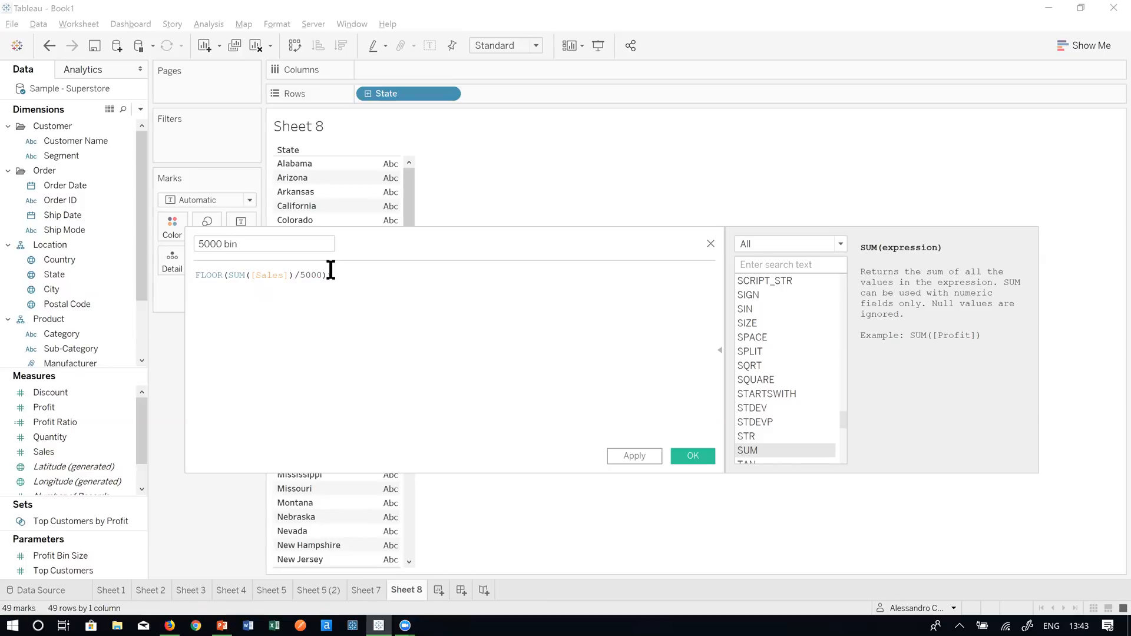
text(*5000)
scroll(301, 333, up, 4)
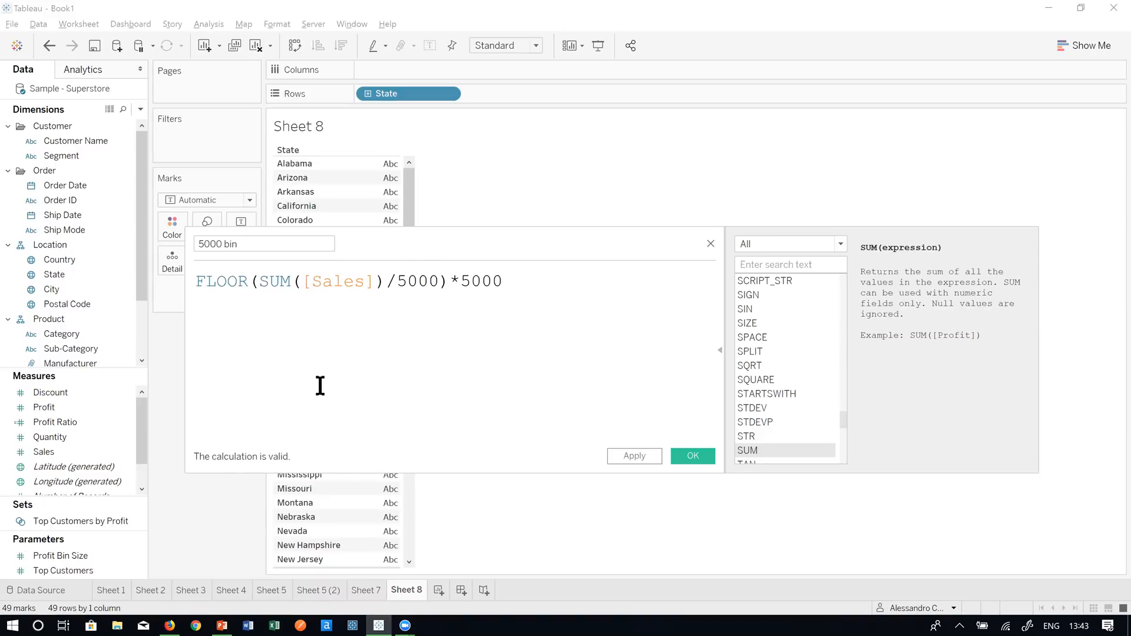
scroll(320, 386, up, 2)
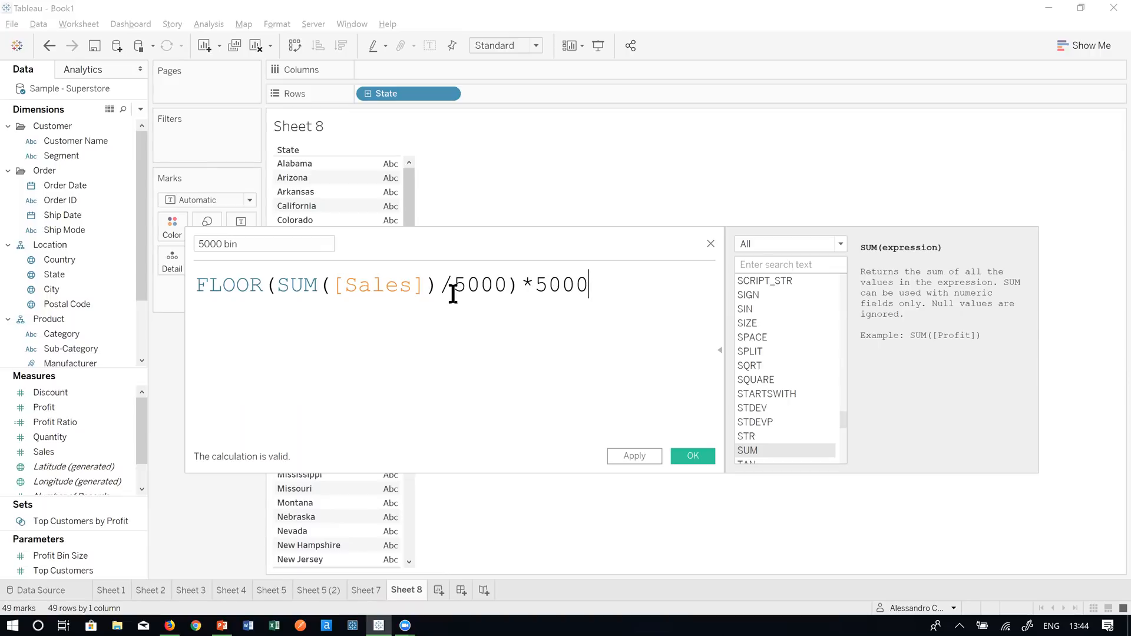
drag(492, 249, 480, 372)
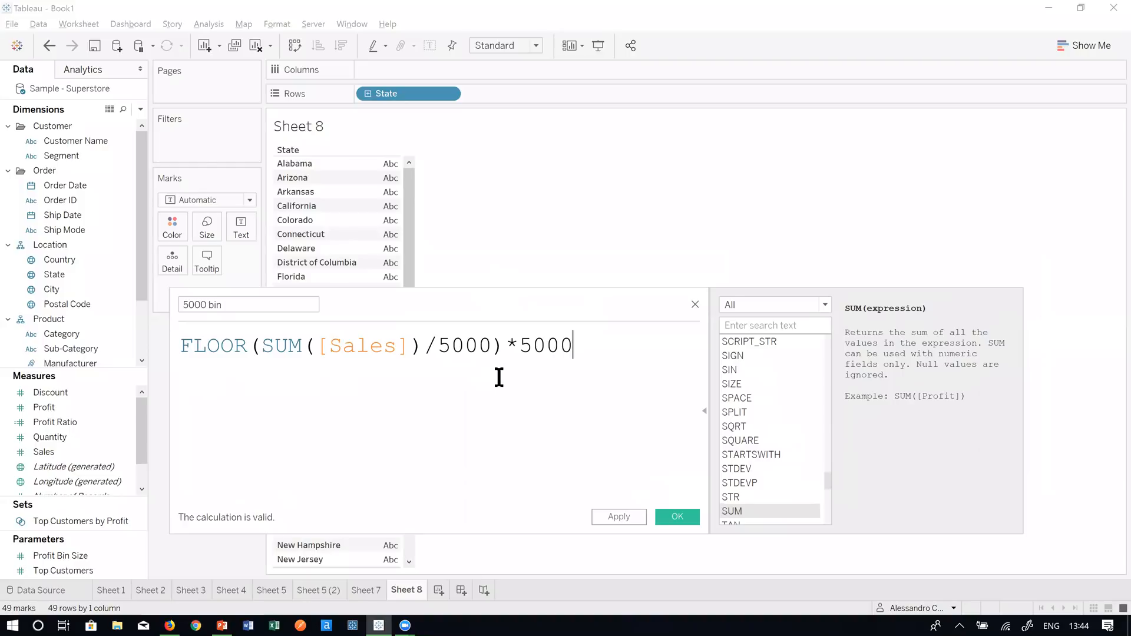
click(661, 514)
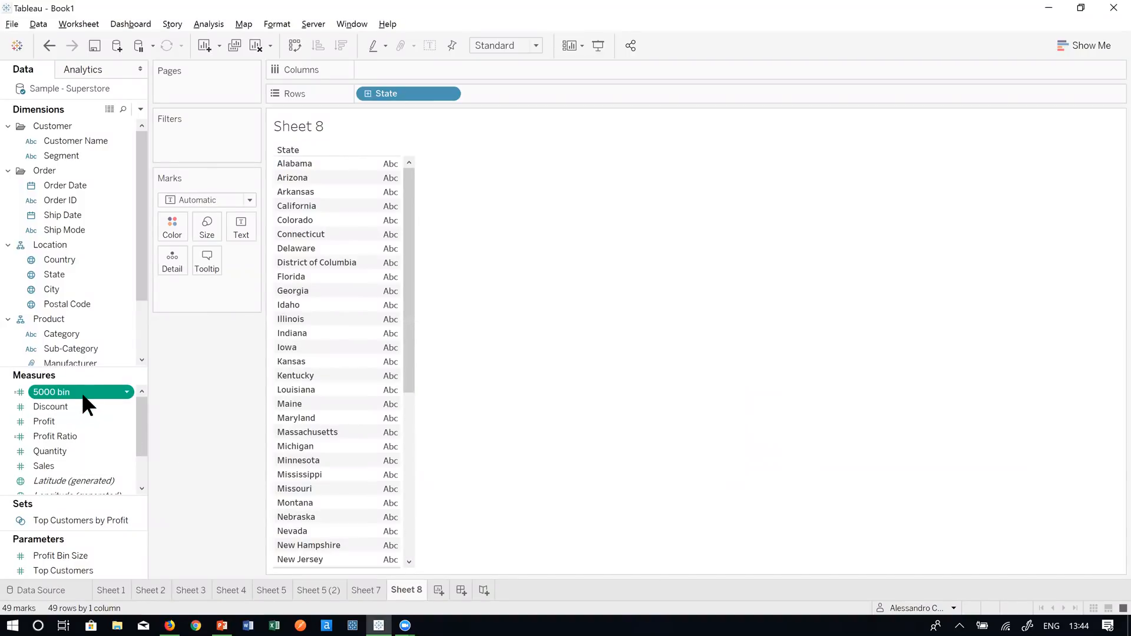
- Plot 5000 bin on Columns as one bar per state, with California's bar reaching about 455,000
drag(81, 392, 431, 72)
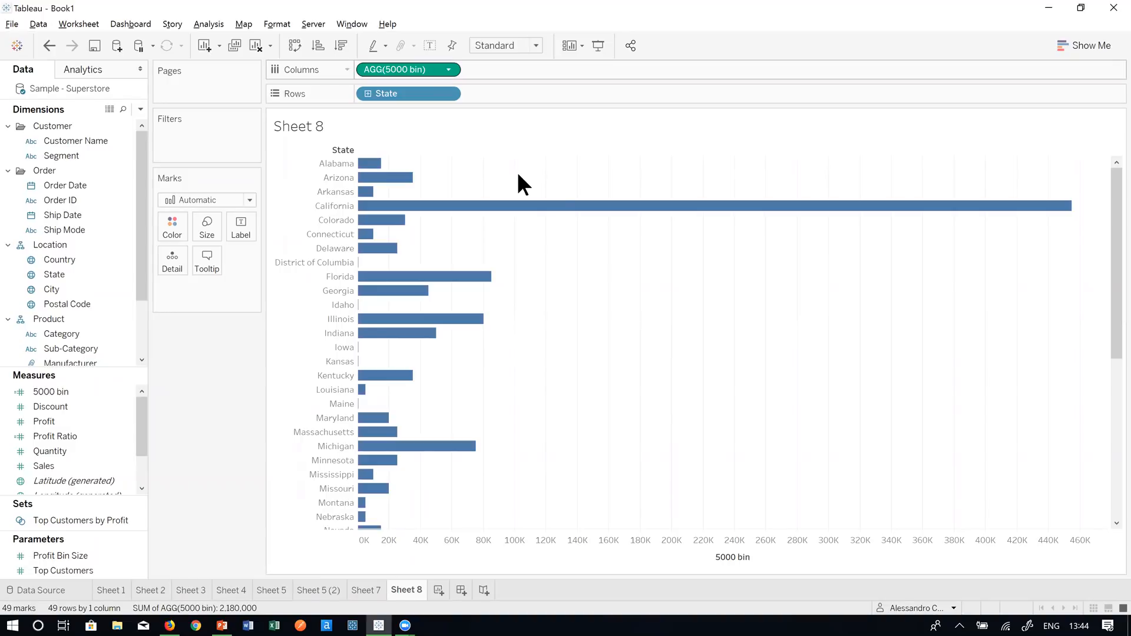
mouse_move(431, 297)
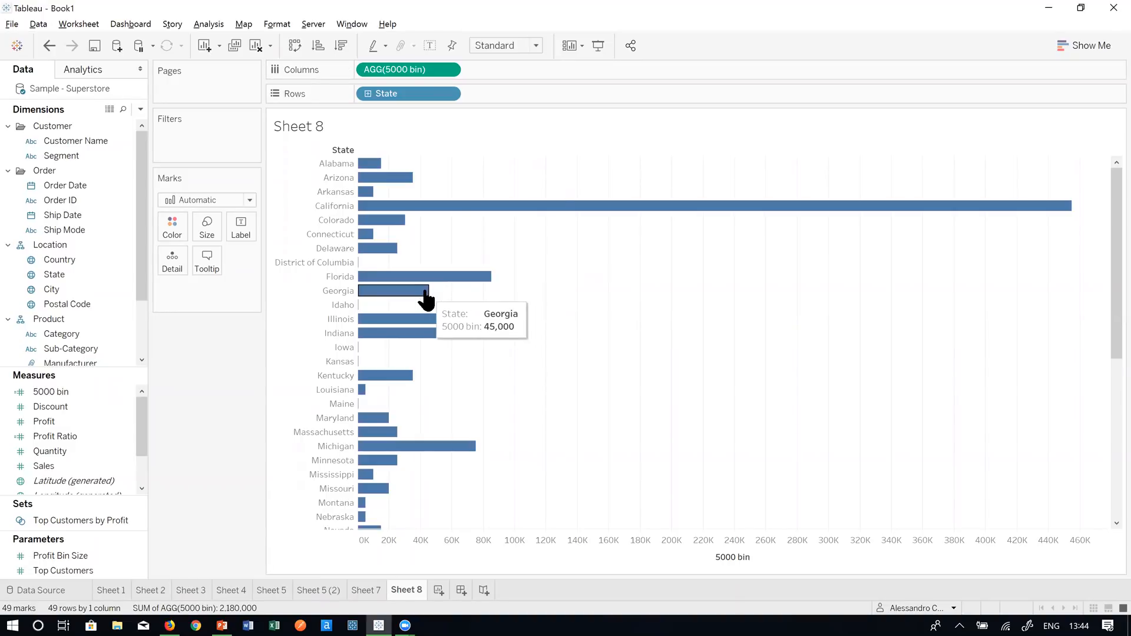
mouse_move(387, 248)
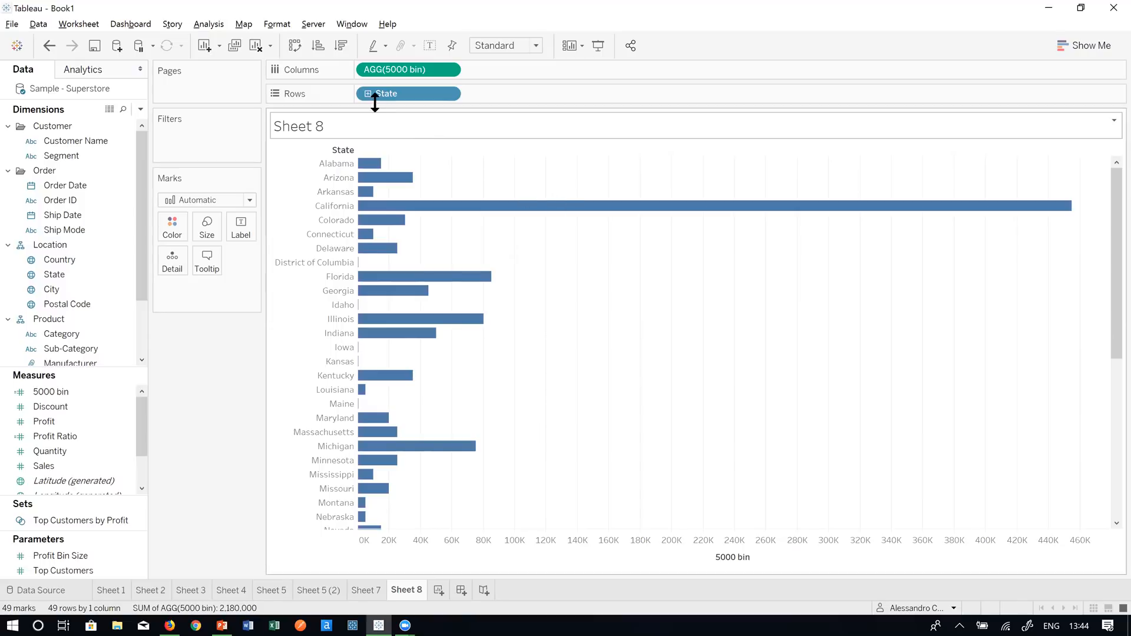
click(341, 46)
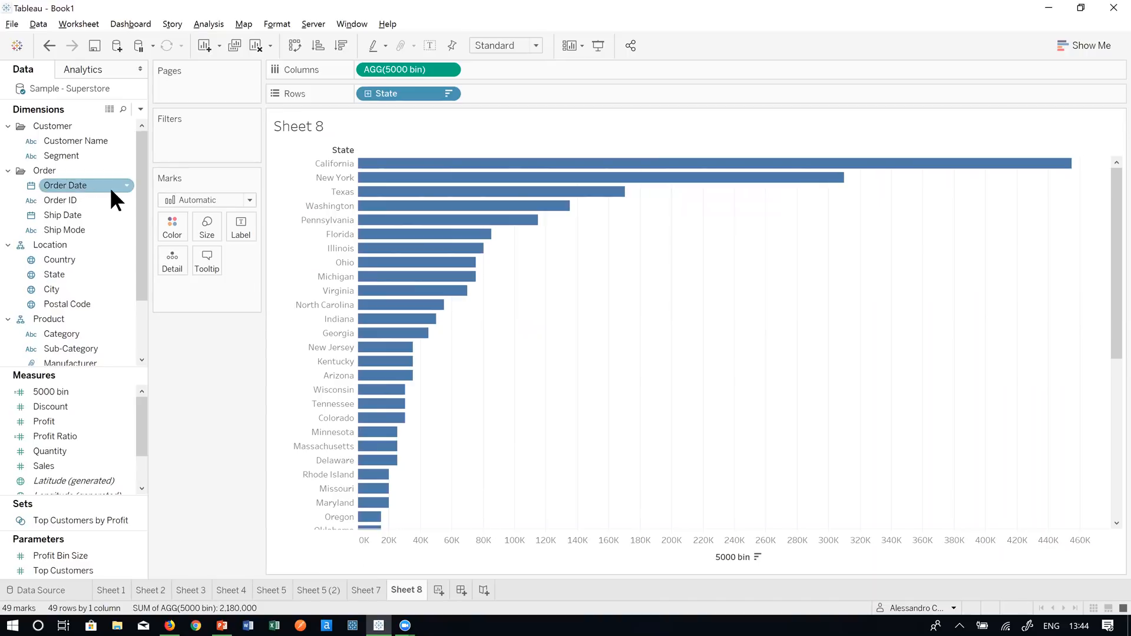
scroll(108, 316, down, 1)
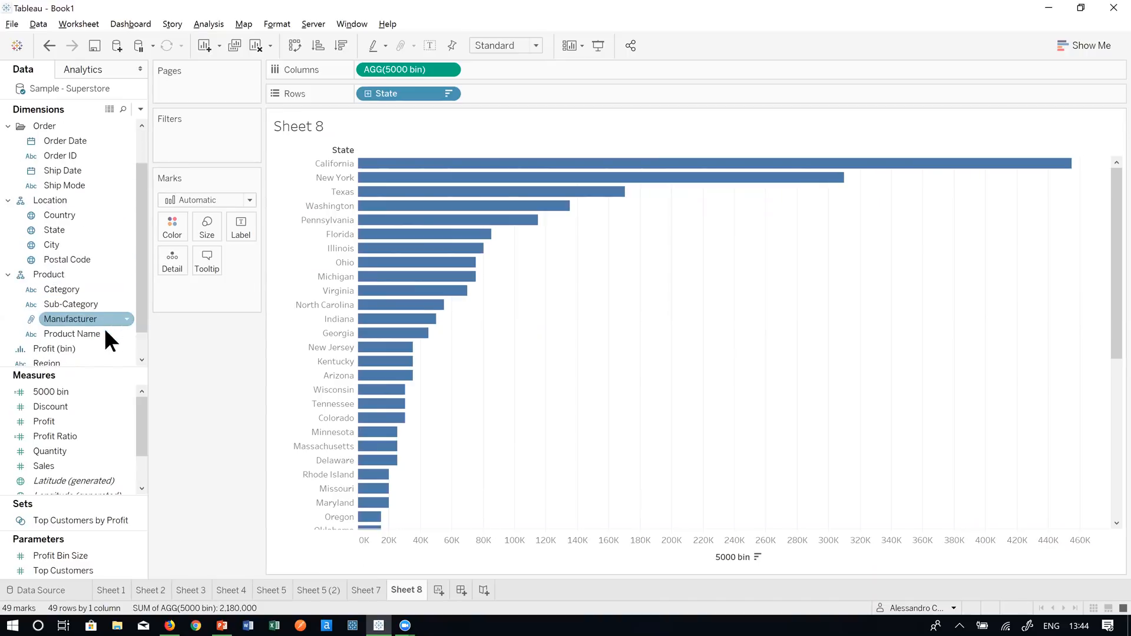
scroll(106, 333, down, 1)
scroll(108, 313, up, 2)
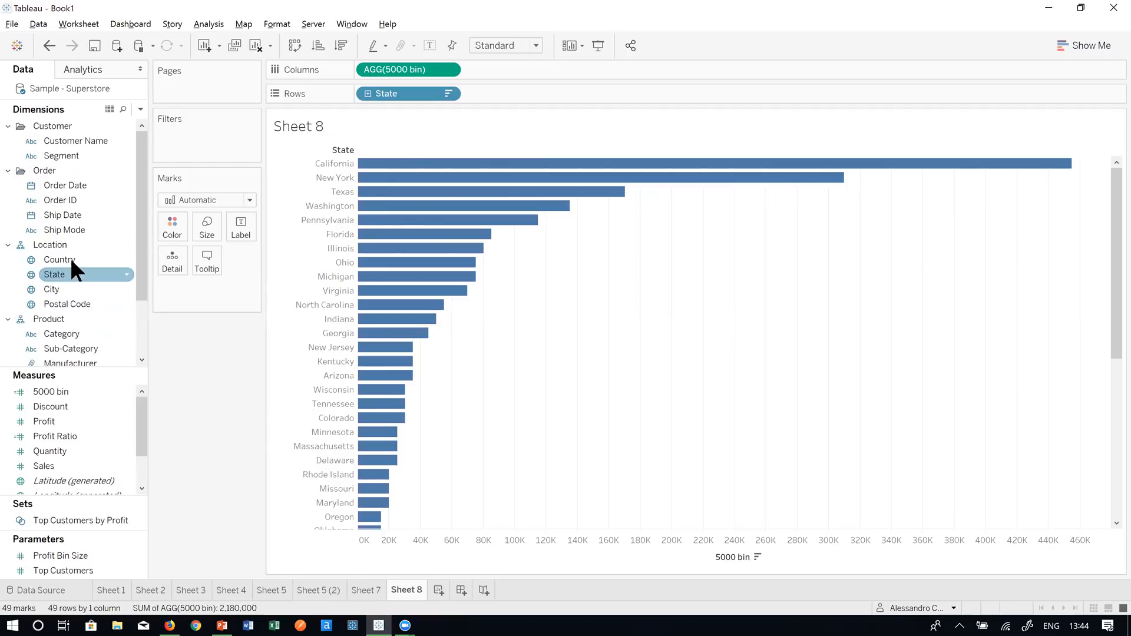
scroll(89, 265, down, 2)
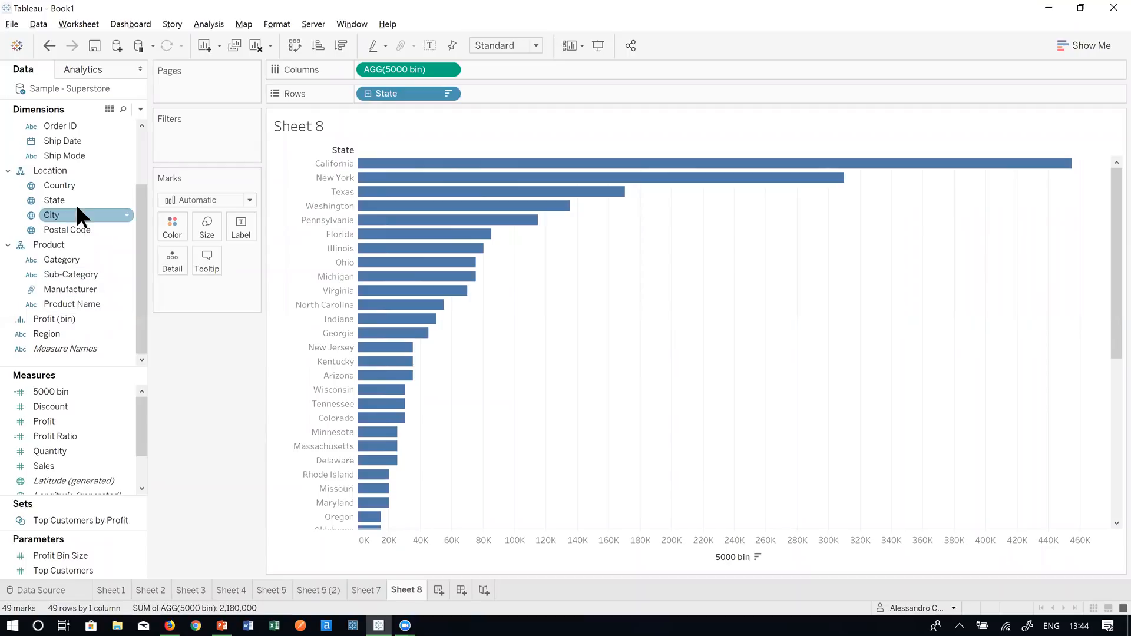
- Filter State to the top 20 states by 5000 bin, California down to Delaware
drag(73, 201, 196, 143)
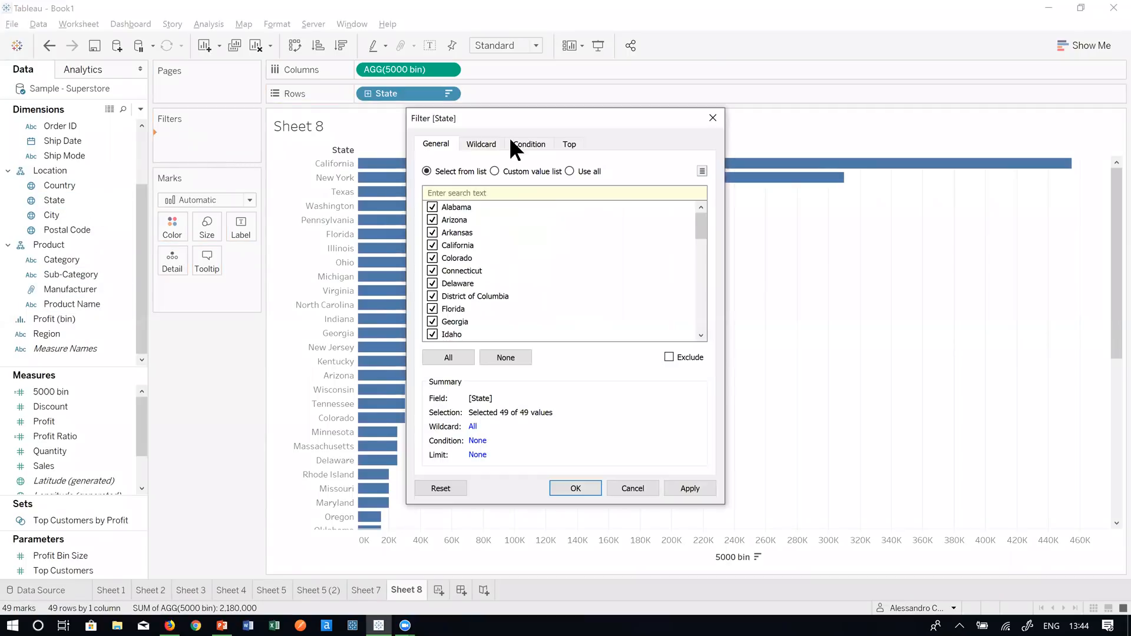
click(569, 145)
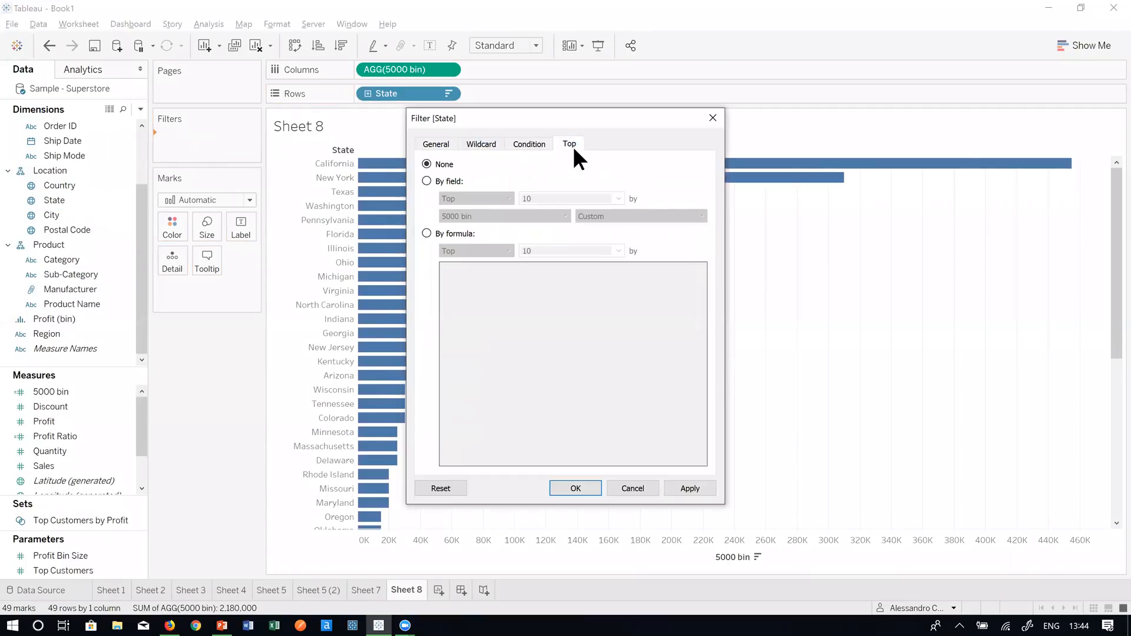
click(444, 179)
click(619, 198)
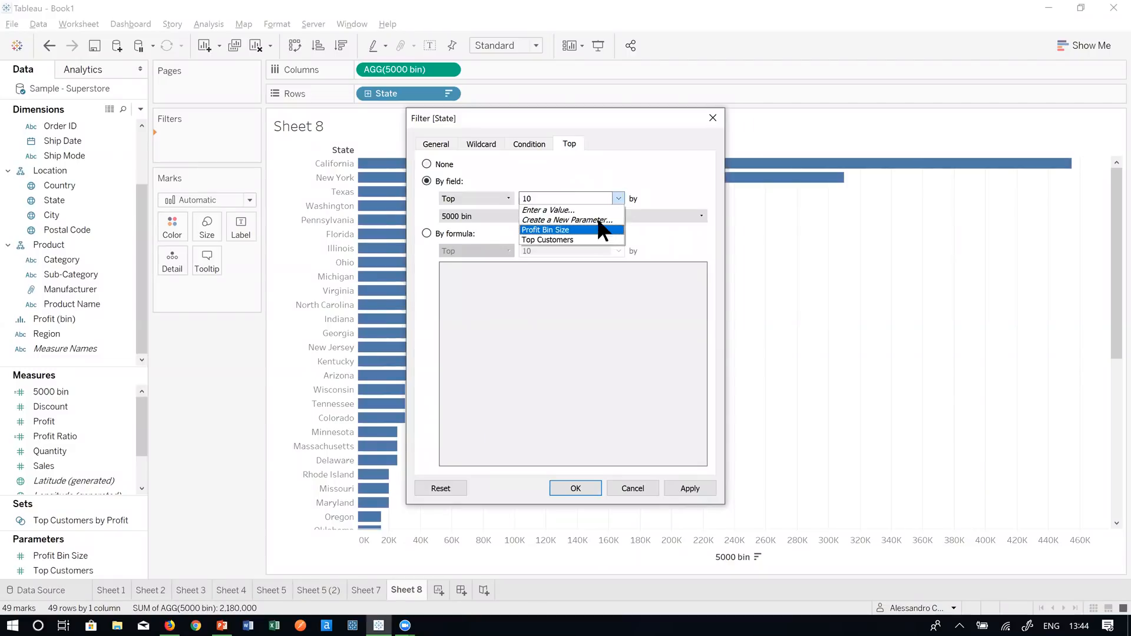
click(589, 210)
key(BackSpace)
key(BackSpace)
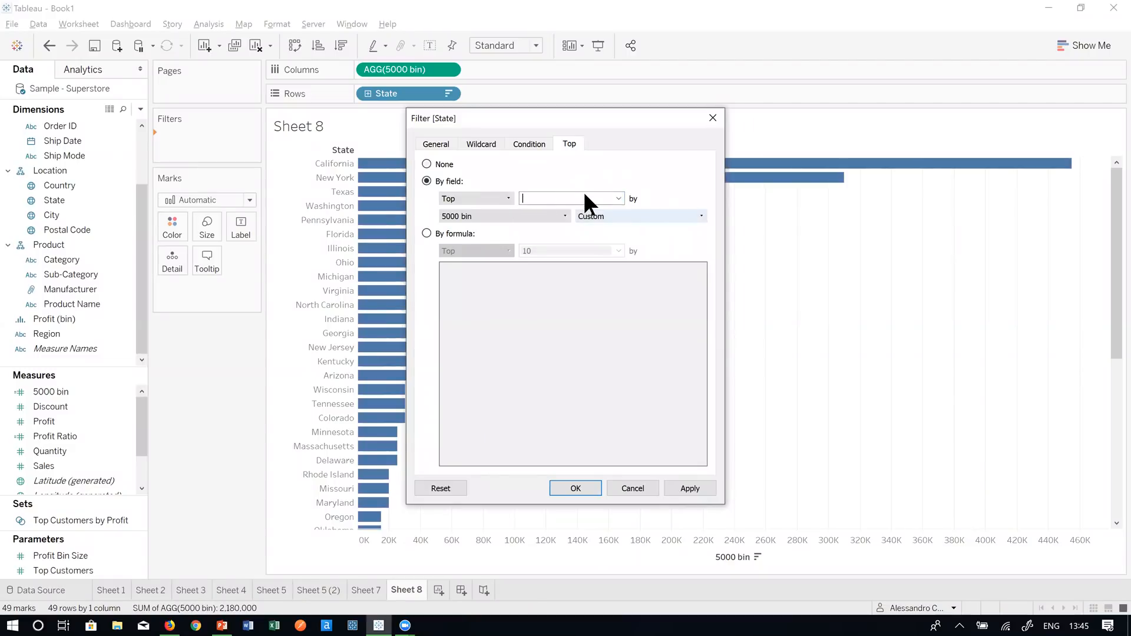
text(20)
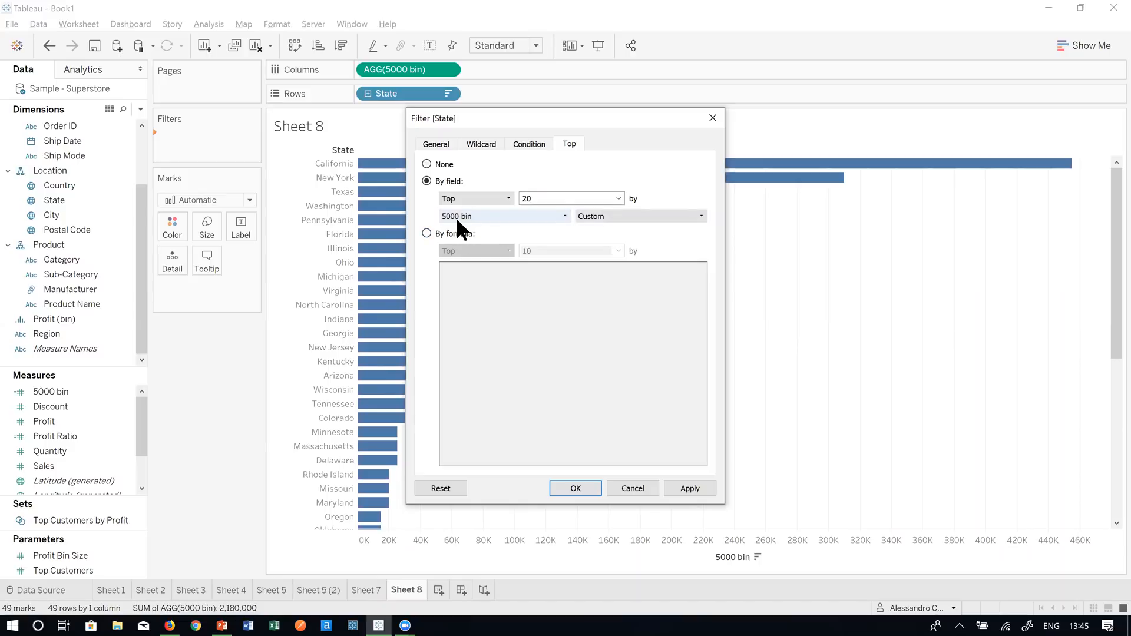
click(582, 486)
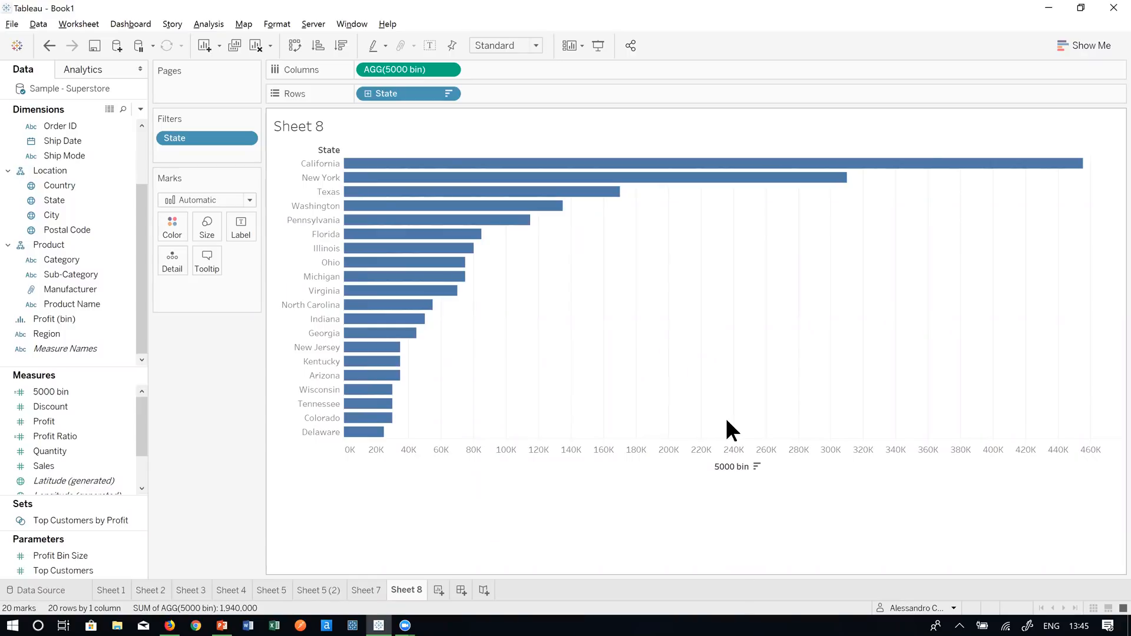
click(102, 391)
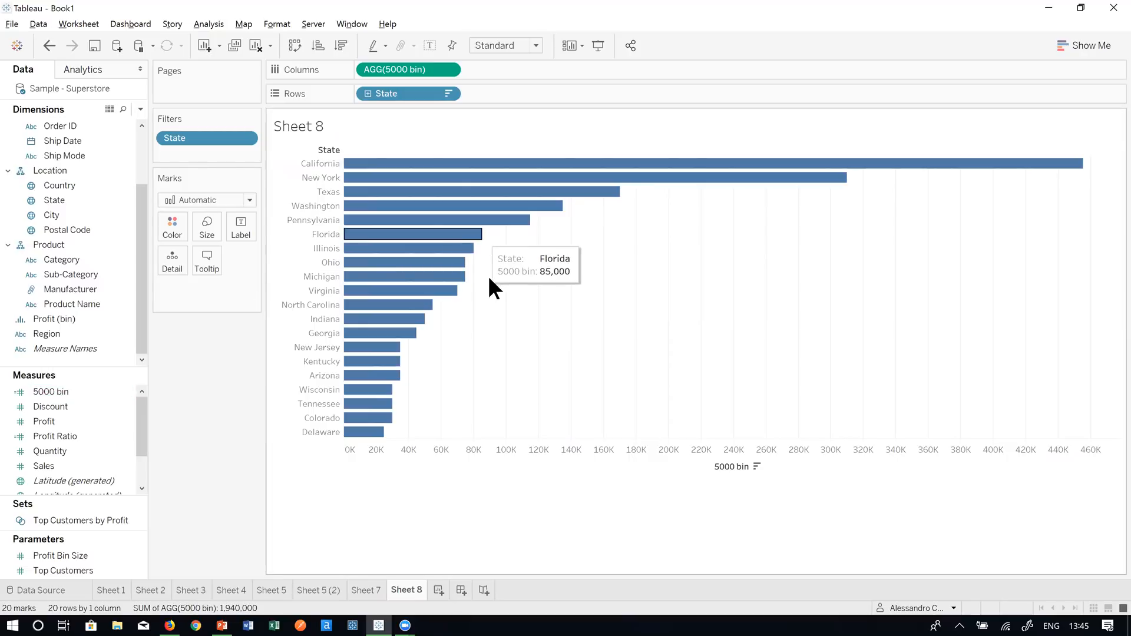
mouse_move(465, 276)
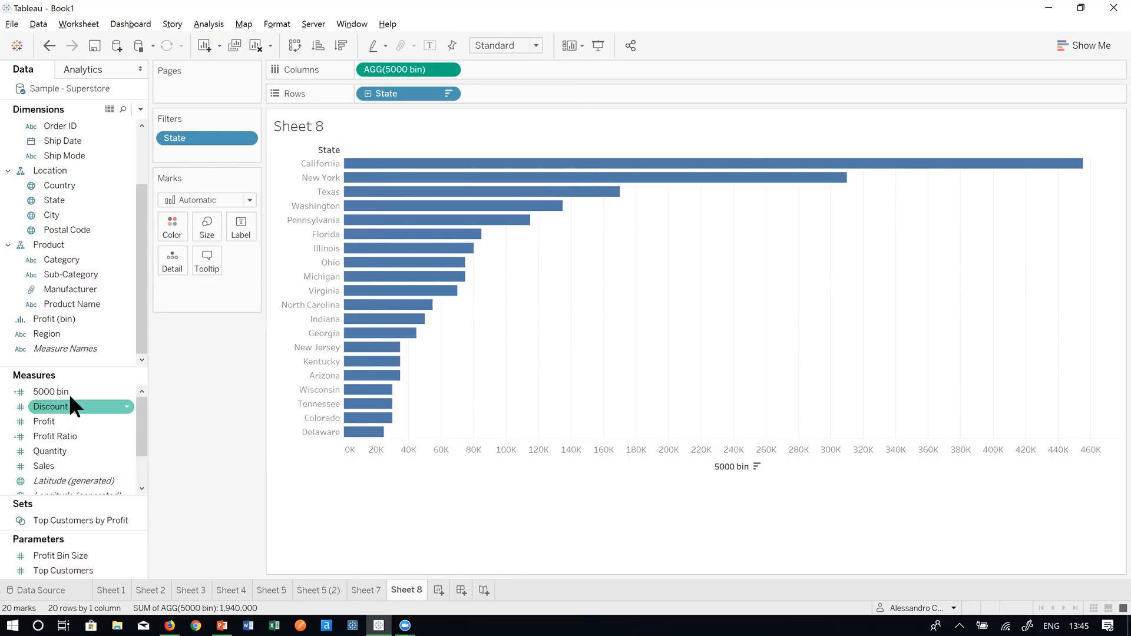
- Add 5000 bin to Rows as a discrete field placed in front of State
drag(51, 393, 525, 95)
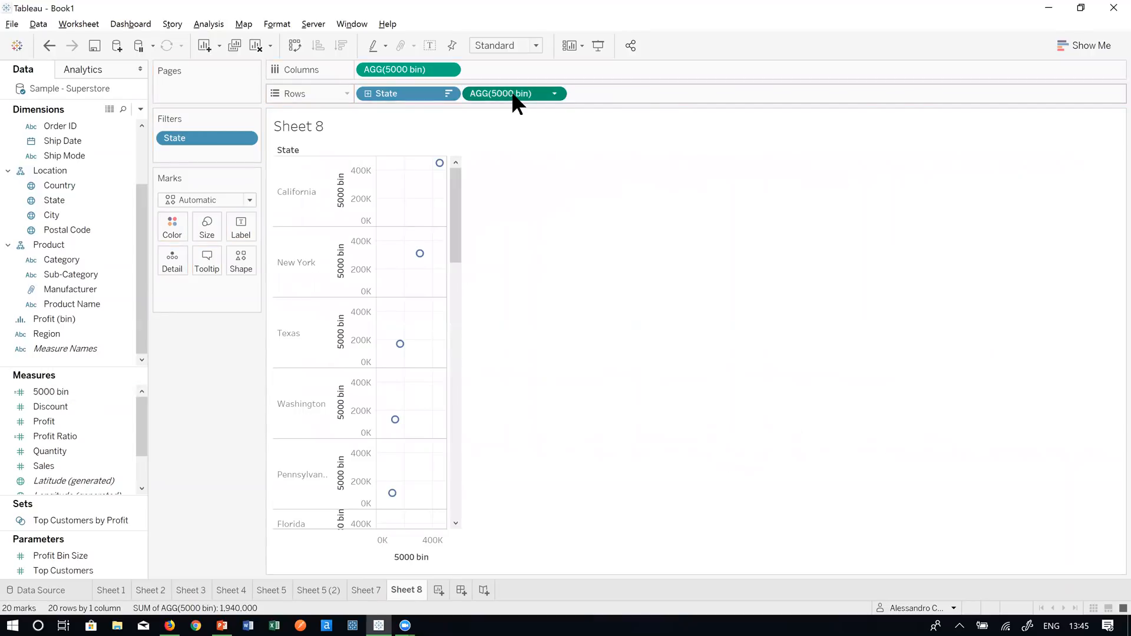
right_click(511, 91)
click(568, 211)
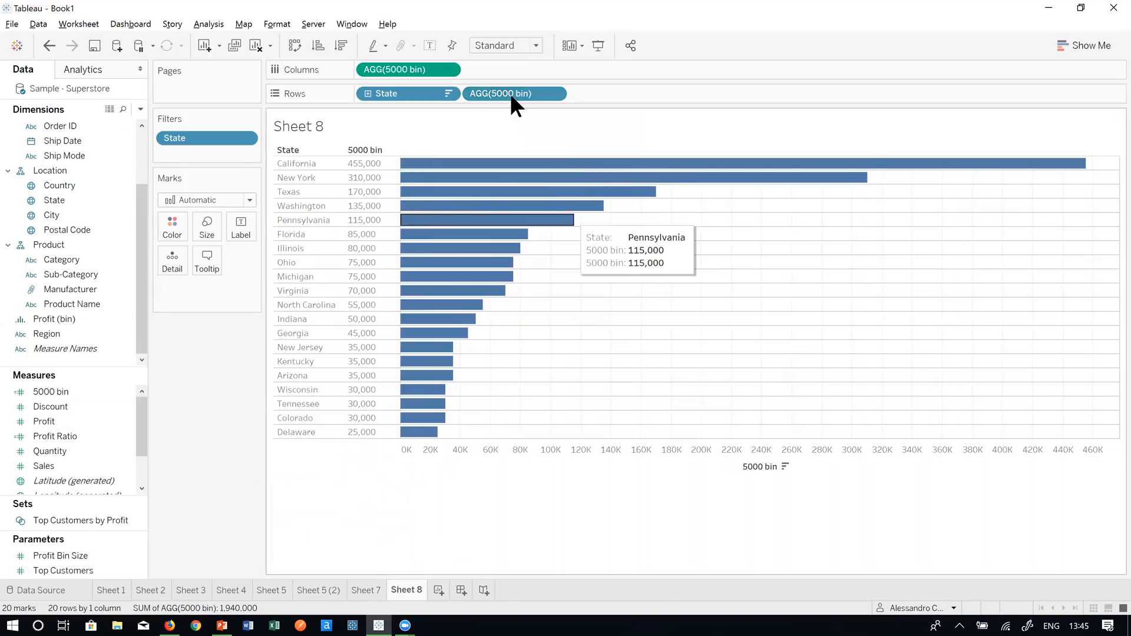
drag(508, 93, 369, 93)
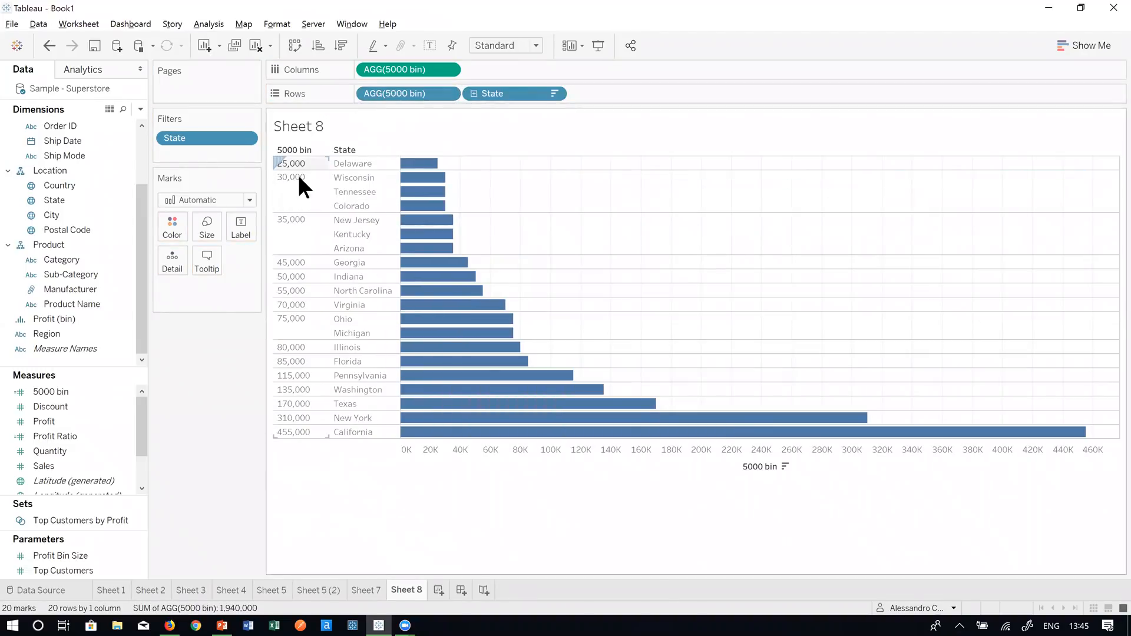
right_click(426, 90)
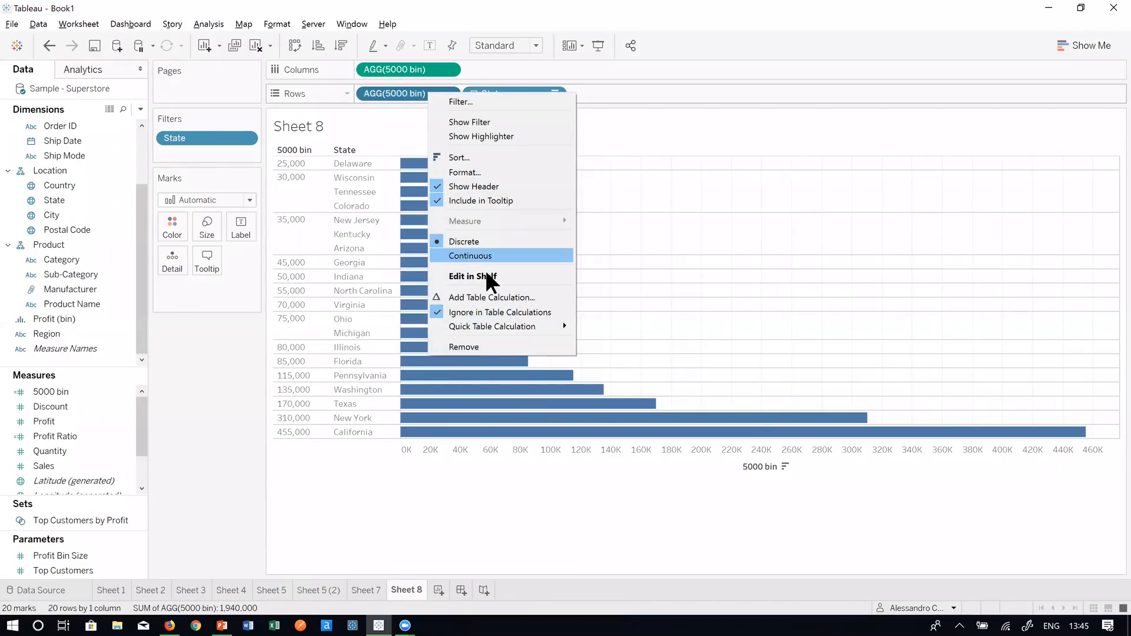
- Turn the 5000 bin row field into a descending Rank table calculation
click(486, 297)
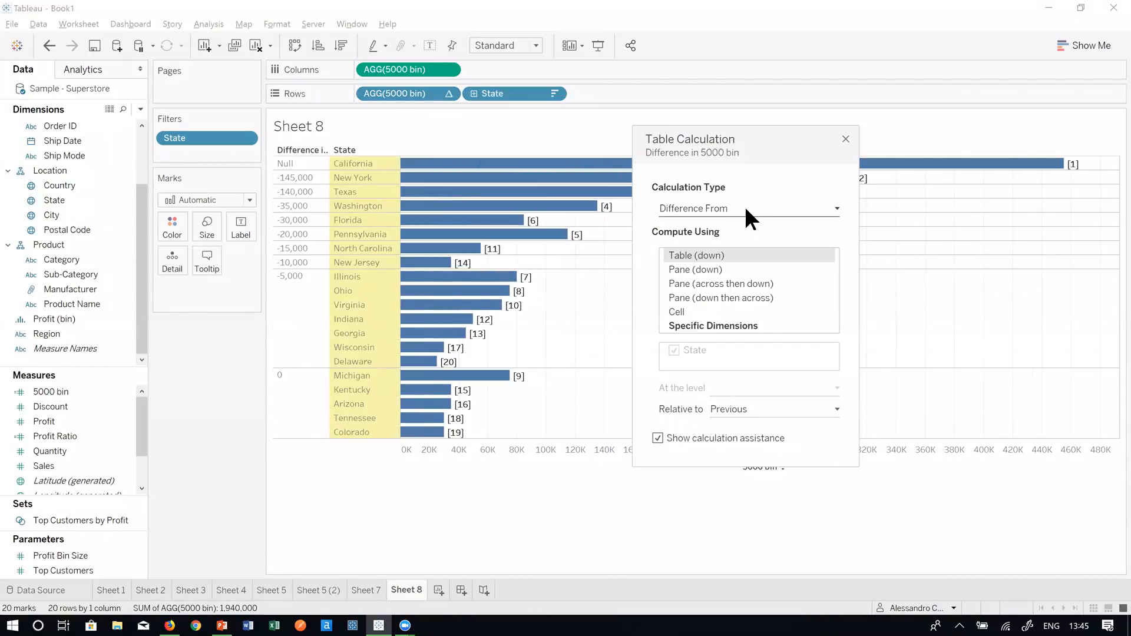
click(745, 206)
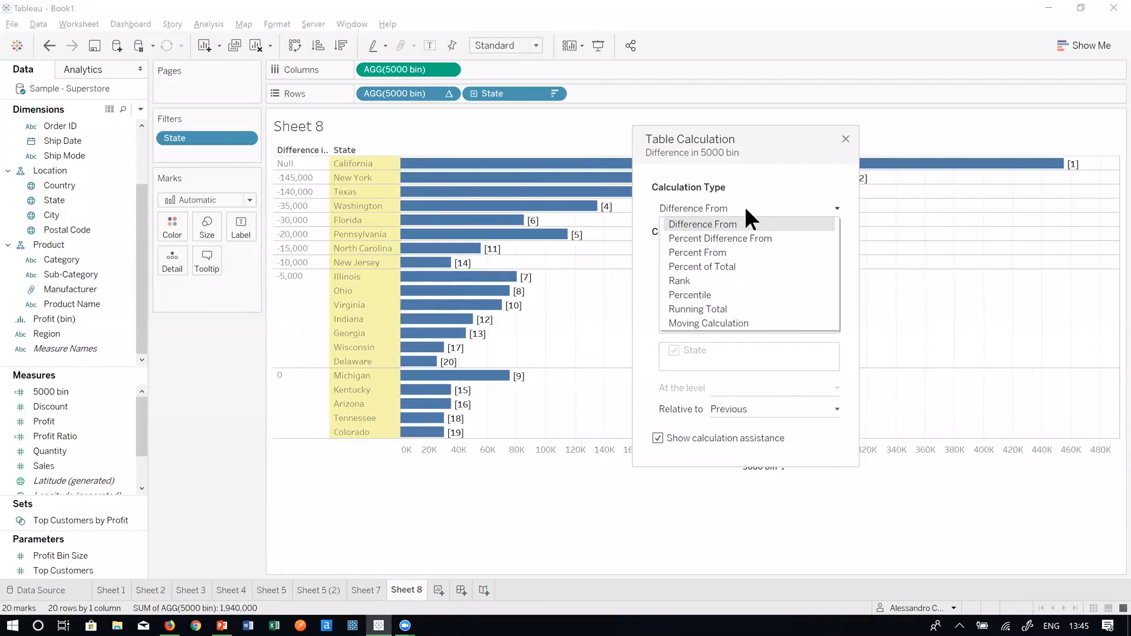
click(740, 280)
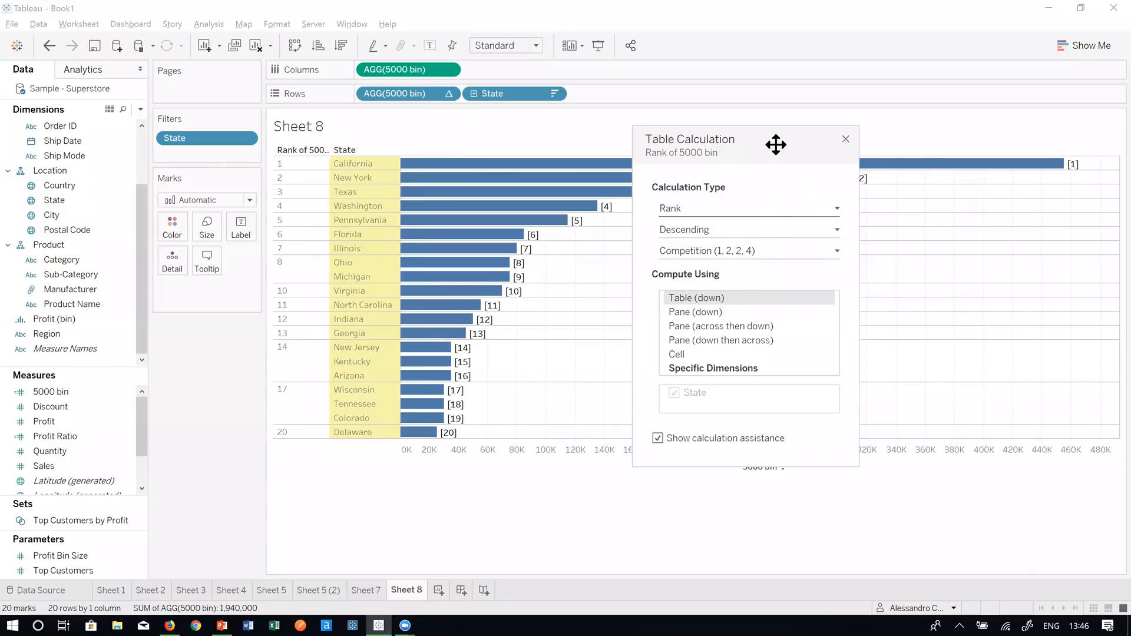
drag(776, 144, 454, 162)
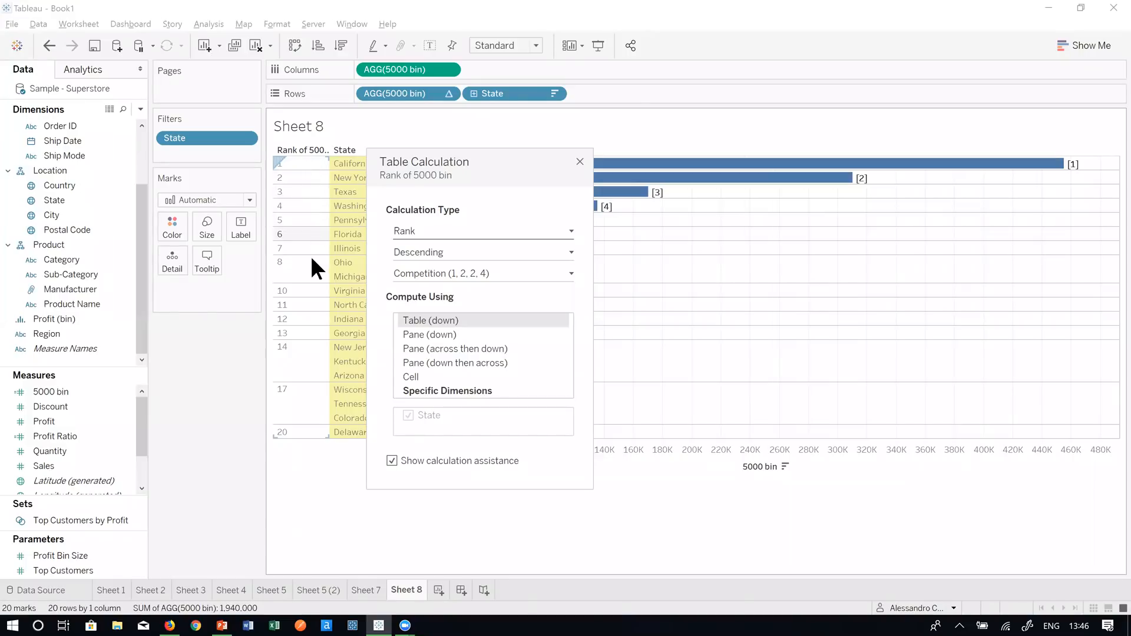
drag(525, 179, 913, 147)
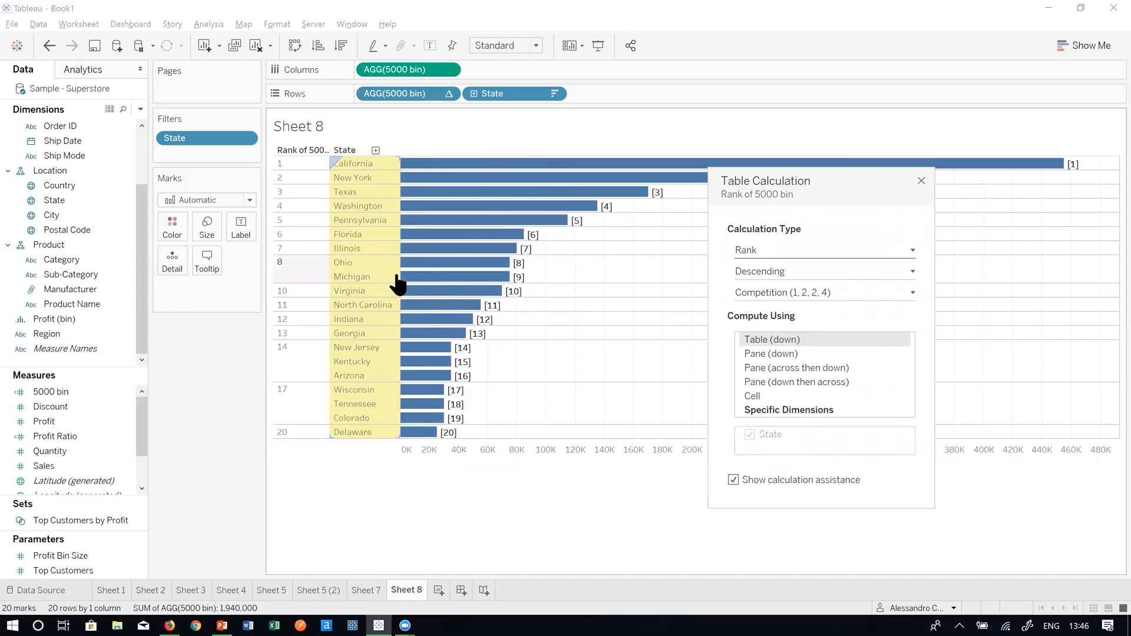
mouse_move(448, 289)
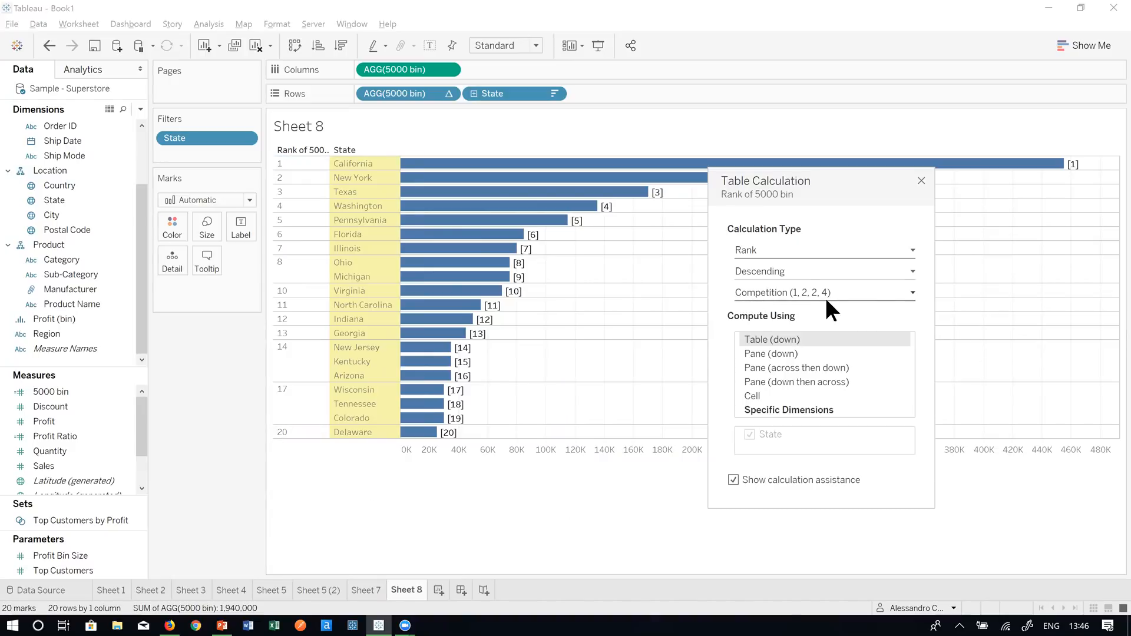
- Try Modified Competition and Dense ranking, then settle on Unique ranks 1 to 20
click(877, 292)
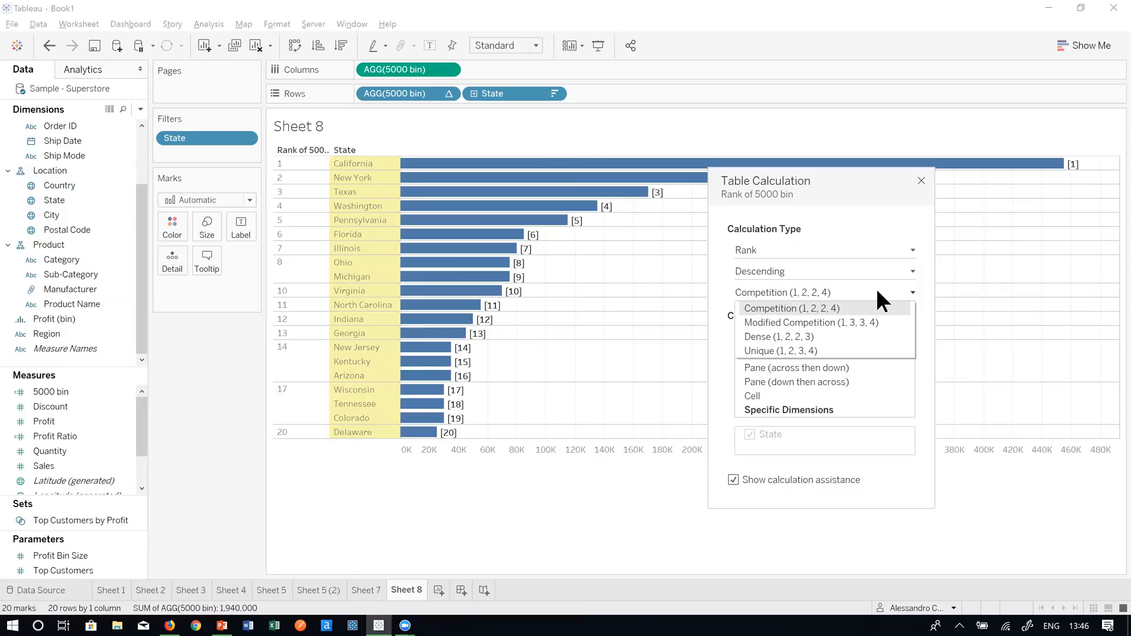
click(844, 323)
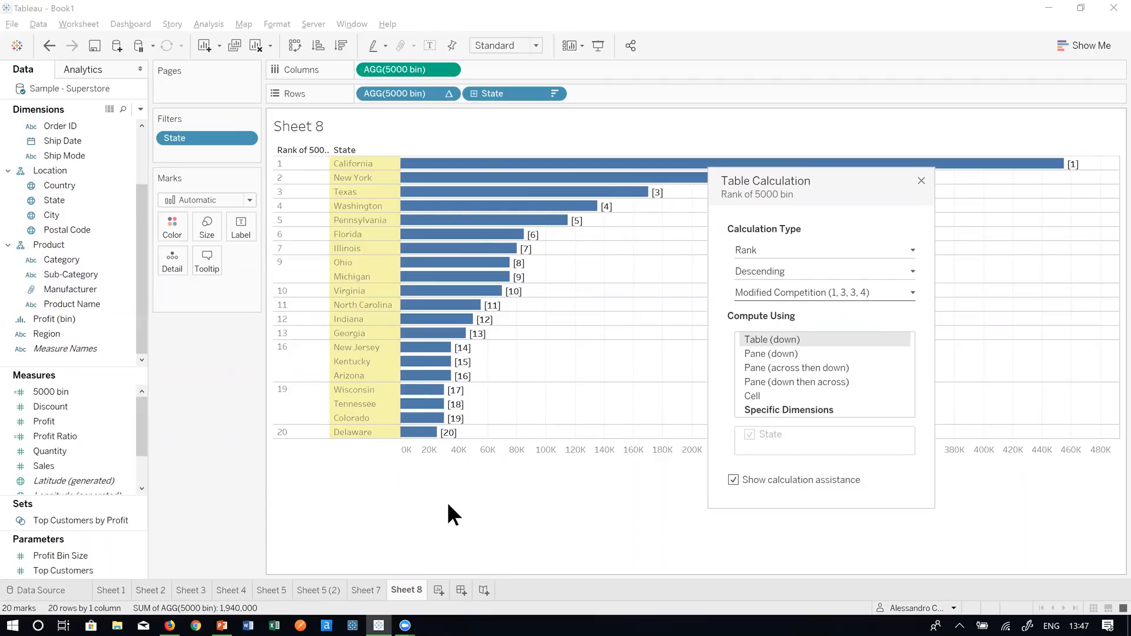
click(895, 290)
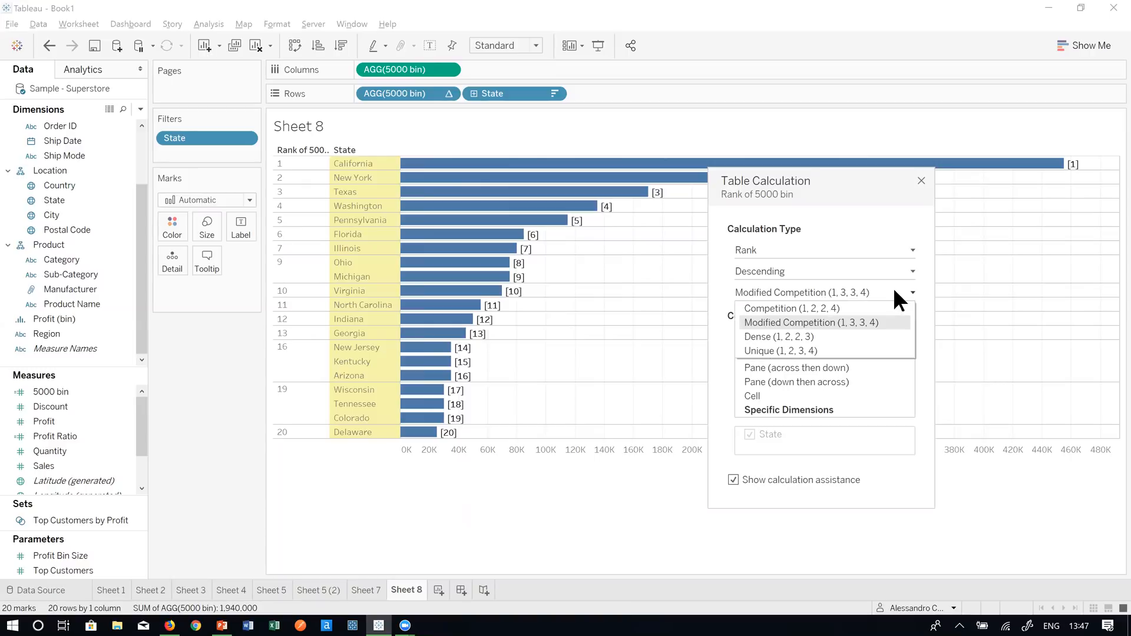
click(846, 332)
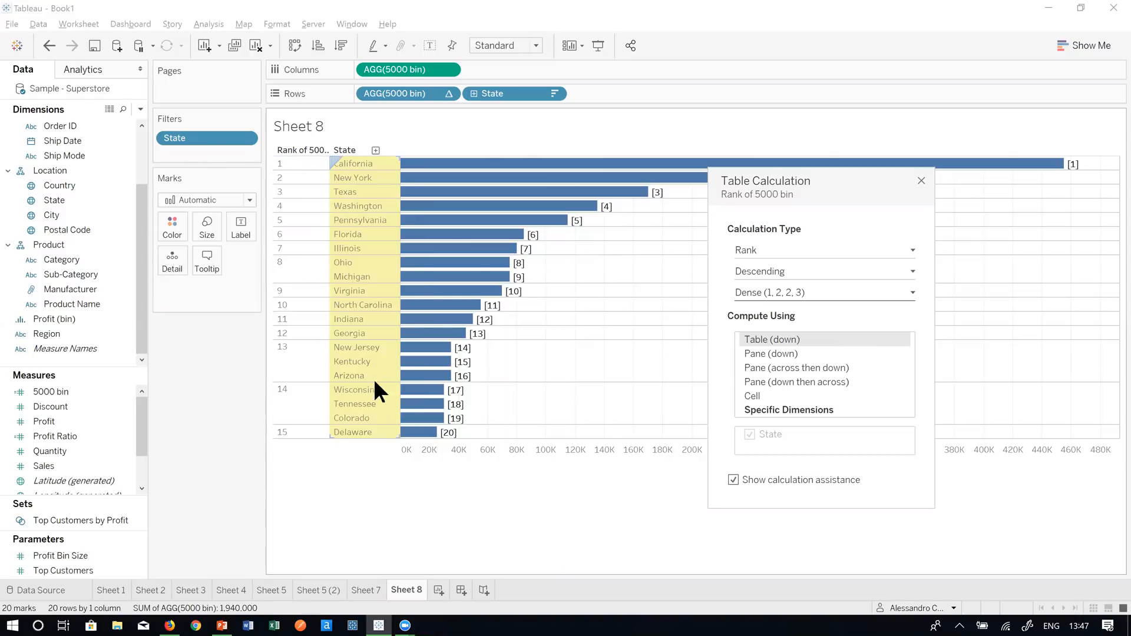
click(292, 433)
click(310, 485)
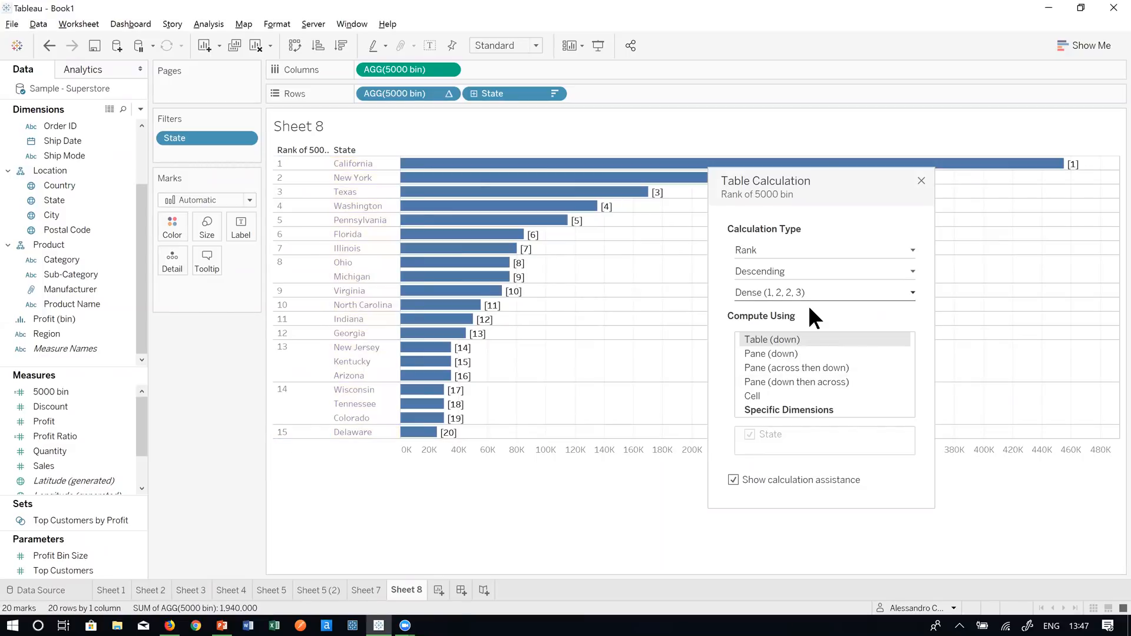
click(809, 307)
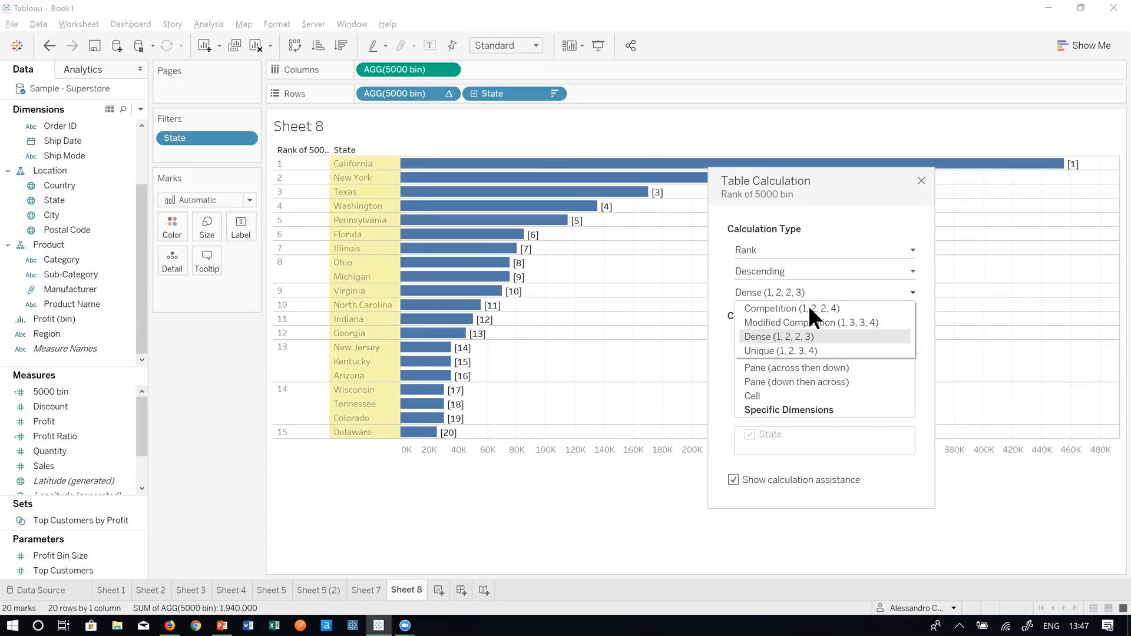
click(797, 348)
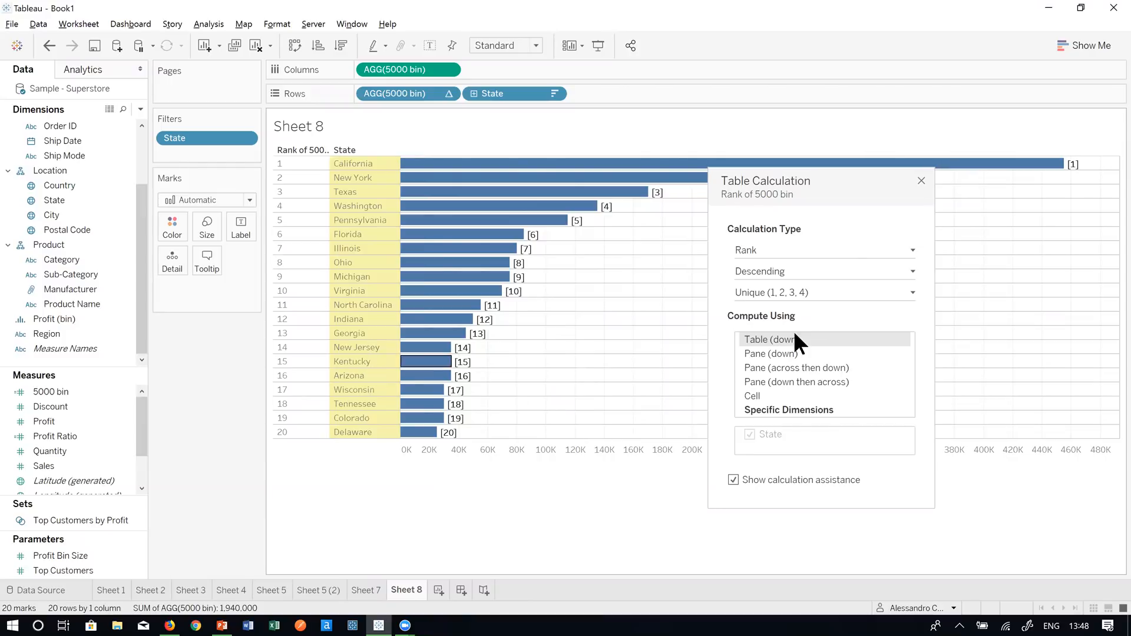
- Save the rank table calculation as a new measure named Calculation1
click(921, 181)
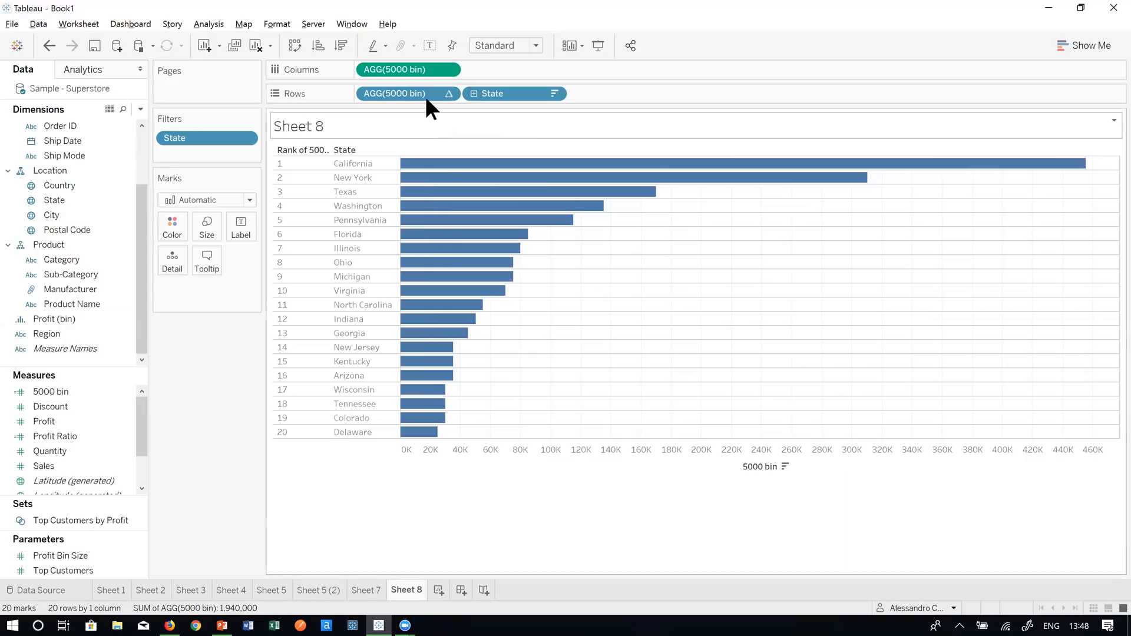
drag(426, 98, 112, 395)
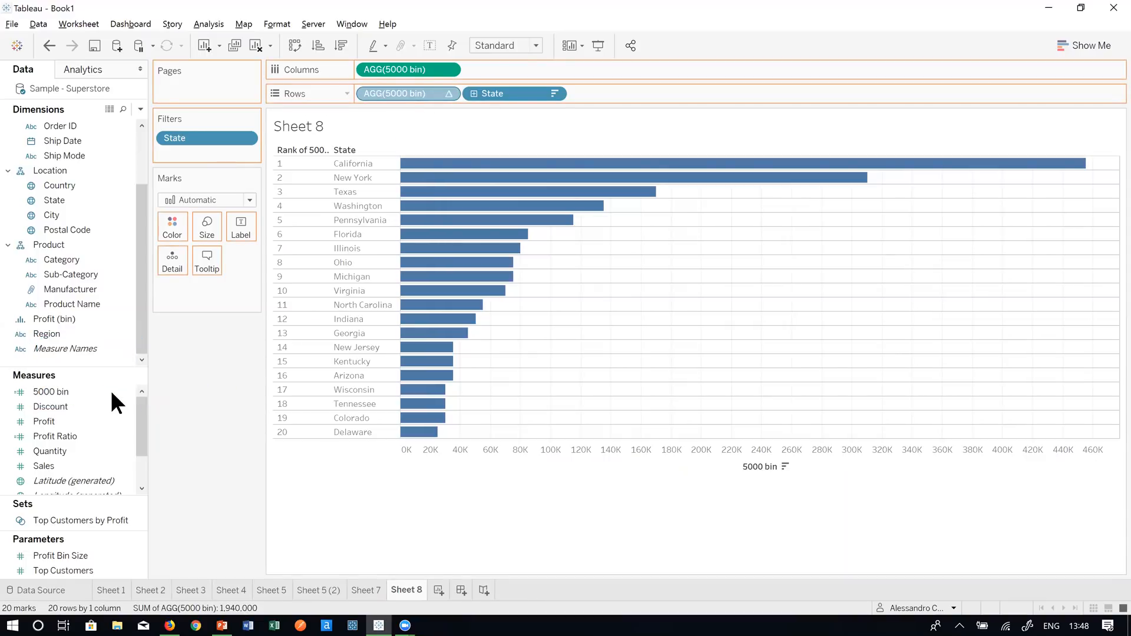
click(182, 455)
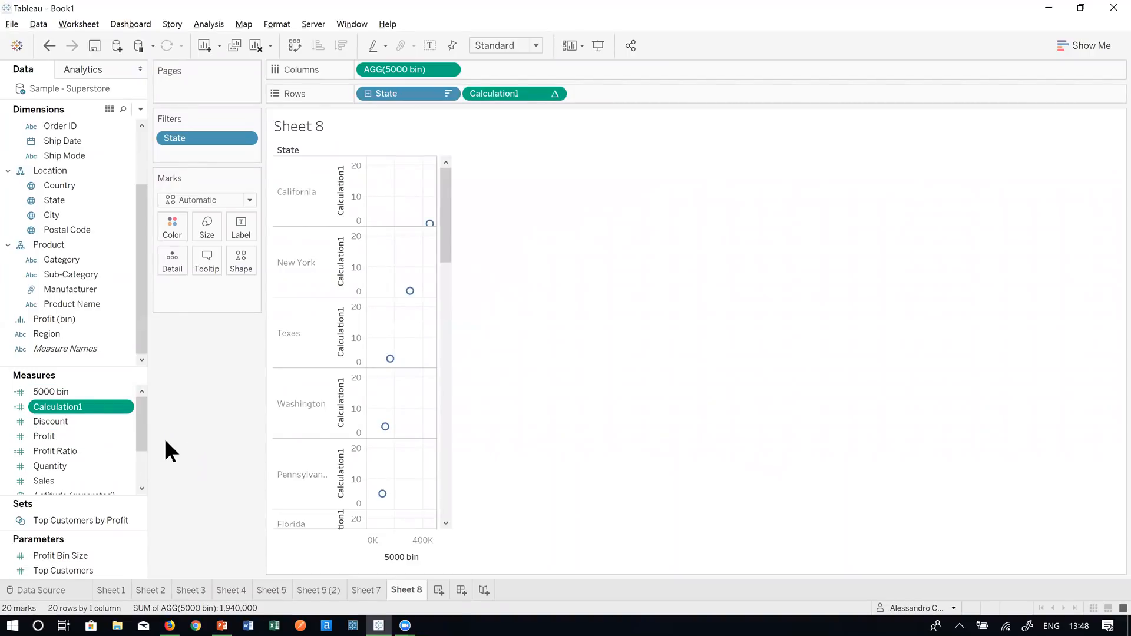
- Review Calculation1's RANK_UNIQUE([5000 bin]) formula in the editor, then close it
right_click(87, 409)
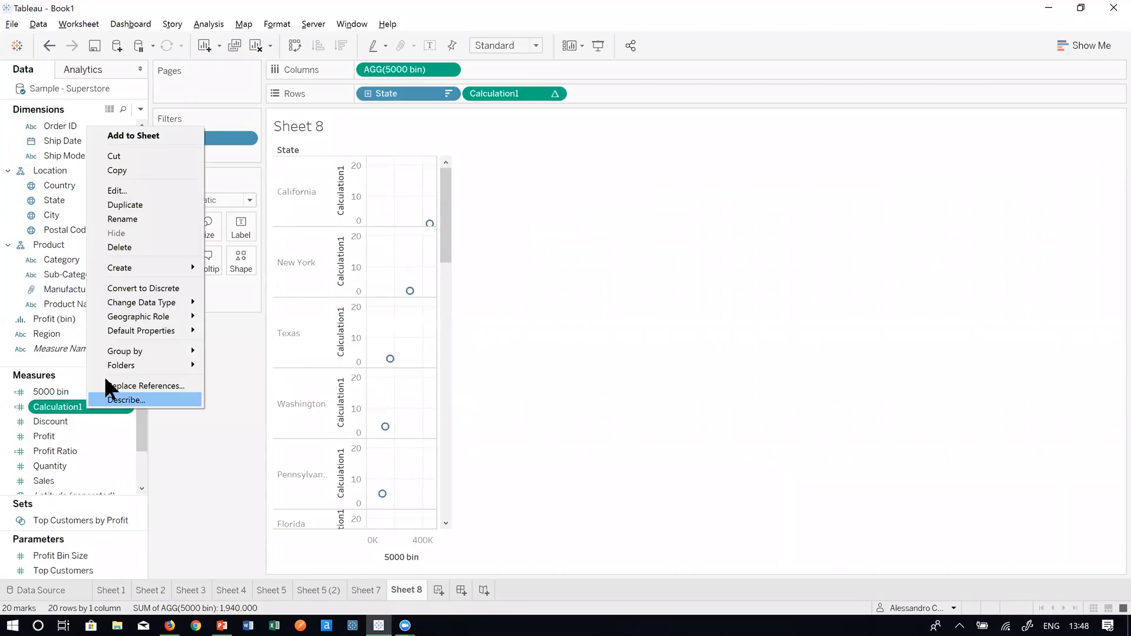
click(134, 190)
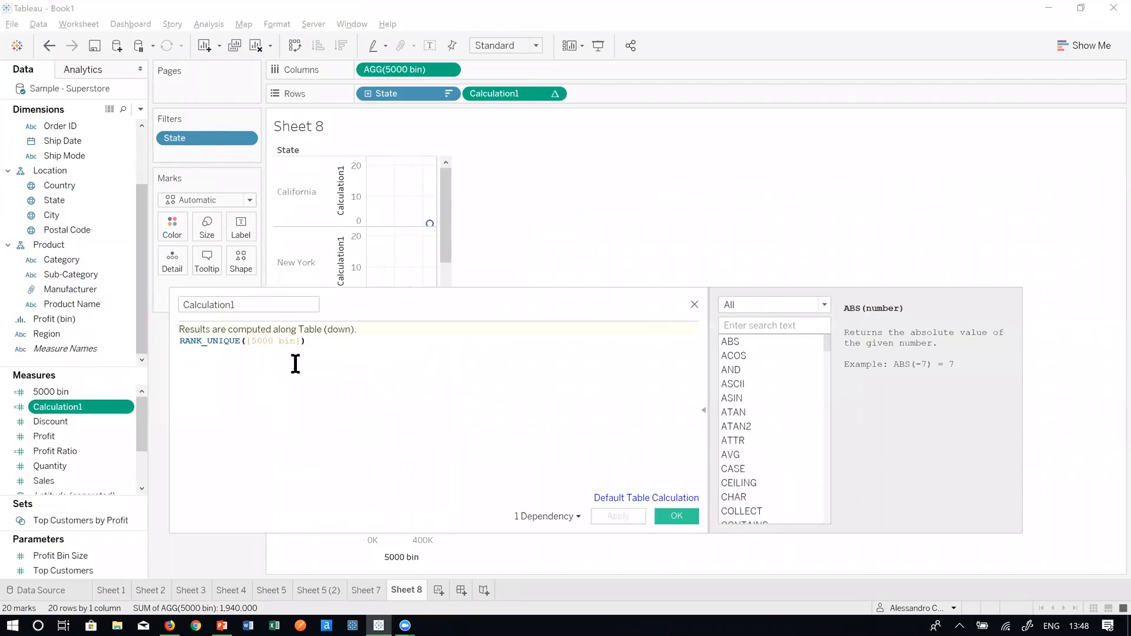
scroll(304, 380, up, 5)
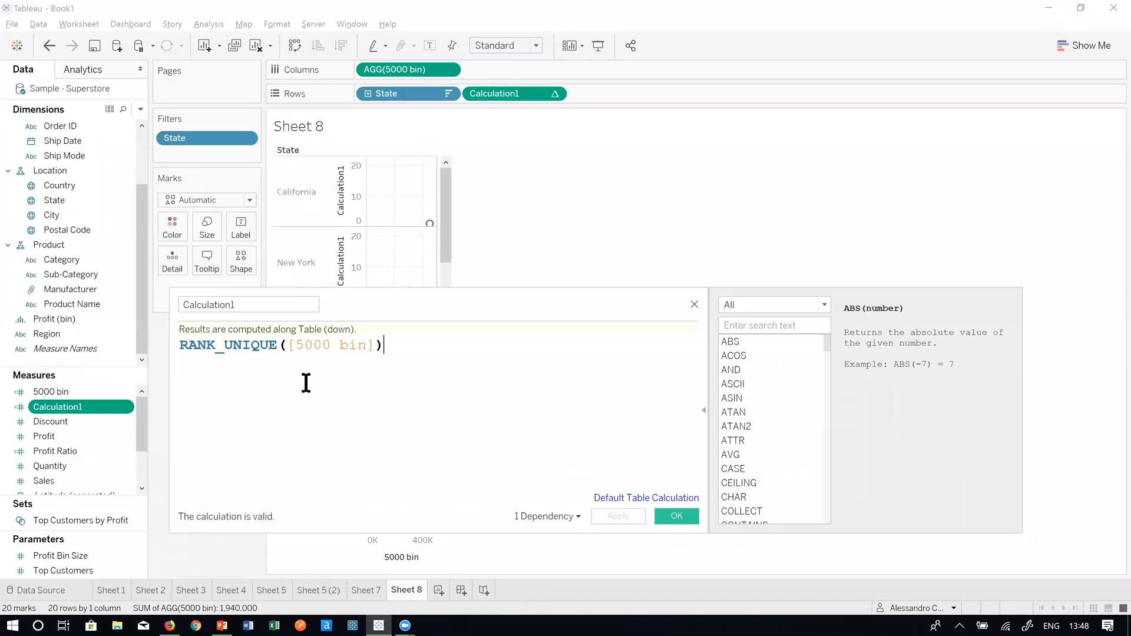
scroll(341, 448, up, 1)
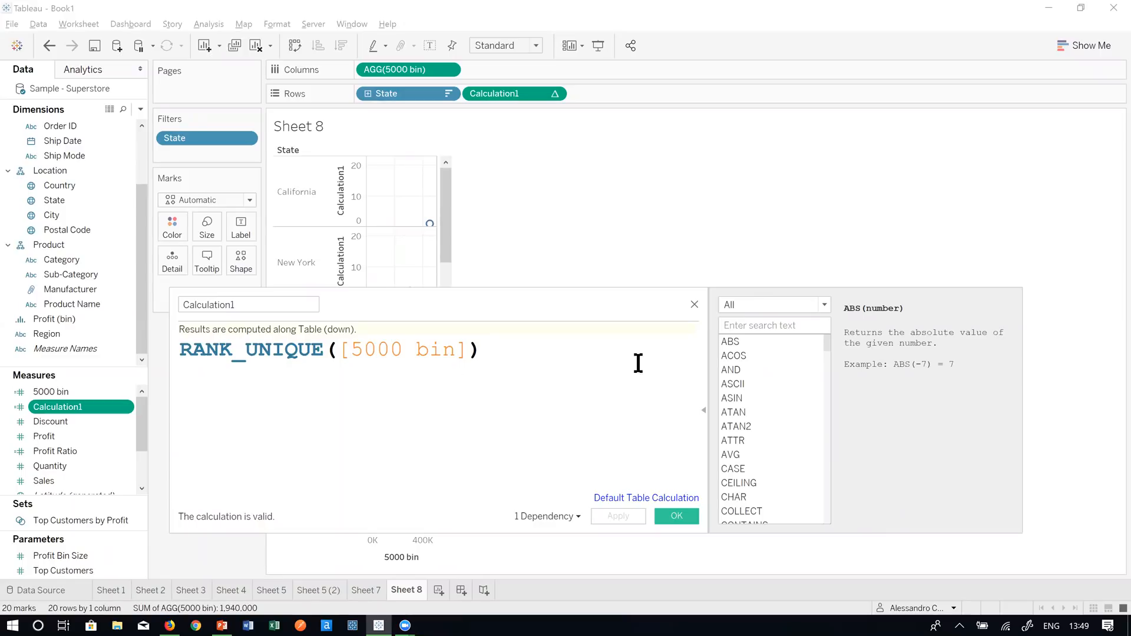
click(694, 304)
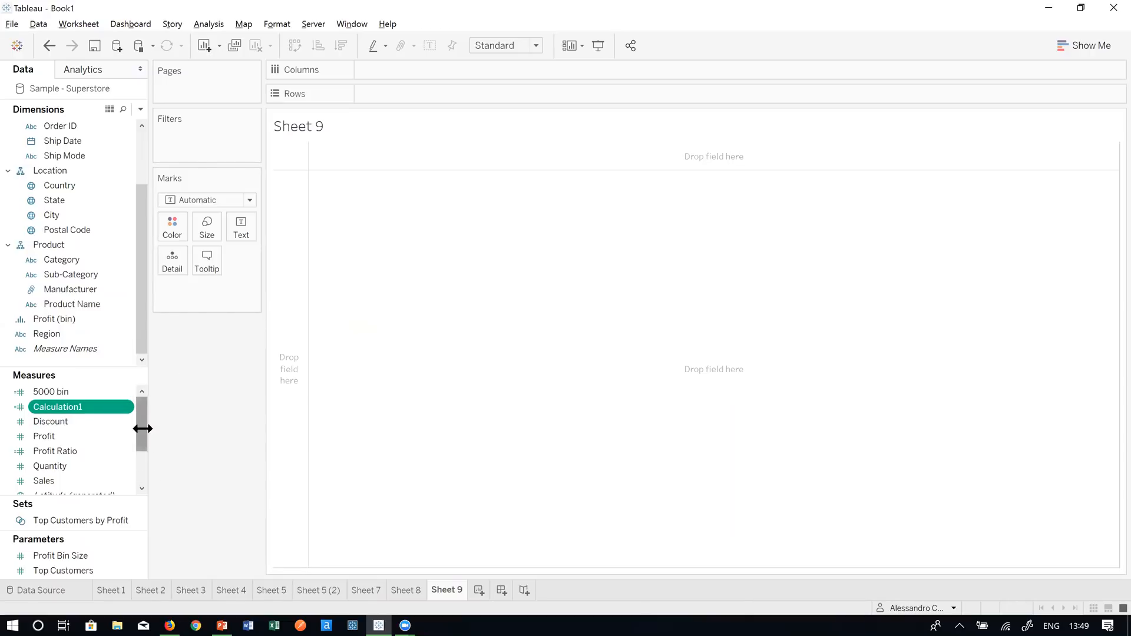
- Build a SUM(Quantity) text table with Category rows and Order Date years drilled to quarters
mouse_move(140, 429)
mouse_down()
mouse_move(149, 477)
mouse_move(149, 412)
mouse_up()
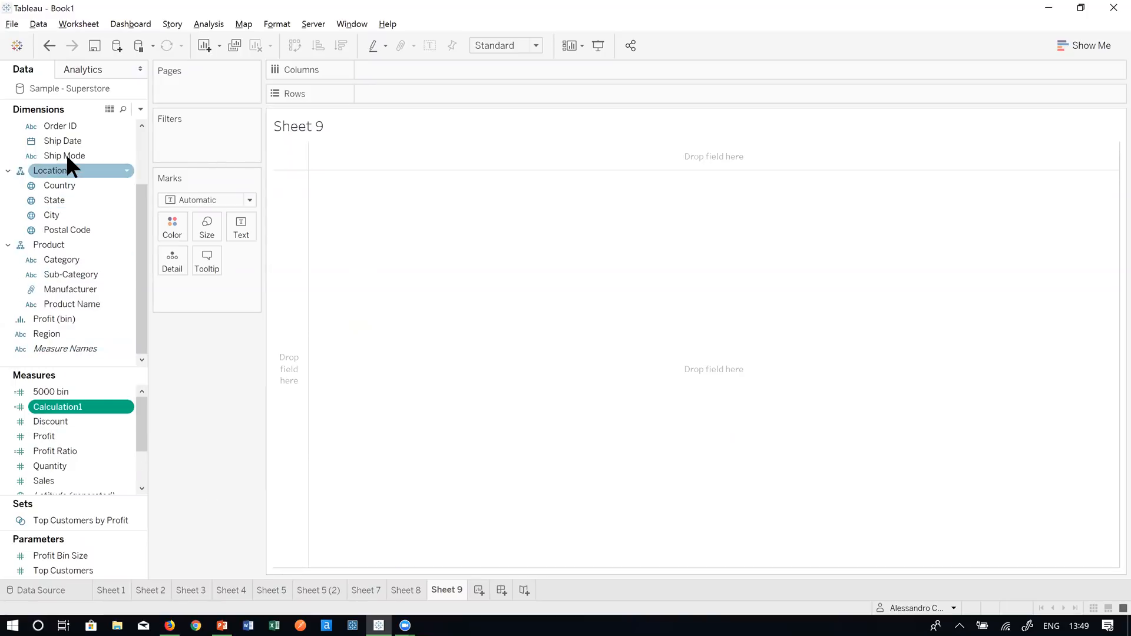
scroll(79, 163, up, 2)
drag(76, 185, 374, 79)
click(364, 68)
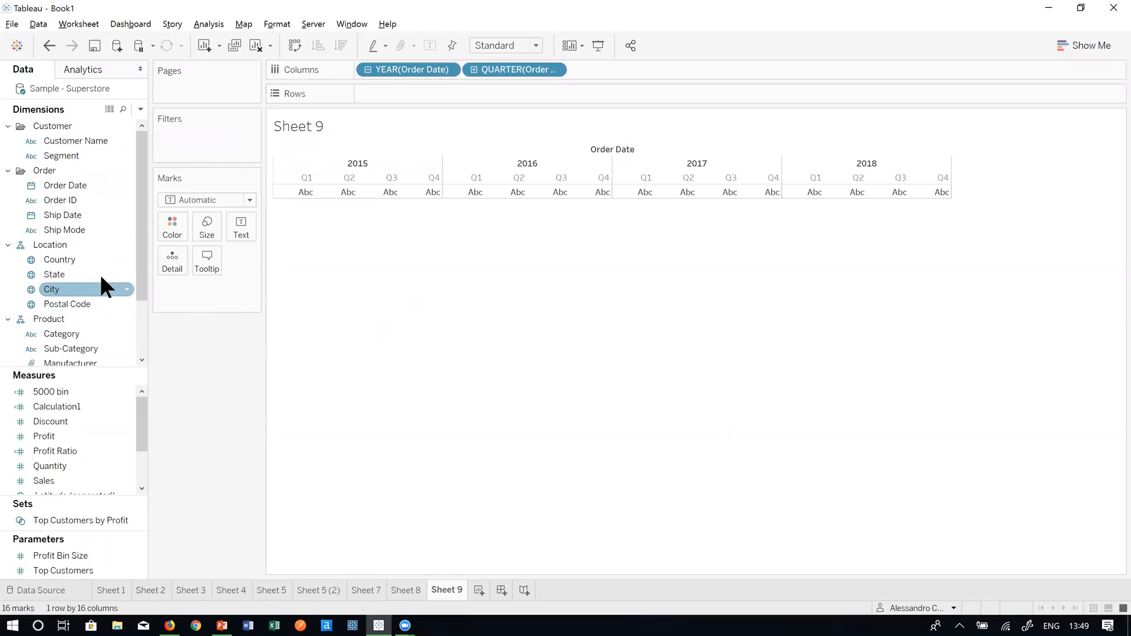
scroll(102, 277, down, 2)
drag(93, 257, 416, 97)
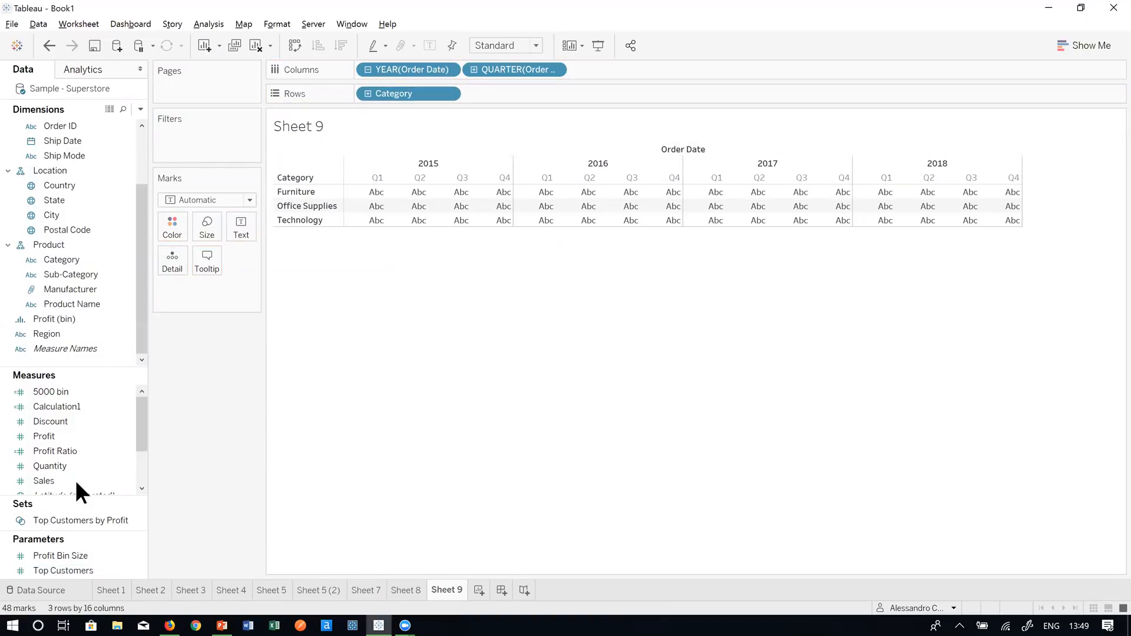
drag(98, 465, 480, 214)
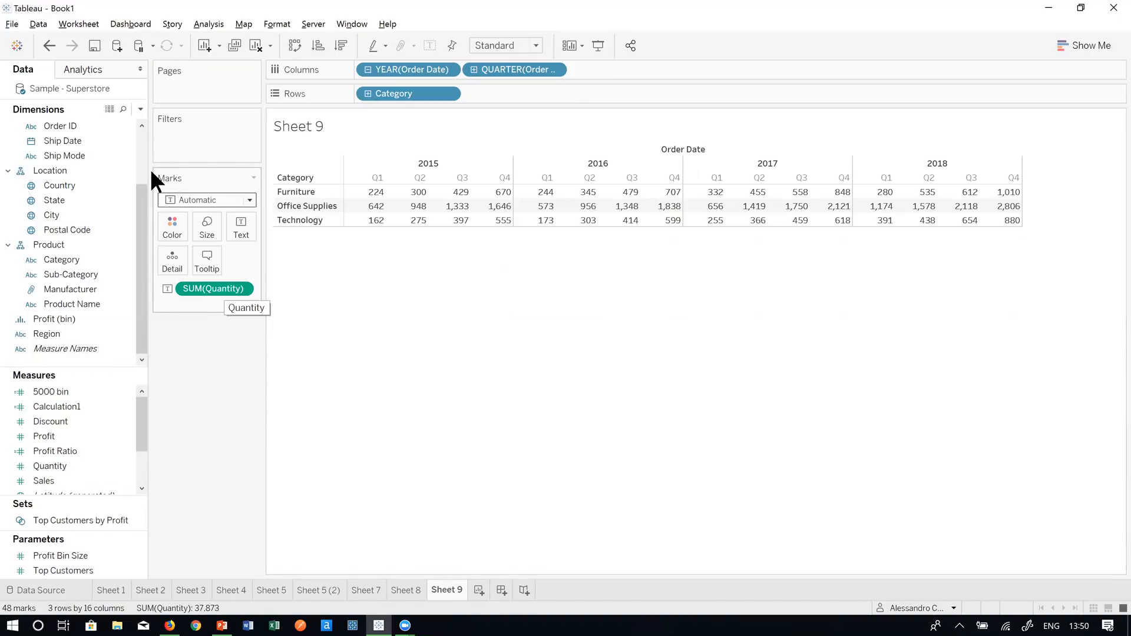
- Create a new calculated field and insert the WINDOW_AVG function into its formula
click(140, 109)
click(126, 122)
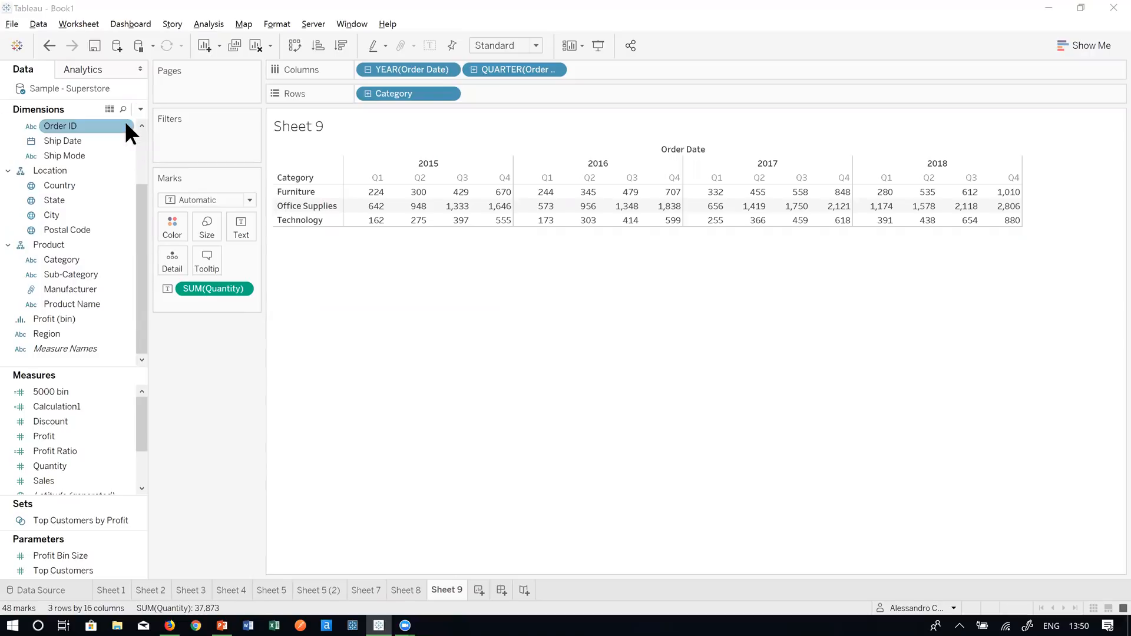
click(350, 370)
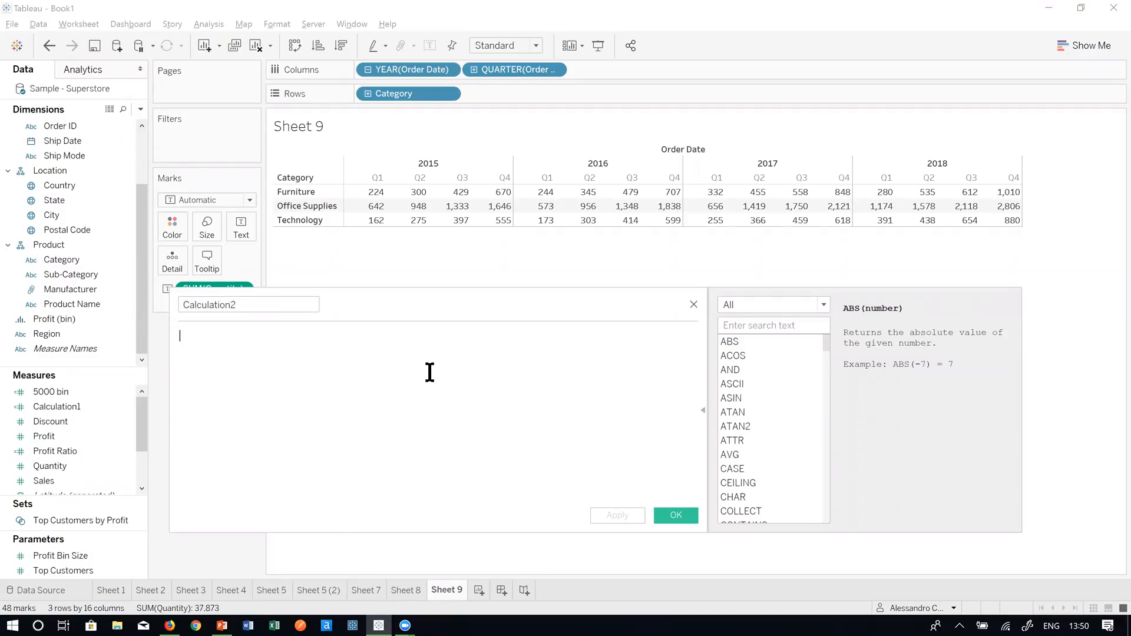
text(win)
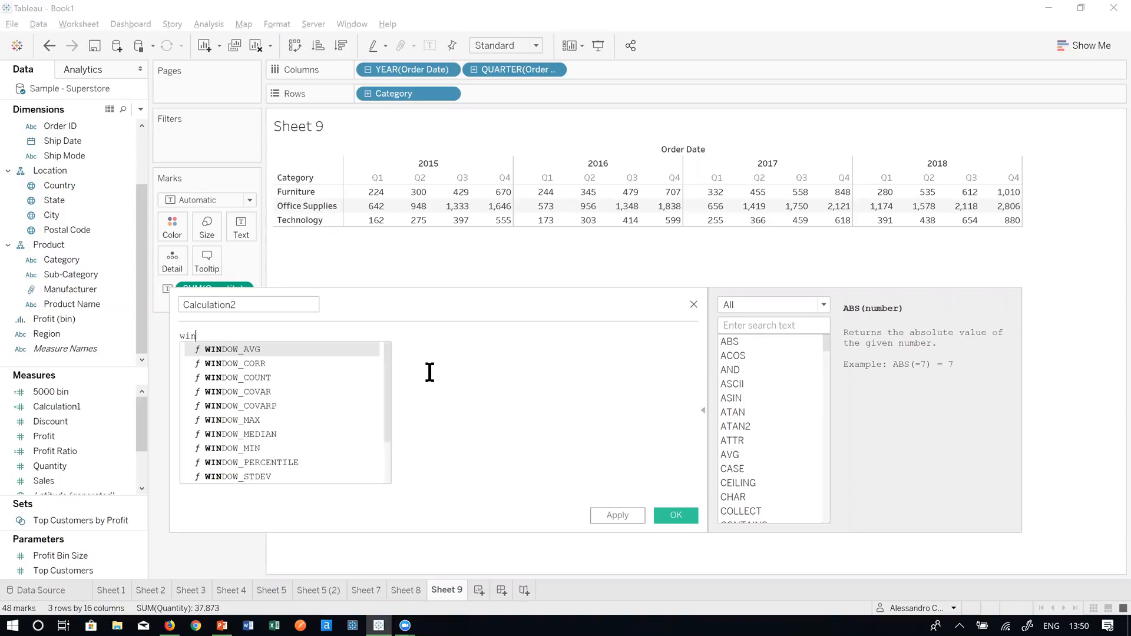
text(dow)
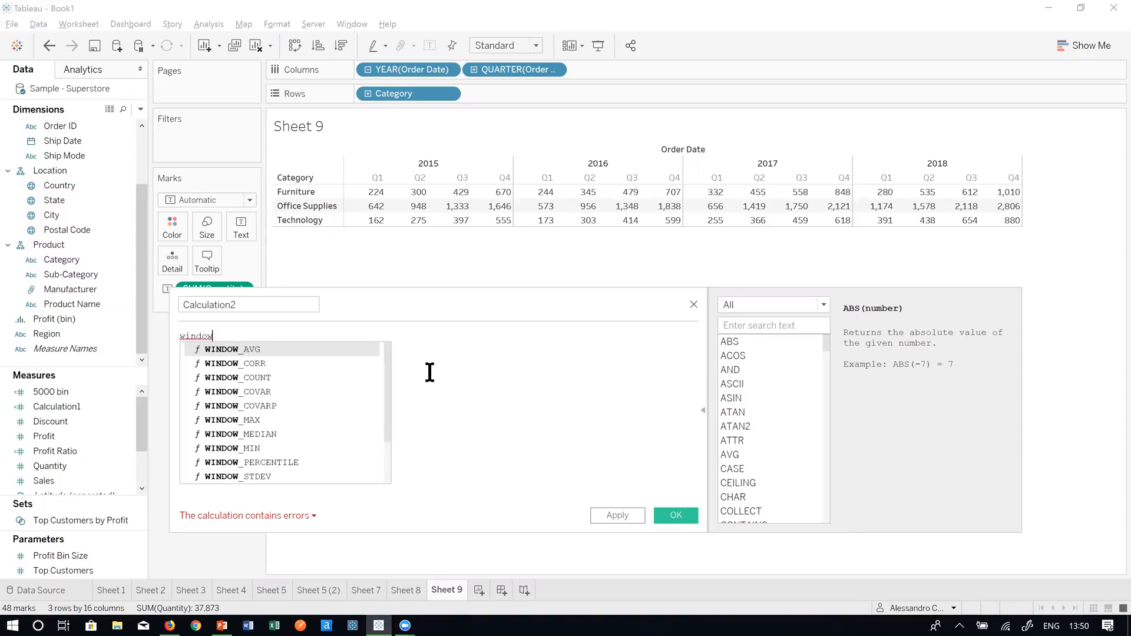
key(Return)
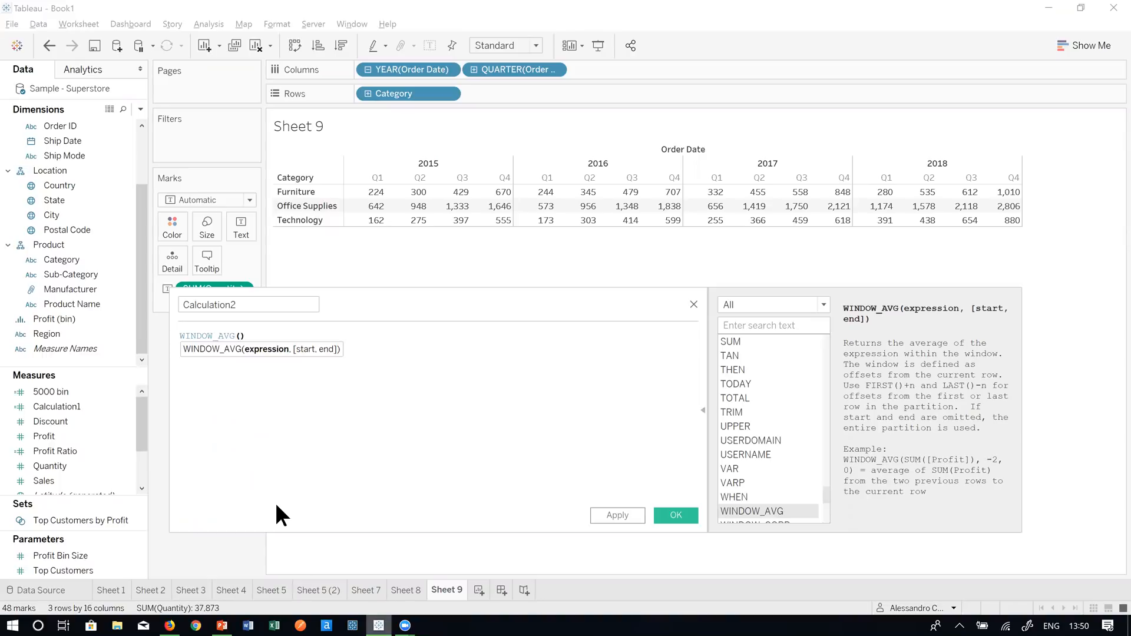
- Fill WINDOW_AVG's argument with SUM([Quantity]) using autocomplete suggestions
scroll(269, 386, up, 4)
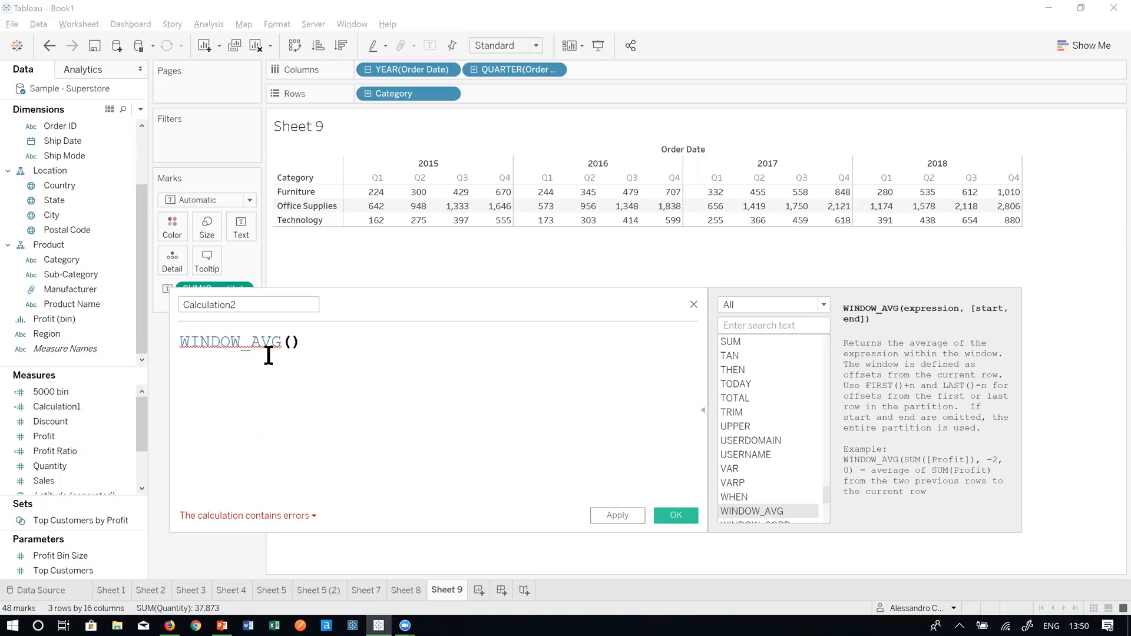
click(292, 342)
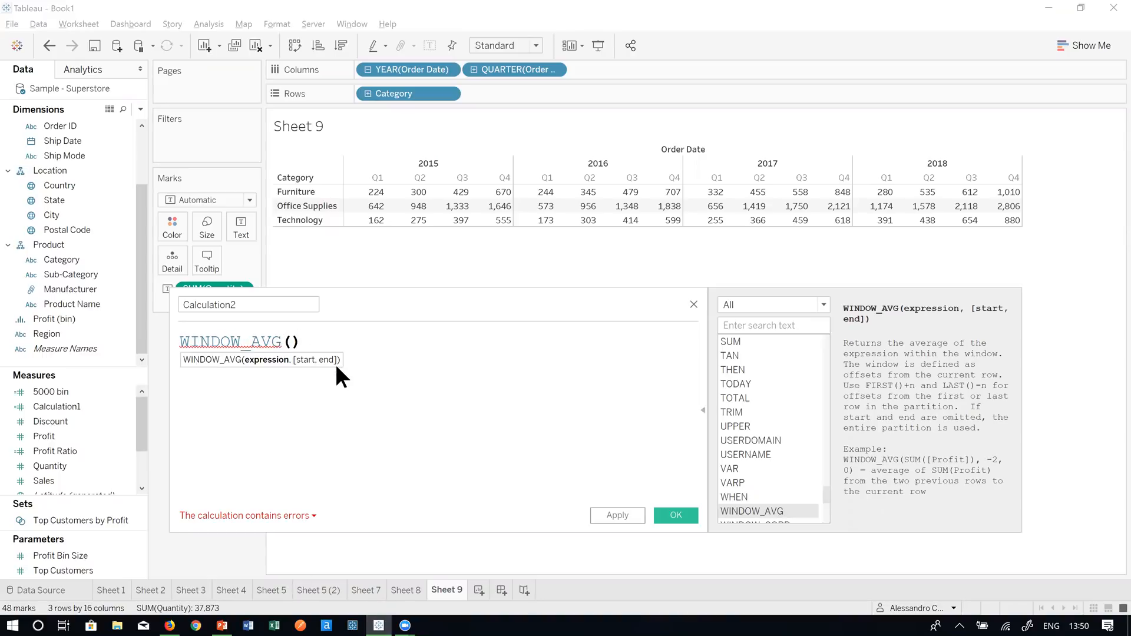
scroll(361, 382, up, 1)
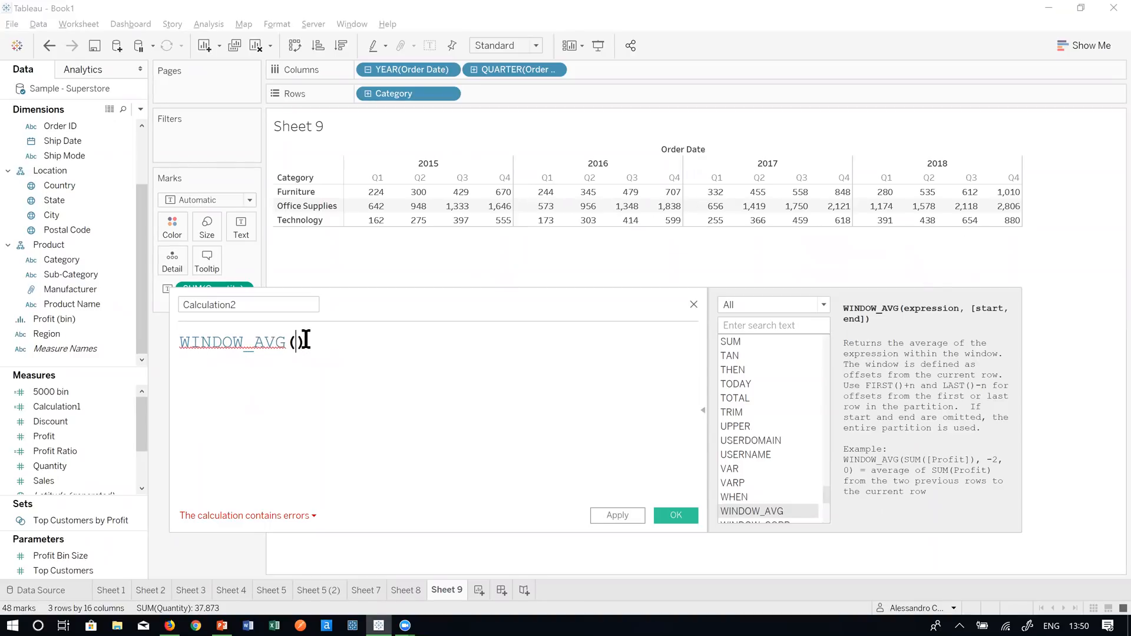
text(su)
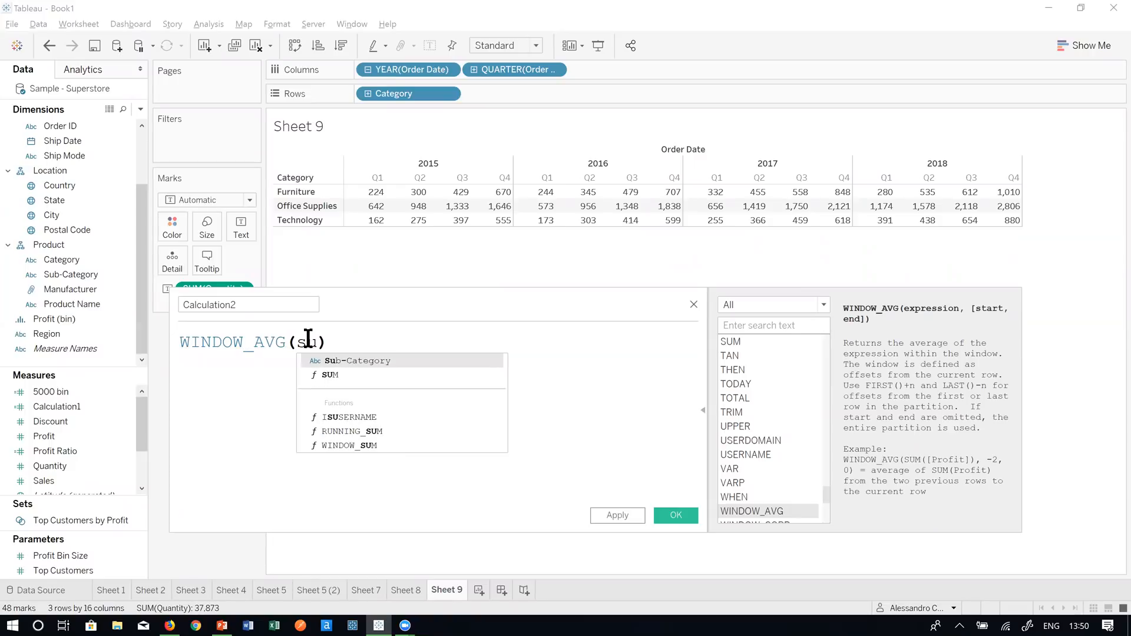
text(m)
key(Return)
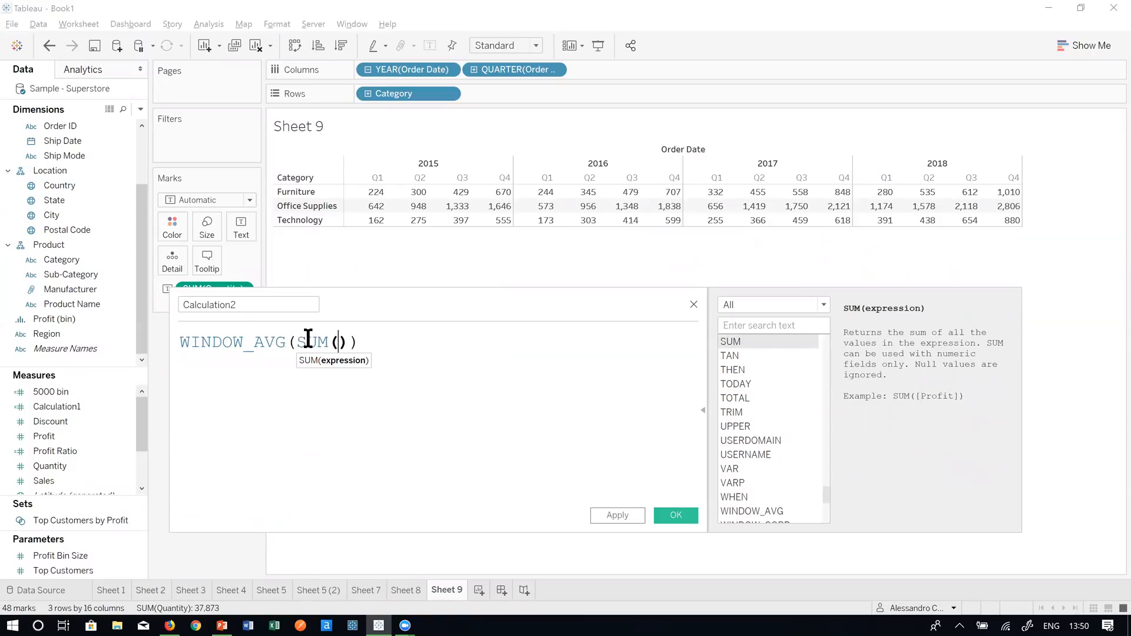
text(qua)
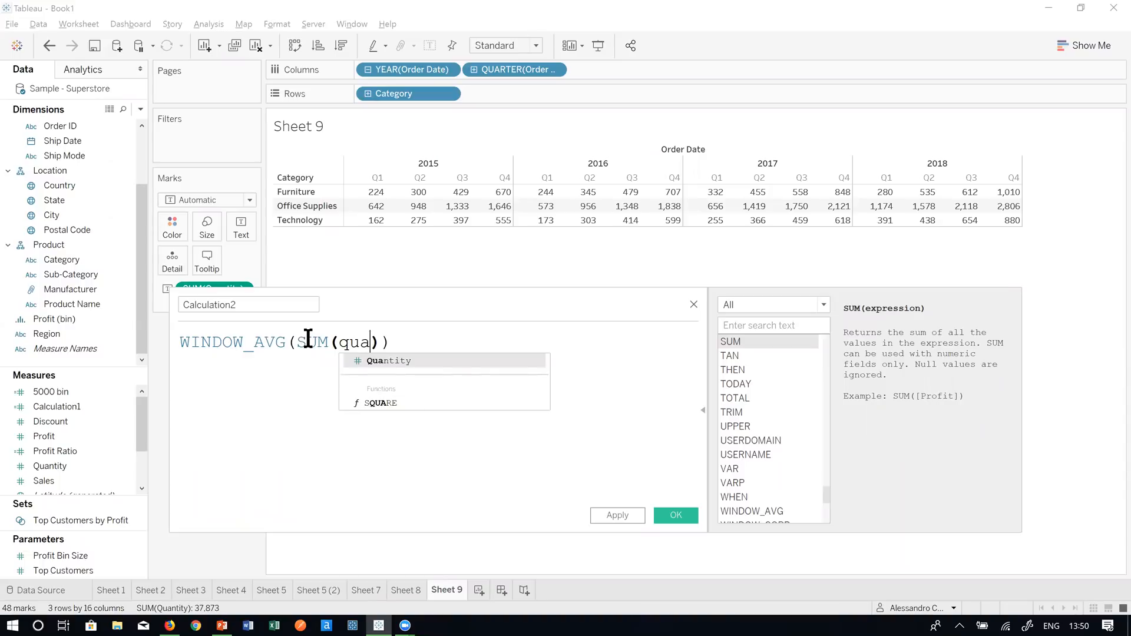
key(Return)
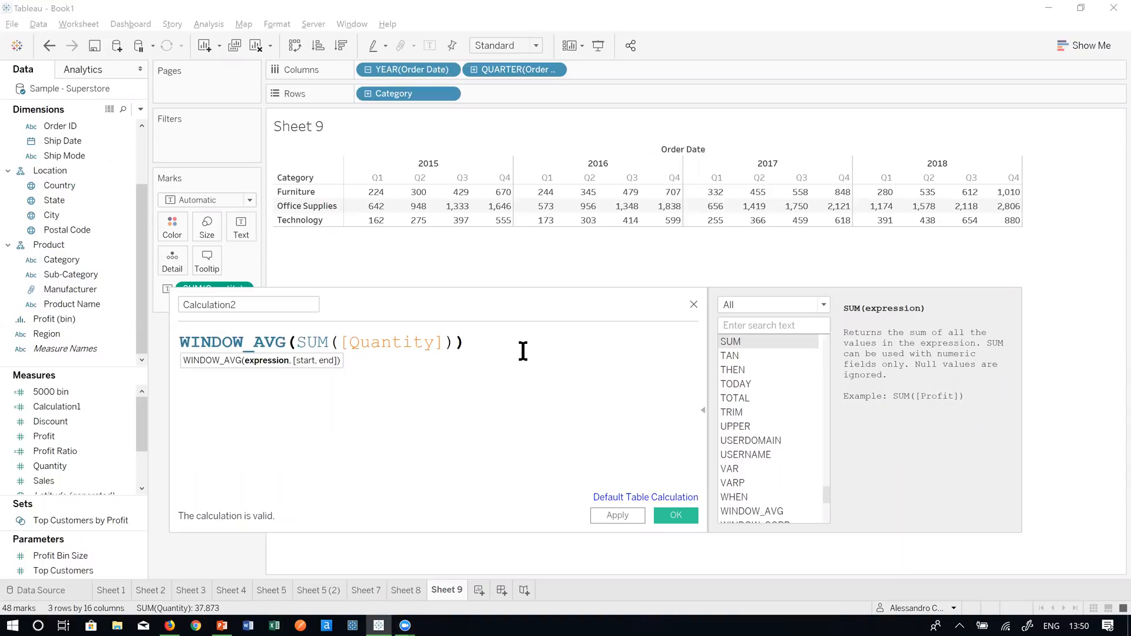
click(482, 342)
- Prefix the formula with SUM([Quantity]) >= on a new first line and save Calculation2
drag(293, 345, 202, 343)
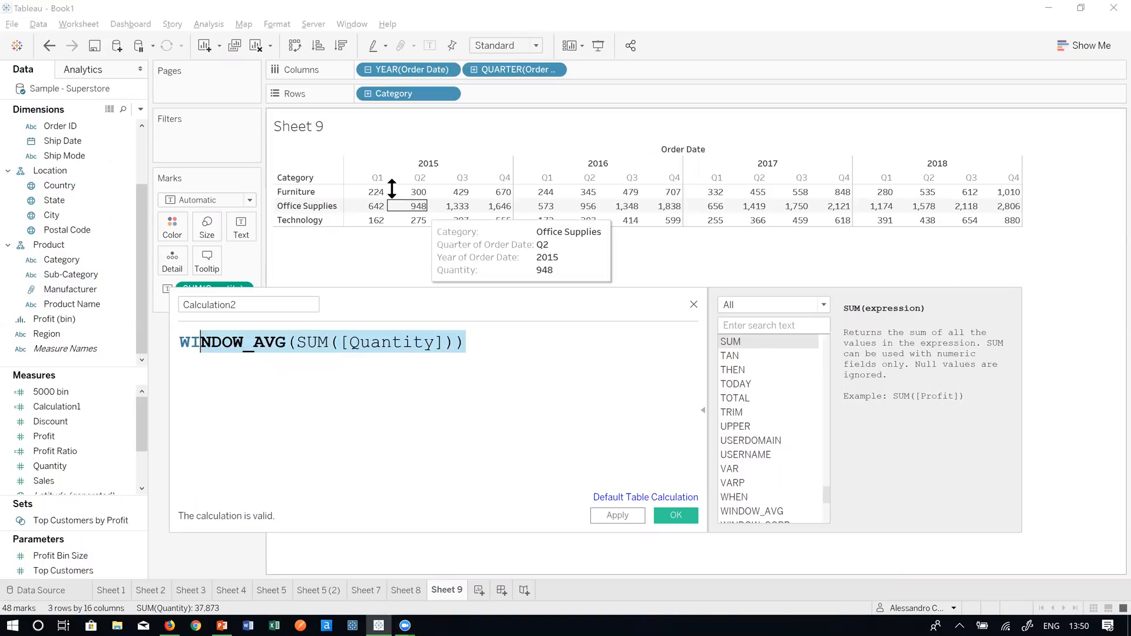
click(183, 371)
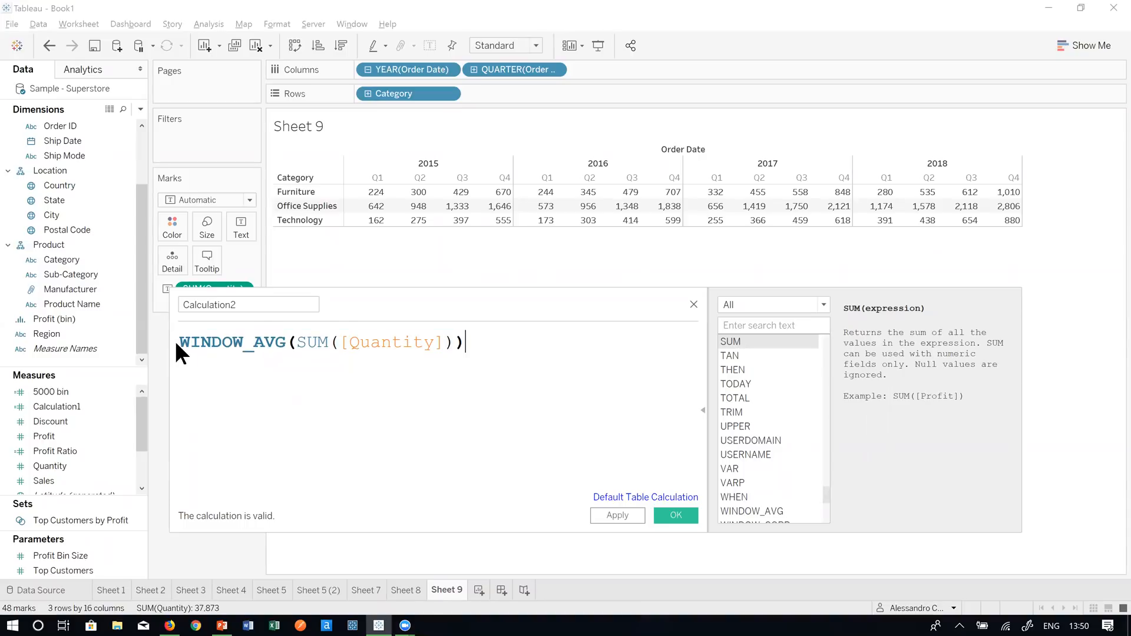
click(178, 342)
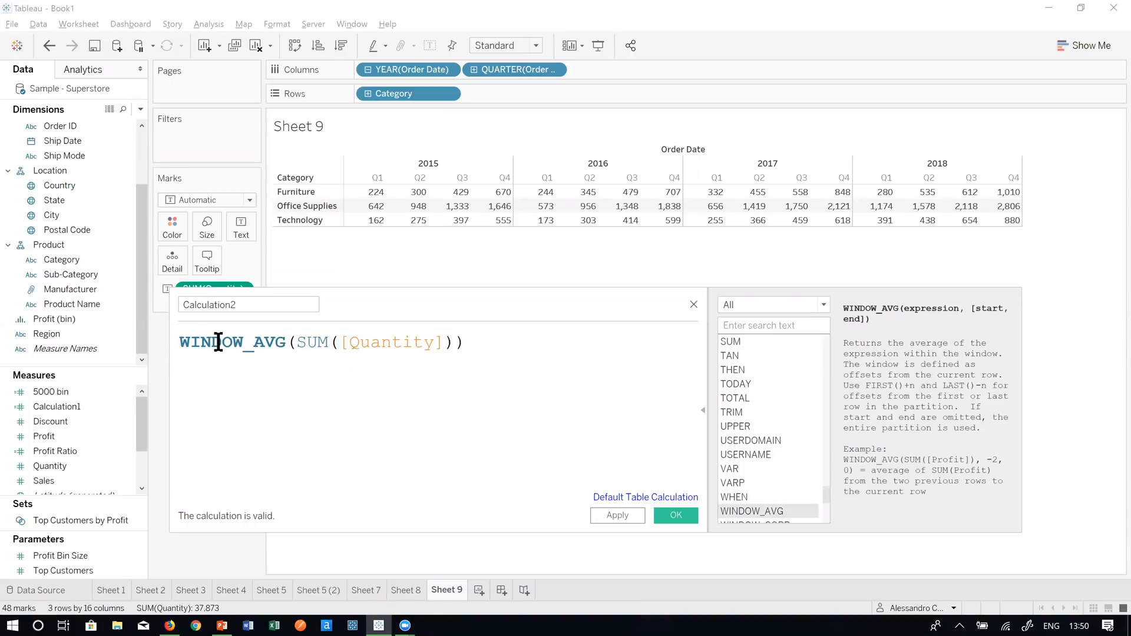
key(Return)
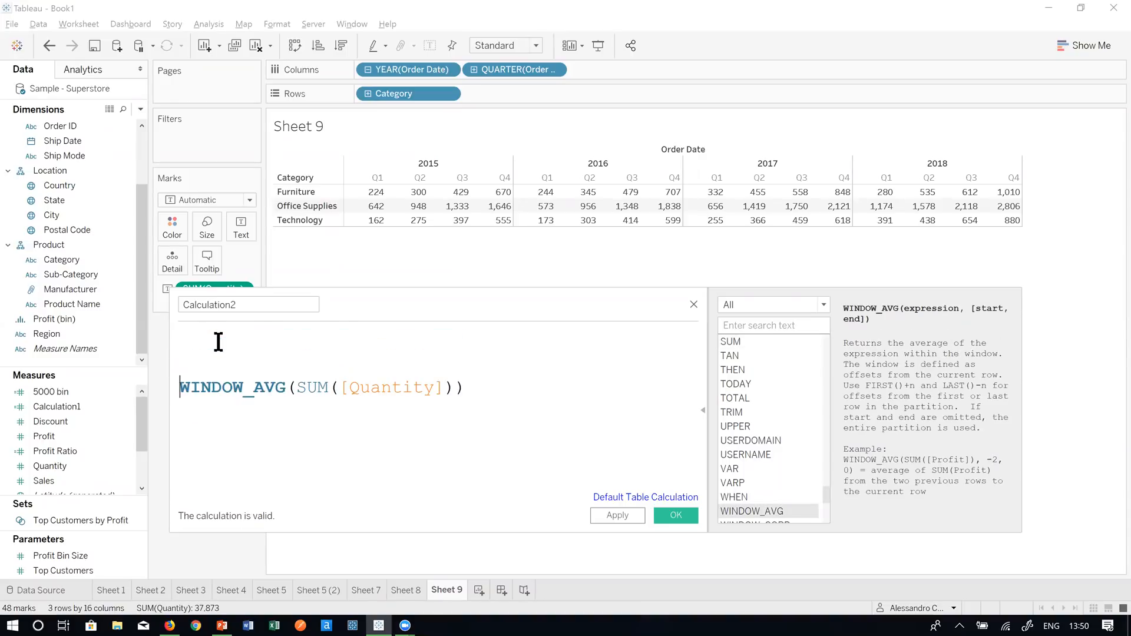
text(sum)
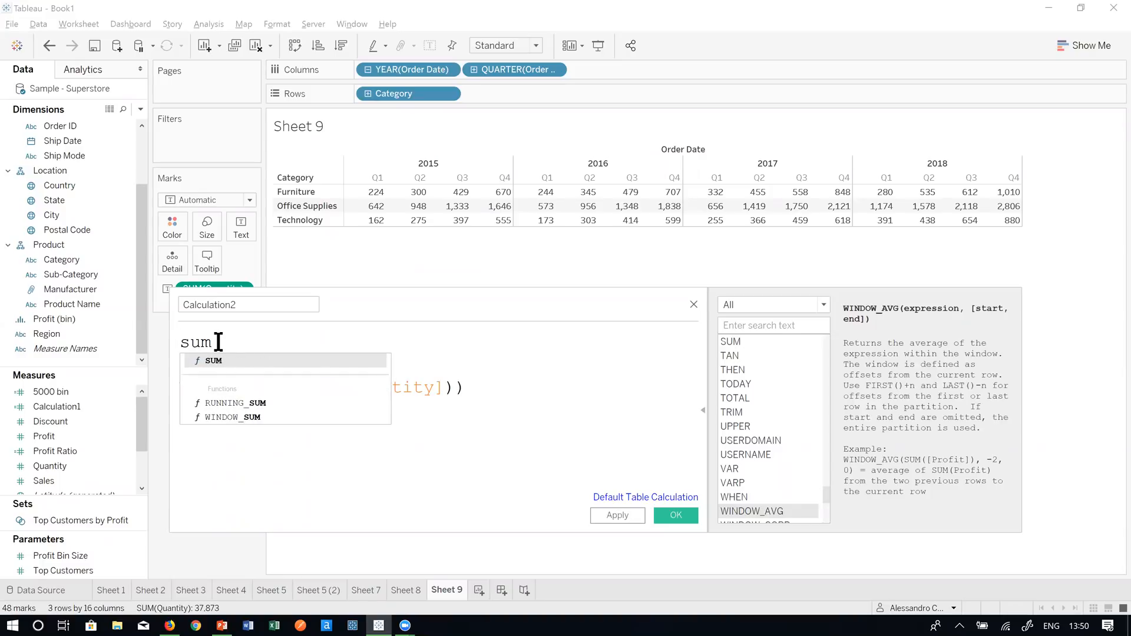
key(Return)
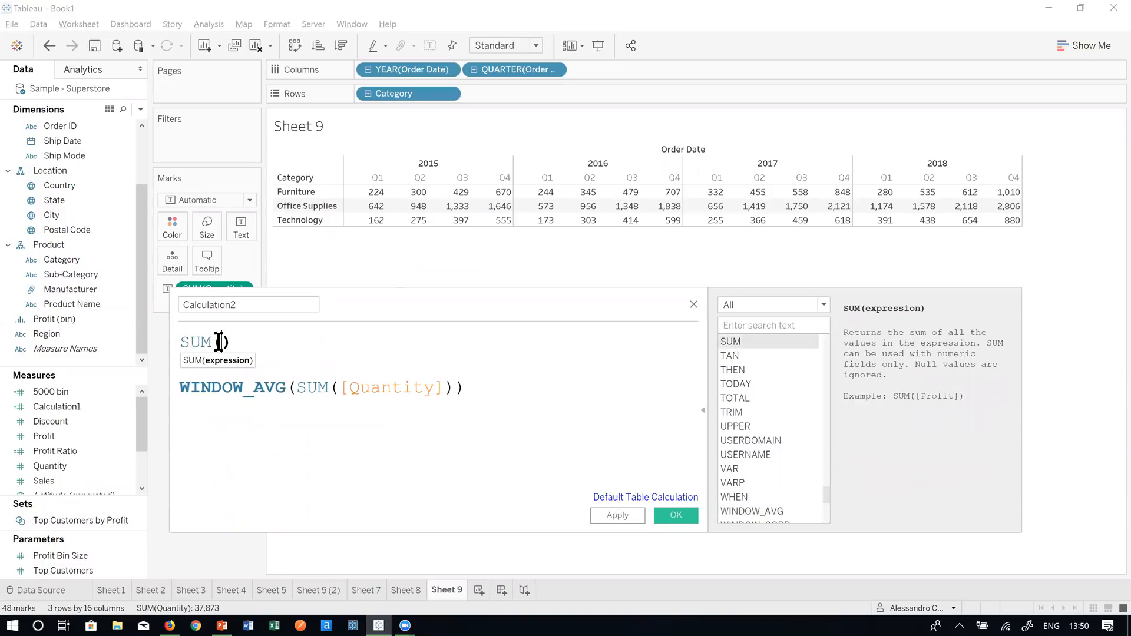
text(quanti)
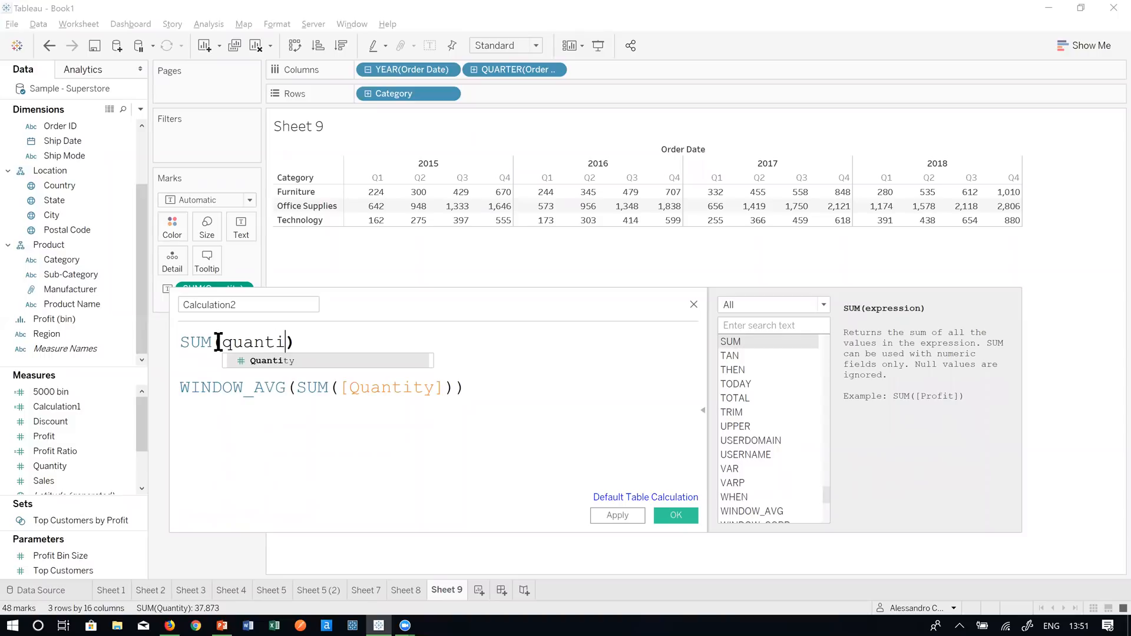
key(Return)
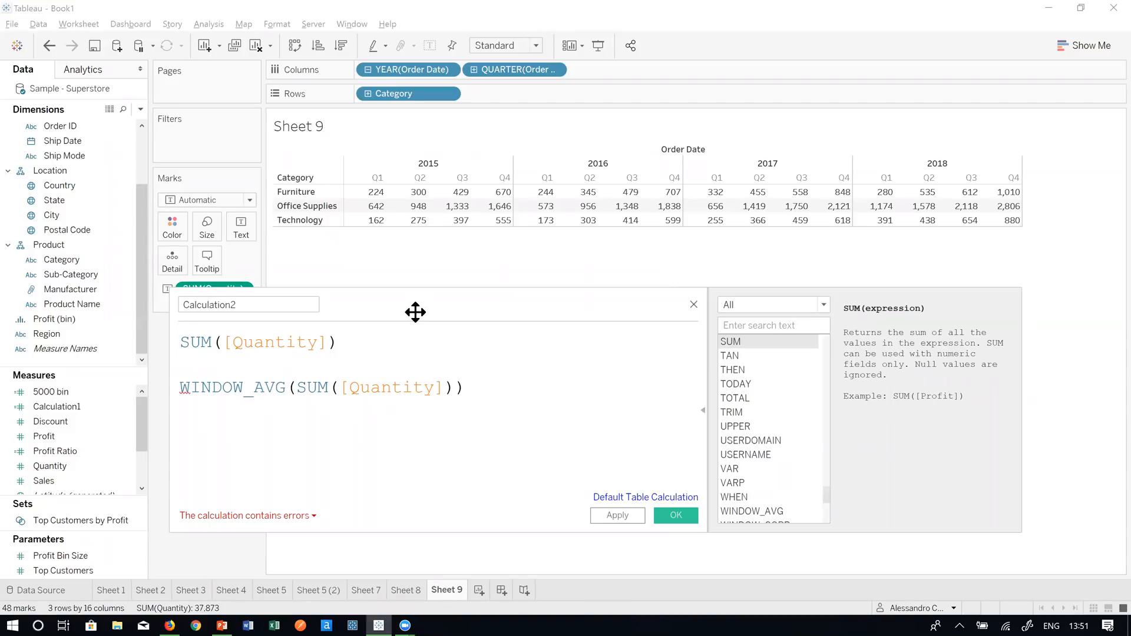
text(>=)
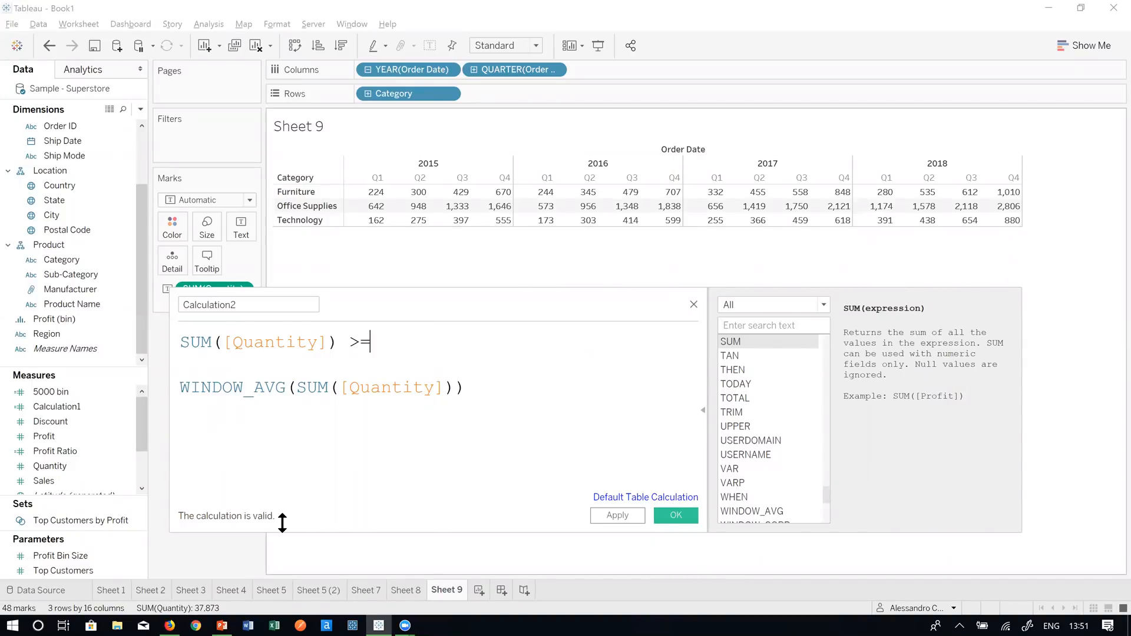
click(674, 512)
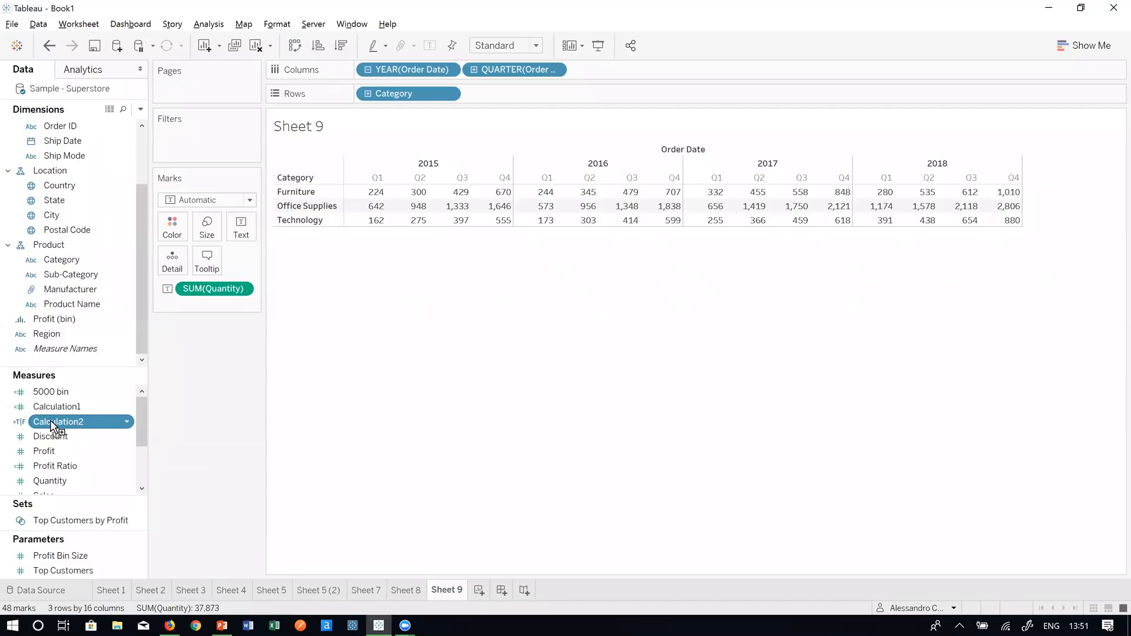
- Colour the crosstab's Quantity values by Calculation2 on the Marks card
drag(45, 415, 173, 221)
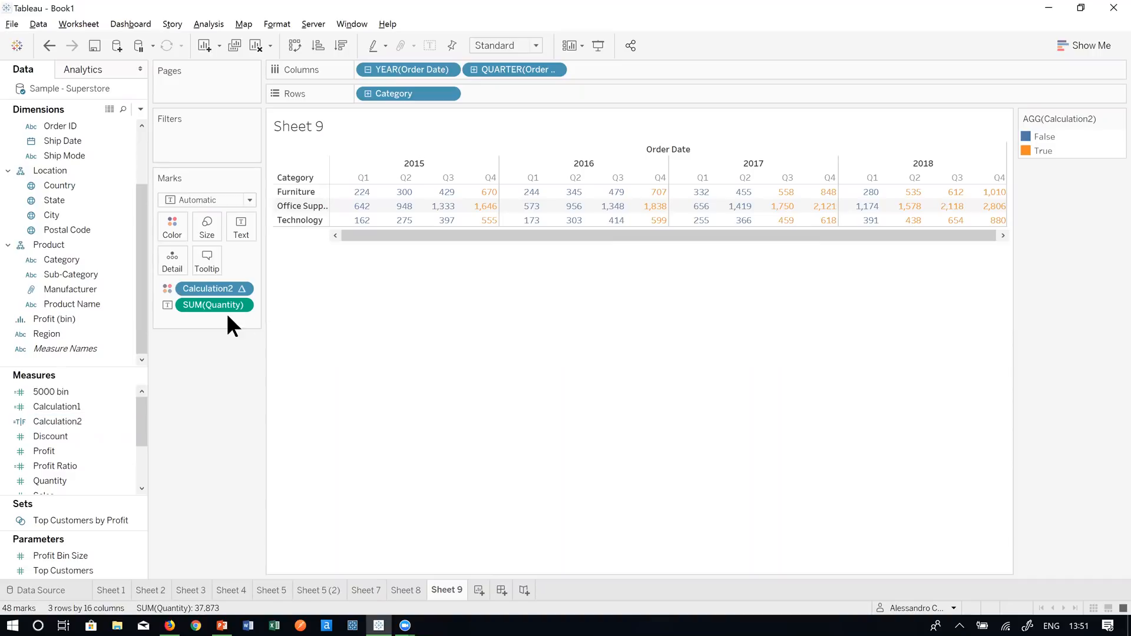
right_click(80, 422)
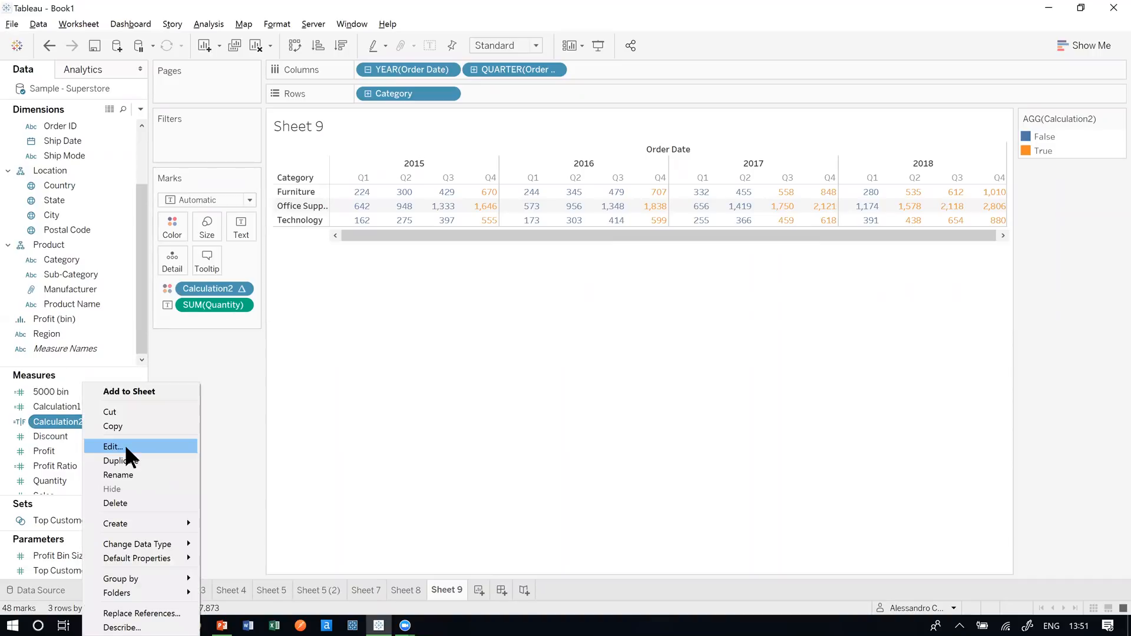
- Reopen Calculation2, list only Table Calculation functions, close the editor, and switch to the PowerPoint deck
click(126, 448)
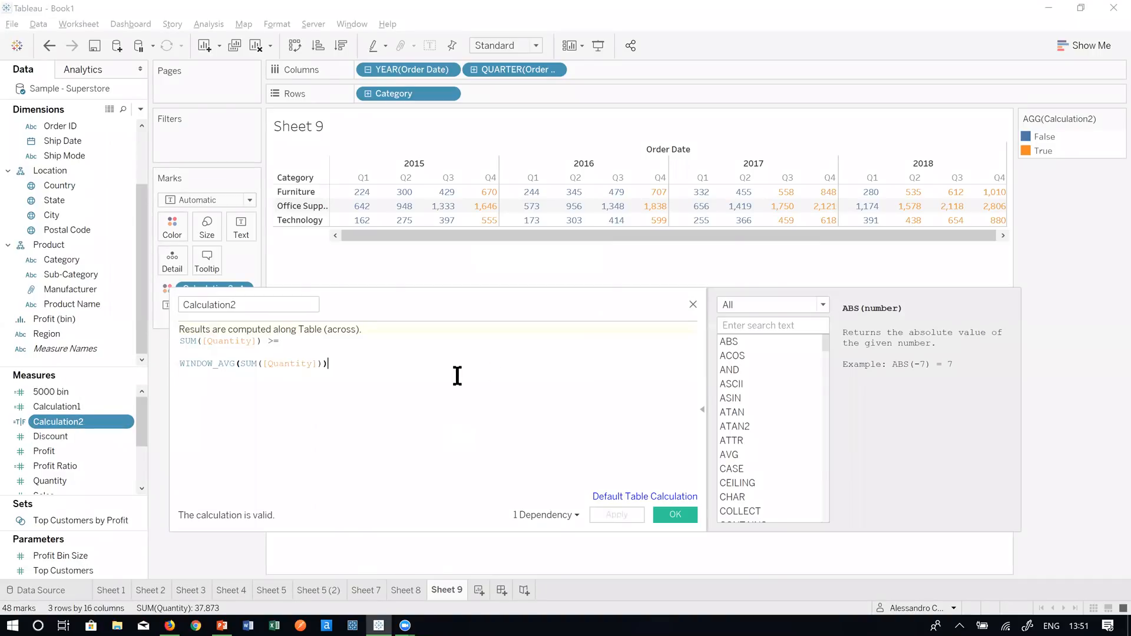
scroll(474, 391, up, 2)
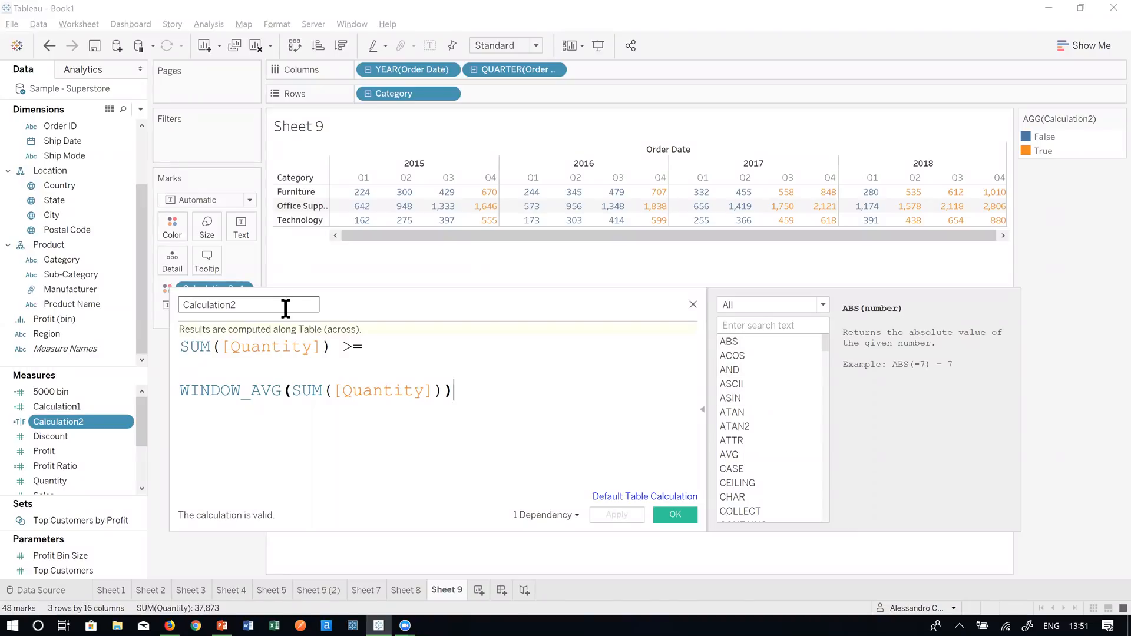
drag(443, 310, 425, 232)
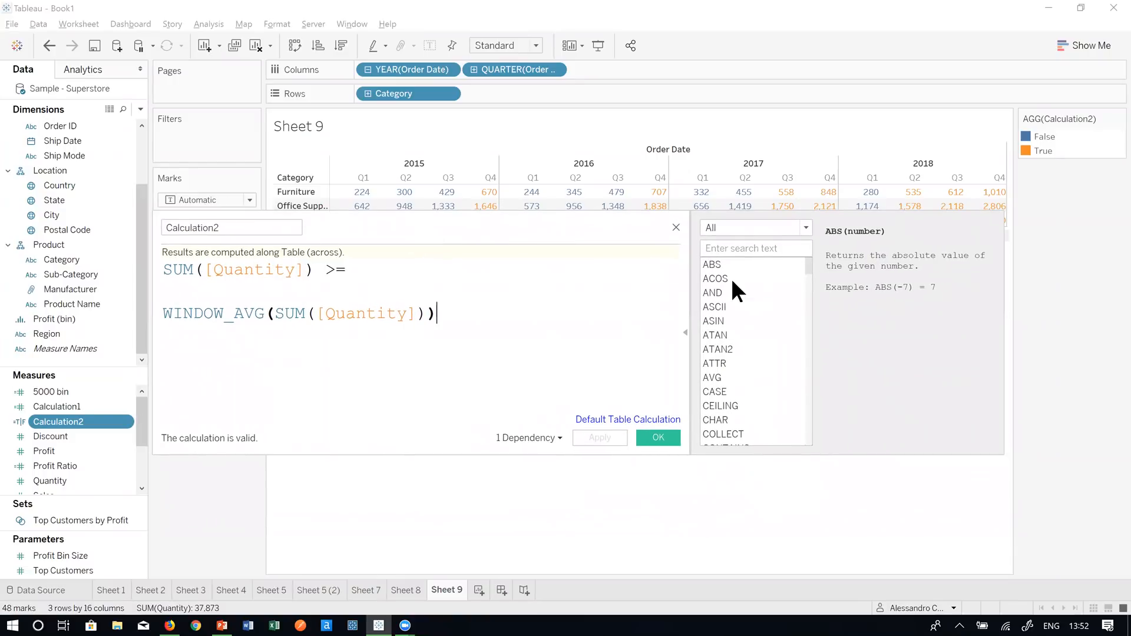
click(760, 231)
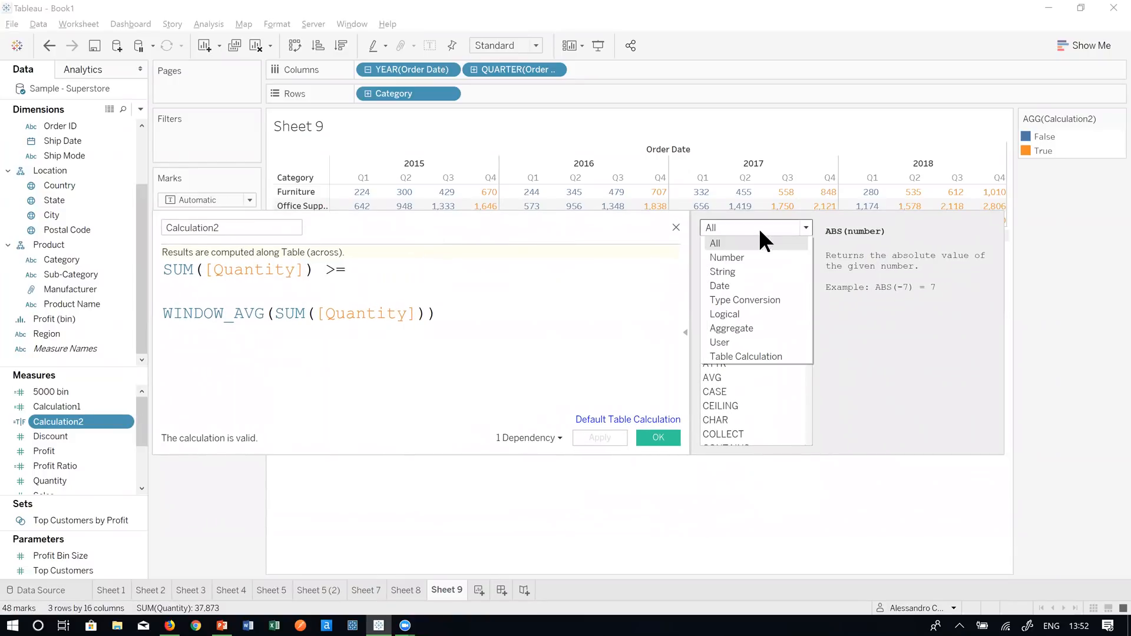
click(773, 355)
drag(808, 302, 813, 400)
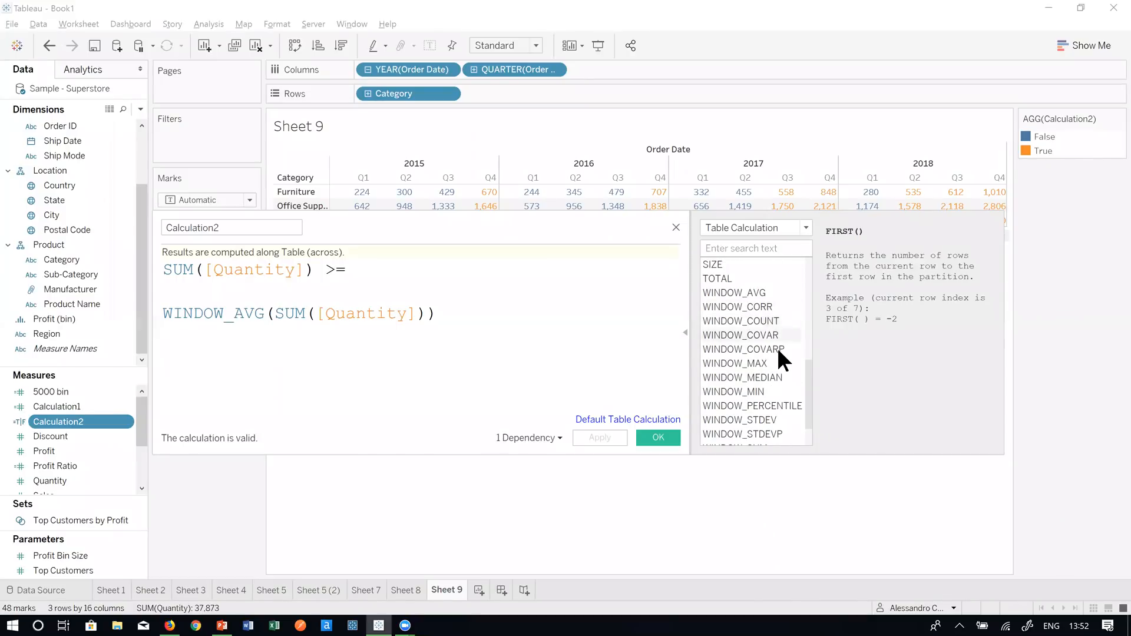
scroll(771, 384, down, 1)
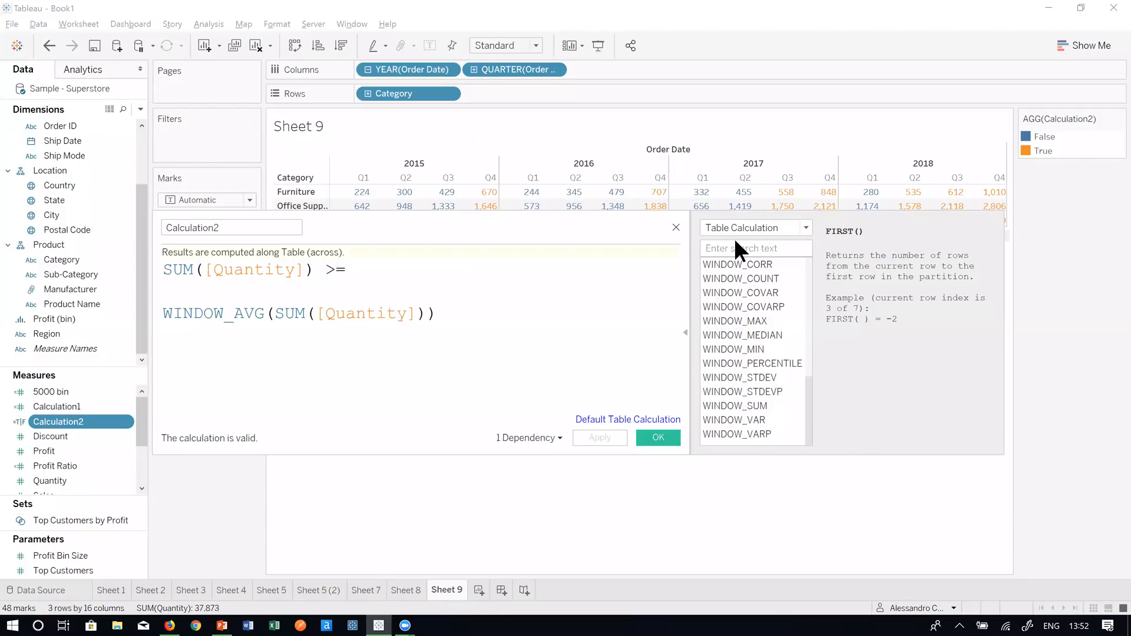
click(676, 226)
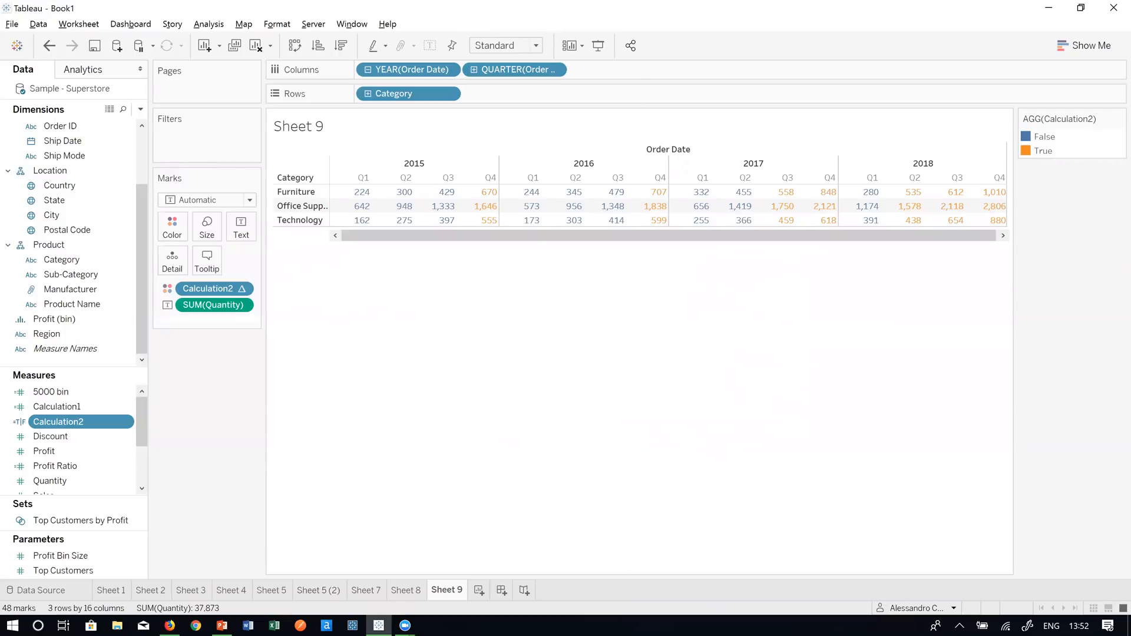
click(222, 626)
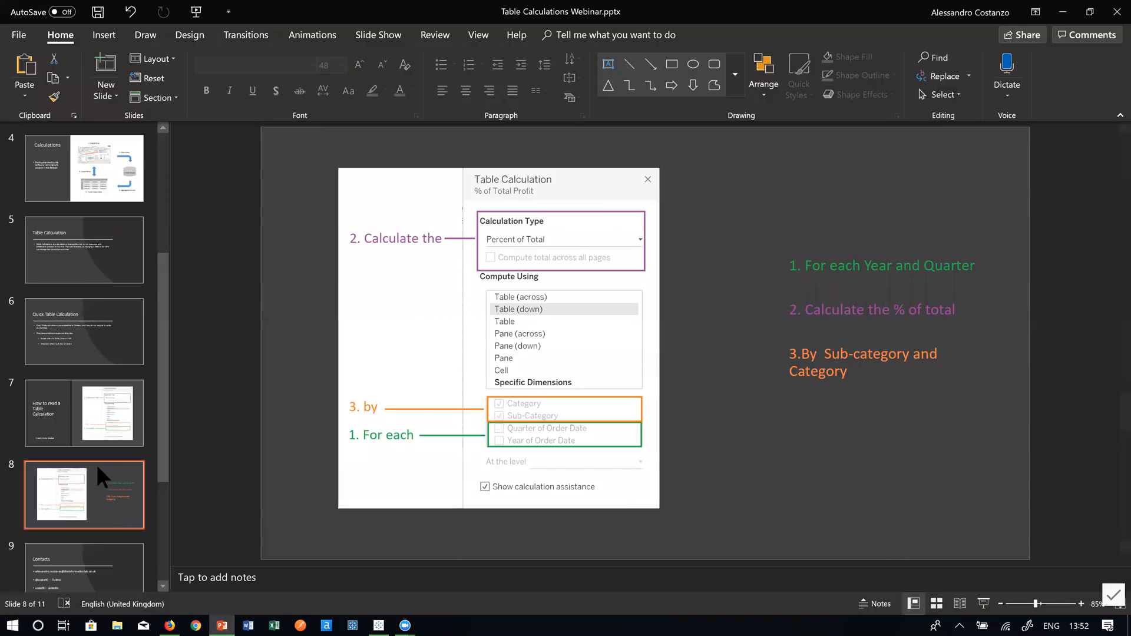